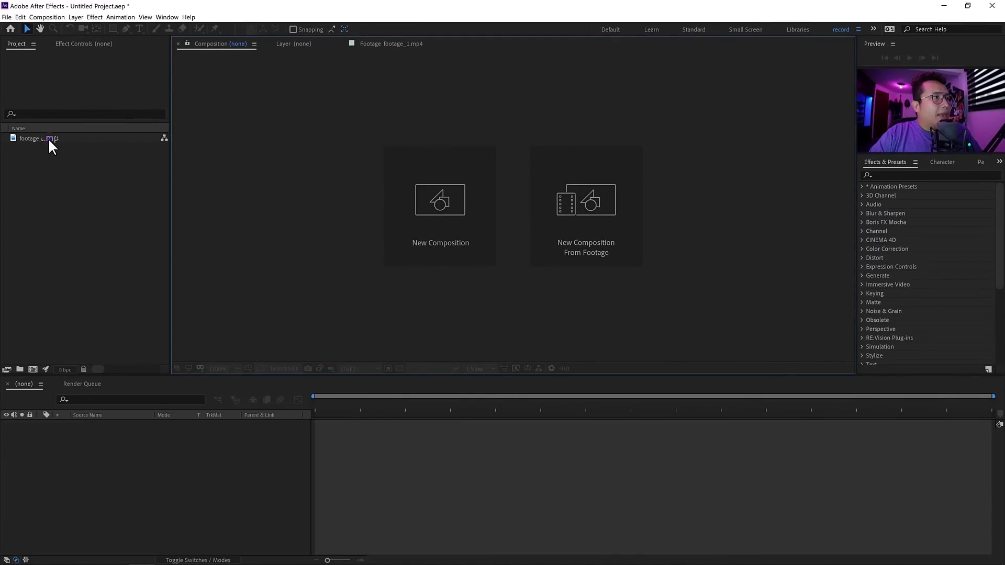
Step: Preview footage_1.mp4, then build a composition named footage_1 from the clip
double_click(48, 139)
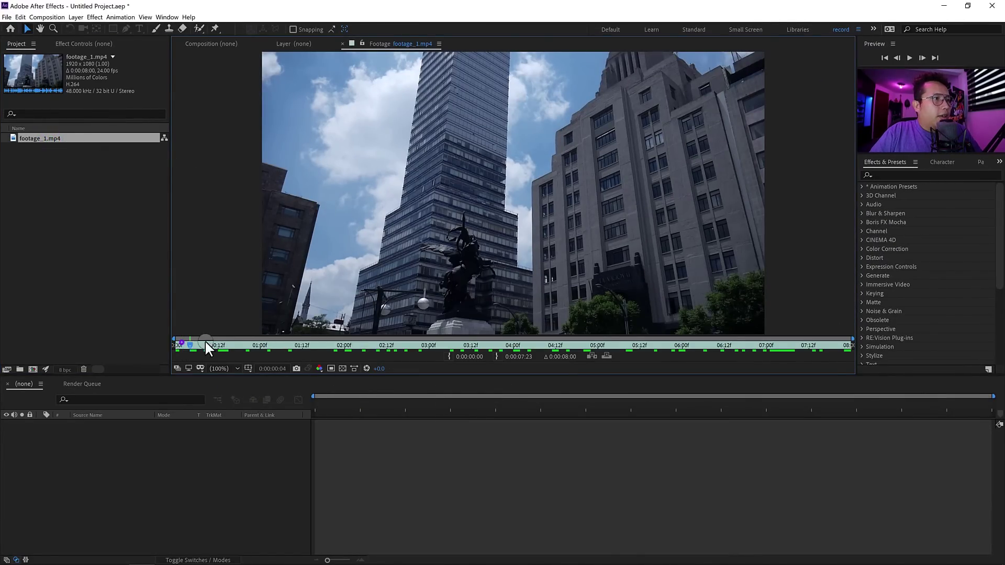
mouse_move(205, 345)
mouse_down()
mouse_move(610, 325)
mouse_move(745, 341)
mouse_move(574, 322)
mouse_move(230, 326)
mouse_move(115, 202)
mouse_up()
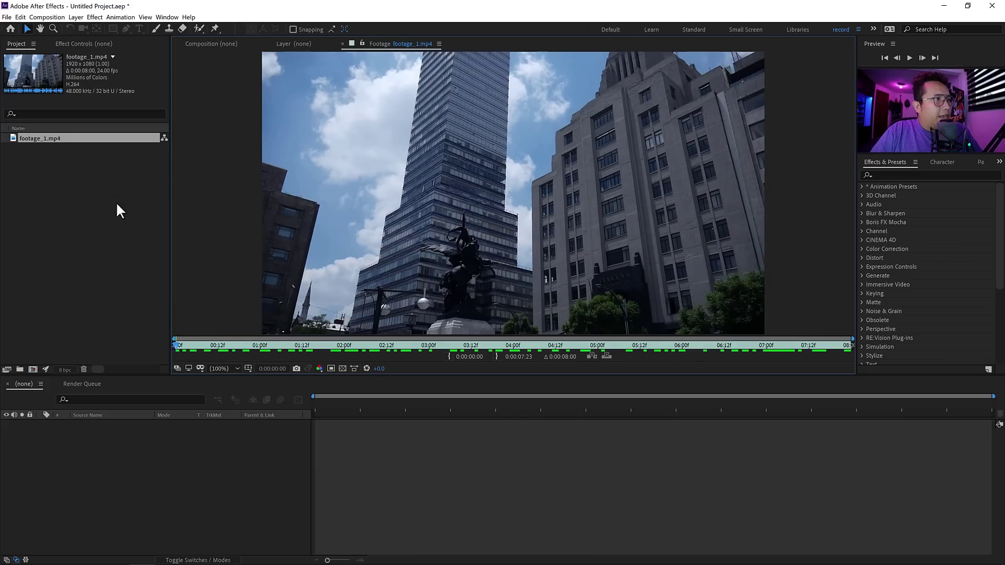
click(43, 140)
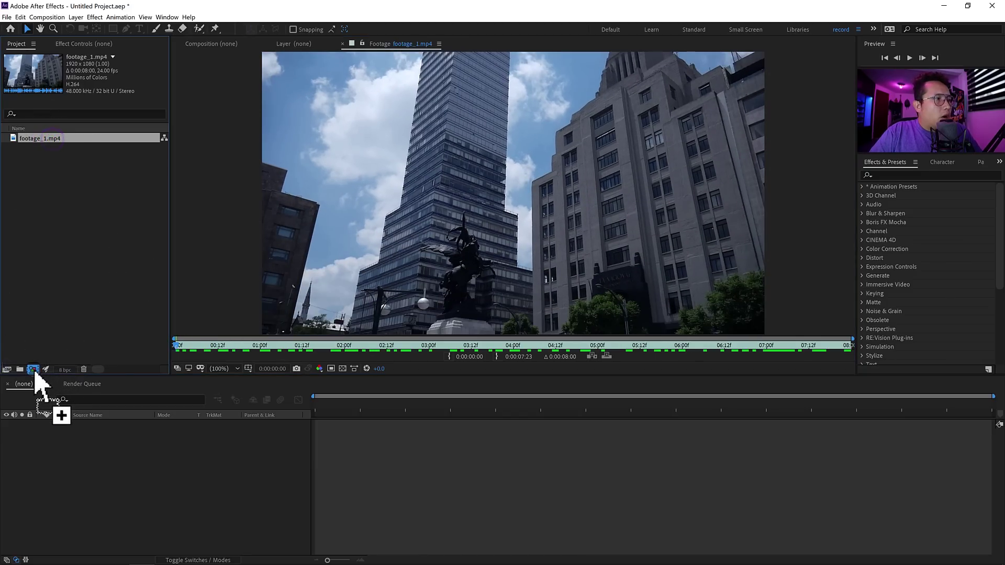
drag(54, 153, 32, 370)
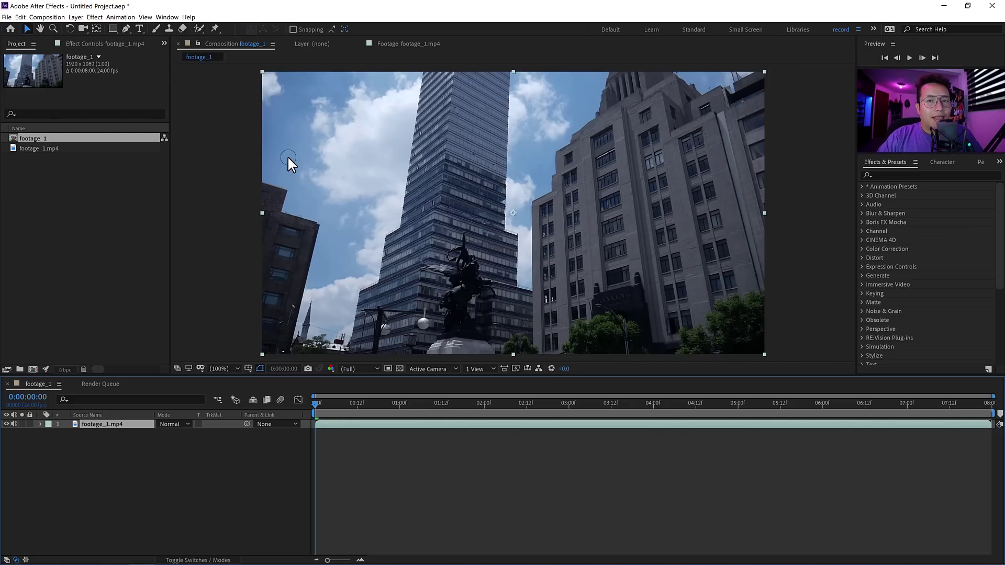
Step: Add a new MAXON CINEMA 4D File layer and save it as bandera
click(77, 18)
mouse_move(88, 28)
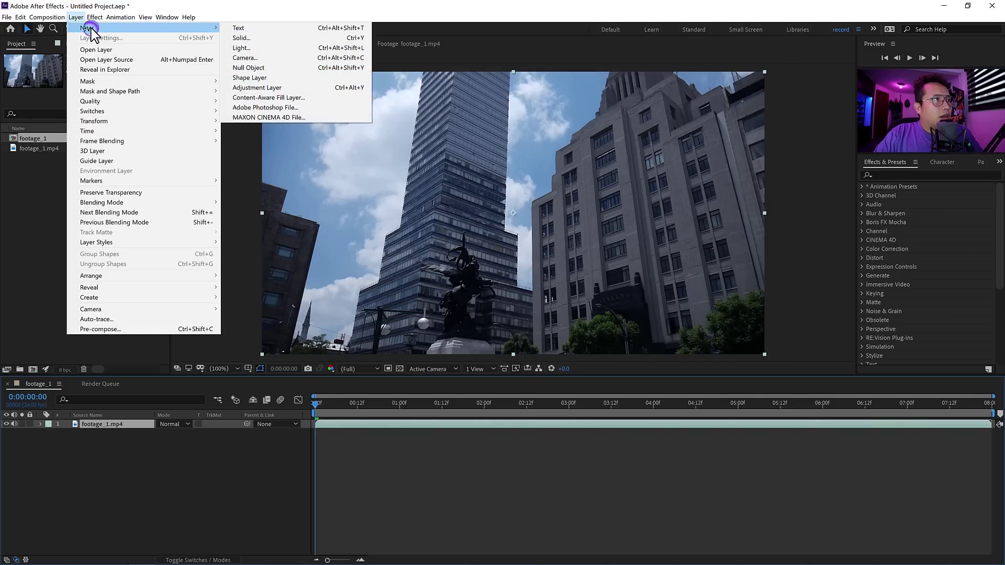
click(281, 117)
text(bandera)
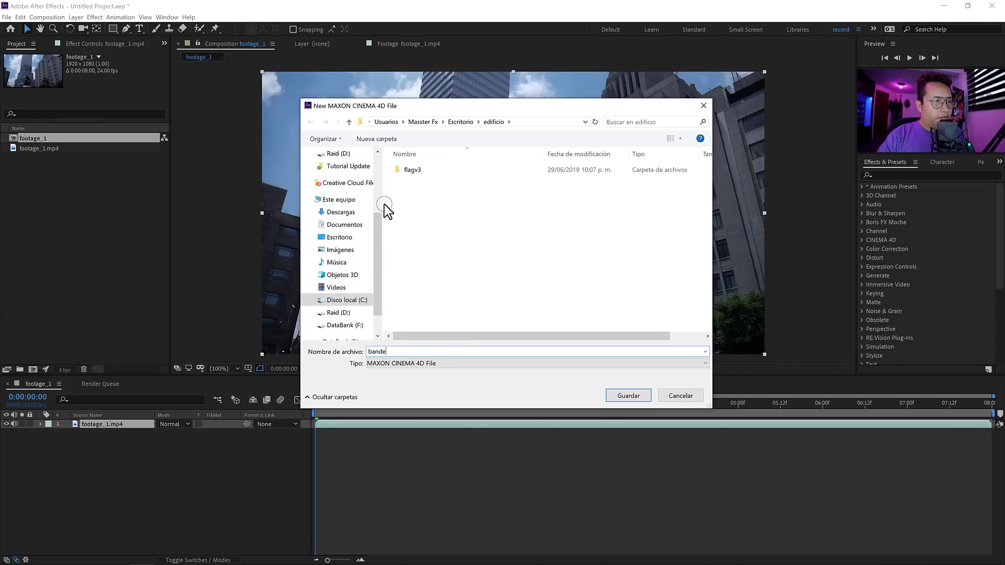
key(Return)
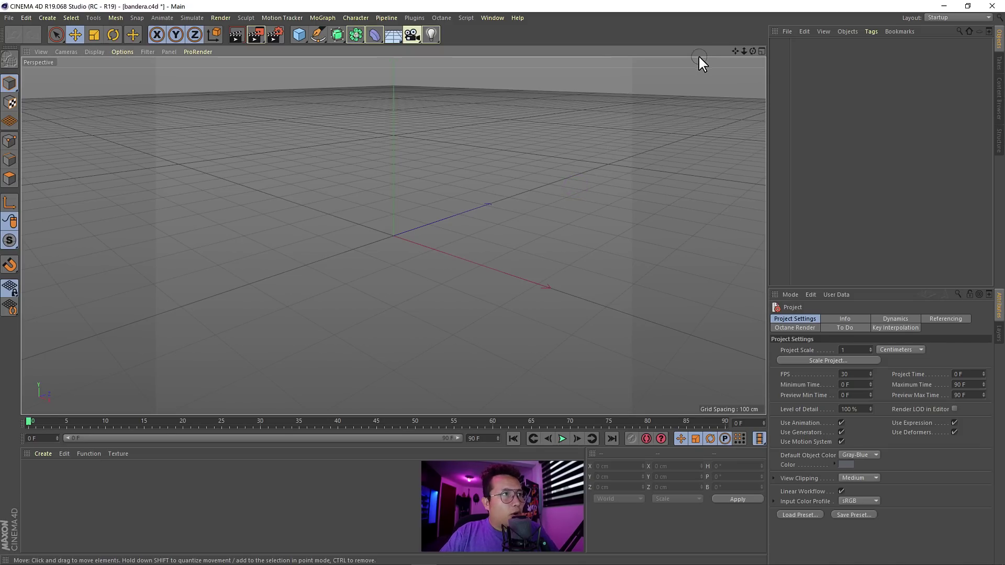
Step: Add a Motion Tracker object and load footage_1 as its footage
click(288, 18)
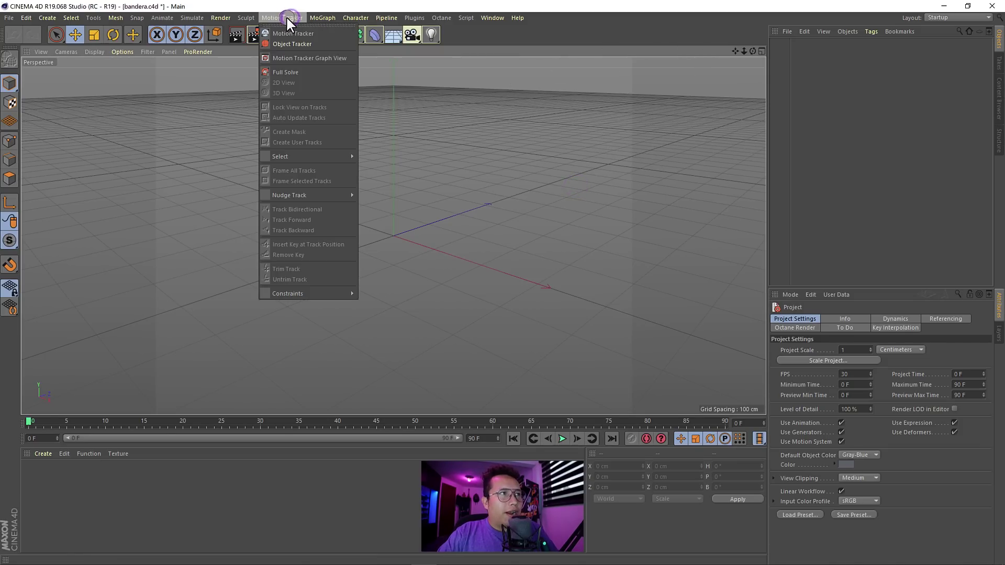
click(297, 33)
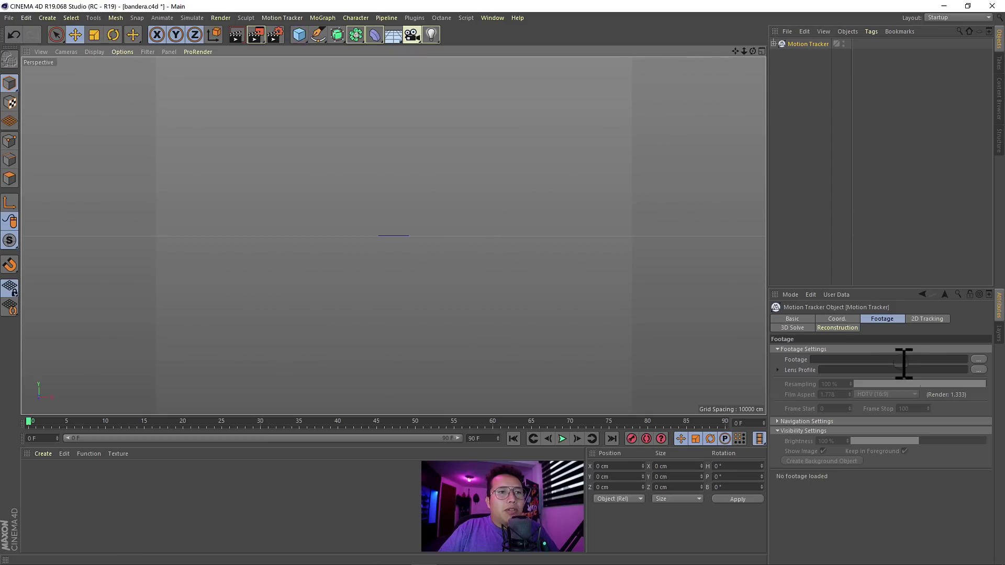
click(789, 361)
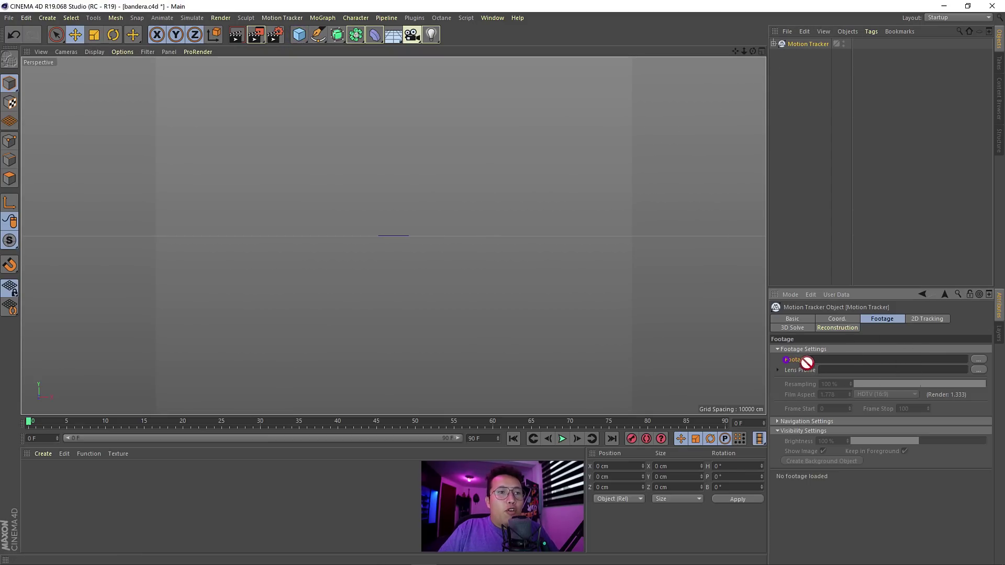
click(978, 359)
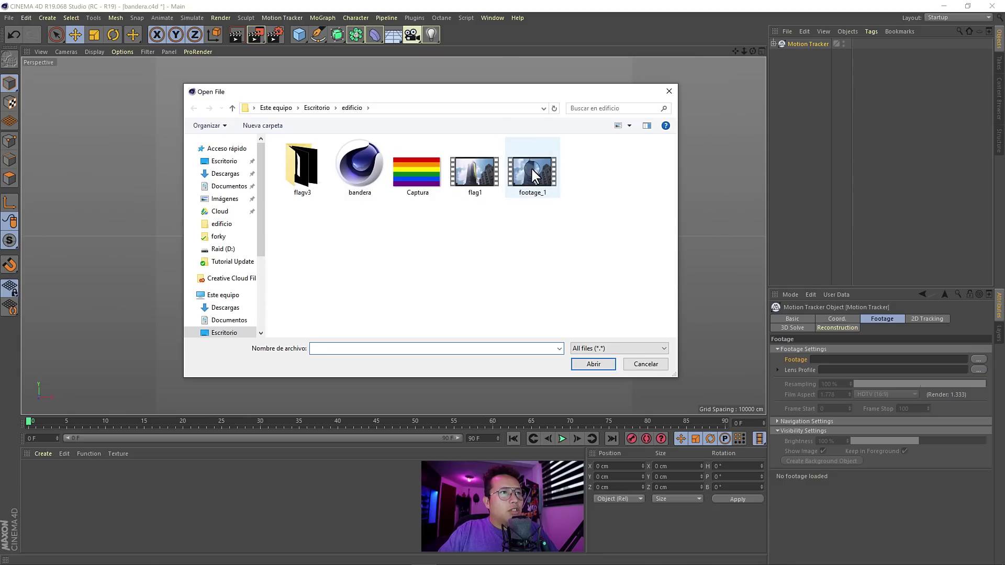
double_click(533, 175)
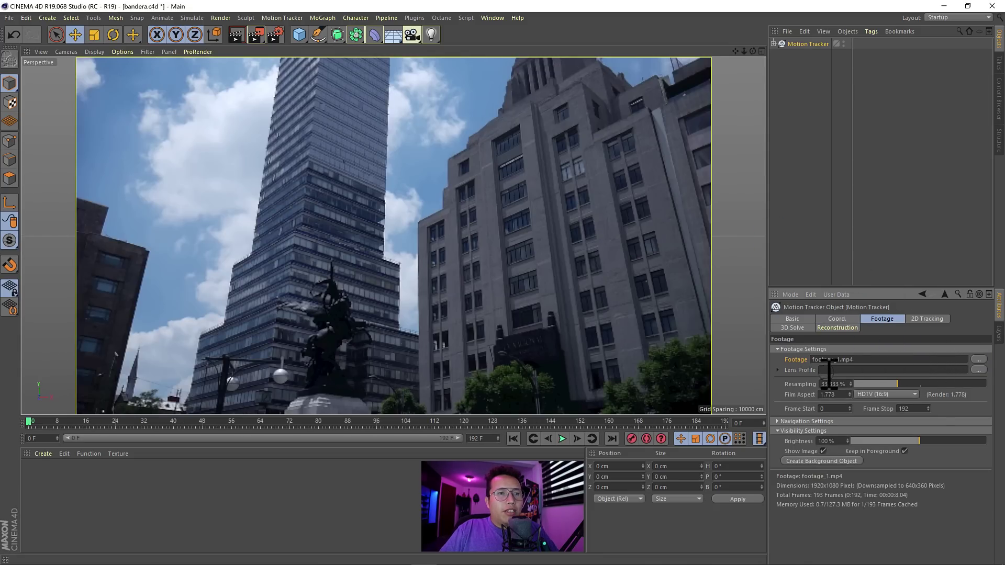
mouse_move(28, 422)
mouse_down()
mouse_move(741, 411)
mouse_move(12, 409)
mouse_up()
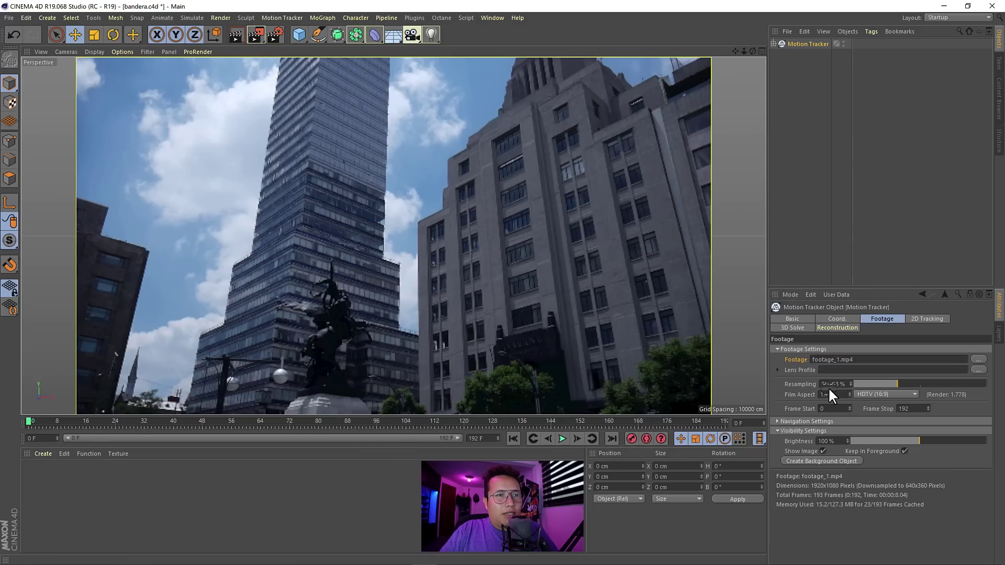
Step: Confirm the project frame rate is 24 FPS, then return to the tracker's settings
click(790, 295)
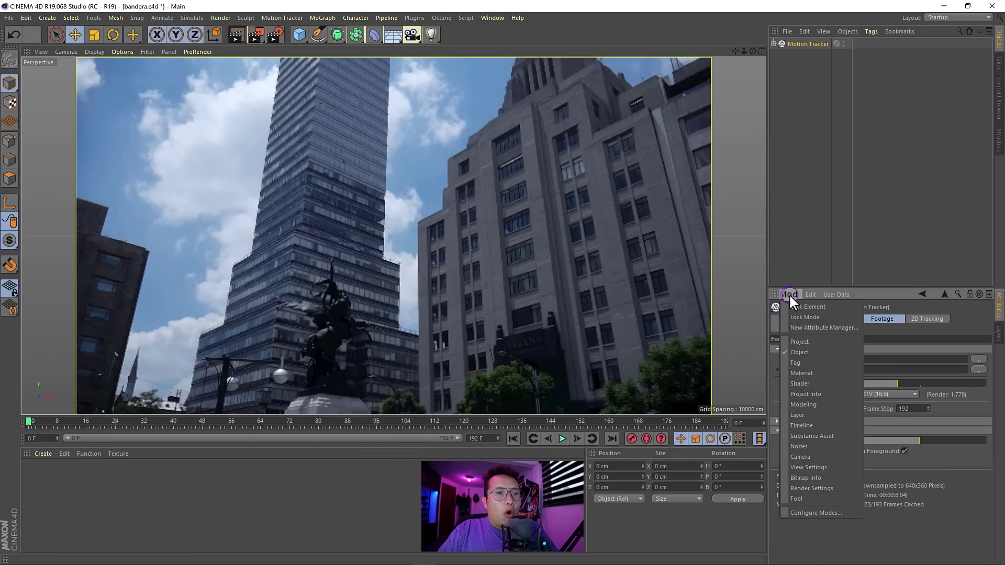
click(798, 342)
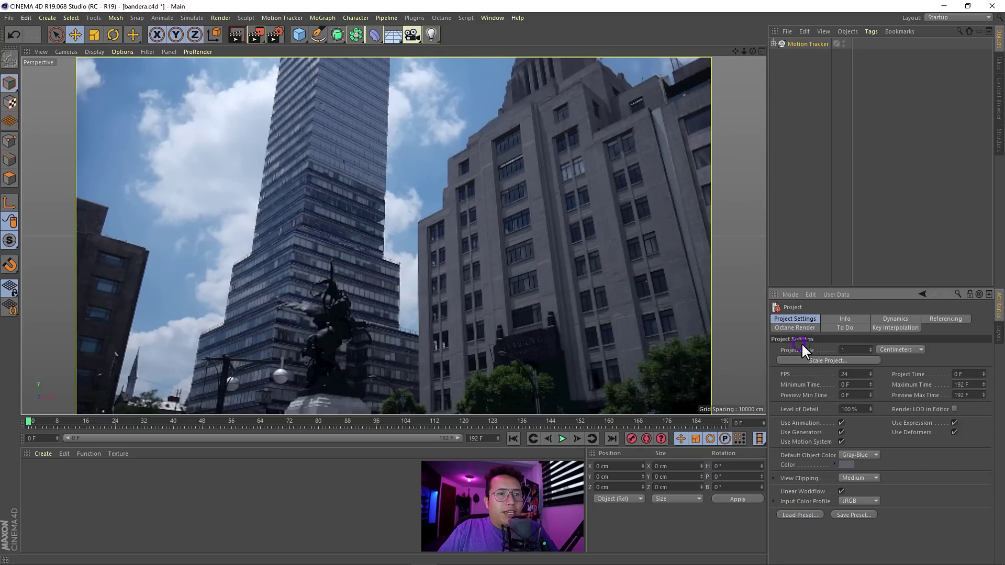
click(860, 373)
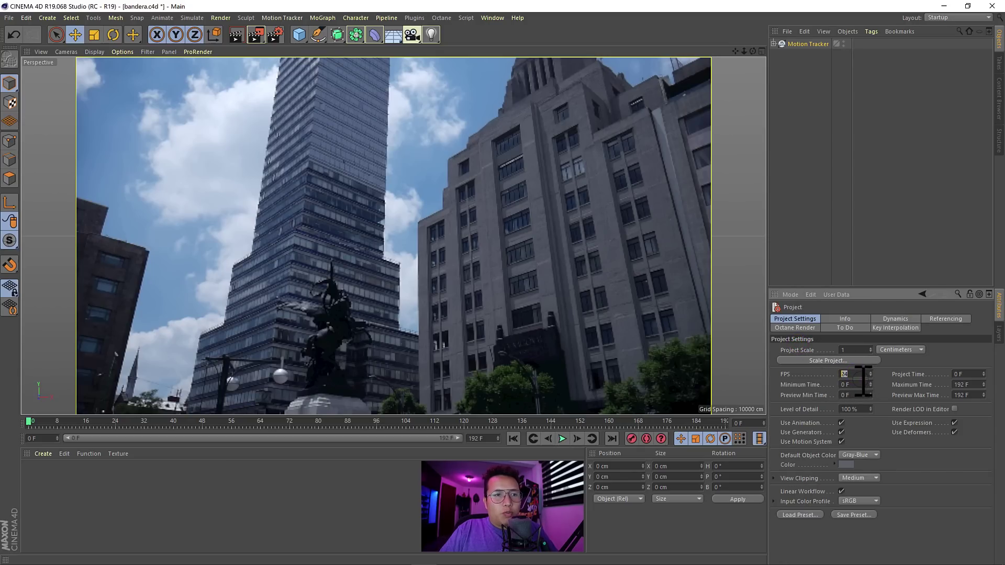
click(770, 244)
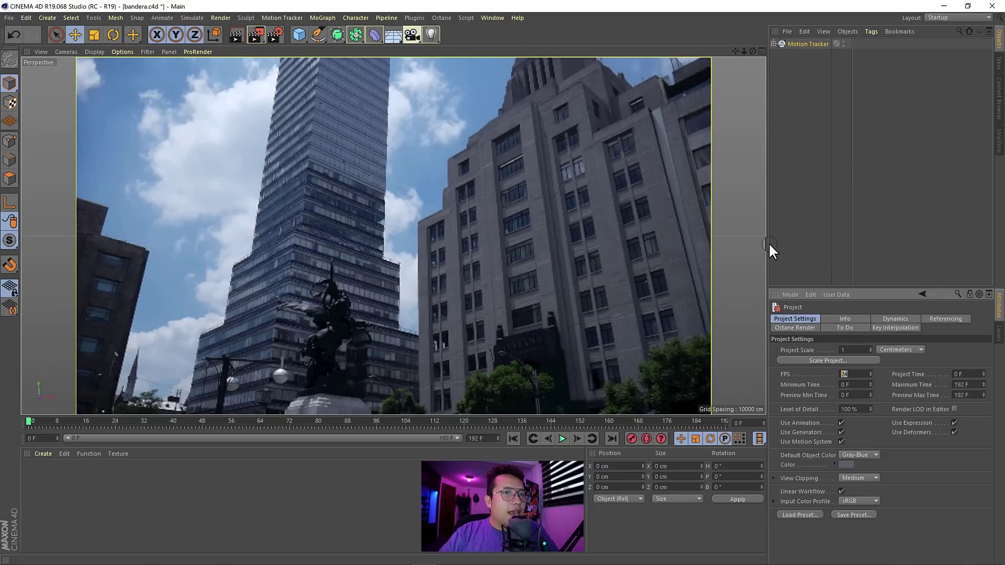
click(806, 44)
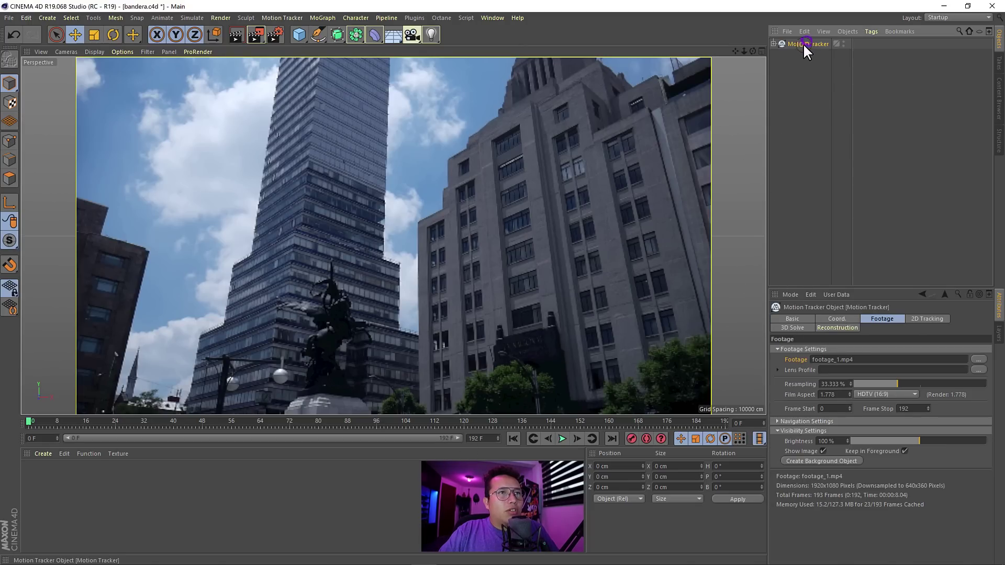
click(924, 319)
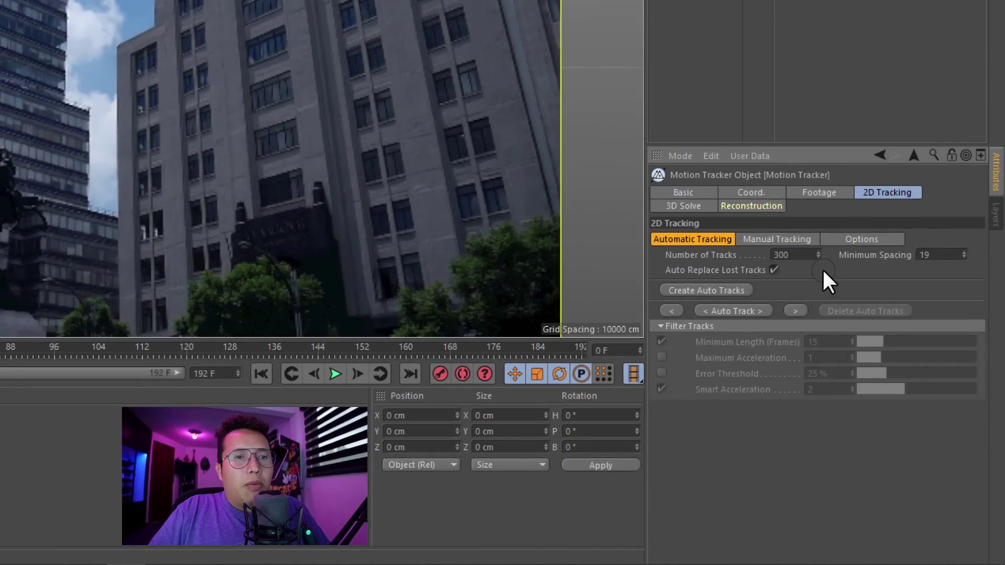
Step: Create 500 auto tracks and track them forward through the whole building clip
double_click(780, 254)
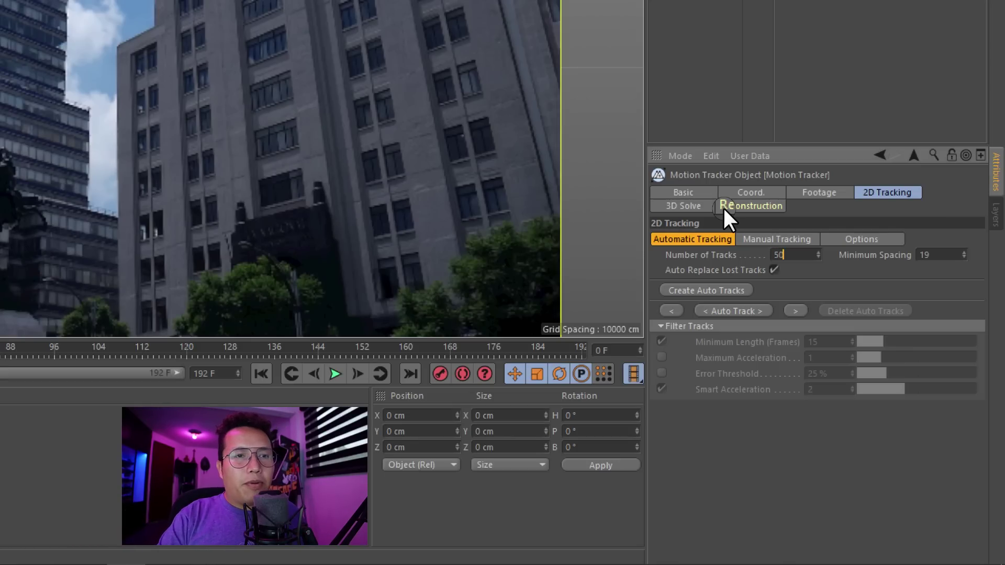
text(500)
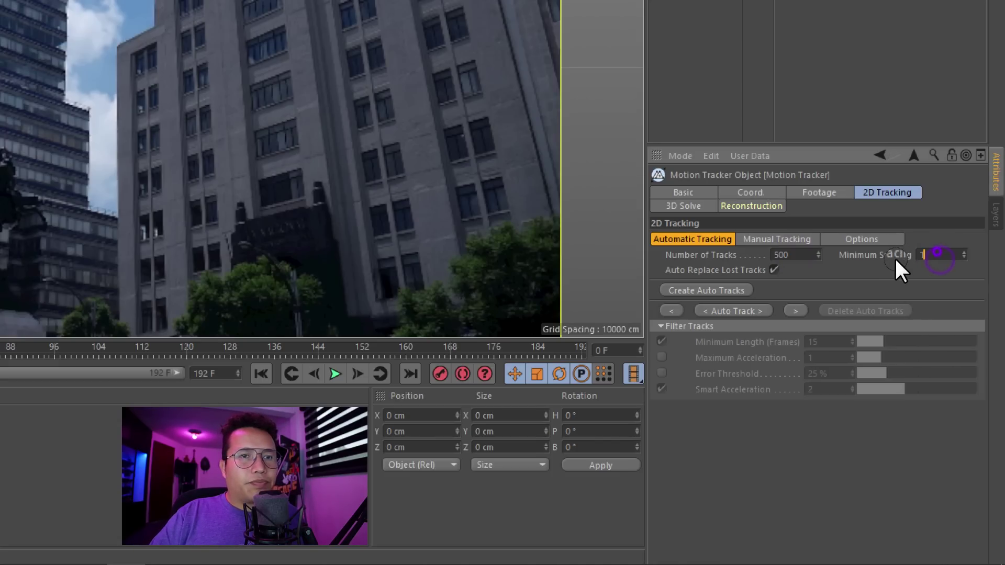
click(689, 291)
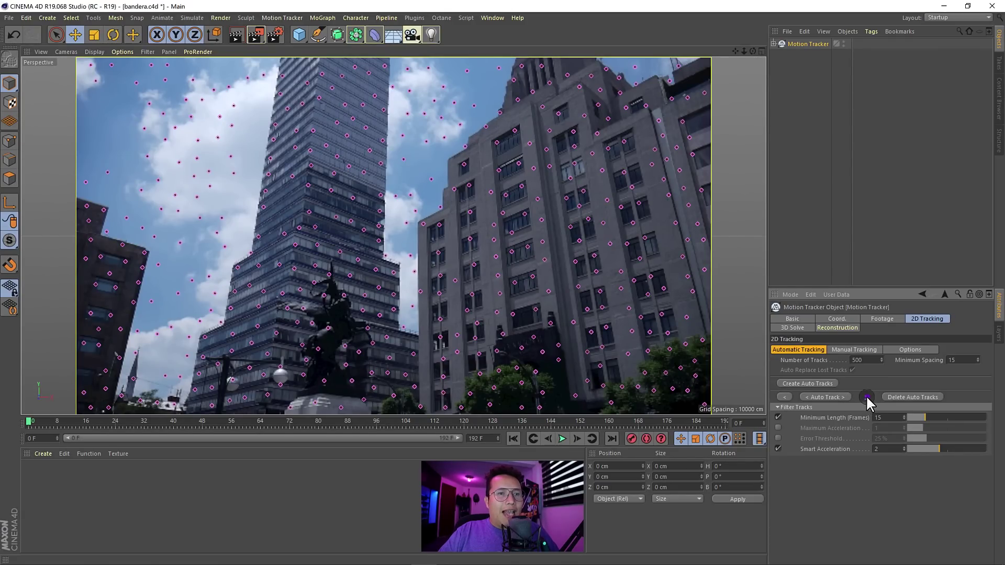
click(866, 395)
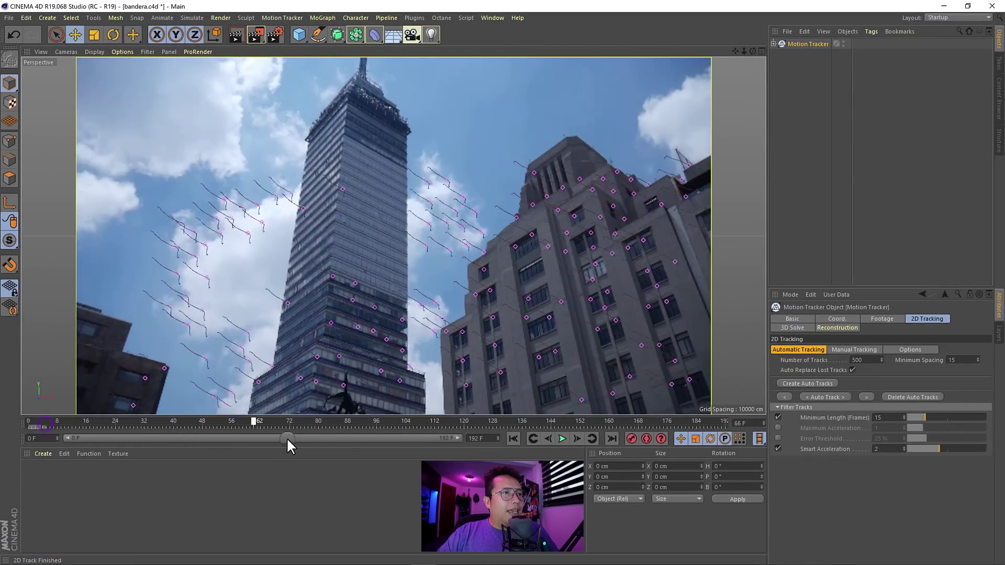
drag(80, 425, 43, 425)
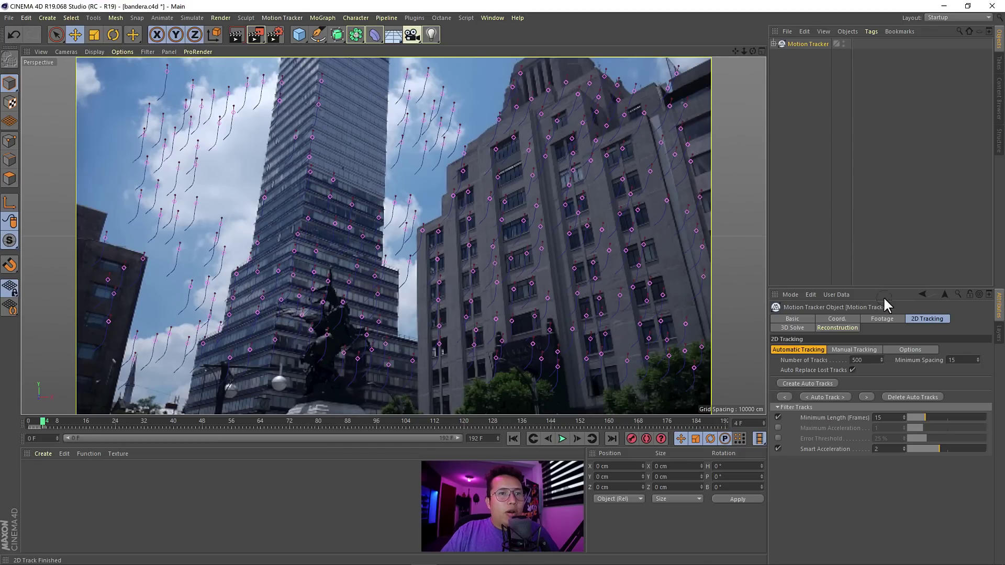
click(798, 328)
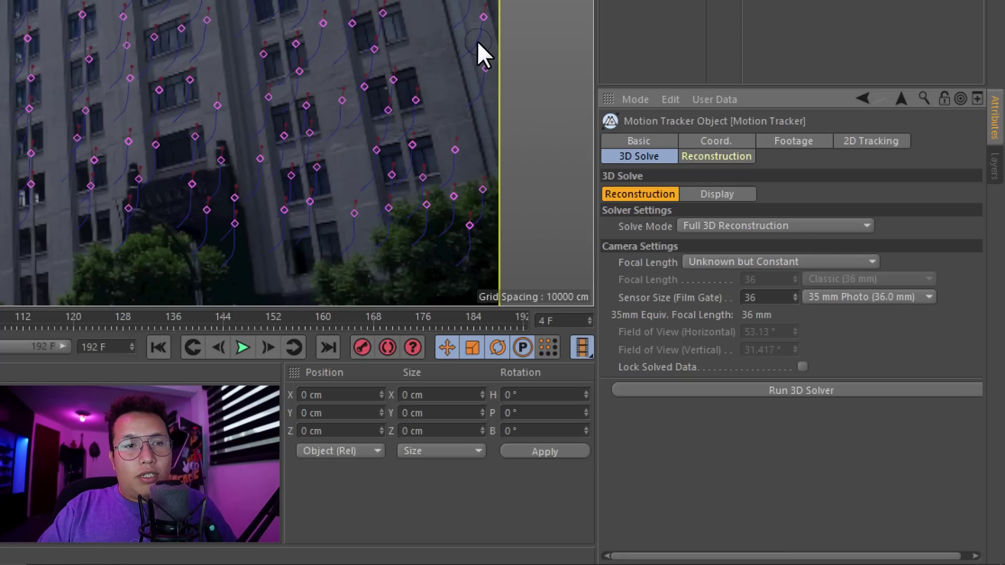
Step: Run the 3D solver with focal length Unknown but Constant and Lock Solved Data on
click(703, 260)
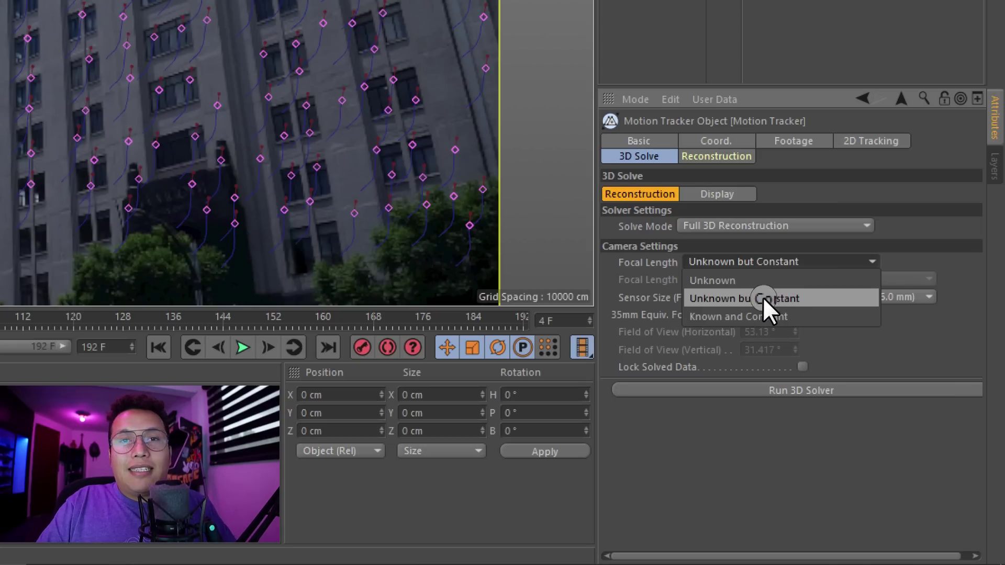
click(764, 300)
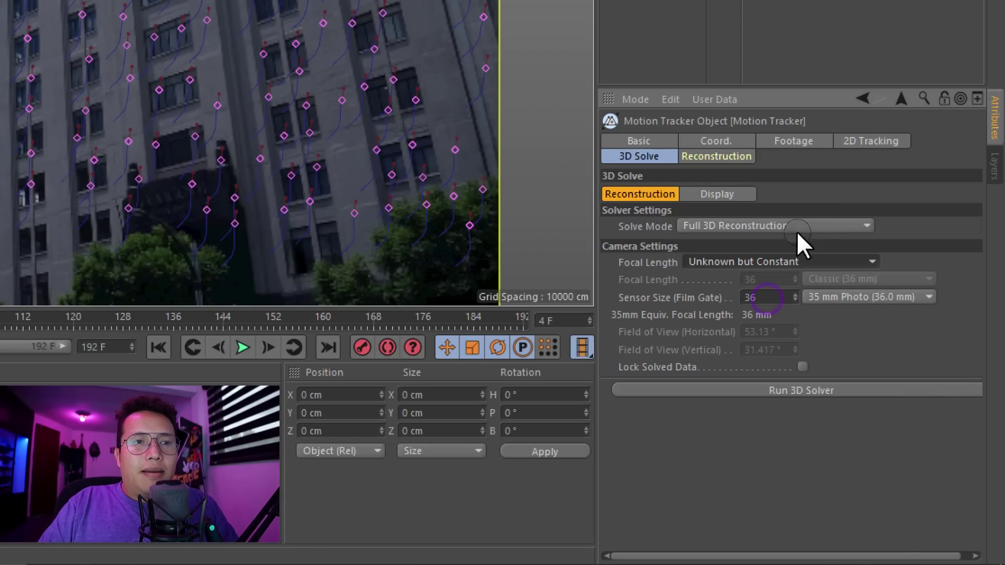
click(649, 371)
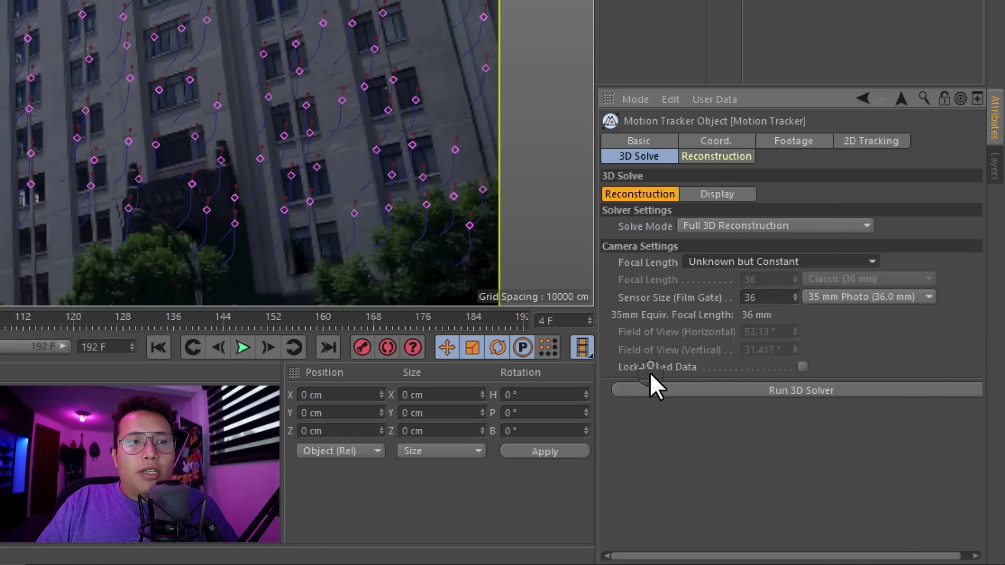
click(802, 367)
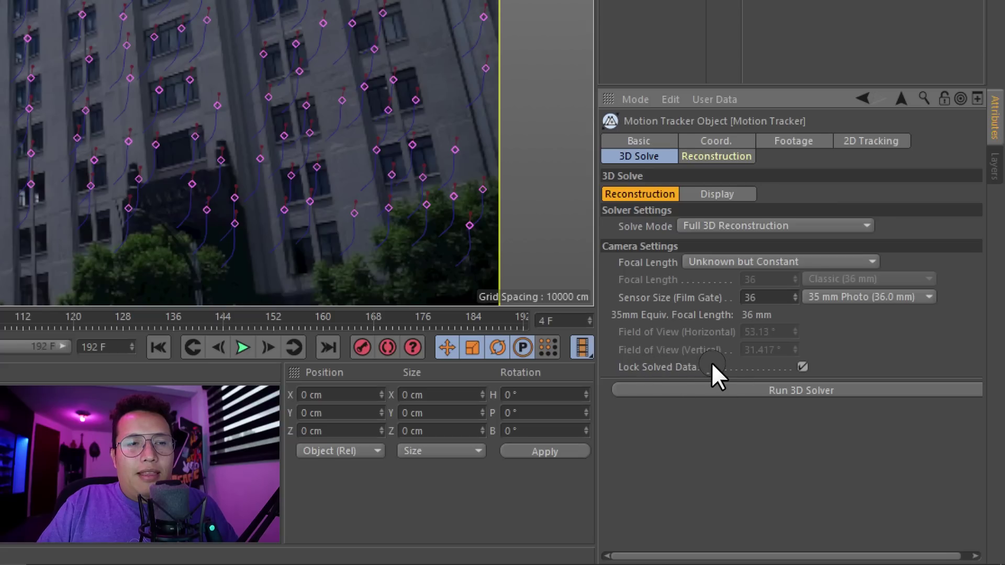
click(806, 390)
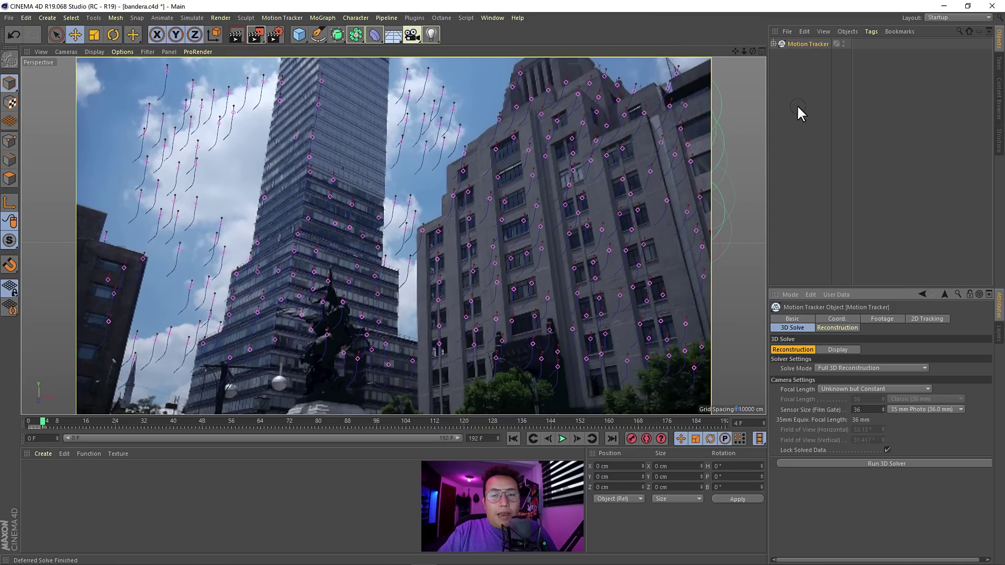
Step: Delete the auto feature nulls from Auto 0020 to the end of the list
click(773, 44)
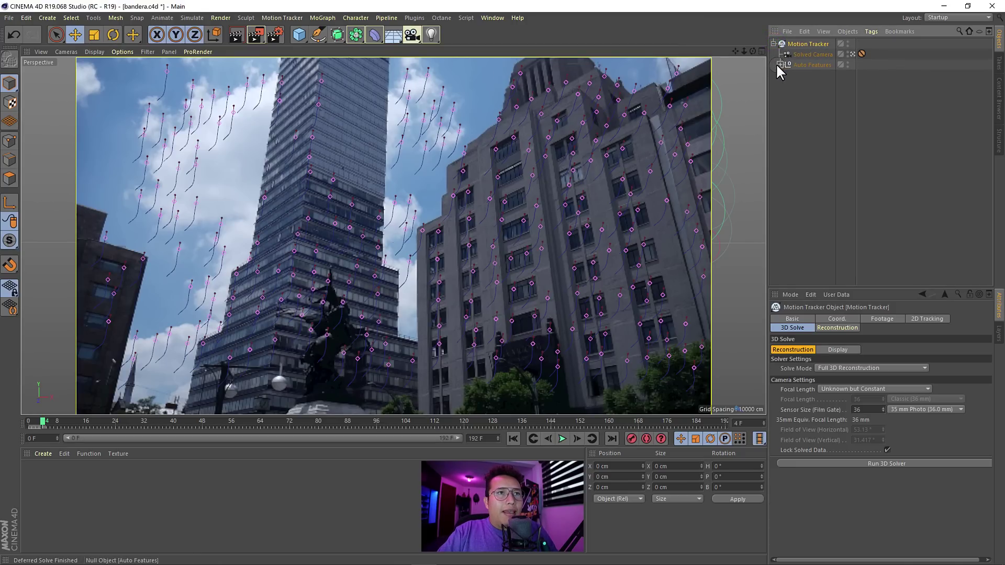
click(778, 64)
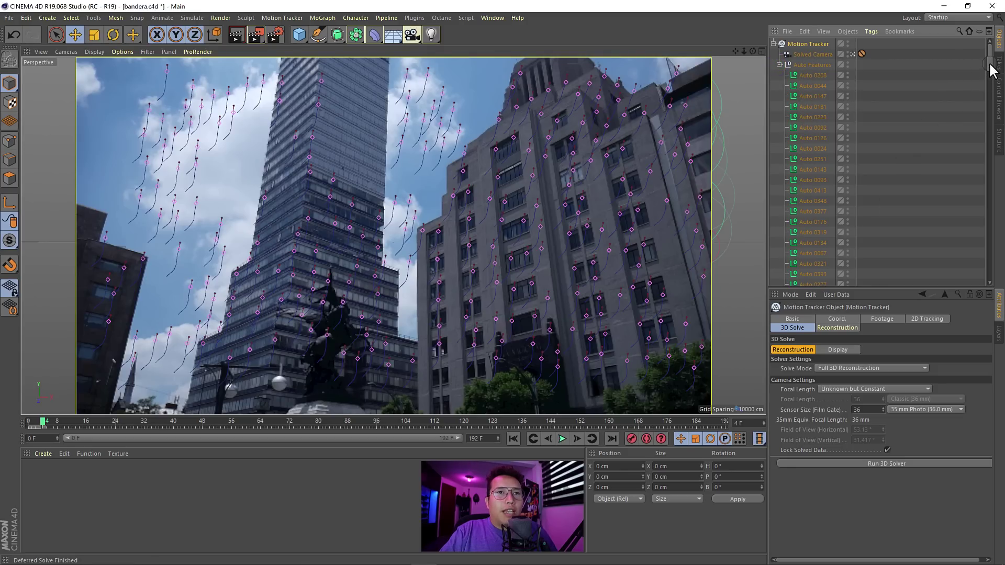
mouse_move(989, 57)
mouse_down()
mouse_move(980, 268)
mouse_move(977, 77)
mouse_up()
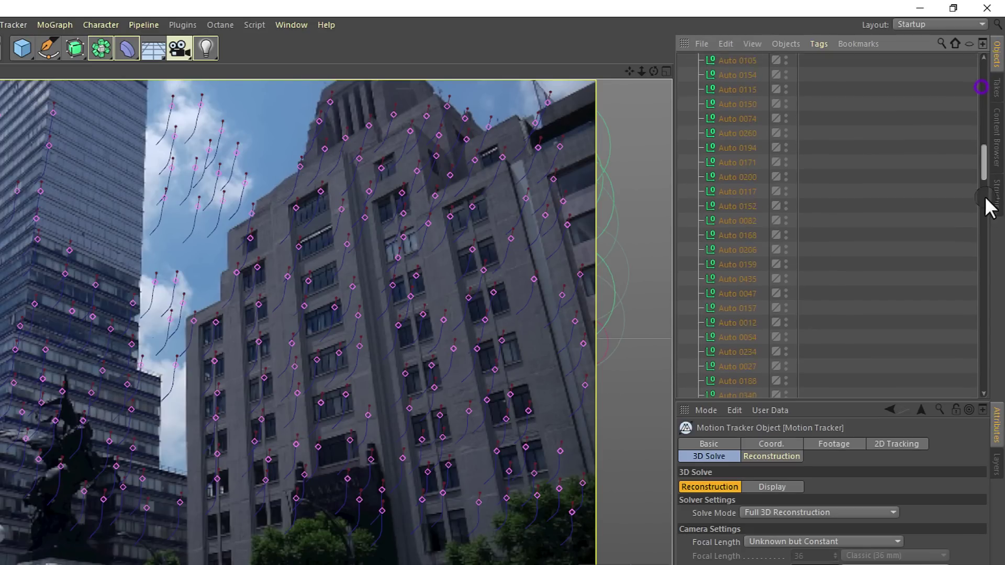
drag(980, 85, 979, 374)
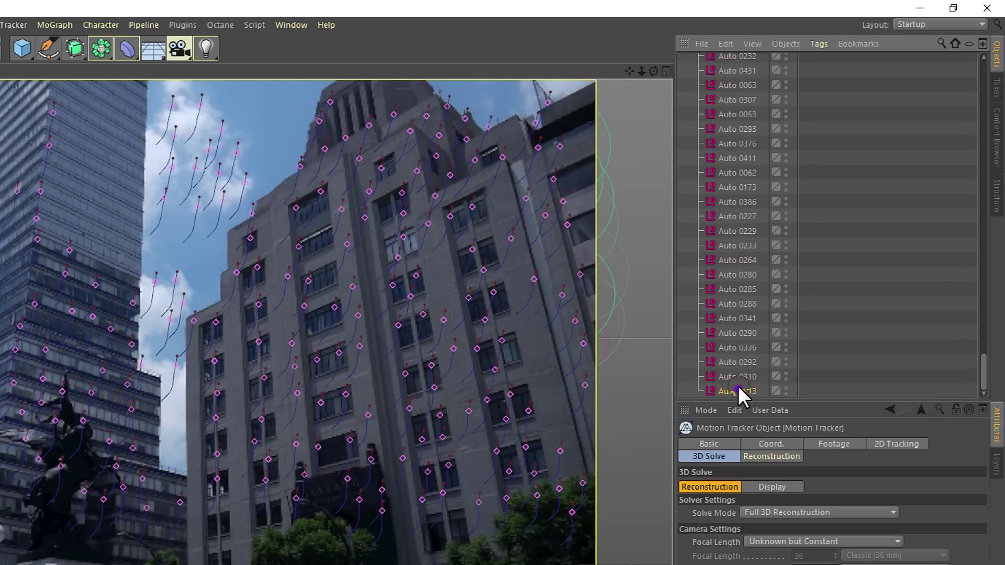
click(738, 390)
mouse_move(981, 373)
mouse_down()
mouse_move(974, 207)
mouse_move(976, 254)
mouse_up()
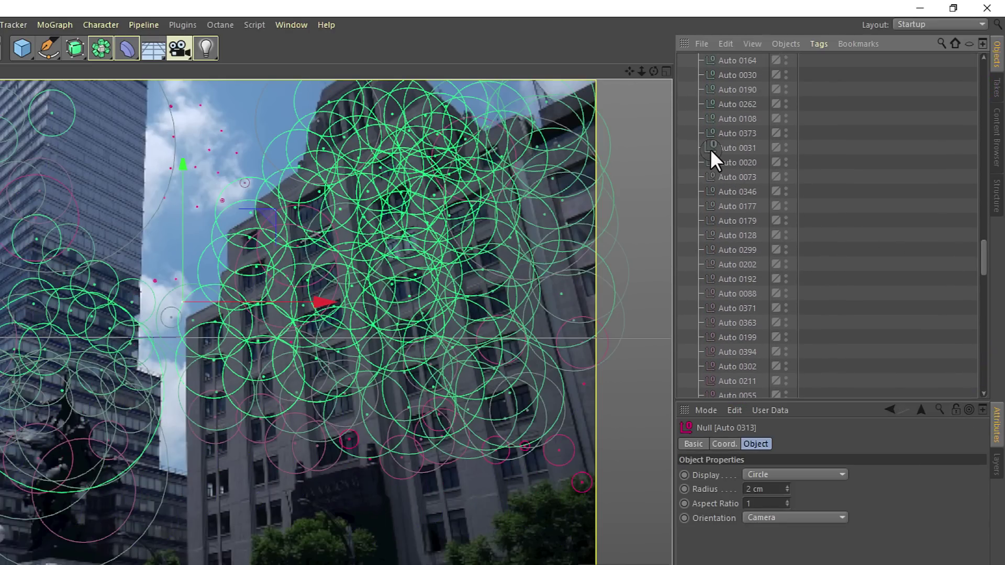
shift+click(732, 162)
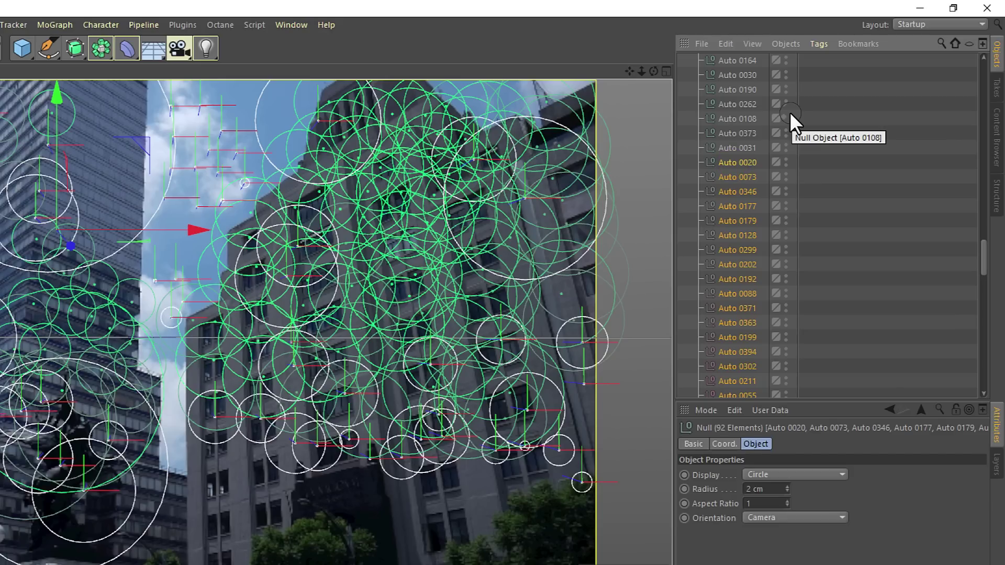
key(Delete)
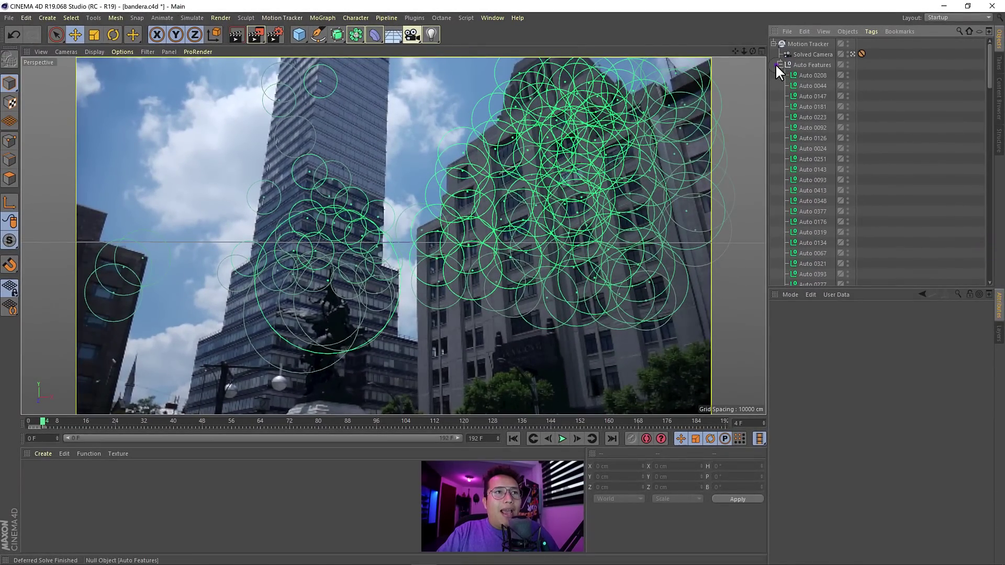
Step: Collapse the Auto Features group and select the Solved Camera
click(778, 63)
click(774, 43)
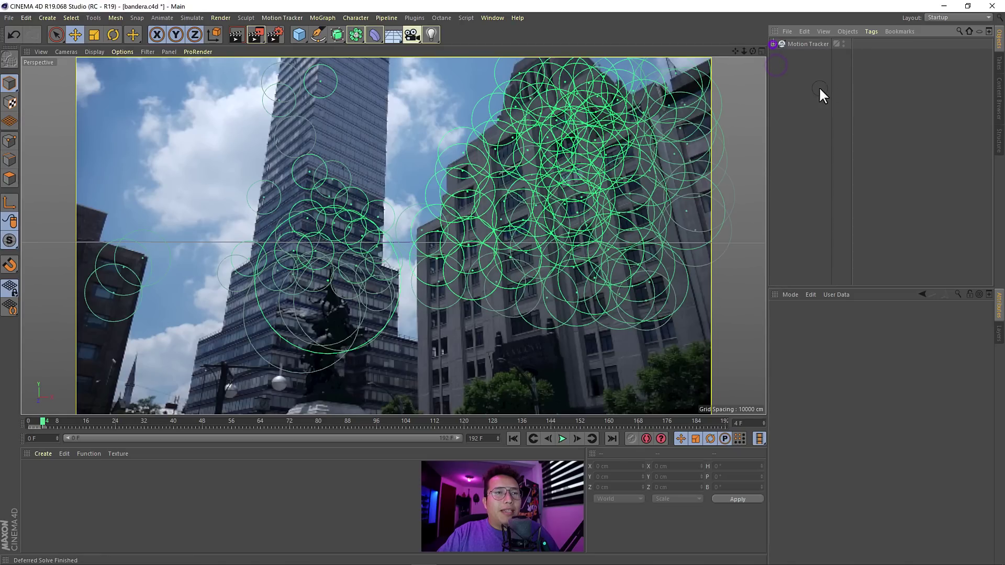
click(773, 44)
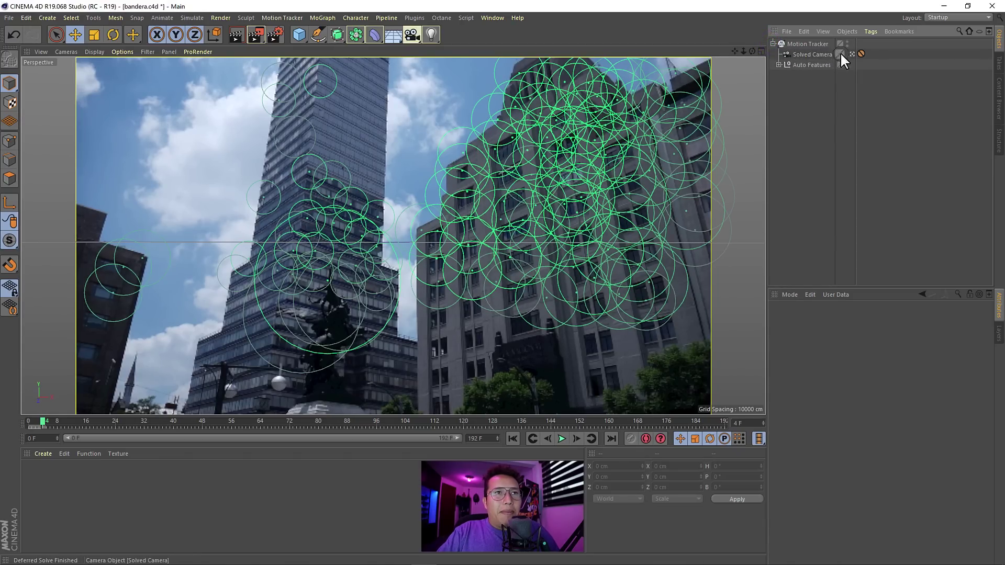
click(803, 59)
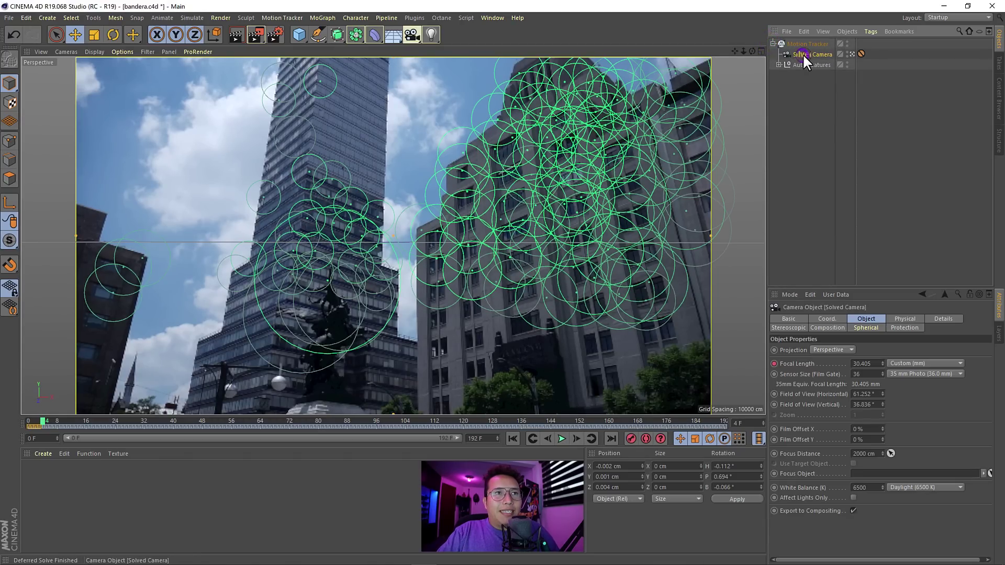
click(852, 53)
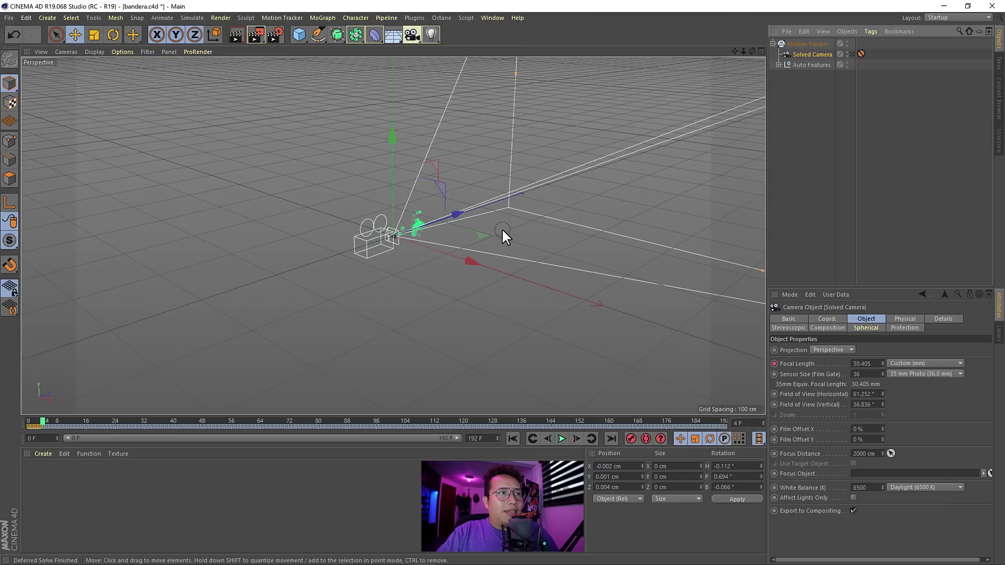
click(395, 274)
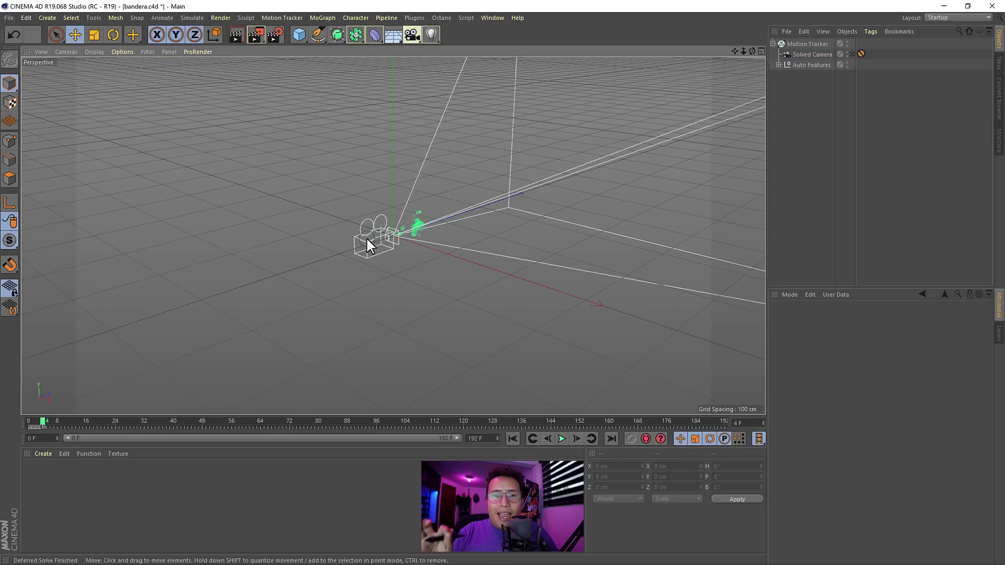
click(478, 346)
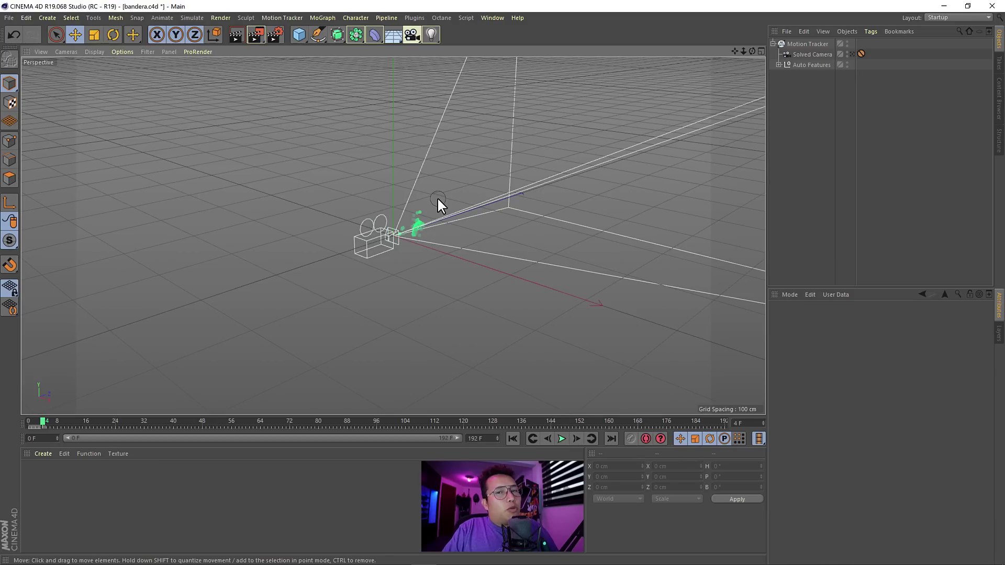
click(299, 37)
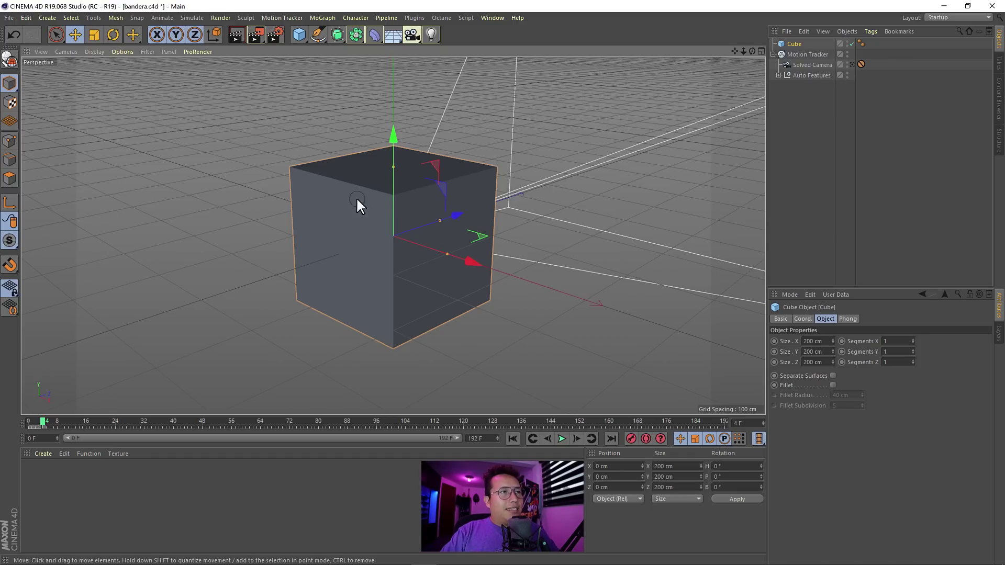
key(Delete)
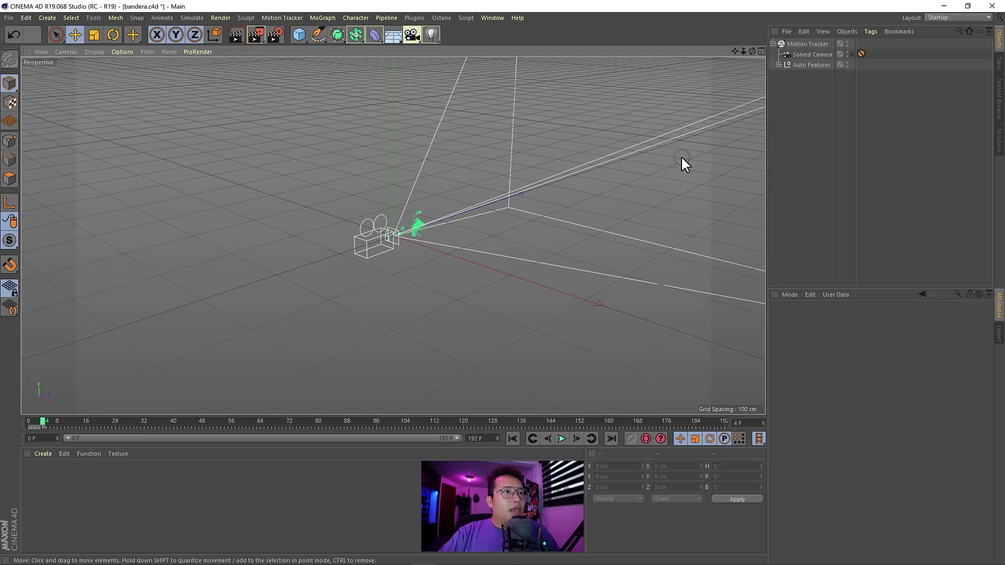
click(805, 44)
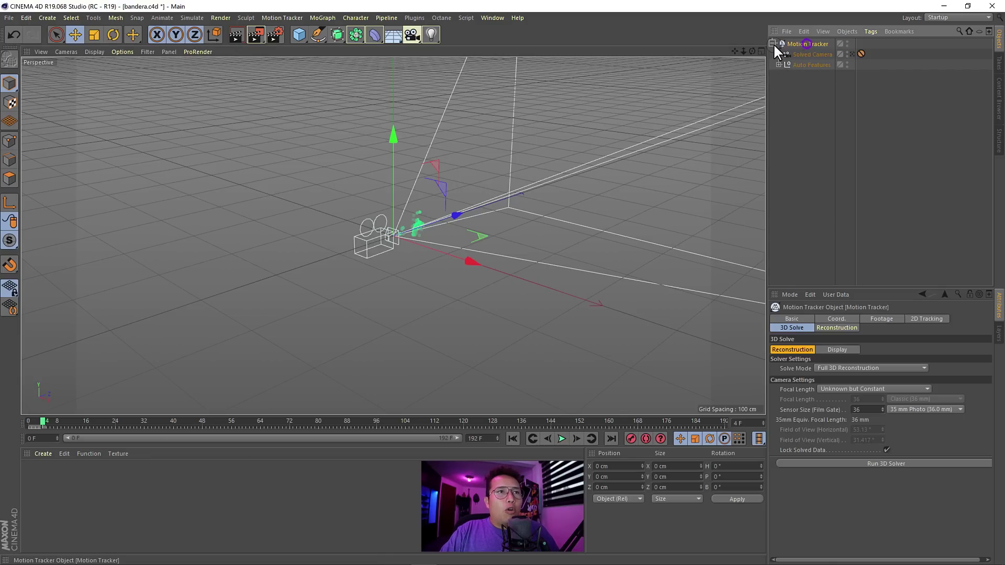
click(773, 43)
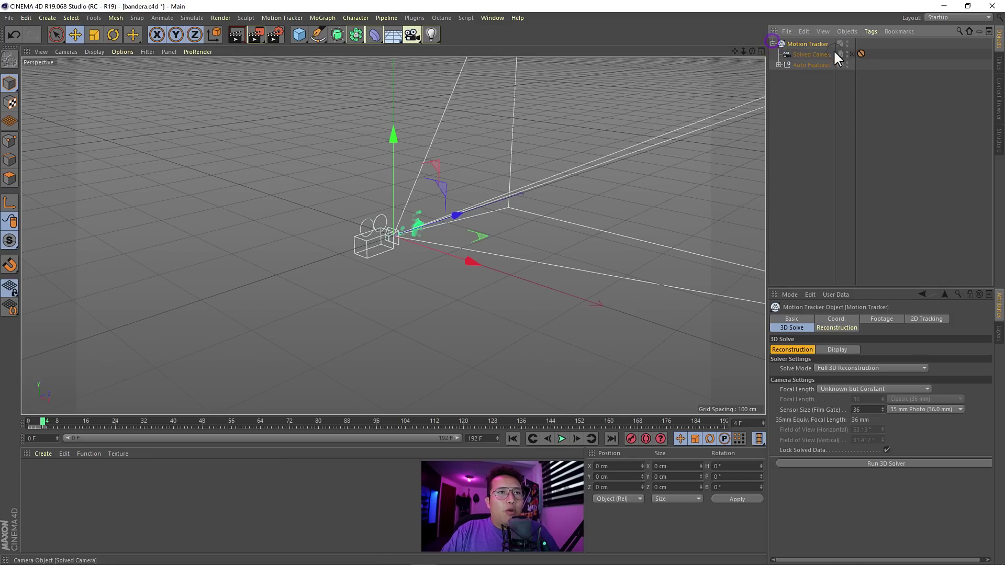
click(852, 53)
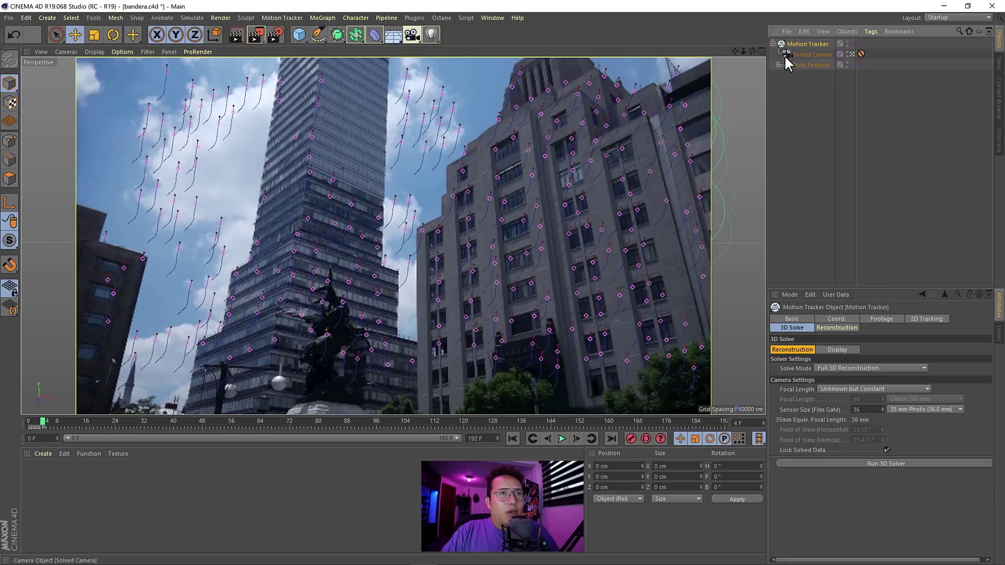
Step: Add a Vector Constraint tag to the Motion Tracker from Motion Tracker Tags
click(805, 43)
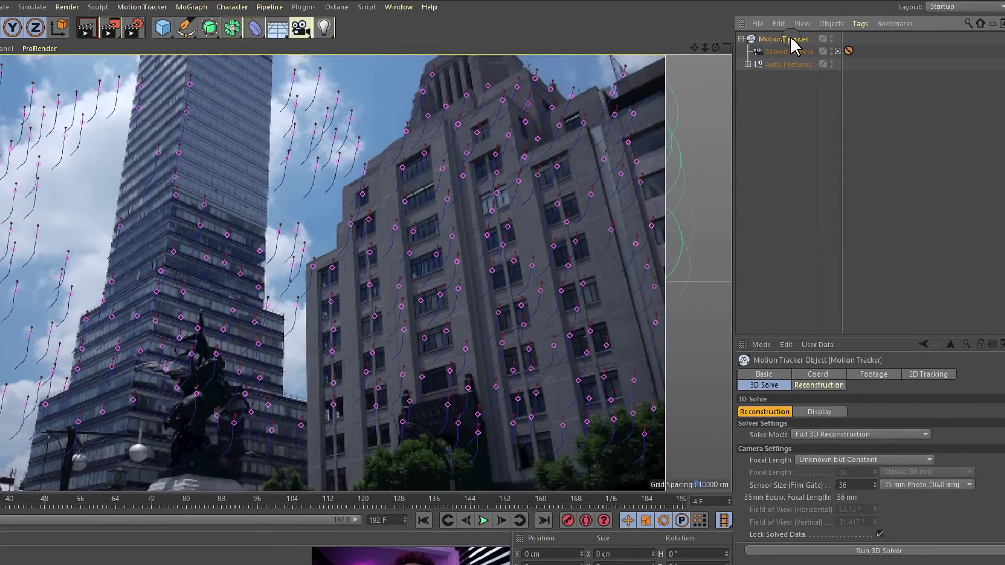
right_click(777, 38)
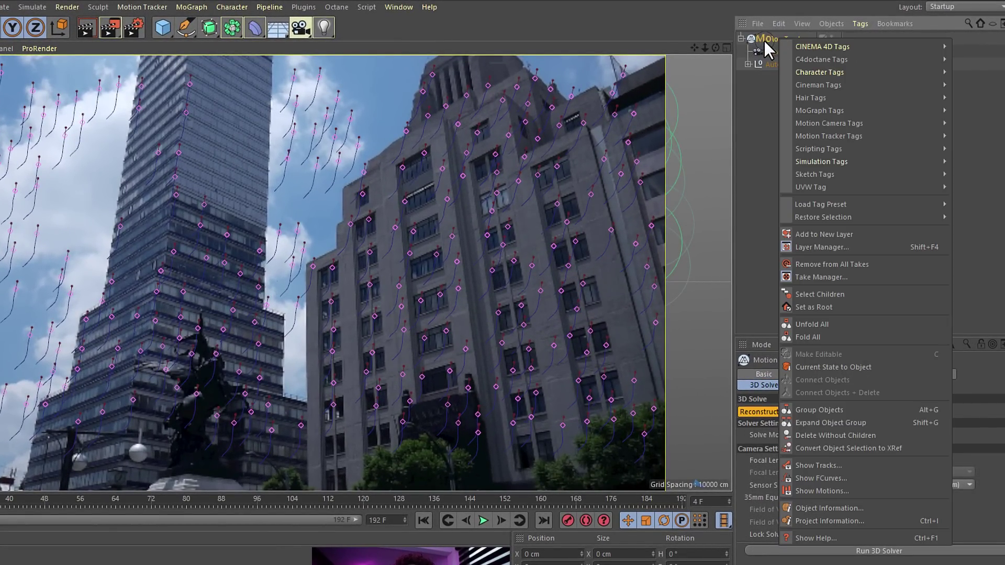
click(863, 23)
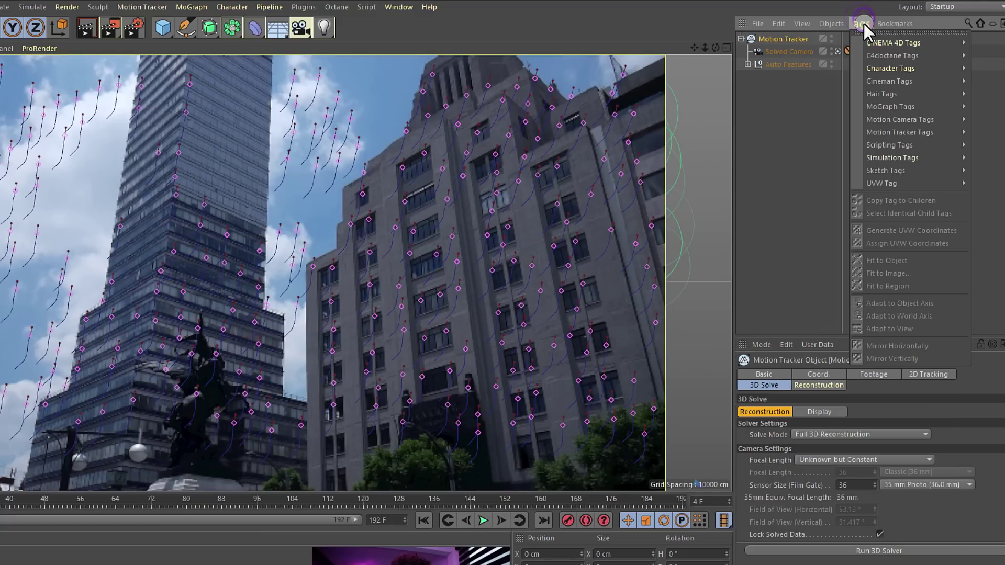
mouse_move(899, 132)
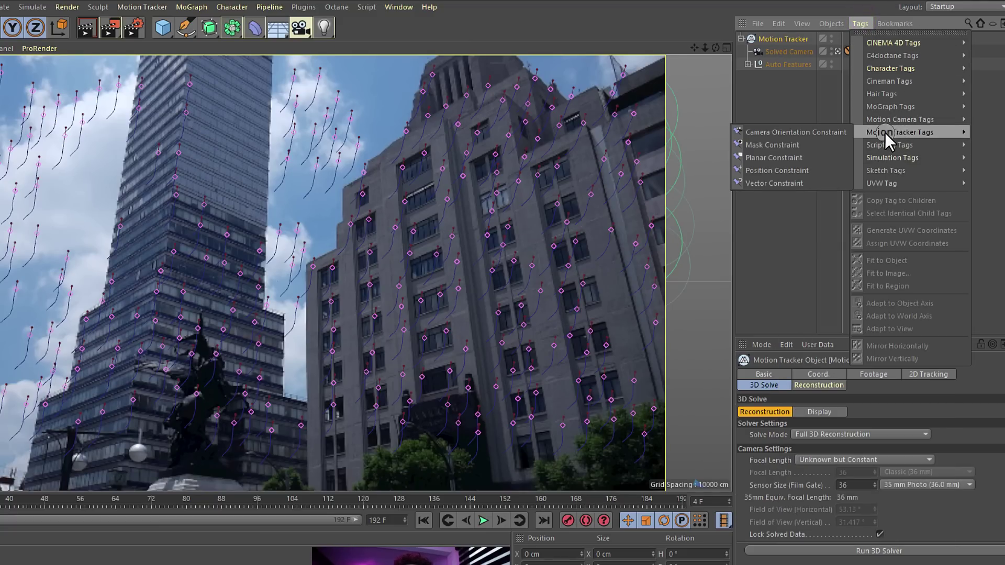
click(771, 183)
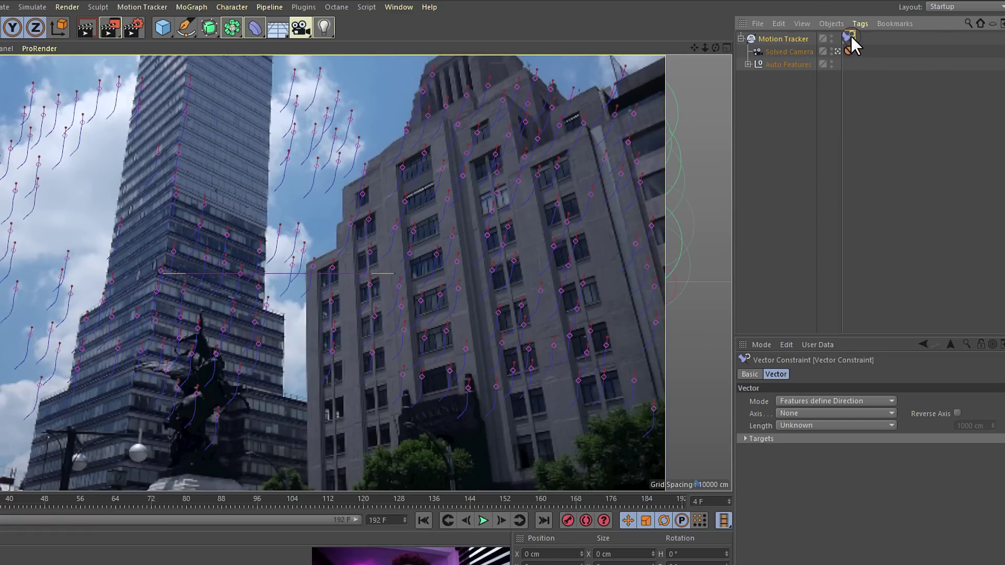
Step: Duplicate the Vector Constraint tag and select the first copy
ctrl+drag(850, 35, 909, 42)
click(860, 78)
click(848, 37)
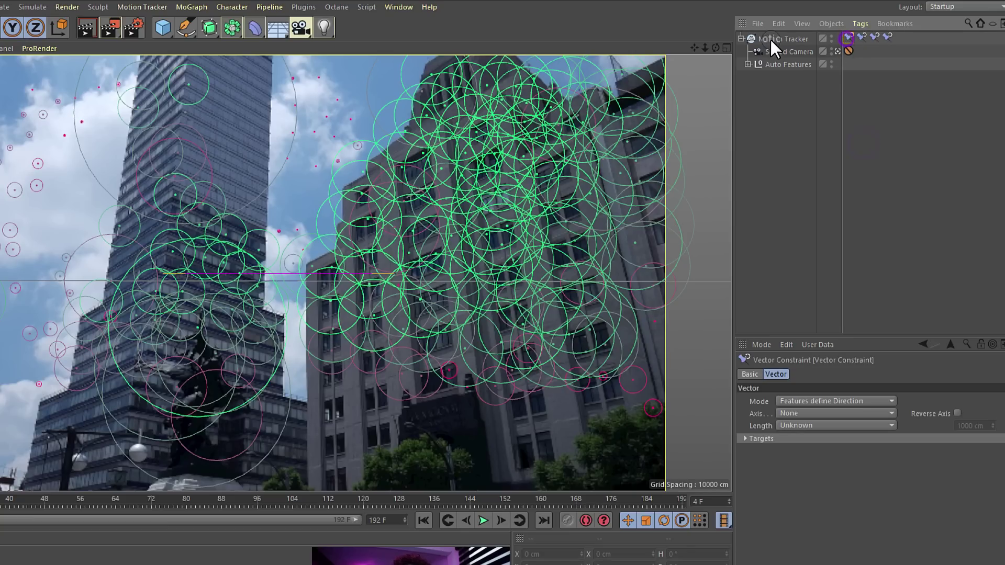
click(771, 40)
click(848, 37)
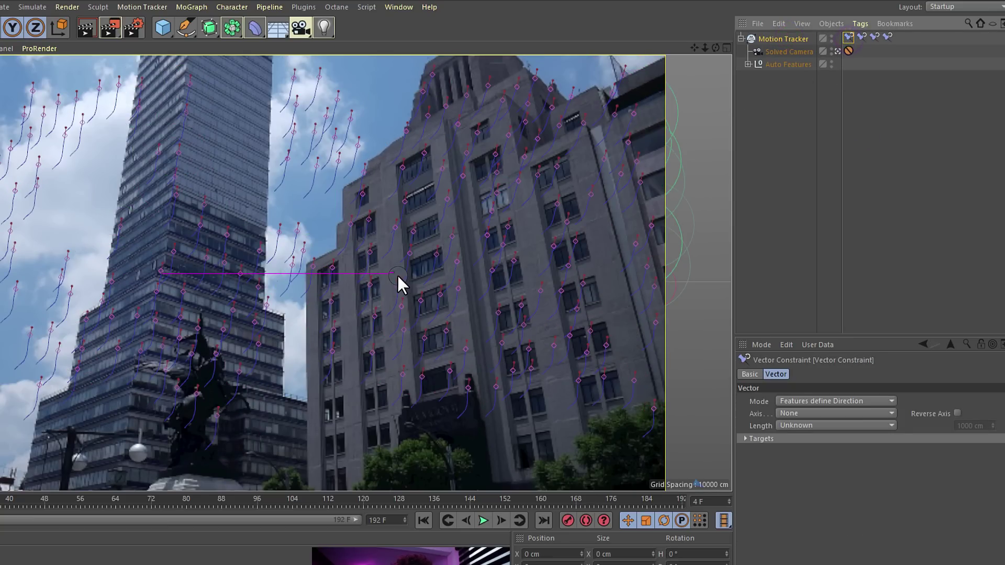
Step: Aim the first vector from Auto 0067 to Auto 0090 as the Y axis
ctrl+drag(161, 271, 375, 315)
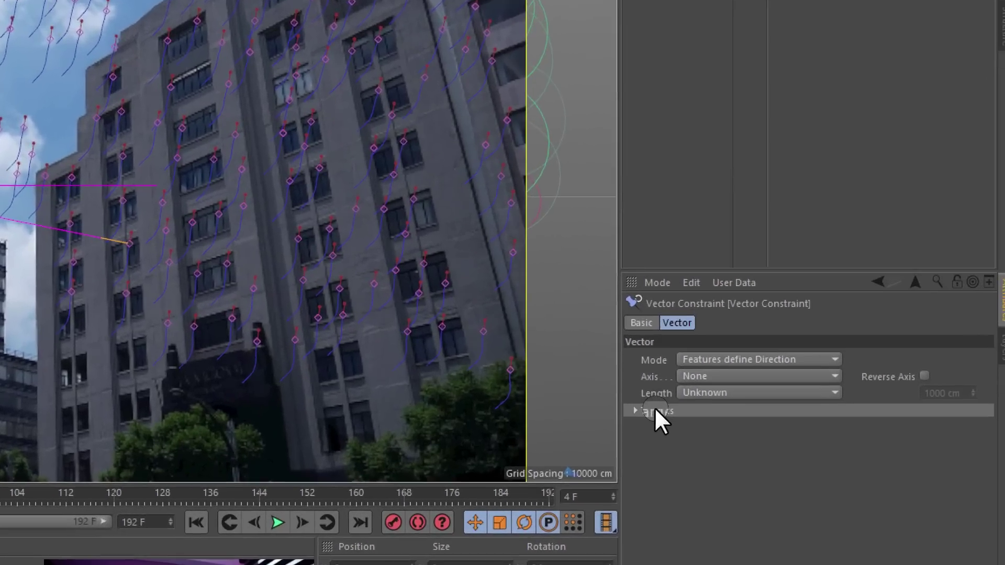
click(752, 439)
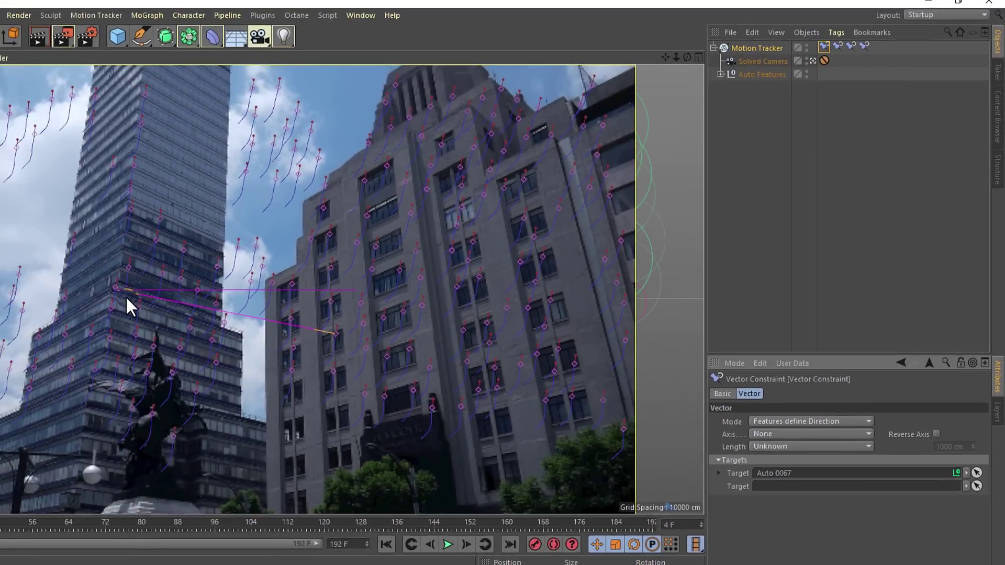
mouse_move(125, 296)
mouse_down()
mouse_move(331, 252)
mouse_move(337, 238)
mouse_up()
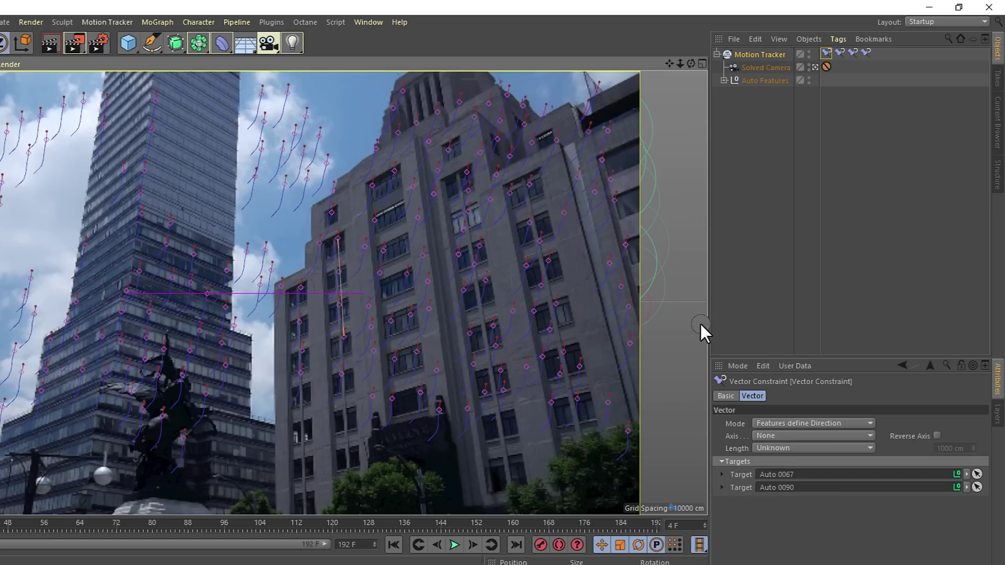
click(765, 438)
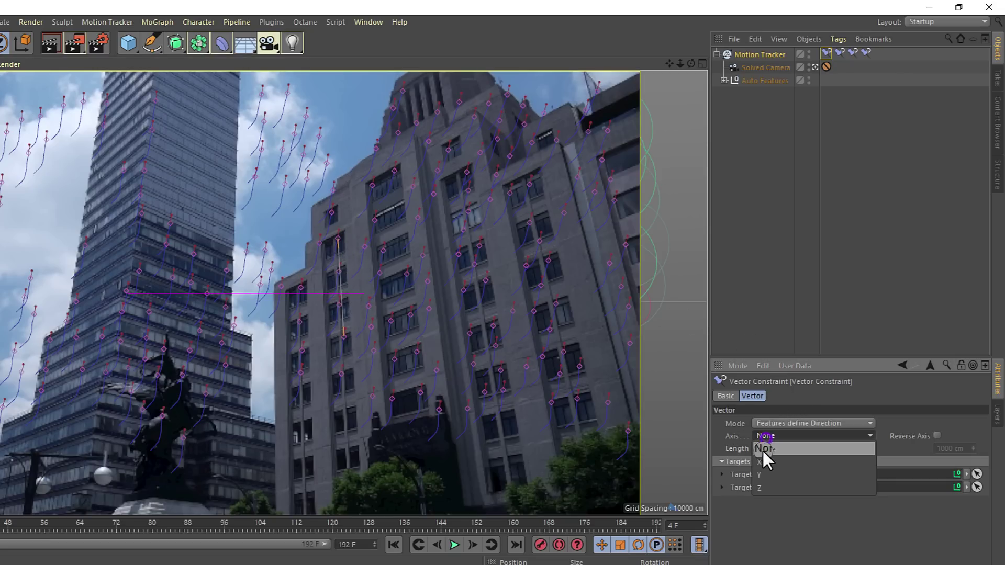
click(764, 473)
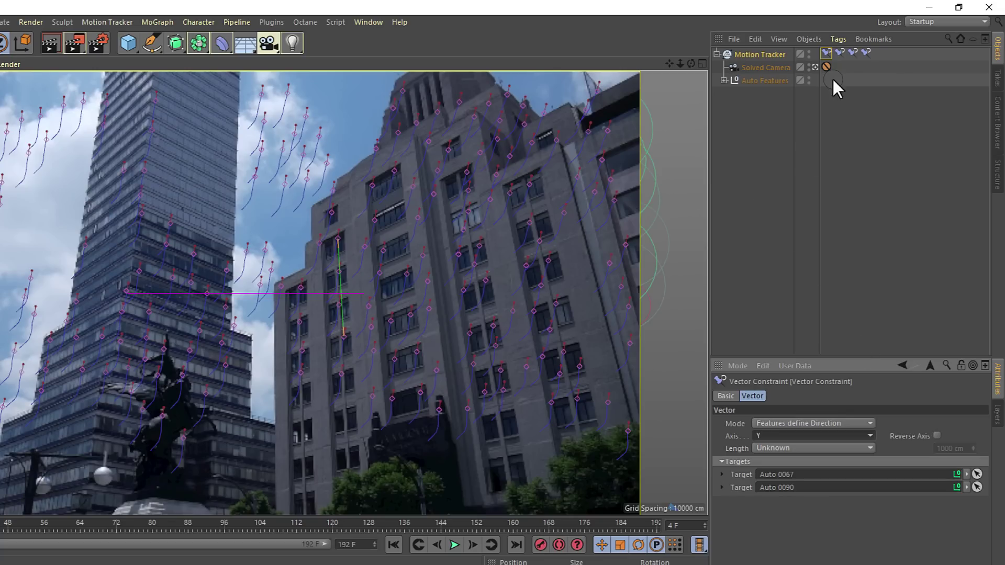
Step: Draw the second vector constraint ending on Auto 0061 as the X axis
click(839, 53)
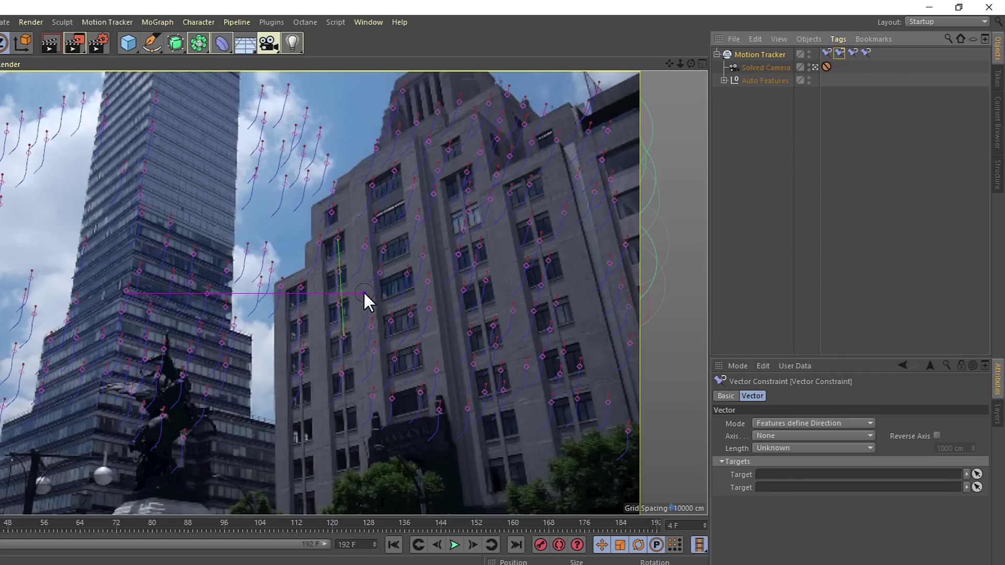
mouse_move(364, 291)
ctrl+mouse_down()
mouse_move(496, 258)
mouse_move(529, 223)
ctrl+mouse_up()
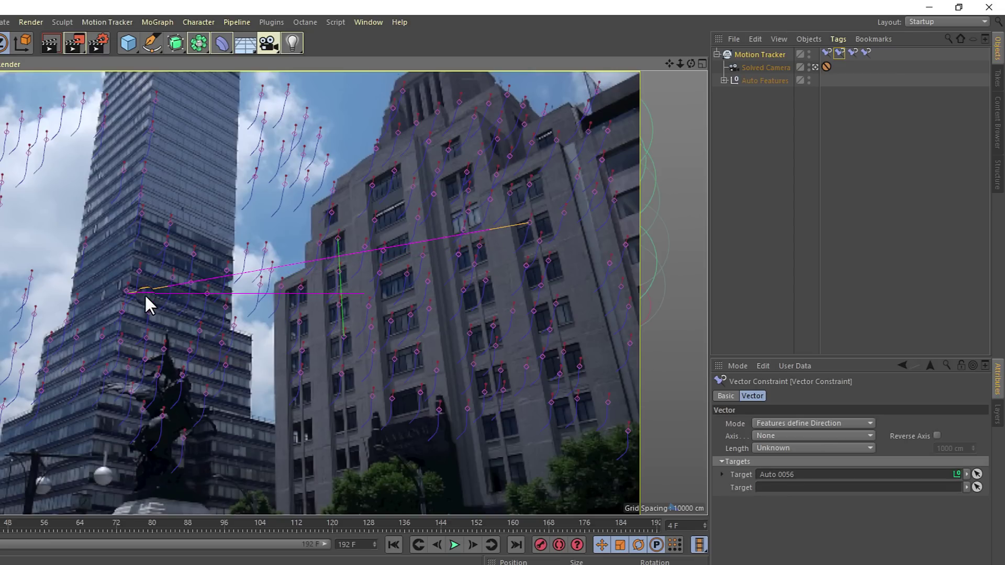
mouse_move(126, 291)
ctrl+mouse_down()
mouse_move(335, 309)
mouse_move(301, 320)
ctrl+mouse_up()
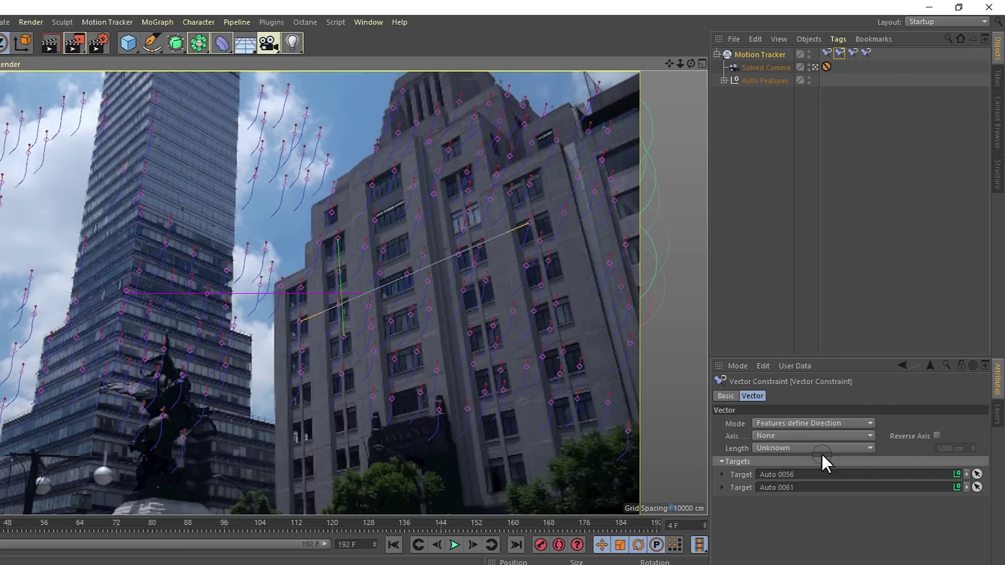
click(798, 435)
click(762, 463)
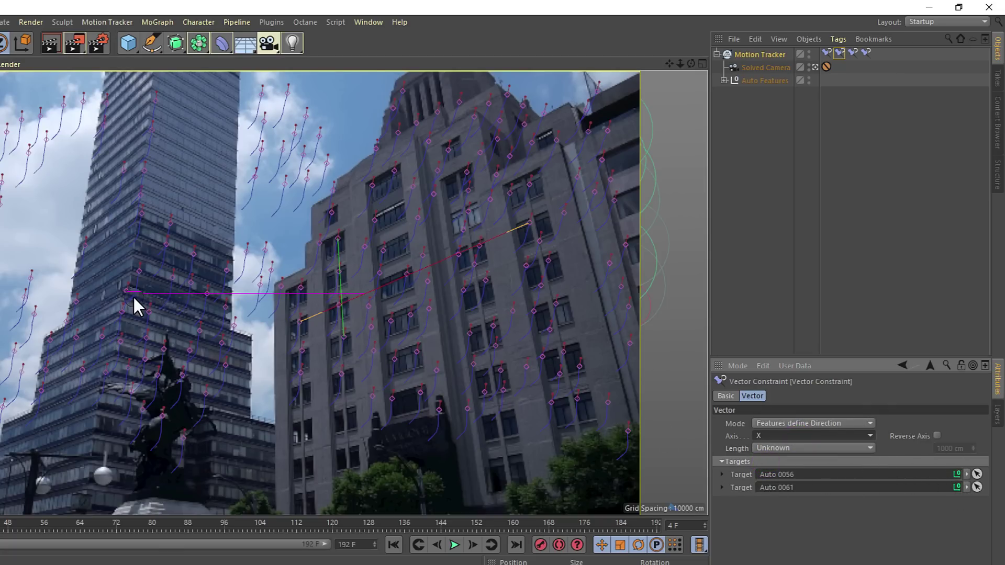
Step: Draw the next vector from Auto 0119 to Auto 0152 as the Y axis
click(849, 56)
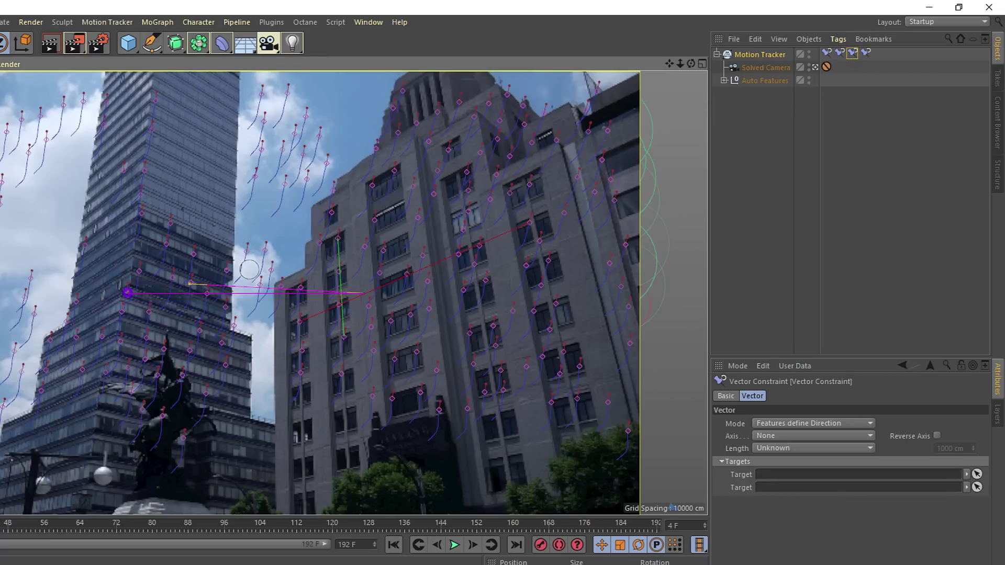
click(510, 193)
click(331, 308)
drag(369, 292, 533, 311)
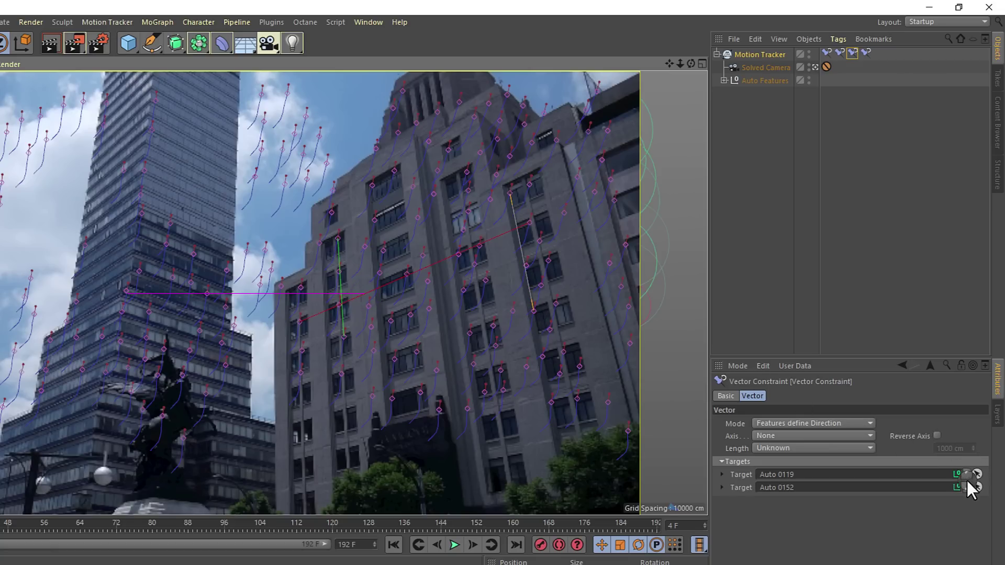
click(814, 432)
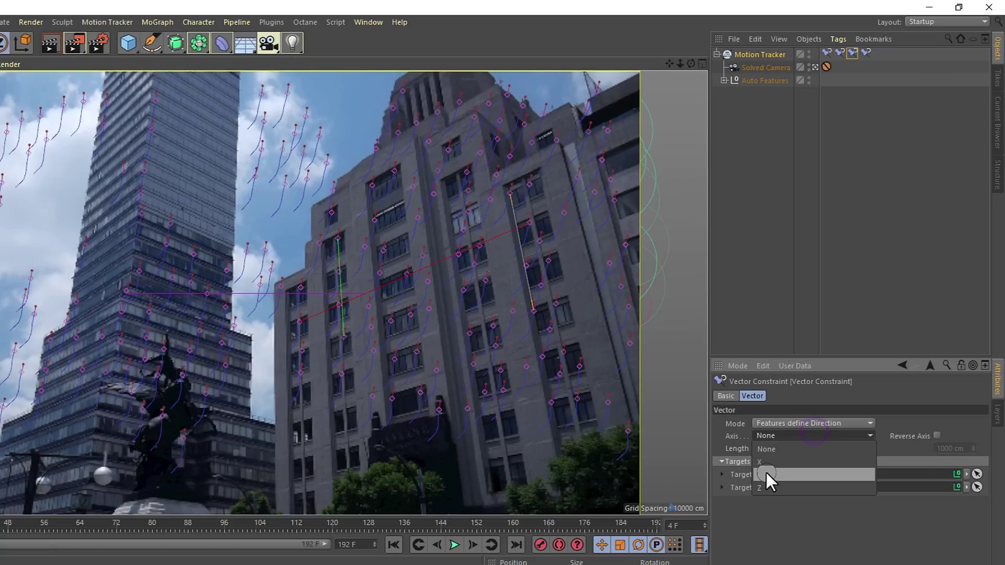
click(768, 471)
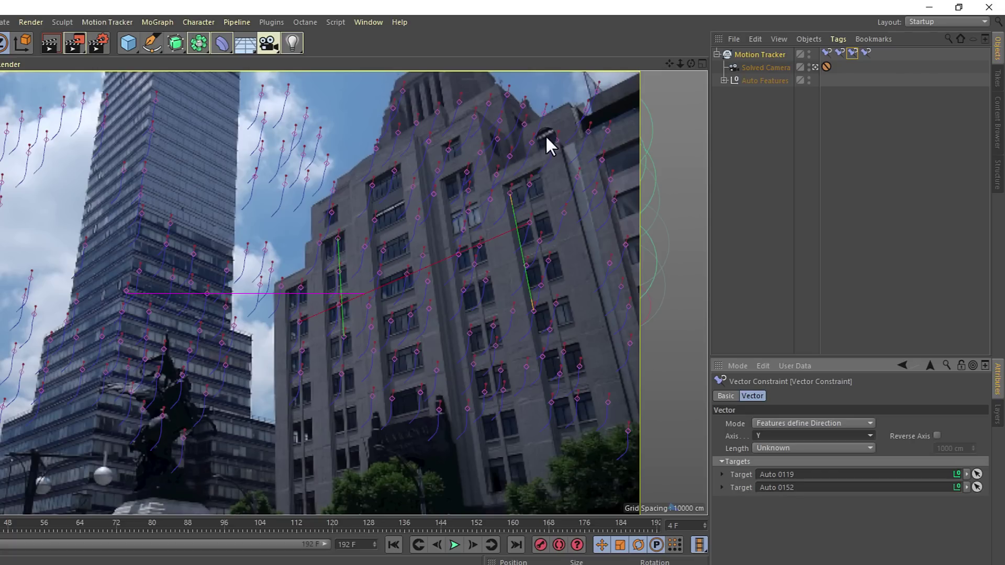
click(129, 293)
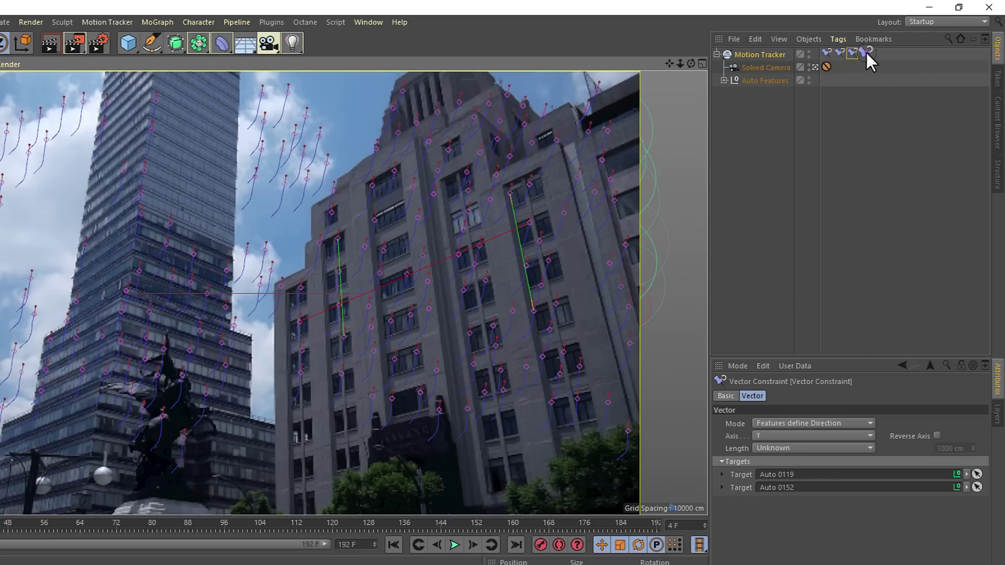
Step: Stretch the fourth Vector Constraint from Auto 0105 to Auto 0217 and set its axis to Z
click(865, 53)
click(127, 291)
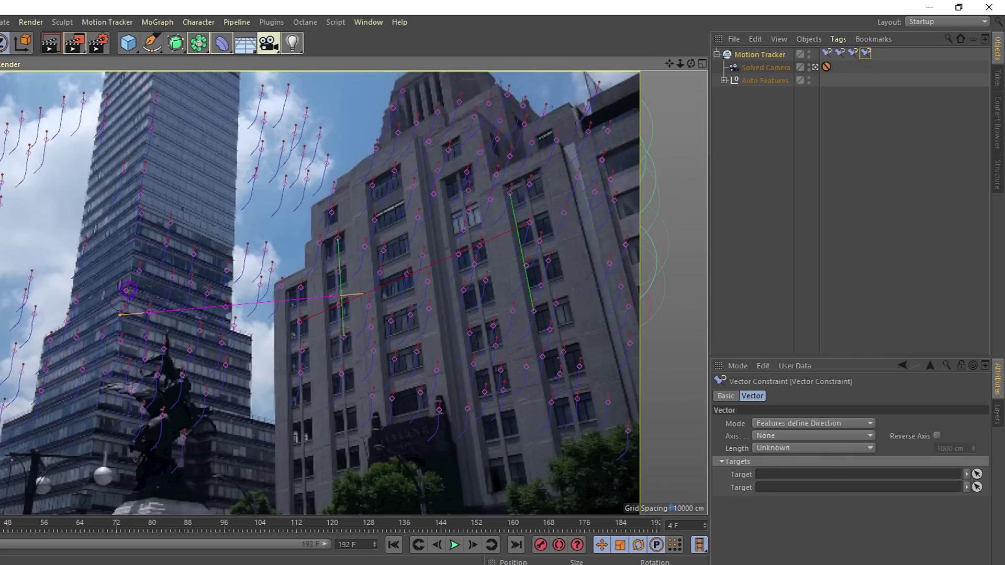
mouse_move(119, 315)
mouse_down()
mouse_move(134, 293)
mouse_move(126, 313)
mouse_up()
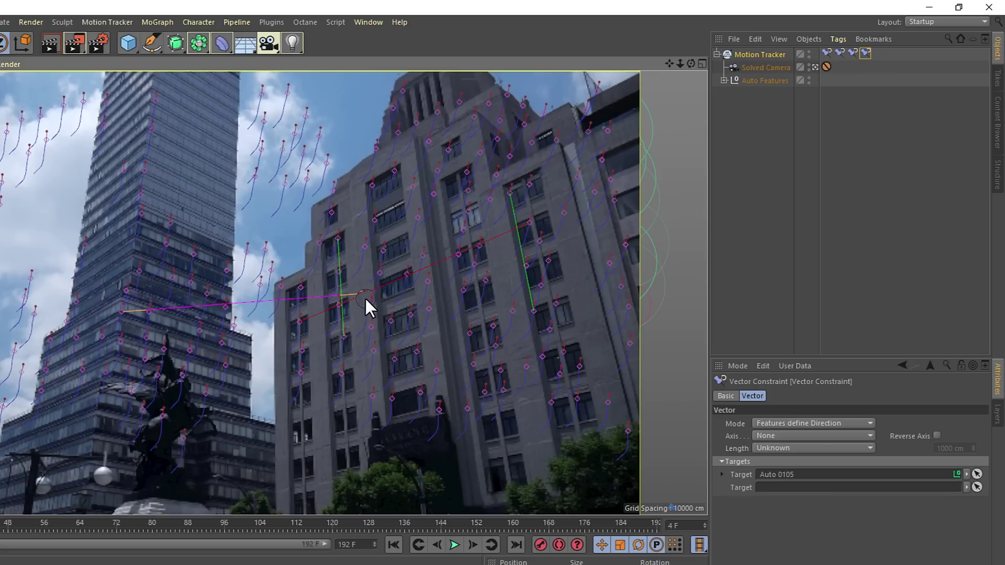
drag(366, 296, 222, 341)
click(769, 434)
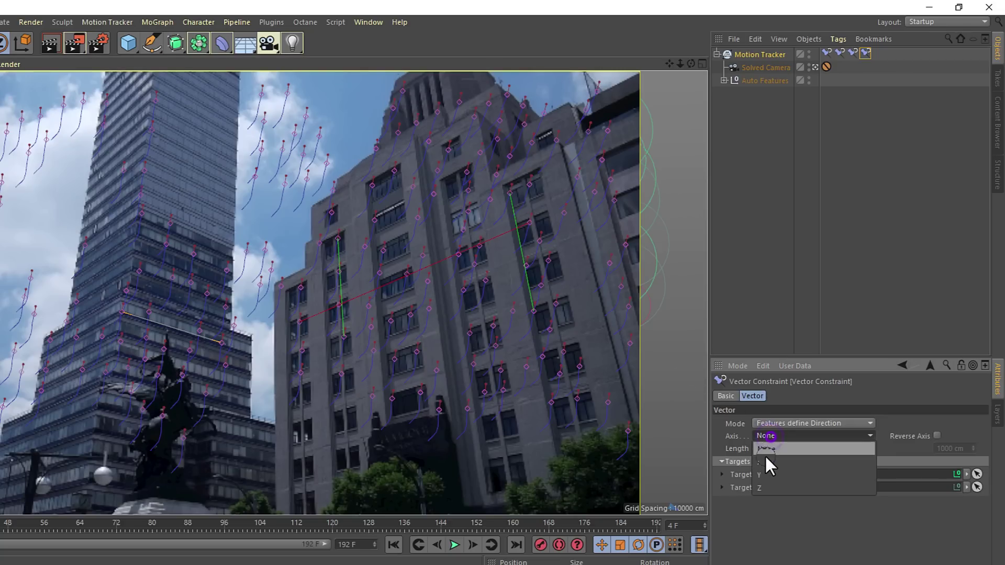
click(759, 487)
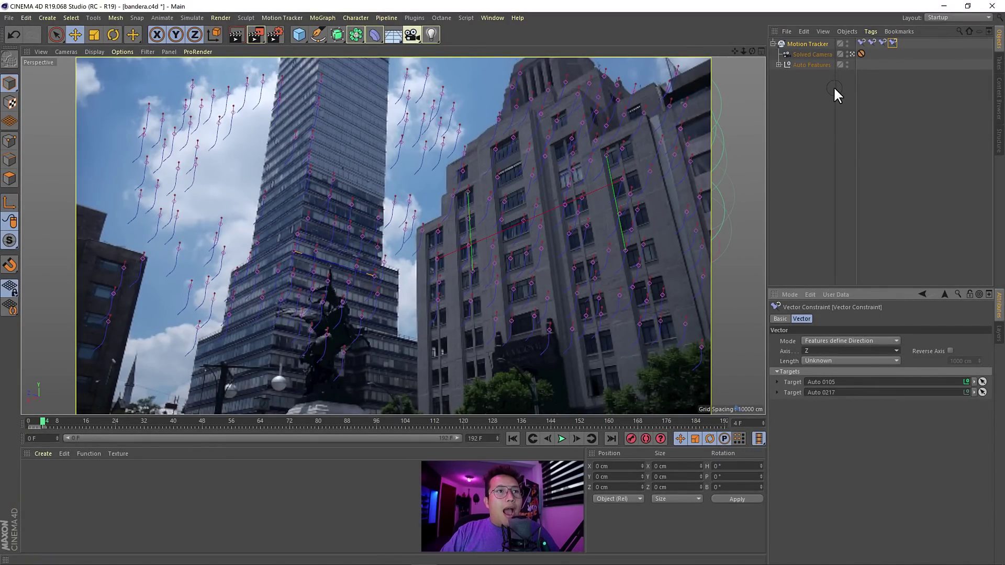
Step: Collapse the Motion Tracker, scrub the footage back to frame 0, and reselect the tracker
click(773, 44)
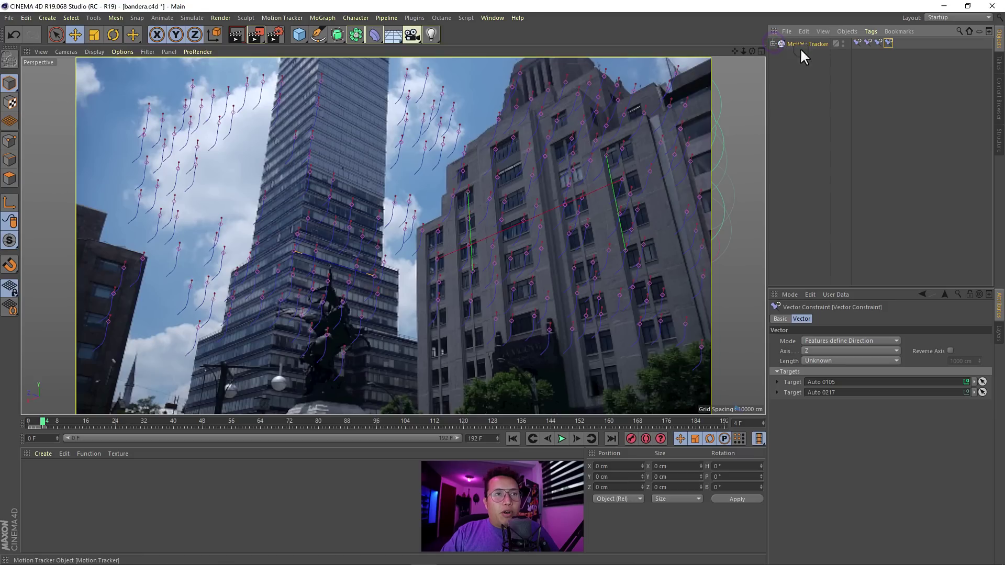
click(811, 78)
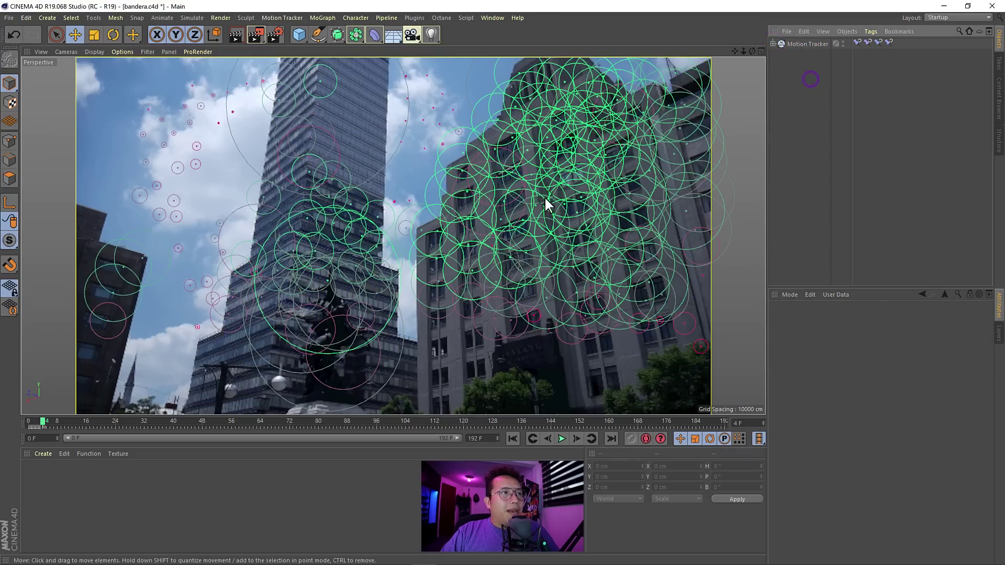
mouse_move(53, 426)
mouse_down()
mouse_move(607, 418)
mouse_move(697, 406)
mouse_move(631, 403)
mouse_move(730, 402)
mouse_move(553, 420)
mouse_move(15, 435)
mouse_up()
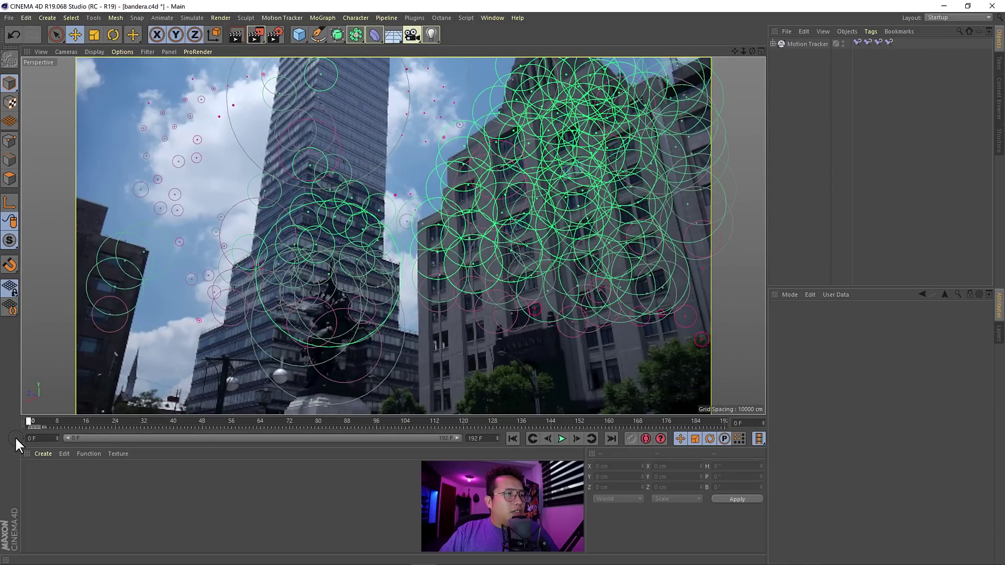
click(821, 46)
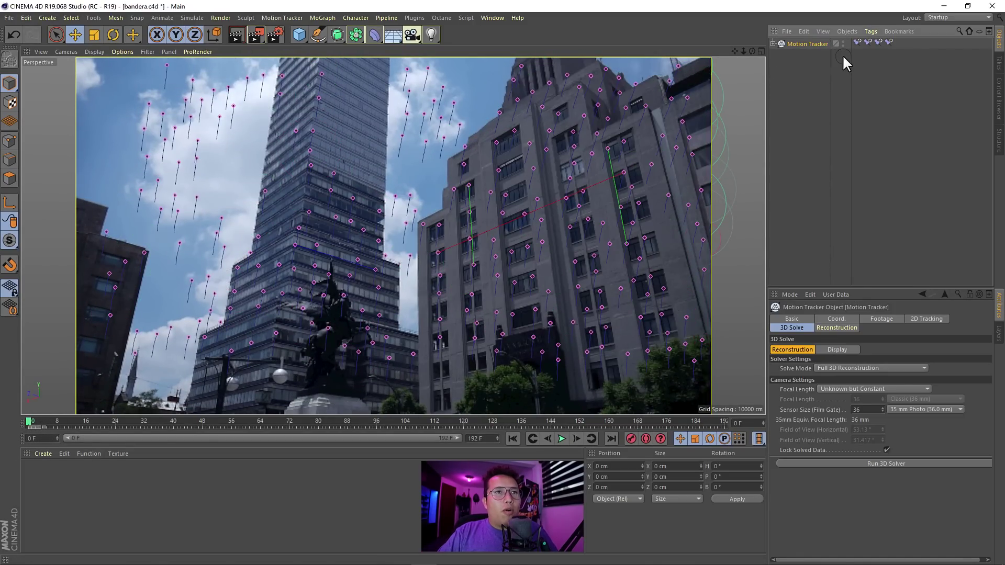
Step: Add a Position Constraint to the Motion Tracker with feature Auto 0370 as the origin target
click(870, 32)
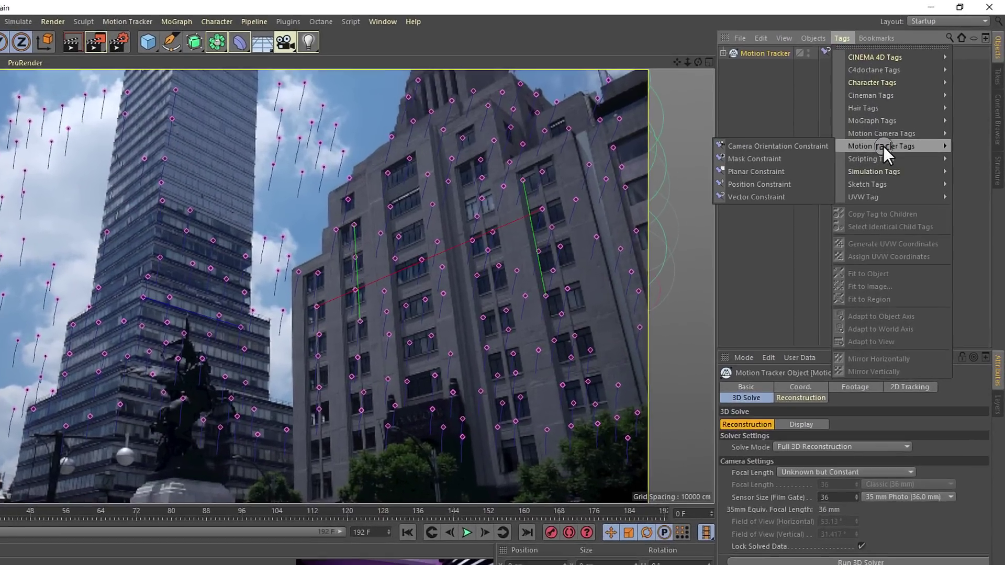
mouse_move(845, 189)
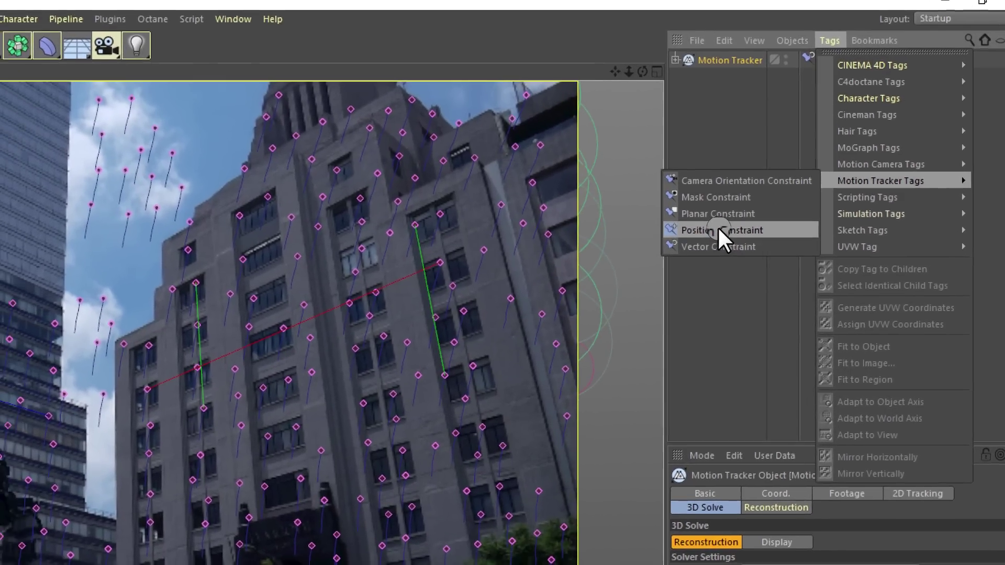
click(666, 237)
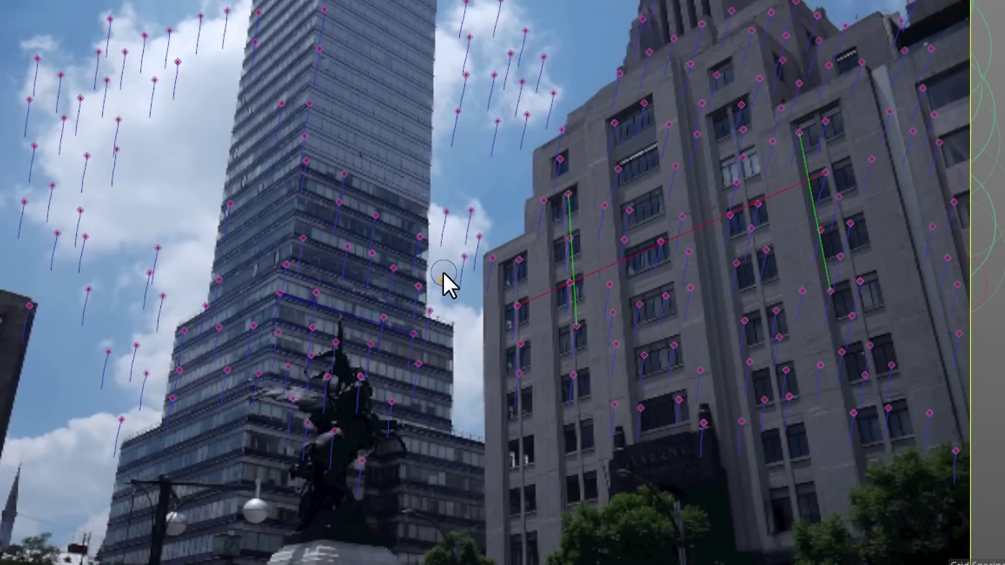
drag(443, 271, 569, 382)
click(569, 382)
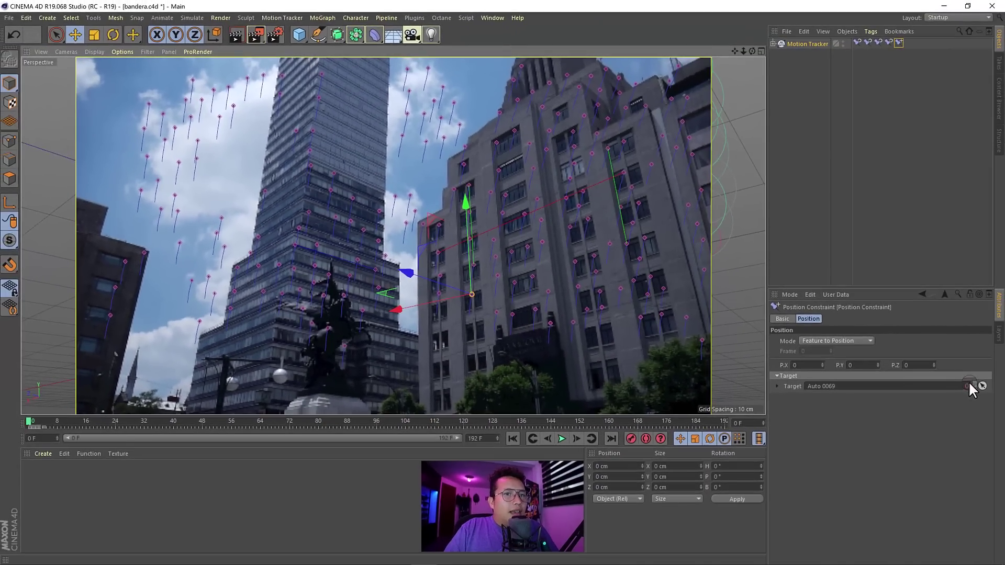
click(968, 386)
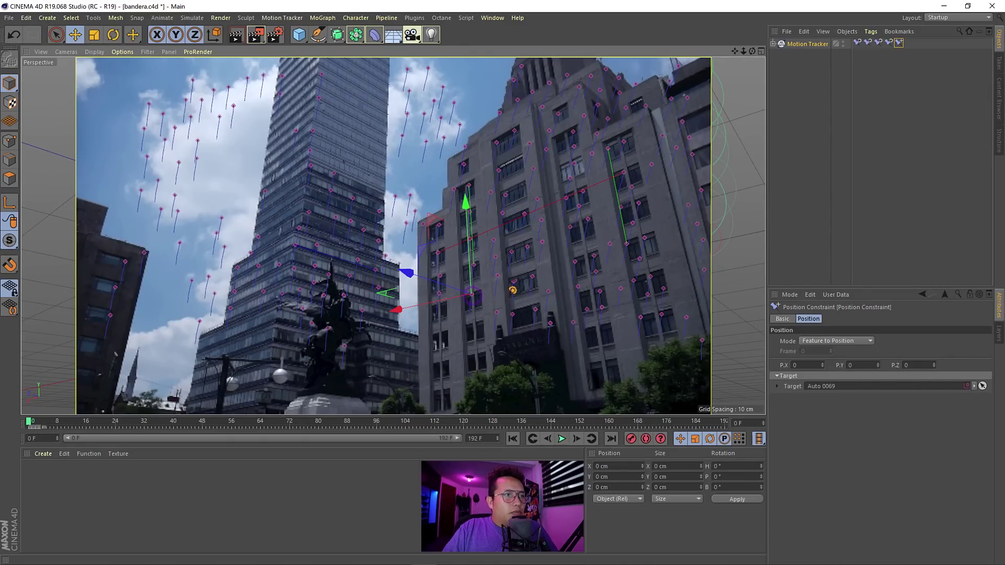
click(515, 282)
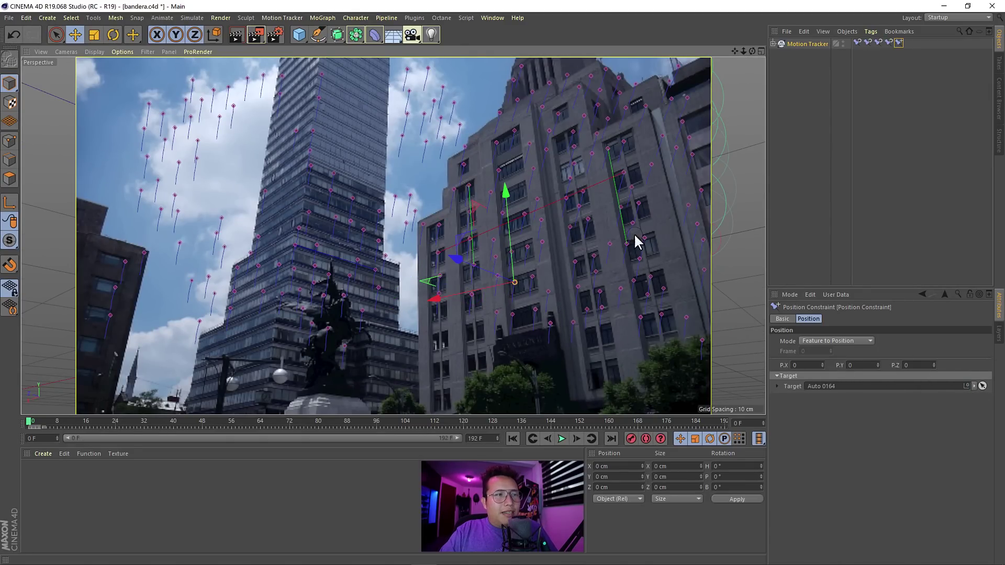
click(497, 275)
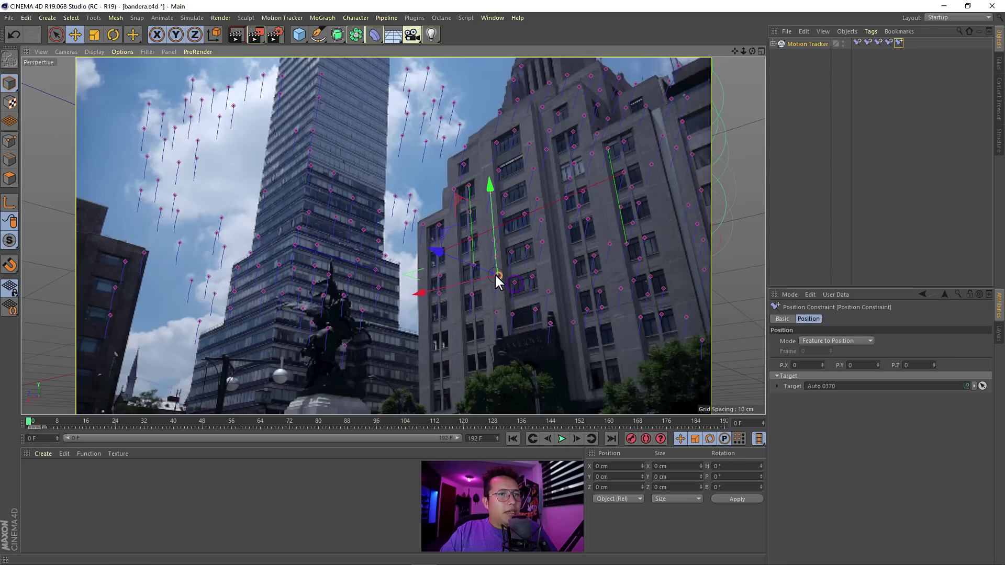
click(798, 74)
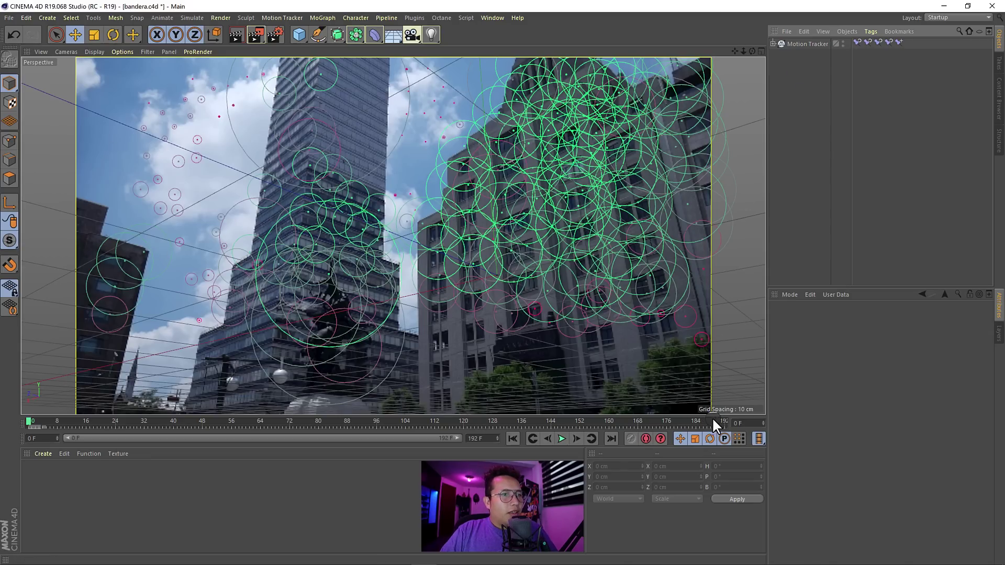
Step: Reveal the tracker's camera and features, leave the camera view, and orbit around them in 3D
mouse_move(714, 424)
mouse_down()
mouse_move(52, 439)
mouse_move(737, 386)
mouse_up()
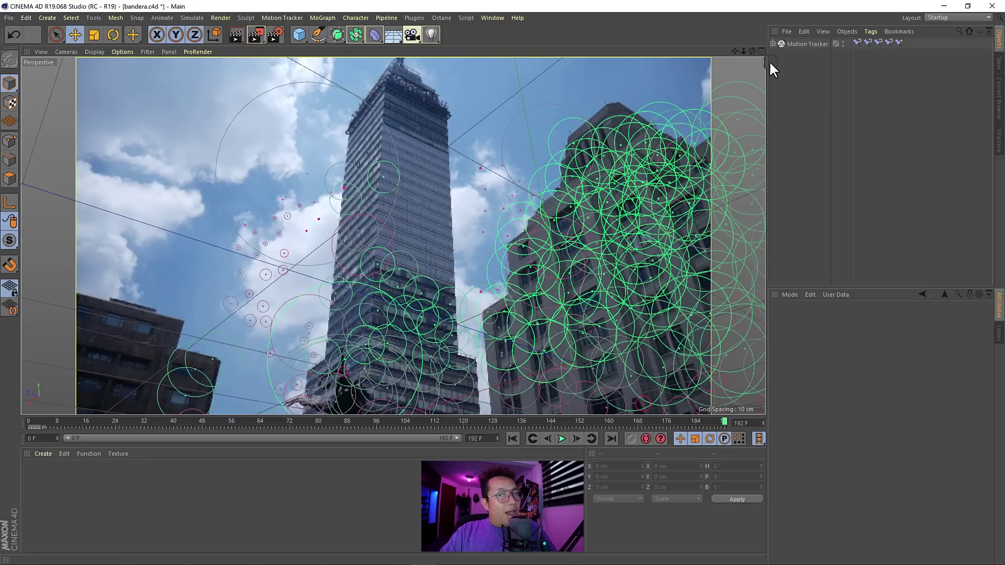
click(773, 44)
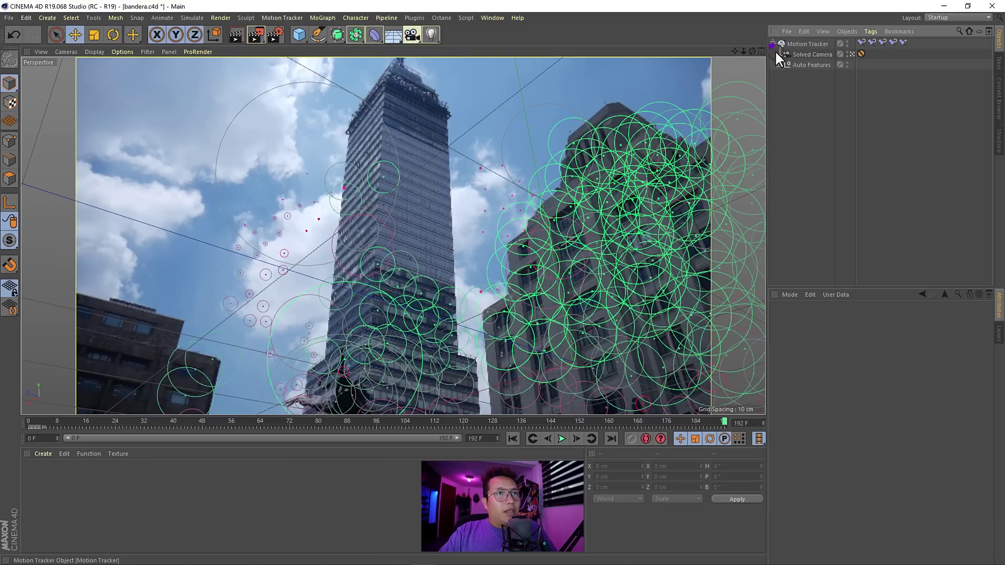
click(852, 53)
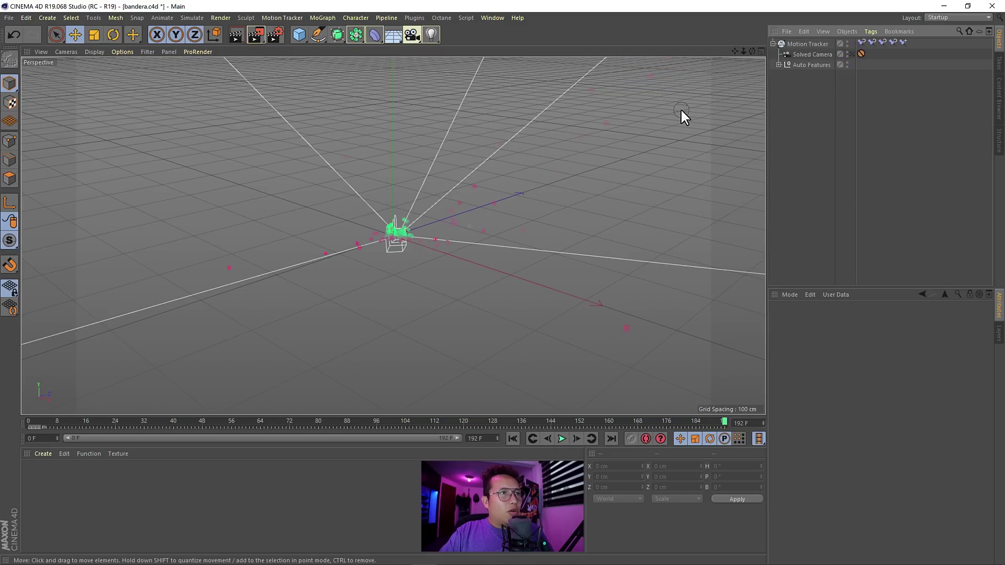
scroll(505, 204, up, 3)
mouse_move(508, 208)
alt+mouse_down()
mouse_move(369, 220)
mouse_move(578, 226)
mouse_move(399, 236)
mouse_move(392, 212)
mouse_move(432, 271)
mouse_move(410, 228)
alt+mouse_up()
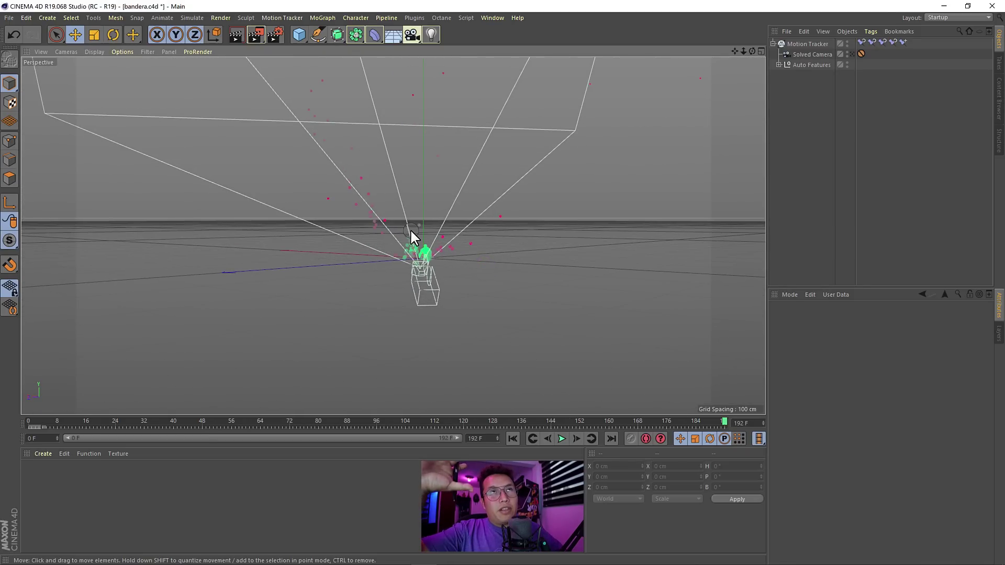
mouse_move(703, 226)
alt+mouse_down()
mouse_move(525, 301)
mouse_move(439, 298)
mouse_move(455, 306)
alt+mouse_up()
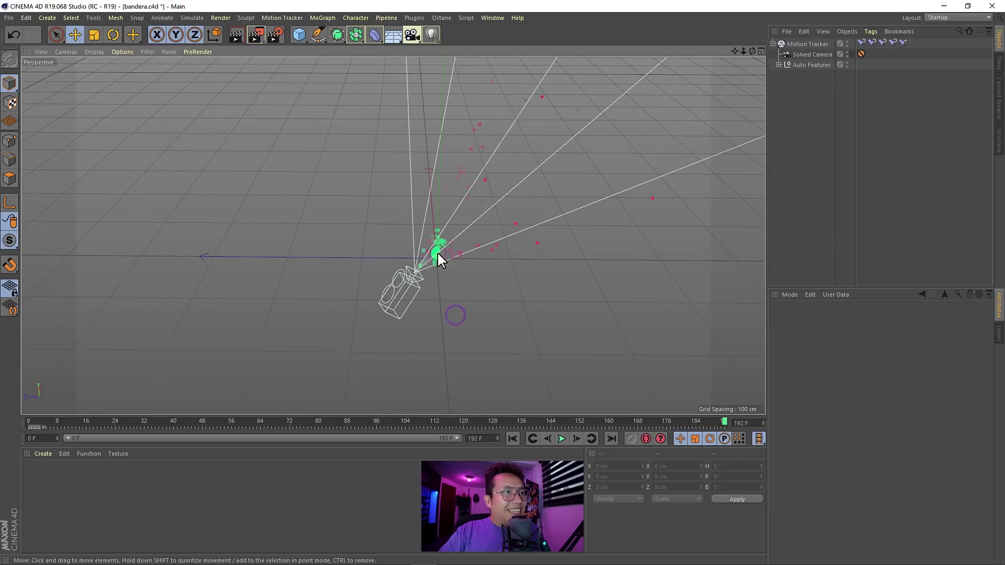
mouse_move(441, 247)
alt+mouse_down()
mouse_move(476, 281)
mouse_move(473, 238)
mouse_move(445, 266)
mouse_move(480, 284)
mouse_move(562, 266)
mouse_move(473, 298)
mouse_move(565, 303)
mouse_move(598, 289)
alt+mouse_up()
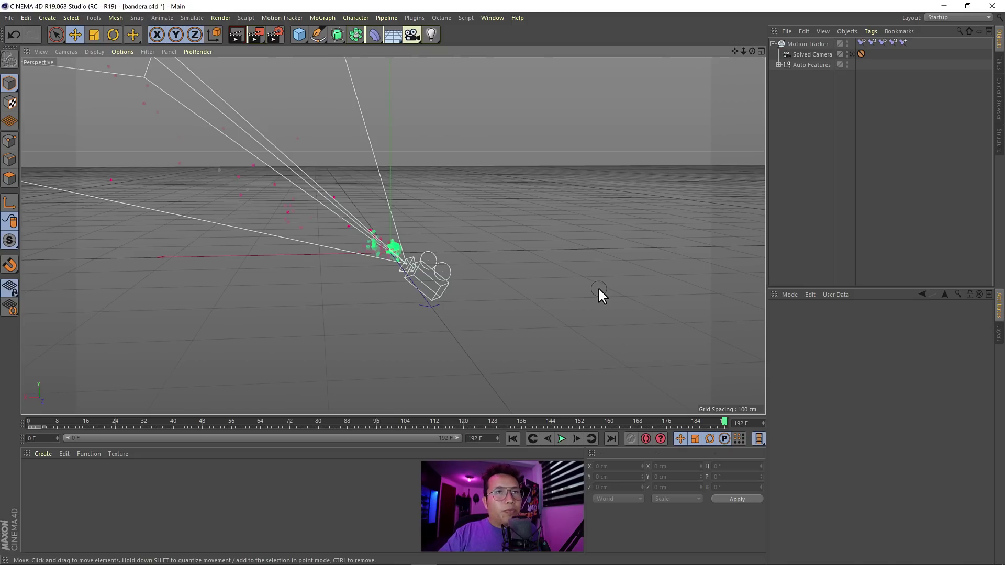
Step: Return to the solved camera view and review both vector constraints' settings
click(851, 54)
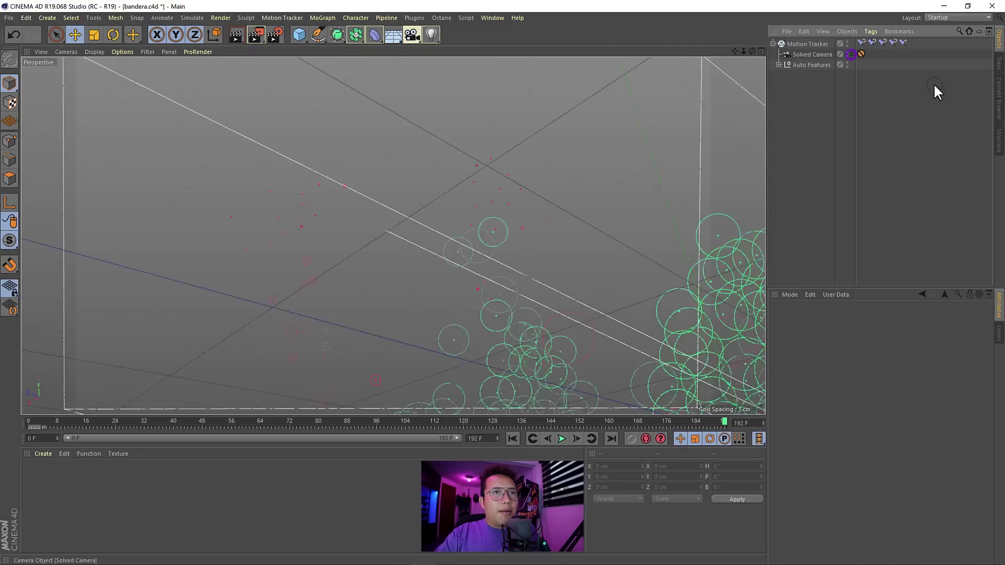
click(872, 41)
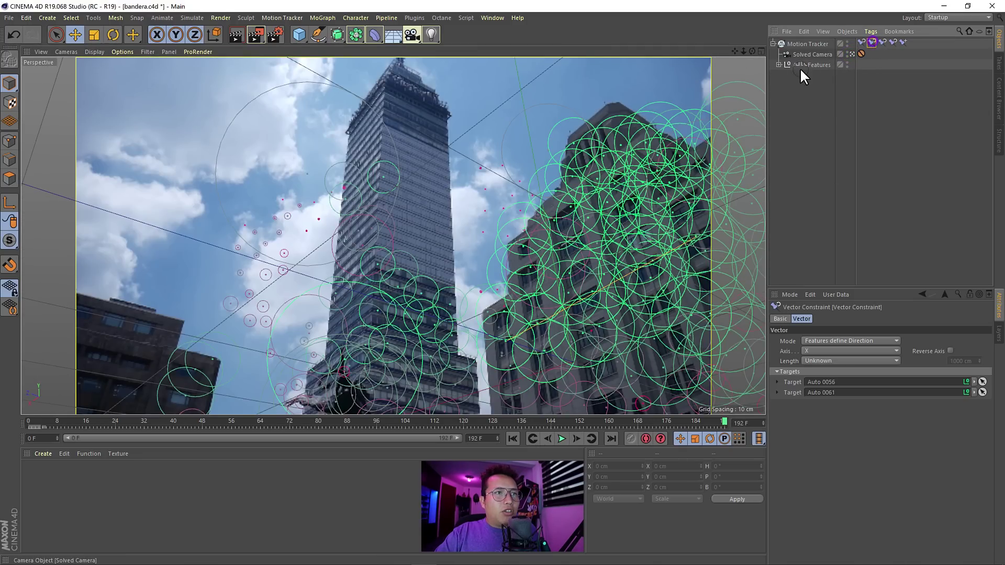
click(861, 42)
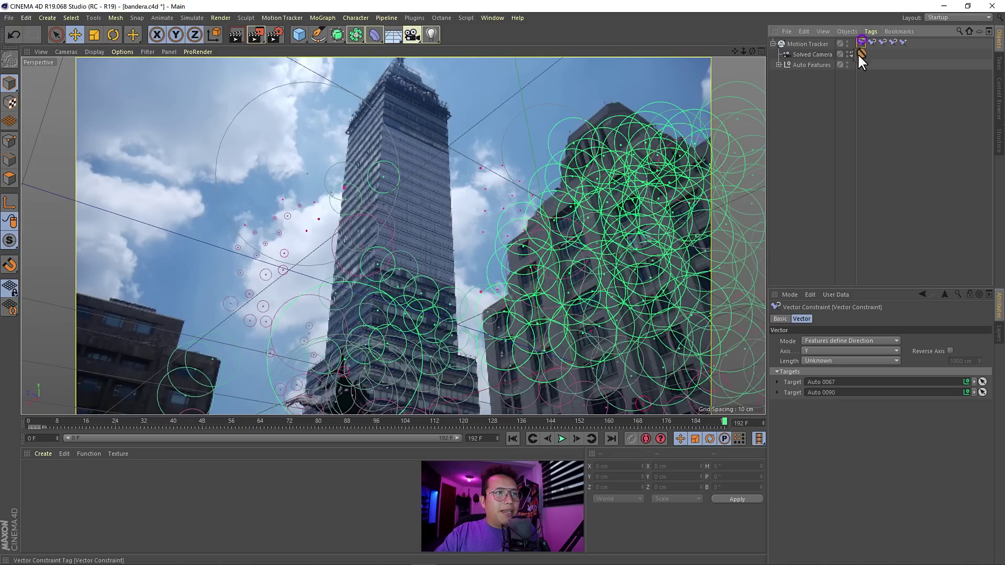
click(808, 44)
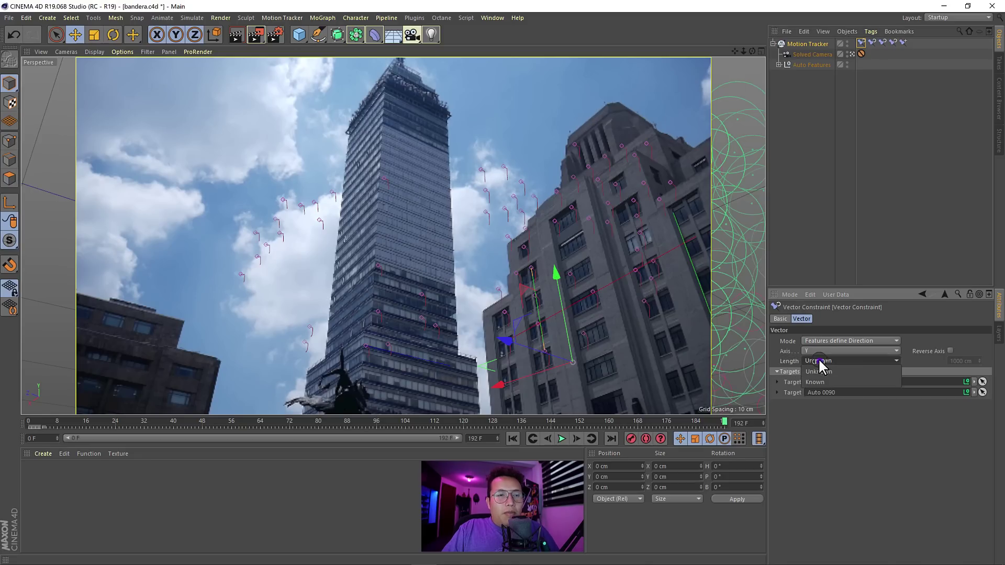
Step: Mark the Y-axis vector constraint's length as Known and set it to 800 cm
click(817, 359)
click(824, 381)
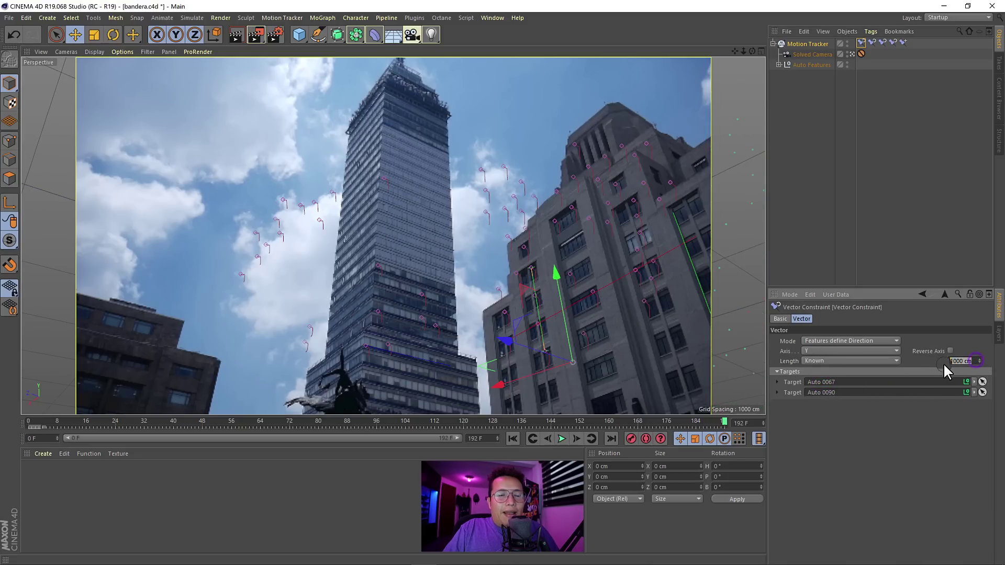
double_click(952, 361)
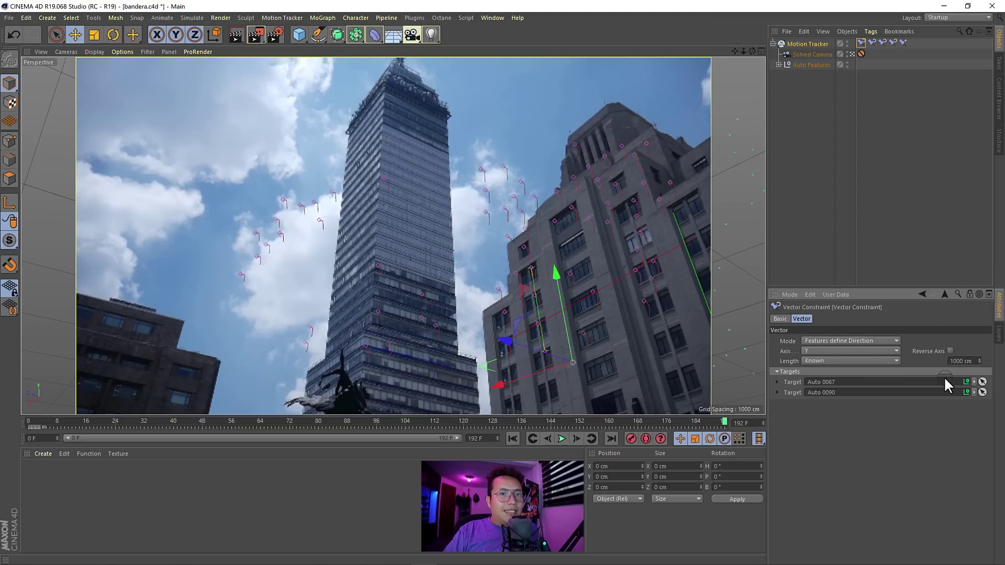
click(956, 361)
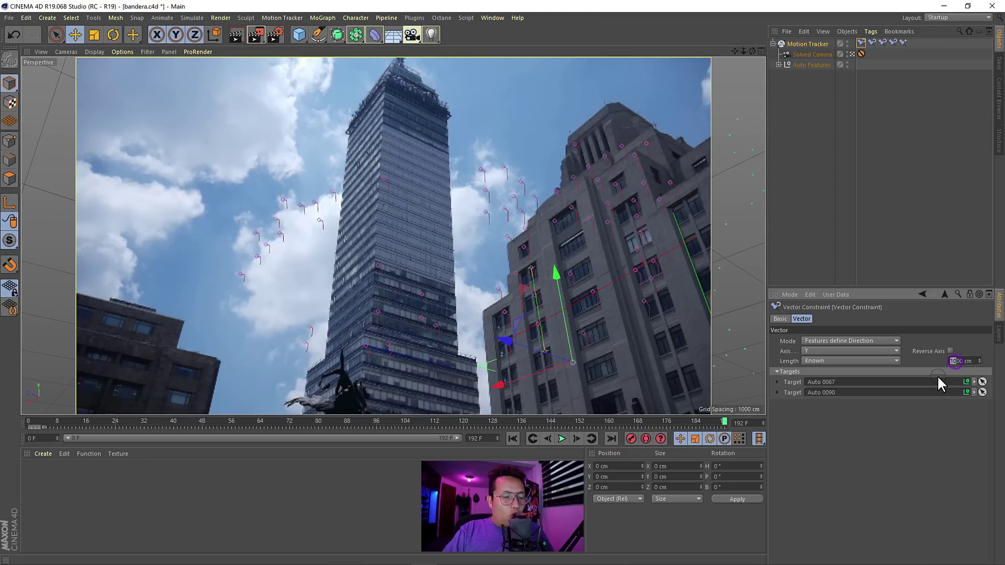
text(8)
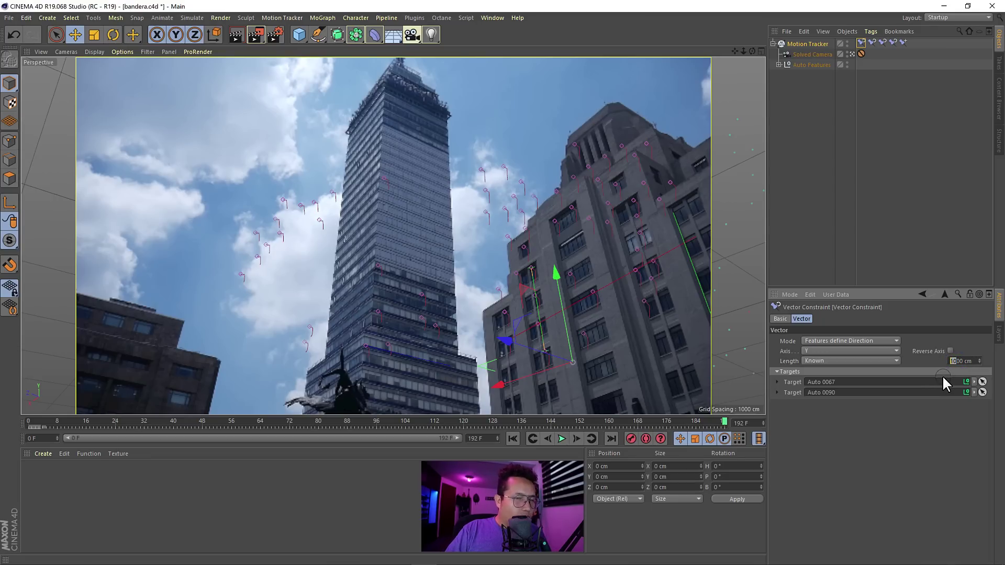
click(935, 408)
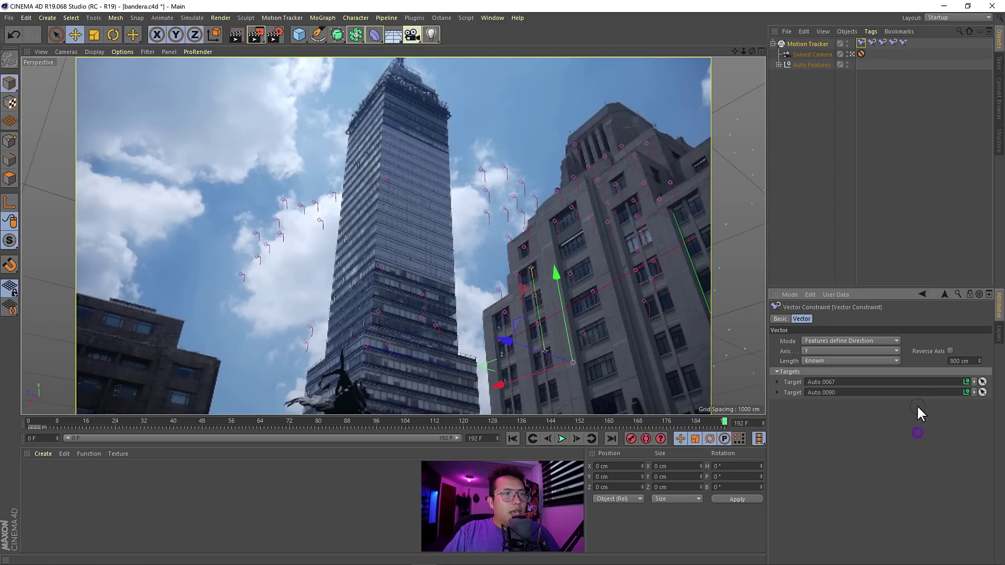
click(761, 65)
Step: Leave the solved camera, deselect all, then zoom out and orbit around the feature cloud and camera
click(852, 53)
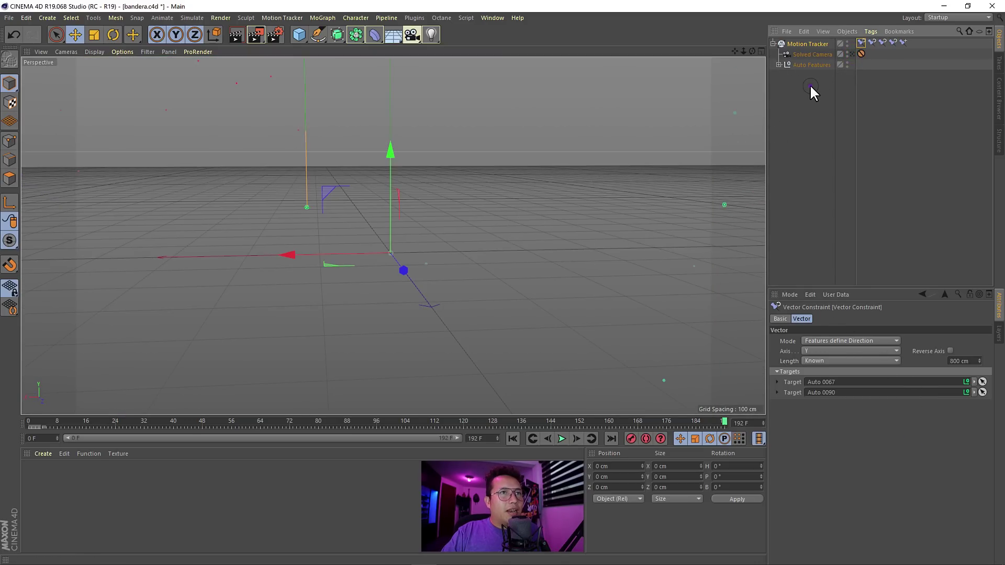
click(810, 87)
scroll(460, 315, down, 5)
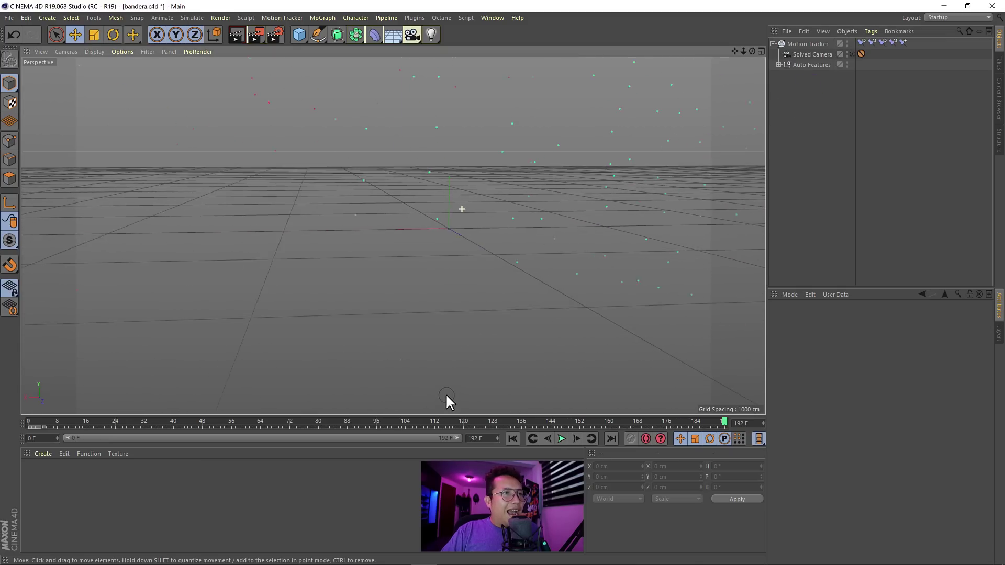
mouse_move(445, 394)
alt+mouse_down()
mouse_move(458, 221)
mouse_move(488, 171)
mouse_move(489, 258)
mouse_move(543, 288)
mouse_move(364, 294)
mouse_move(319, 240)
mouse_move(458, 236)
mouse_move(538, 278)
mouse_move(522, 274)
mouse_move(536, 294)
mouse_move(494, 225)
mouse_move(477, 236)
mouse_move(507, 158)
alt+mouse_up()
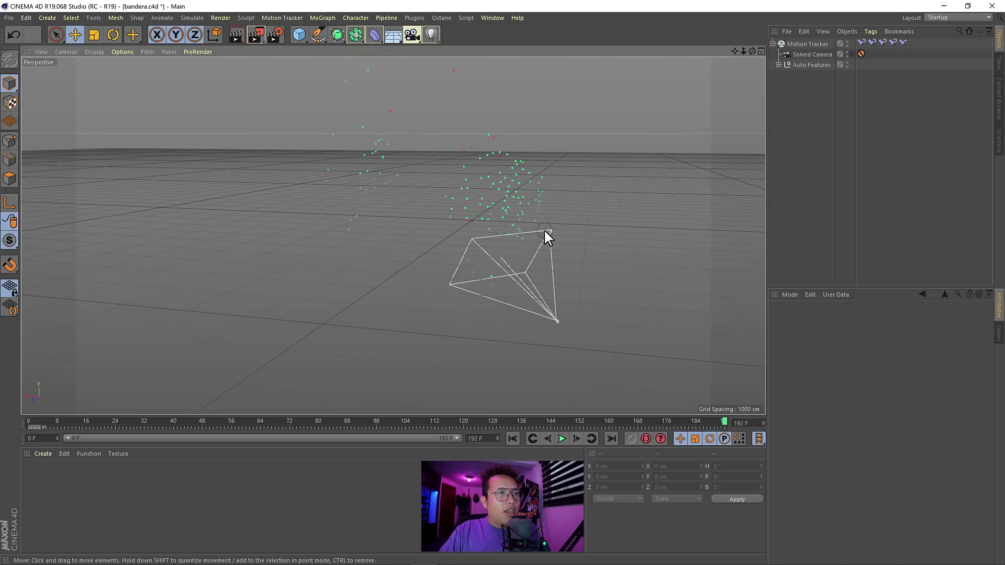
alt+drag(428, 170, 456, 237)
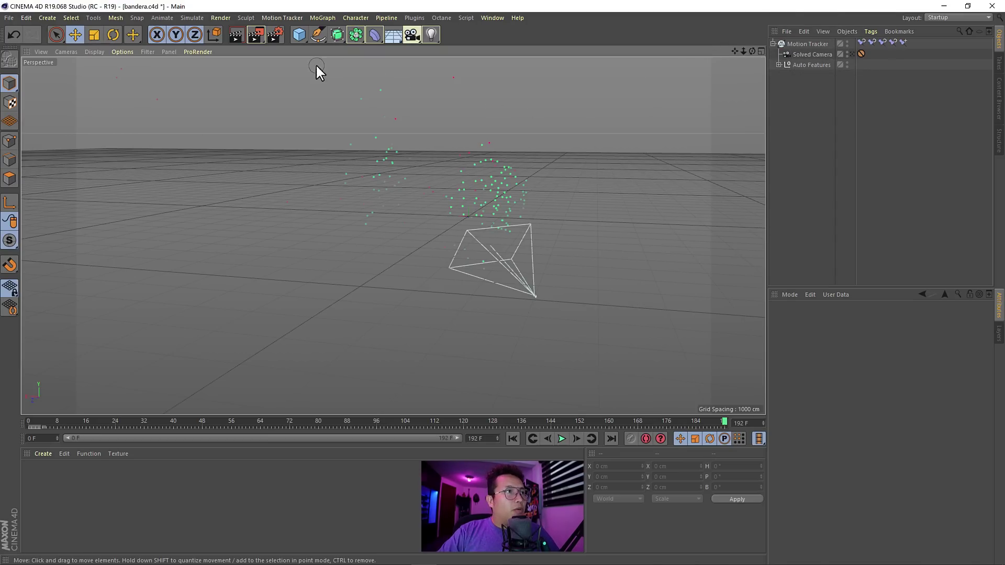
Step: Add a cube and check it against the footage near frame 130 through the solved camera
click(299, 36)
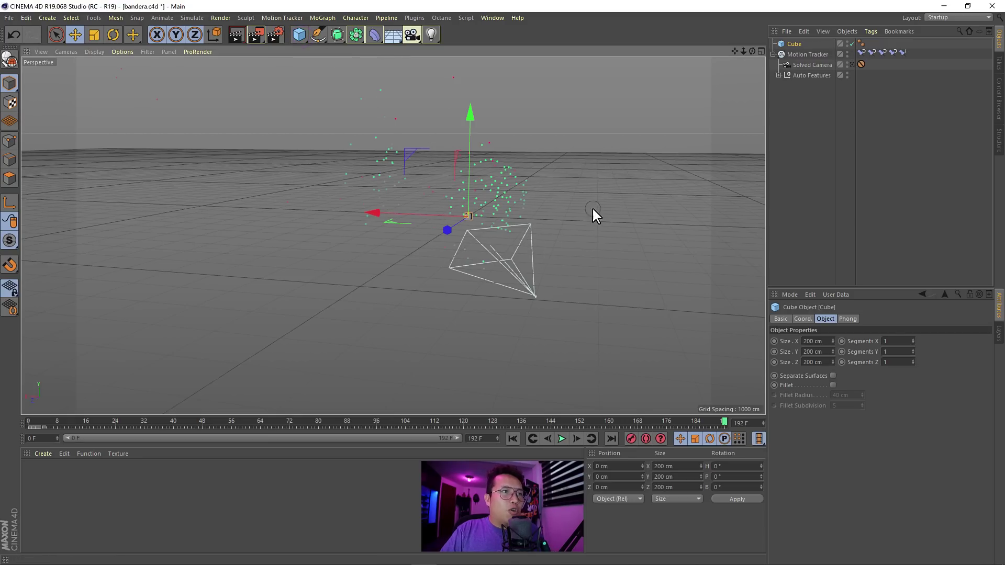
click(851, 64)
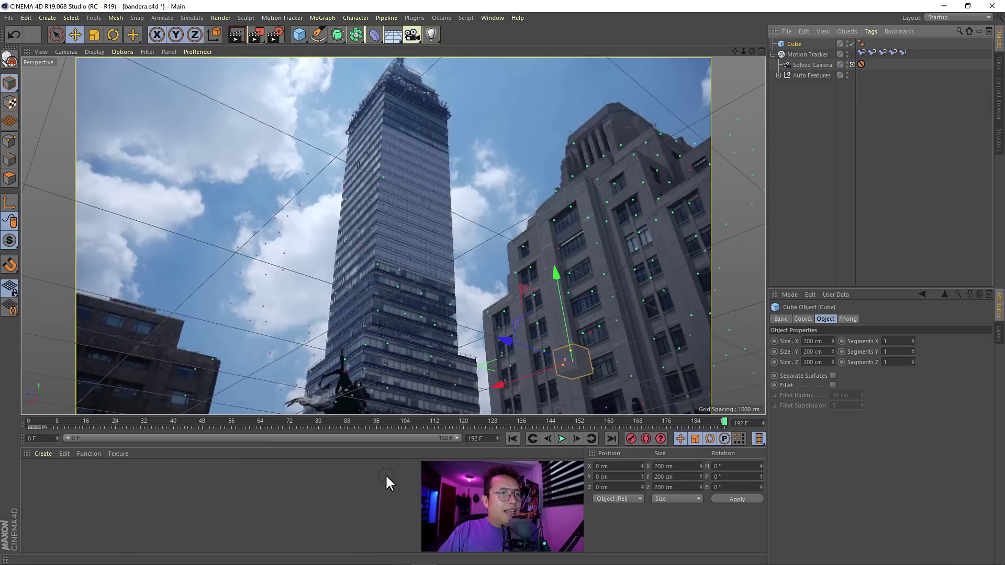
mouse_move(333, 420)
mouse_down()
mouse_move(20, 435)
mouse_move(811, 403)
mouse_up()
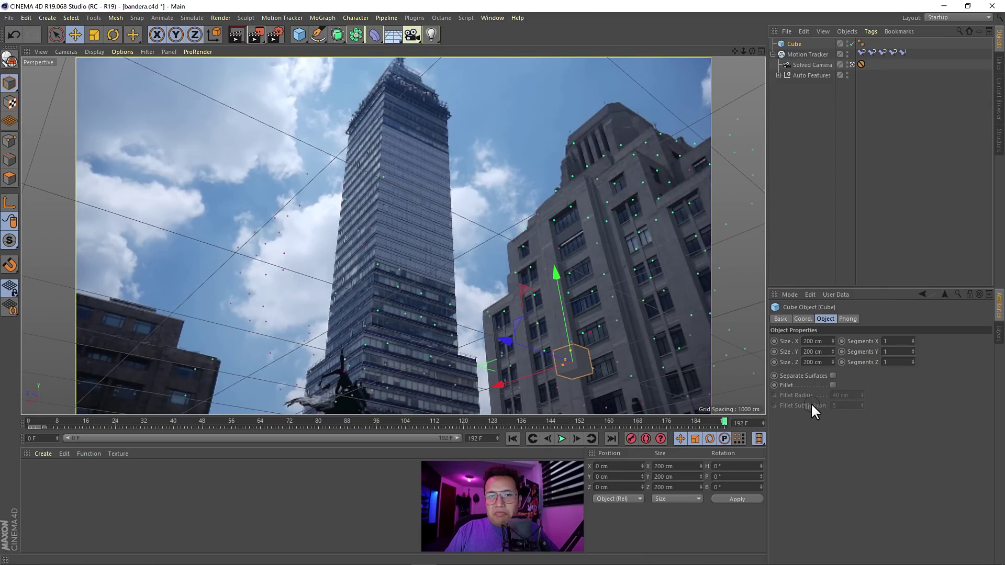
click(852, 65)
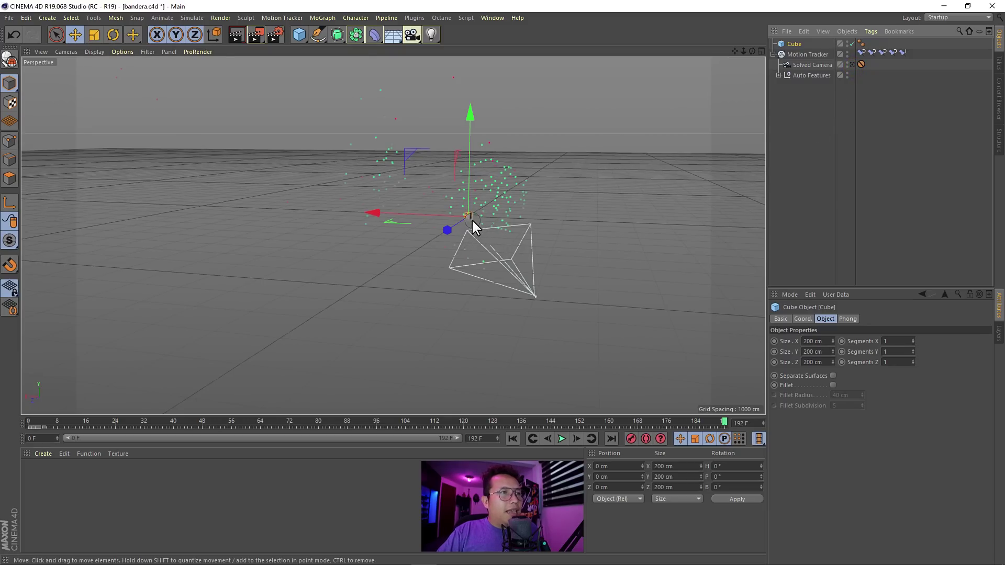
Step: Flatten the cube to about 885 cm deep, stretch it about 4094 cm tall, and slide it along X
drag(468, 211, 466, 197)
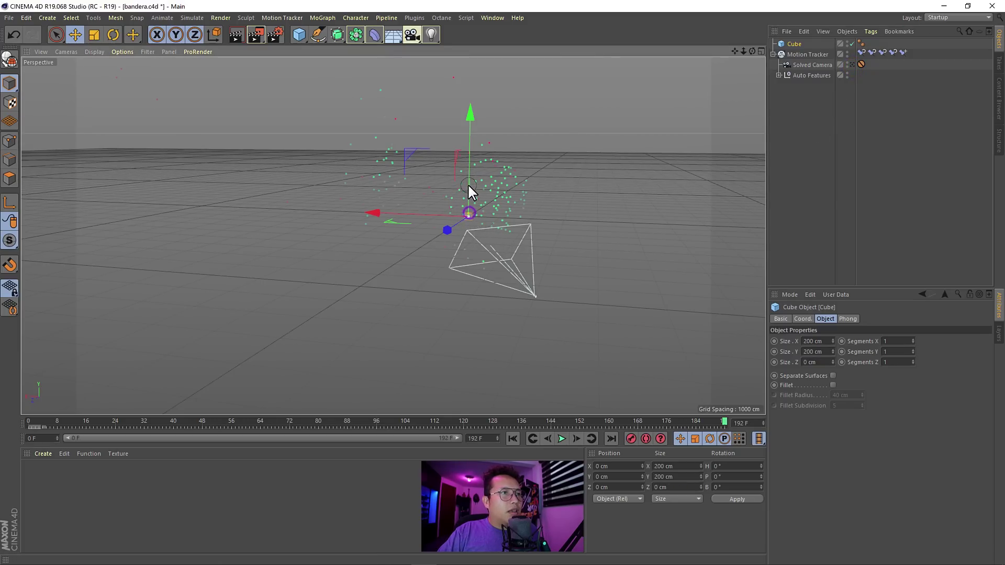
drag(463, 210, 465, 215)
scroll(485, 190, up, 5)
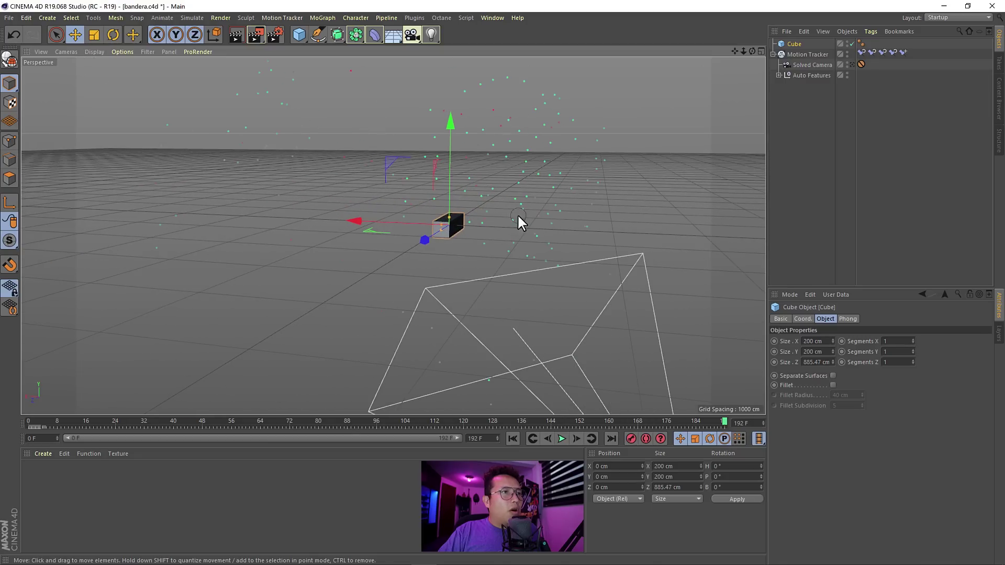
click(496, 231)
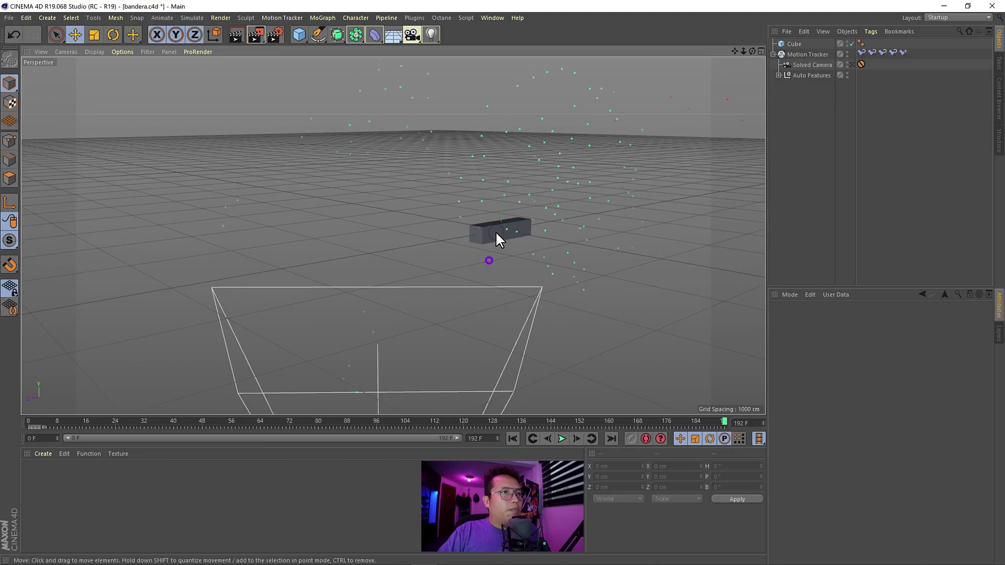
click(494, 233)
drag(497, 222, 489, 48)
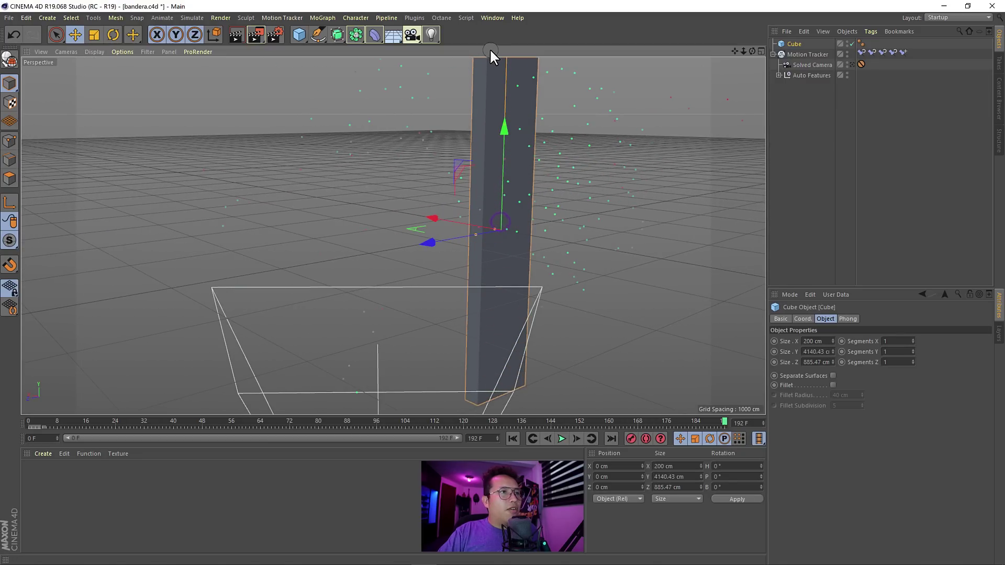
scroll(529, 194, down, 5)
mouse_move(519, 218)
alt+mouse_down()
mouse_move(604, 239)
mouse_move(586, 254)
alt+mouse_up()
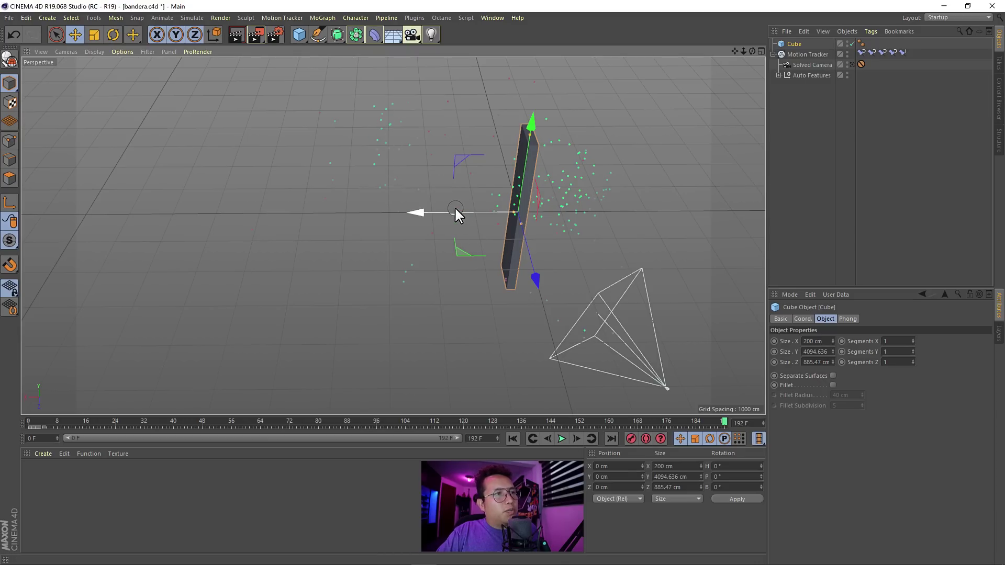
mouse_move(455, 213)
mouse_down()
mouse_move(337, 222)
mouse_move(381, 197)
mouse_move(371, 216)
mouse_move(389, 171)
mouse_up()
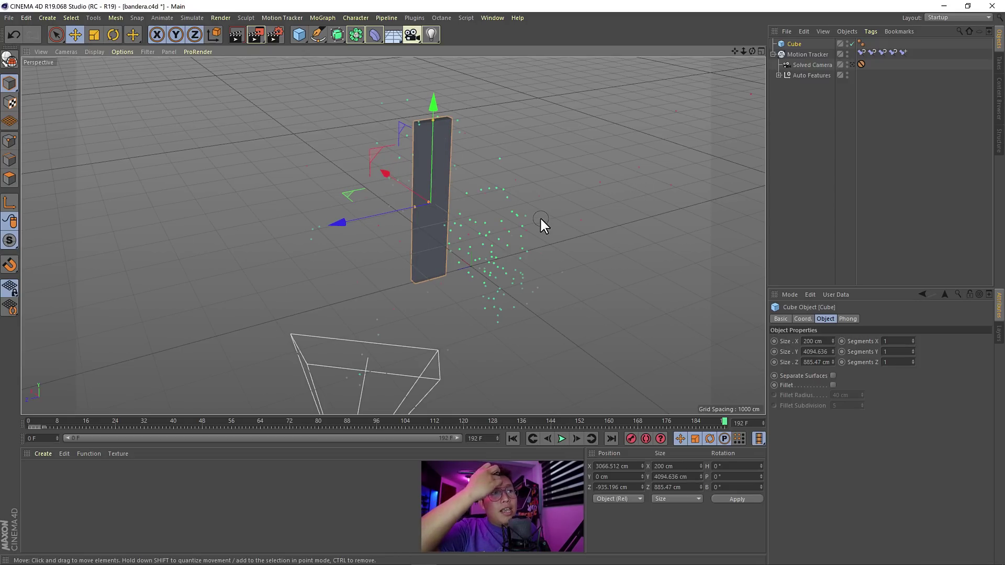
Step: Through the solved camera, raise the cube to the tower top and widen it to 1412.22 cm
click(852, 64)
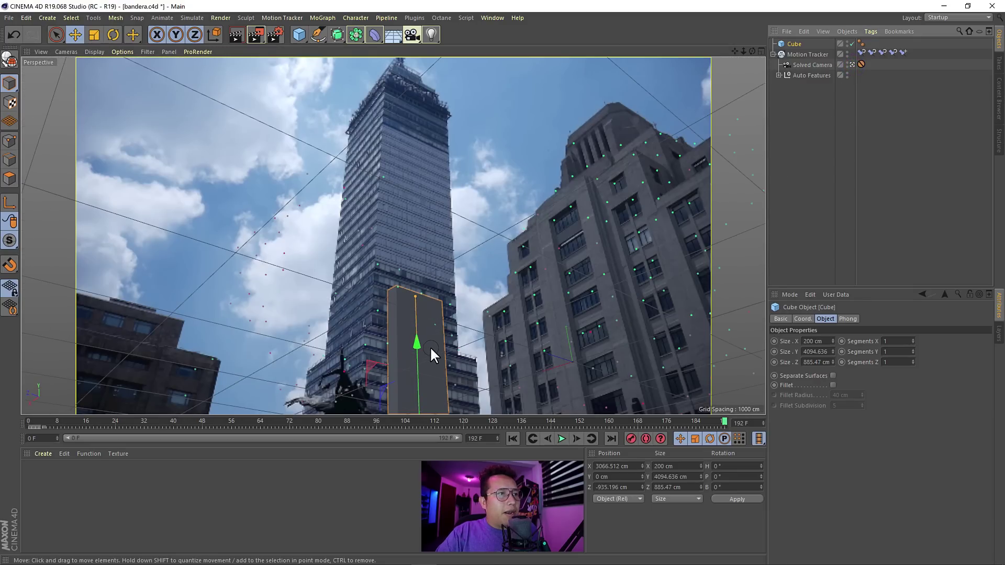
drag(416, 350, 419, 116)
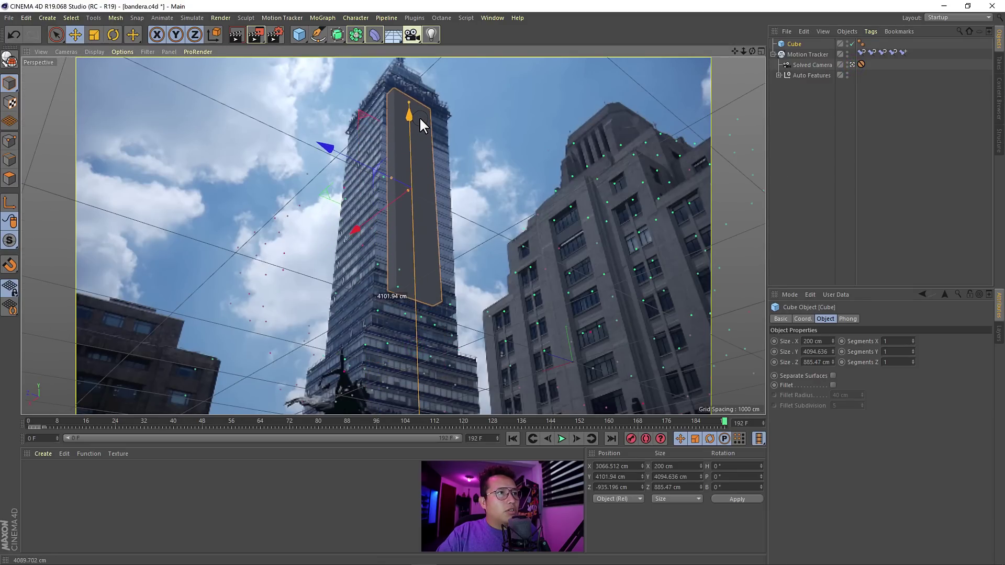
drag(391, 173, 379, 170)
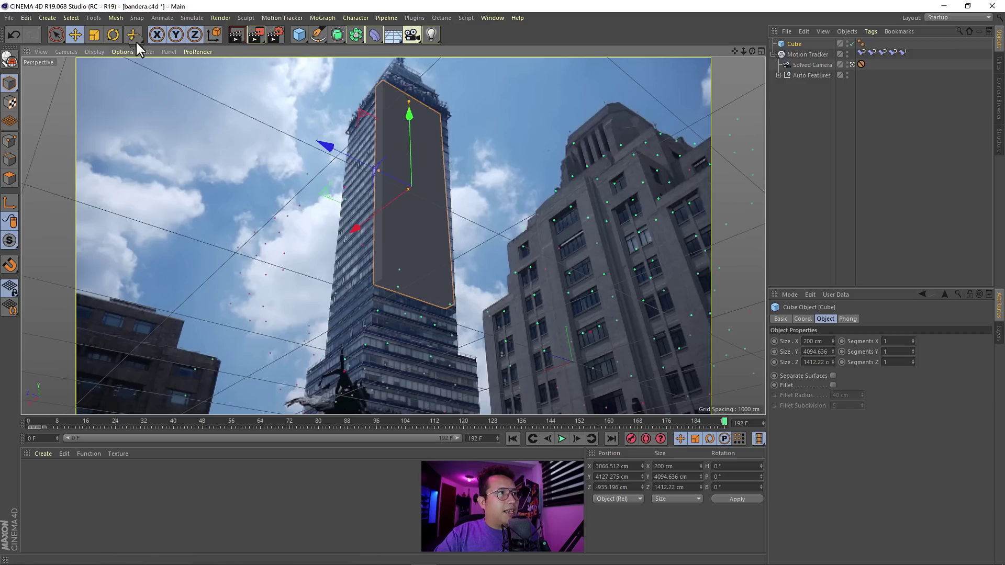
Step: Rotate the slab's heading and pitch to match the tower, then nudge it into place
key(r)
drag(439, 145, 429, 152)
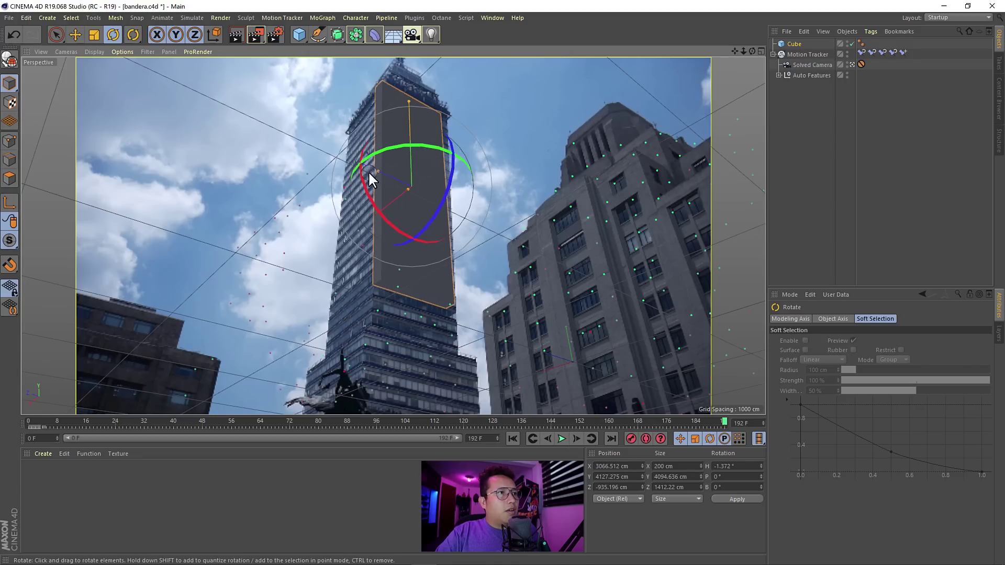
drag(365, 177, 367, 179)
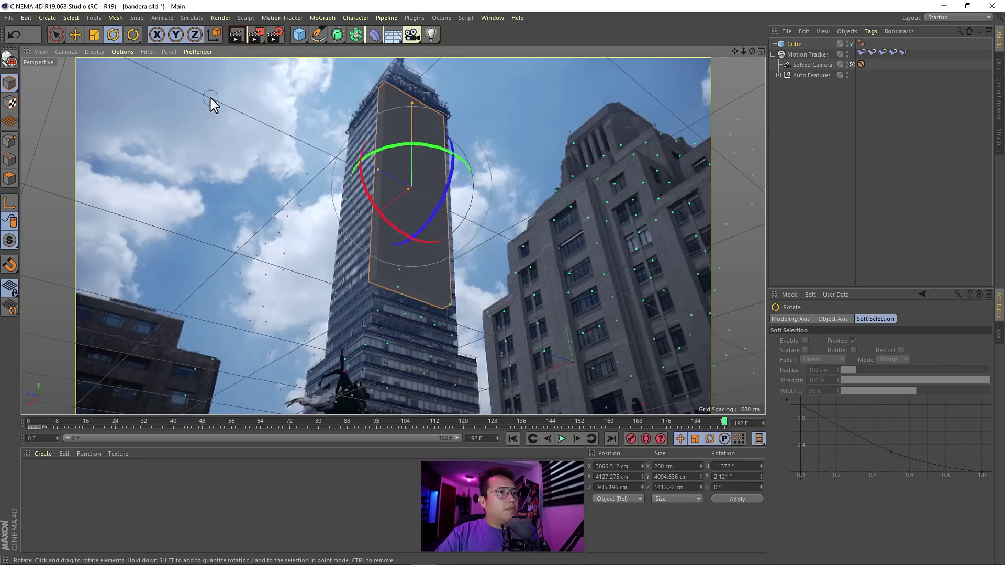
drag(427, 142, 422, 155)
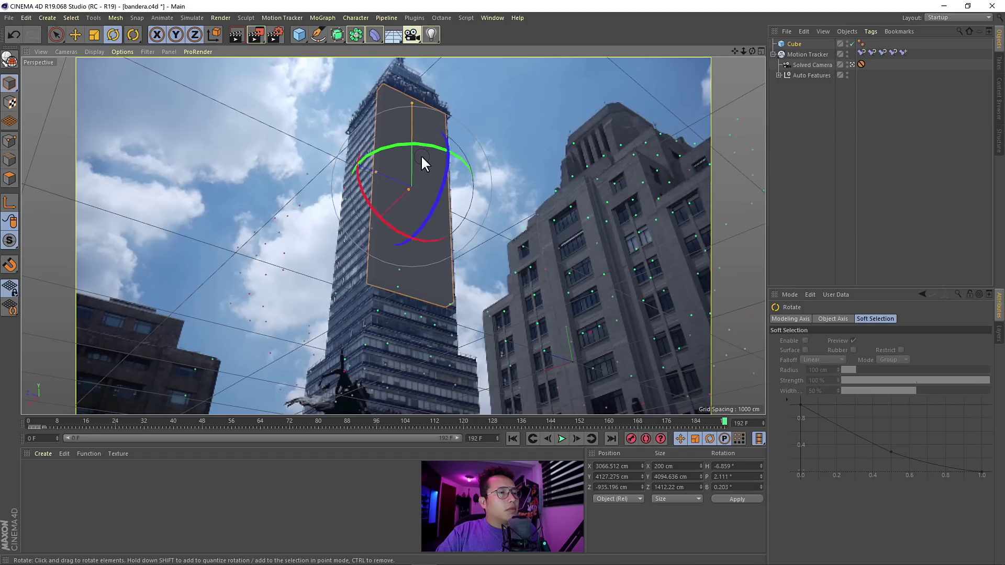
click(75, 34)
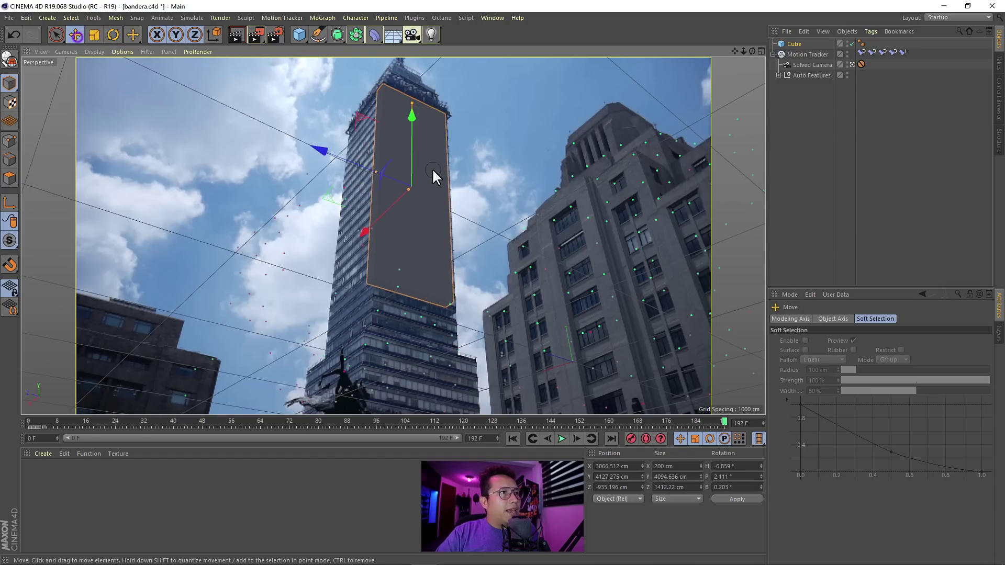
mouse_move(377, 216)
mouse_down()
mouse_move(371, 227)
mouse_move(380, 226)
mouse_move(364, 175)
mouse_up()
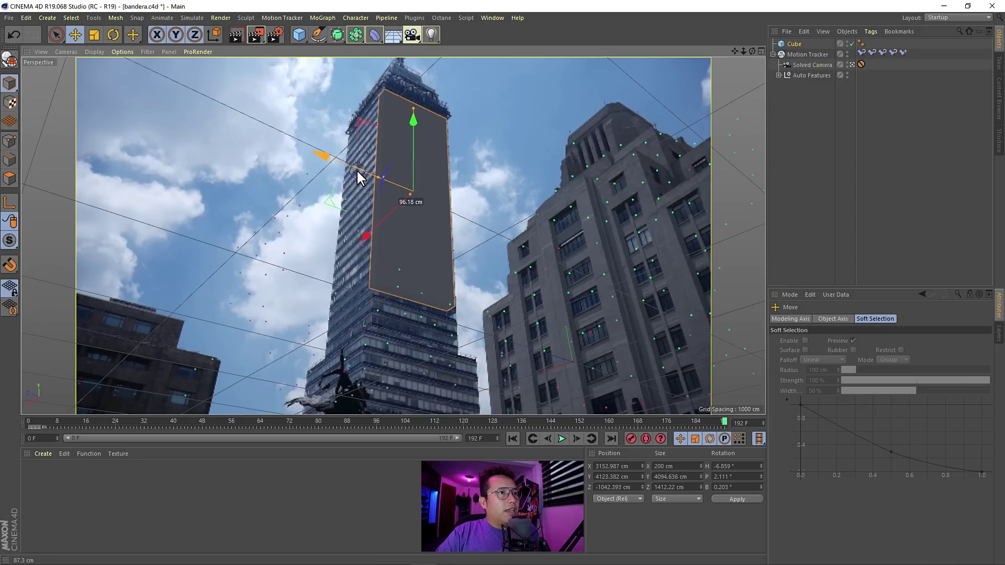
drag(363, 174, 357, 168)
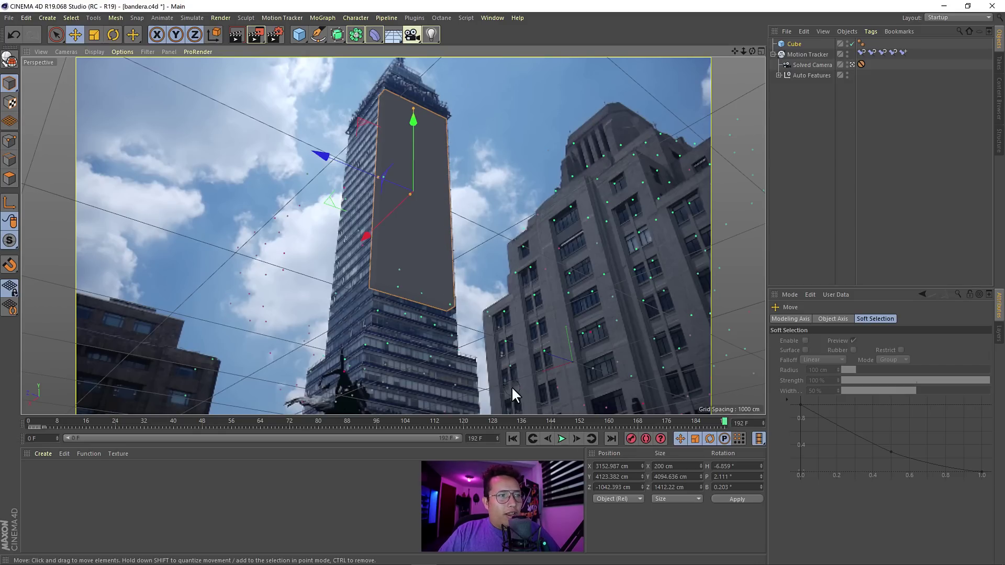
Step: Scrub from frame 0 to about 177 and raise the slab about 165 cm to Y 4288.129 cm
click(31, 420)
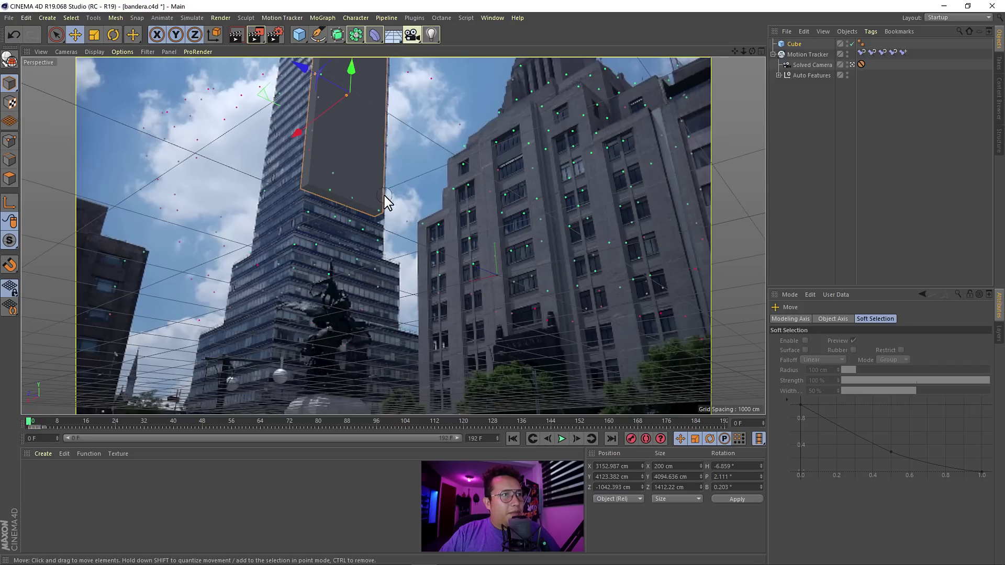
drag(129, 420, 693, 423)
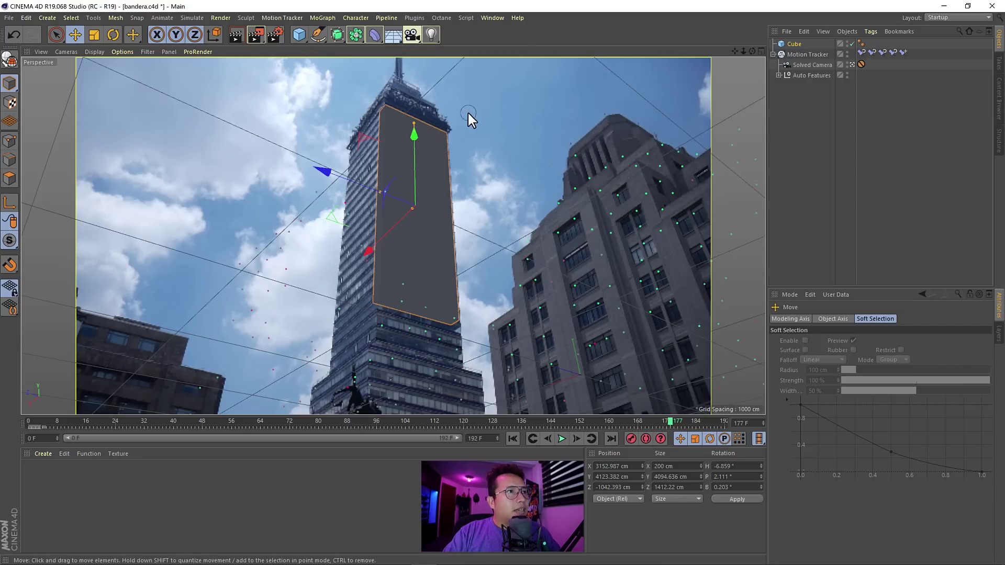
drag(416, 137, 417, 131)
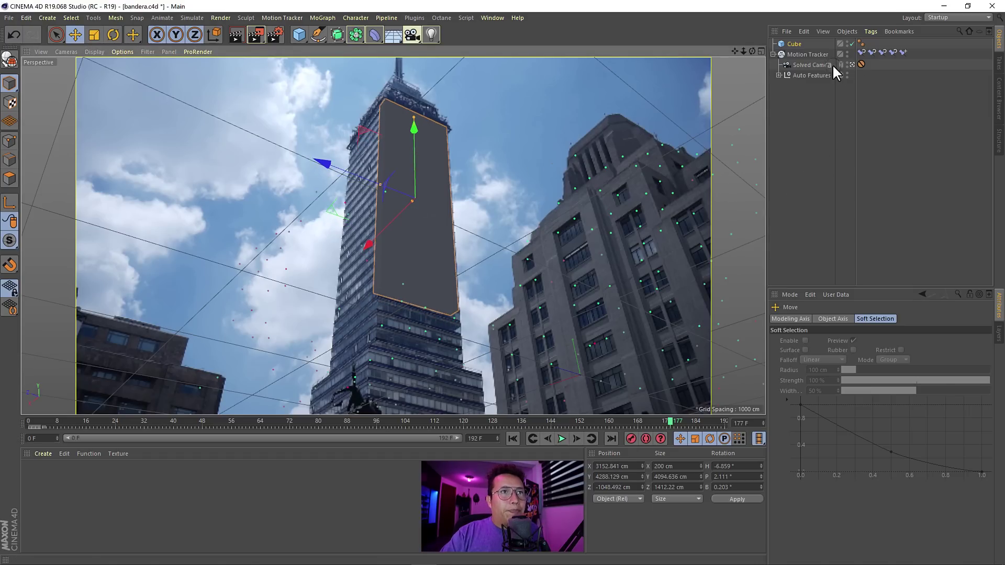
Step: Collapse the Motion Tracker, deselect the cube, and add a Plane primitive
click(851, 65)
click(773, 54)
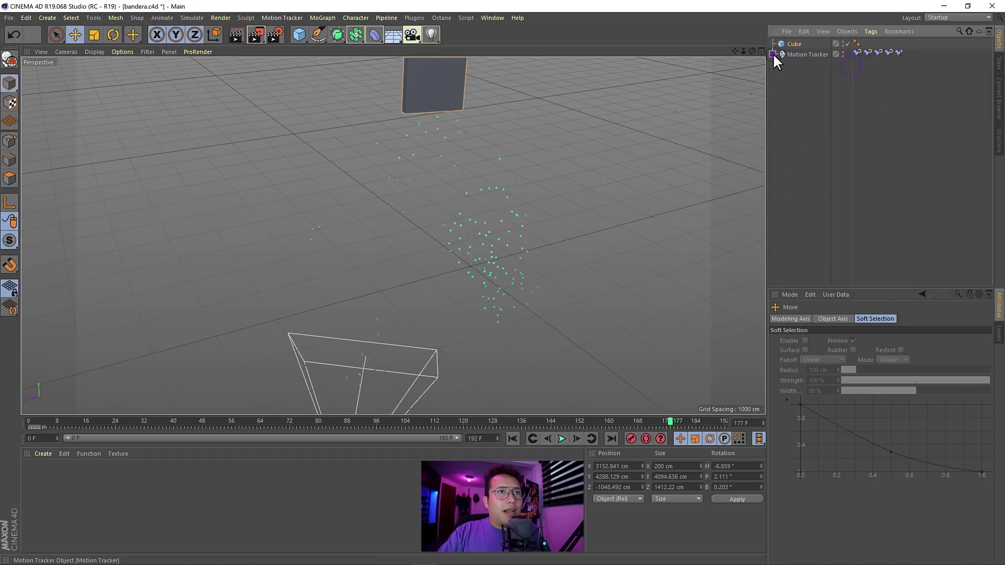
click(812, 79)
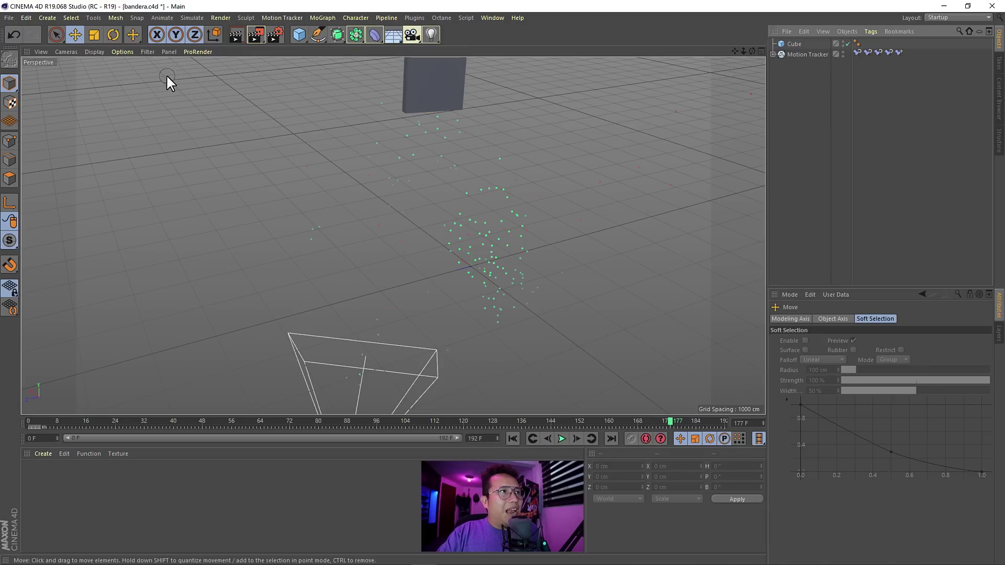
click(299, 34)
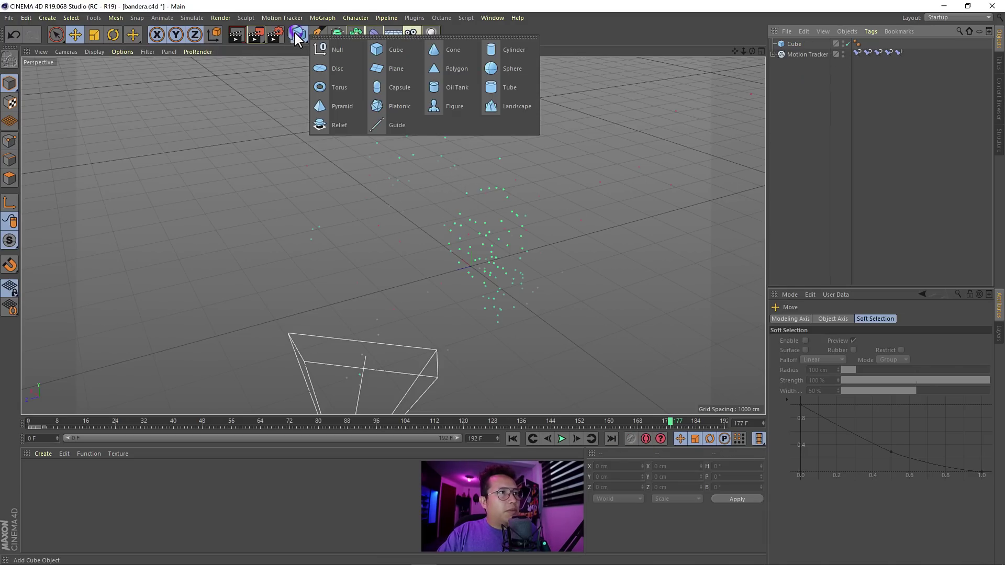
click(398, 71)
Step: Check the cube's Size Y, then set the Plane to 300 cm wide and 2000 cm tall
mouse_move(467, 285)
alt+mouse_down()
mouse_move(587, 79)
mouse_move(495, 364)
mouse_move(521, 243)
mouse_move(526, 252)
mouse_move(427, 177)
alt+mouse_up()
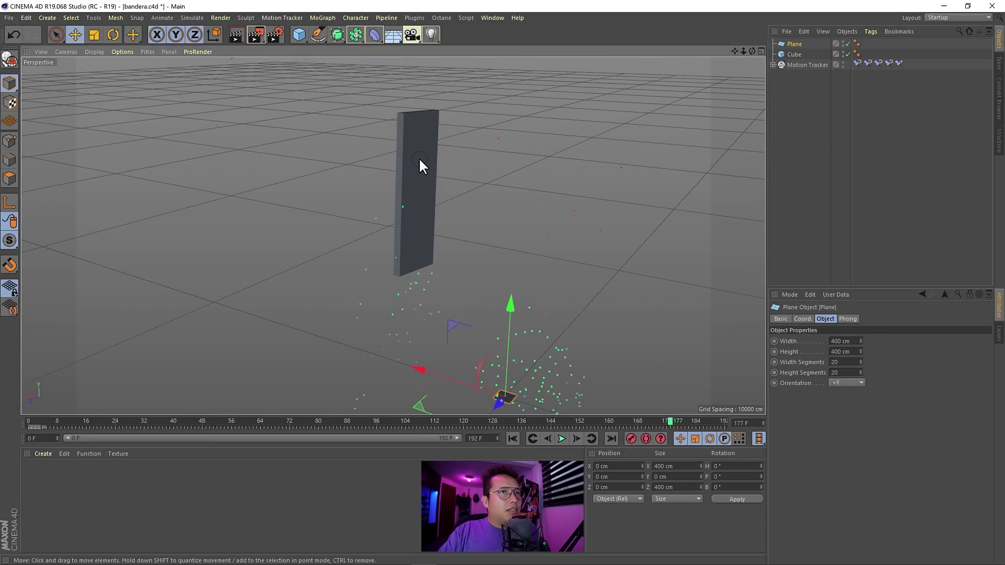
click(419, 159)
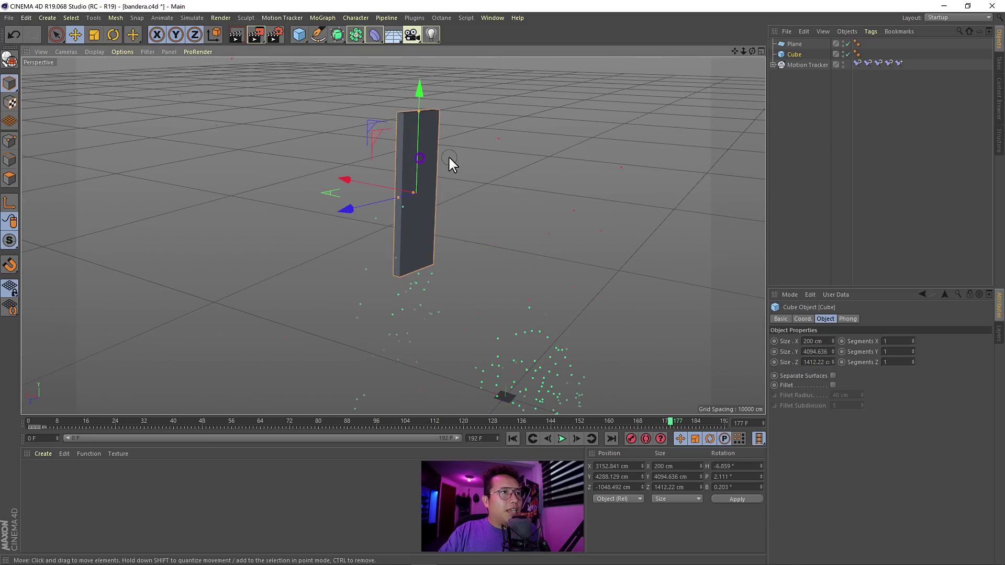
click(808, 351)
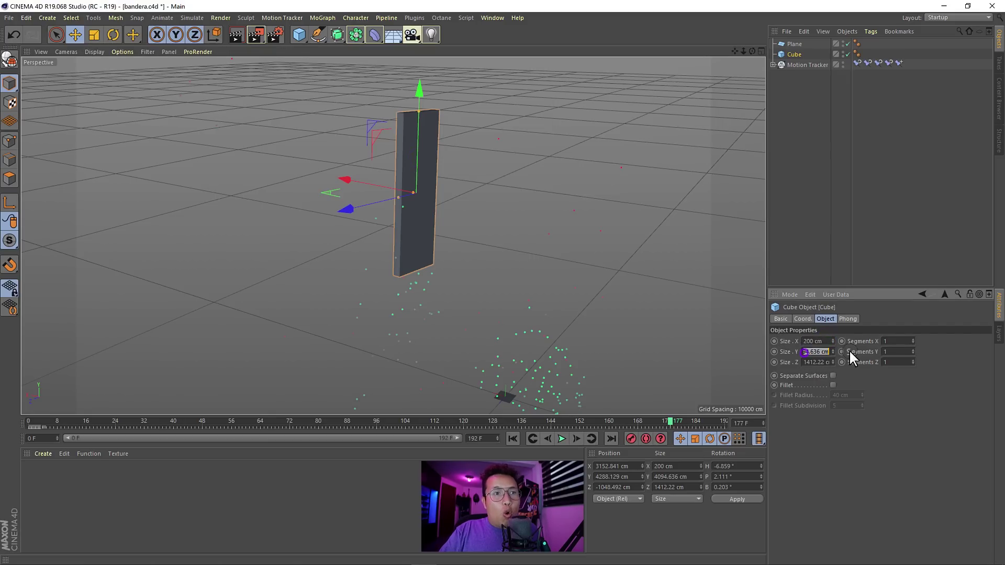
click(854, 469)
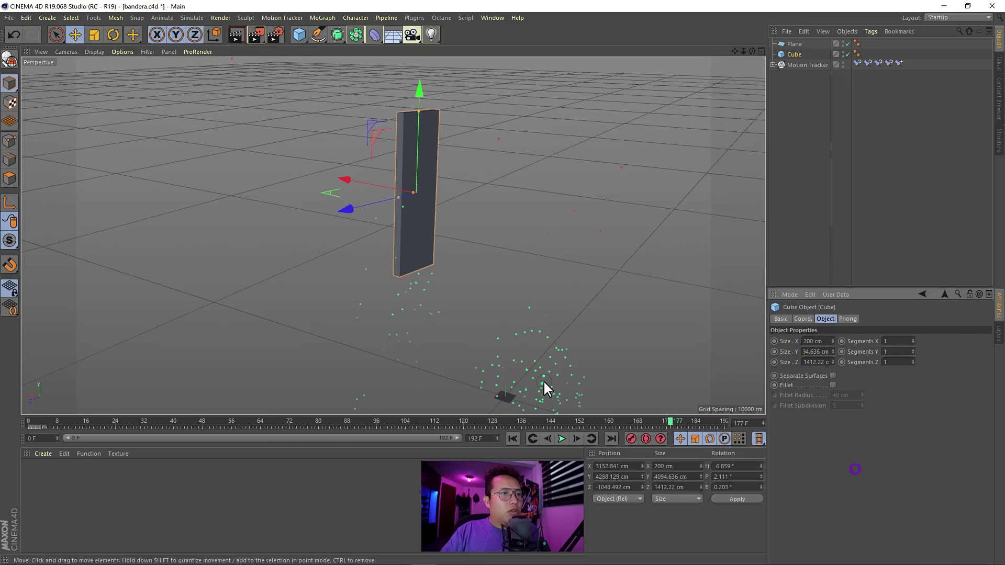
click(505, 399)
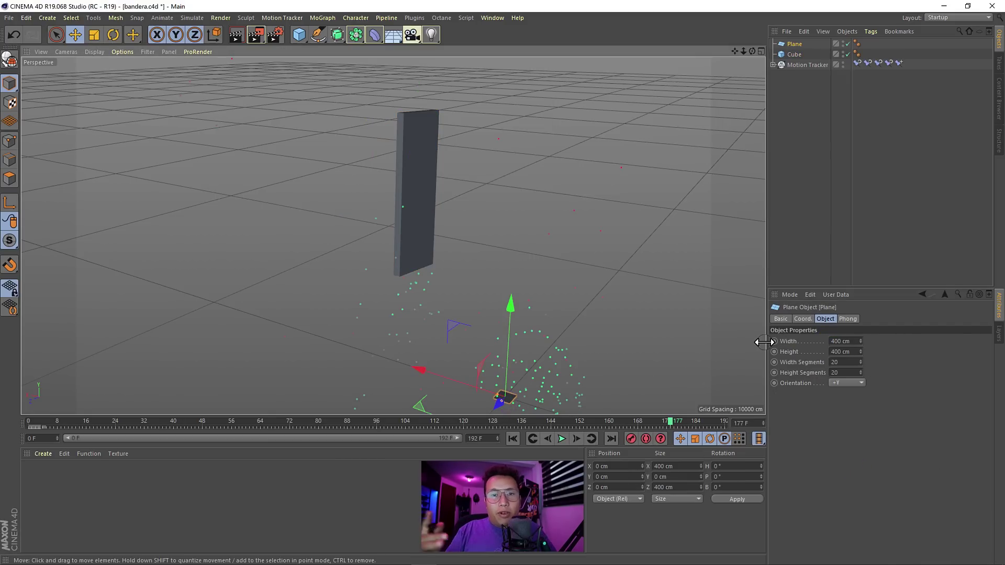
drag(846, 341, 787, 341)
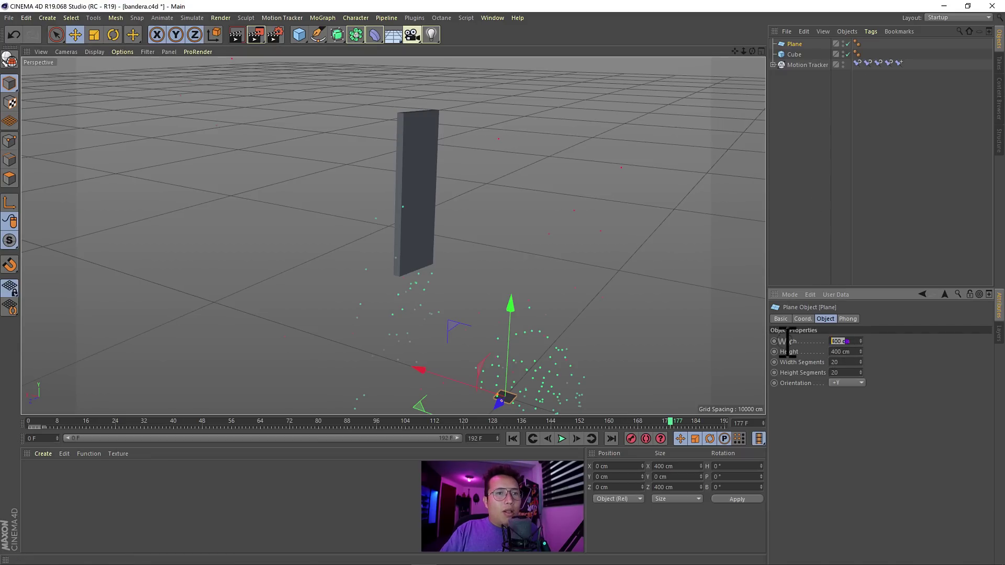
click(854, 341)
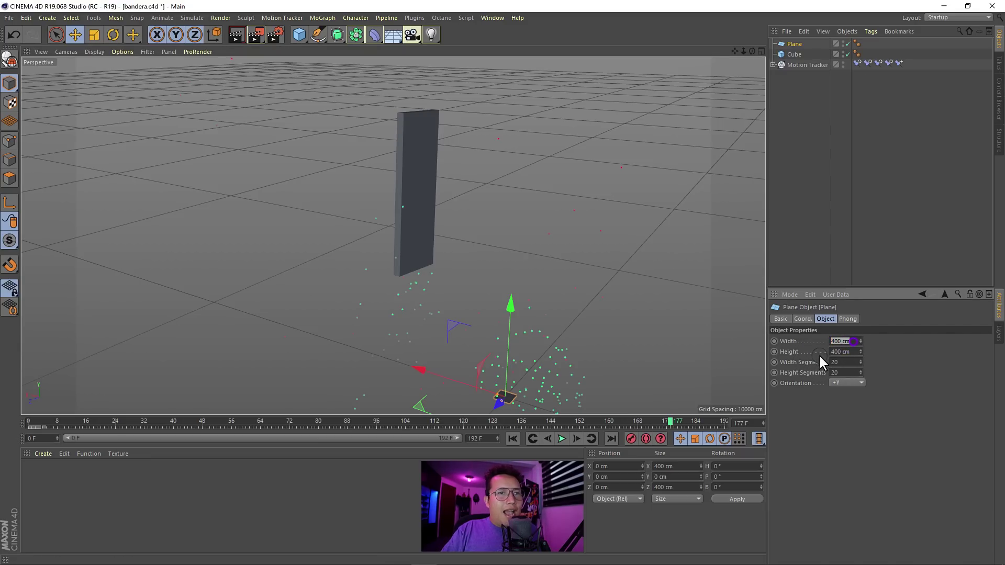
text(300)
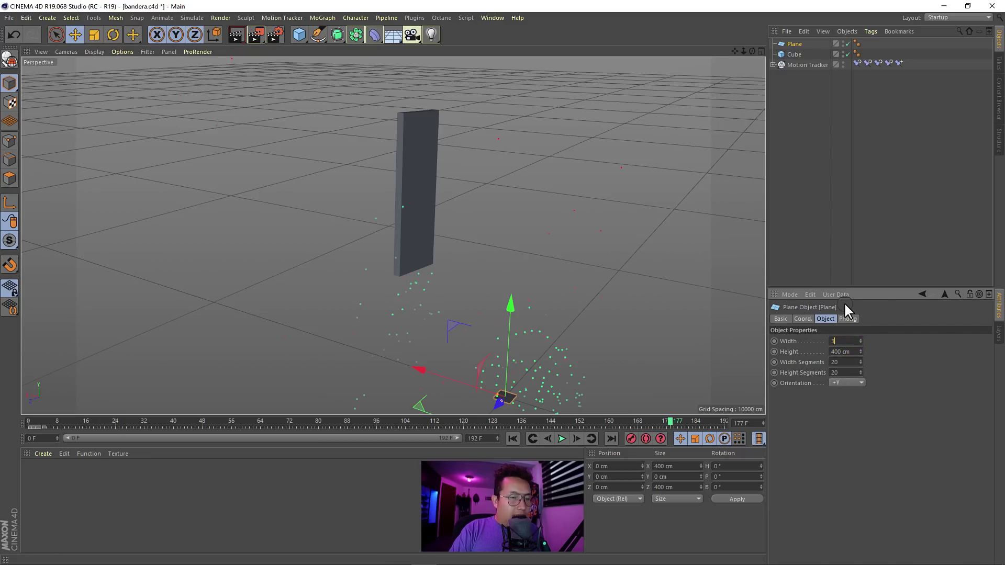
click(853, 351)
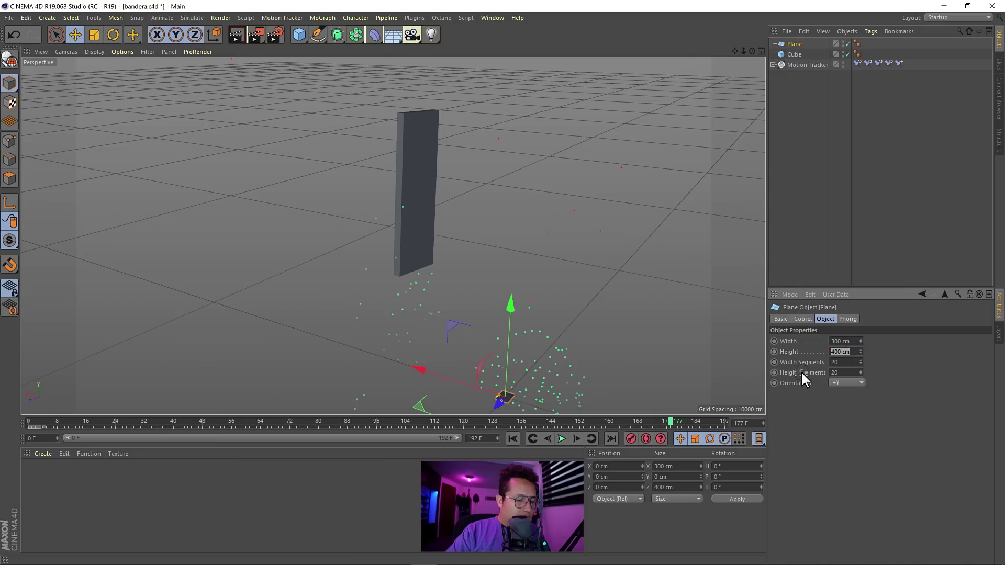
text(2000)
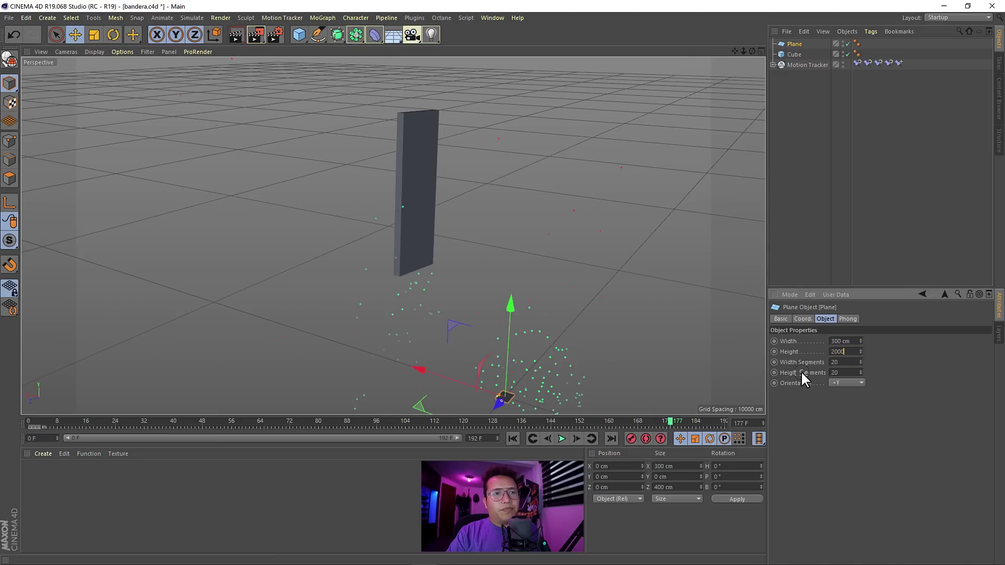
key(Return)
Step: Orbit closer and compare the cube's X and Z sizes against the plane
alt+drag(514, 254, 510, 324)
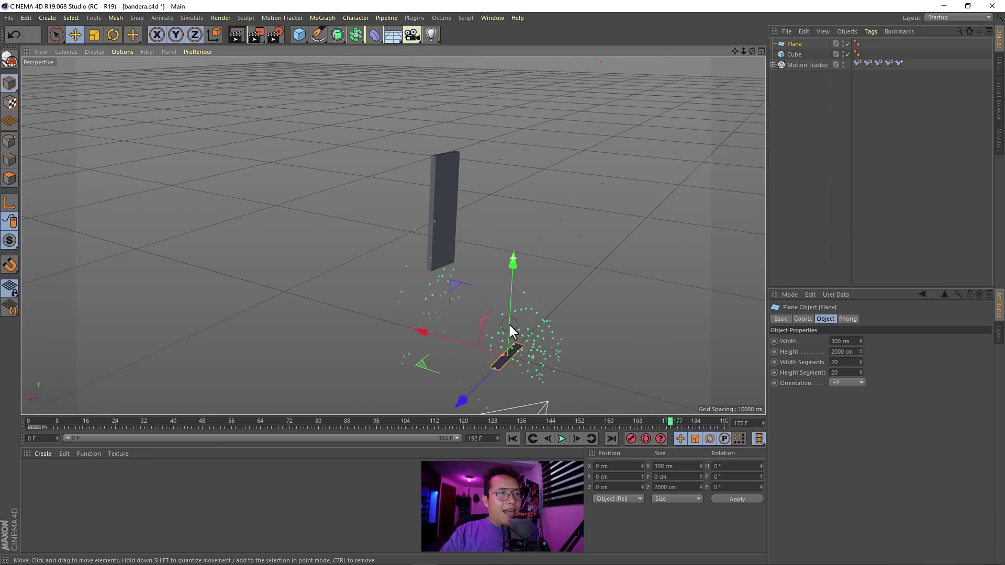
mouse_move(442, 237)
alt+mouse_down()
mouse_move(480, 314)
mouse_move(496, 202)
alt+mouse_up()
click(494, 200)
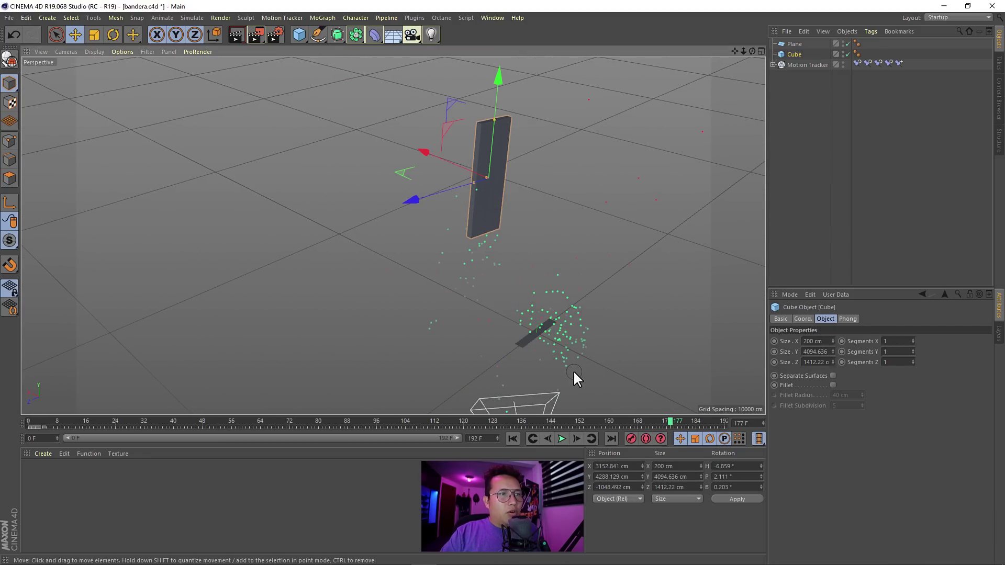
click(528, 339)
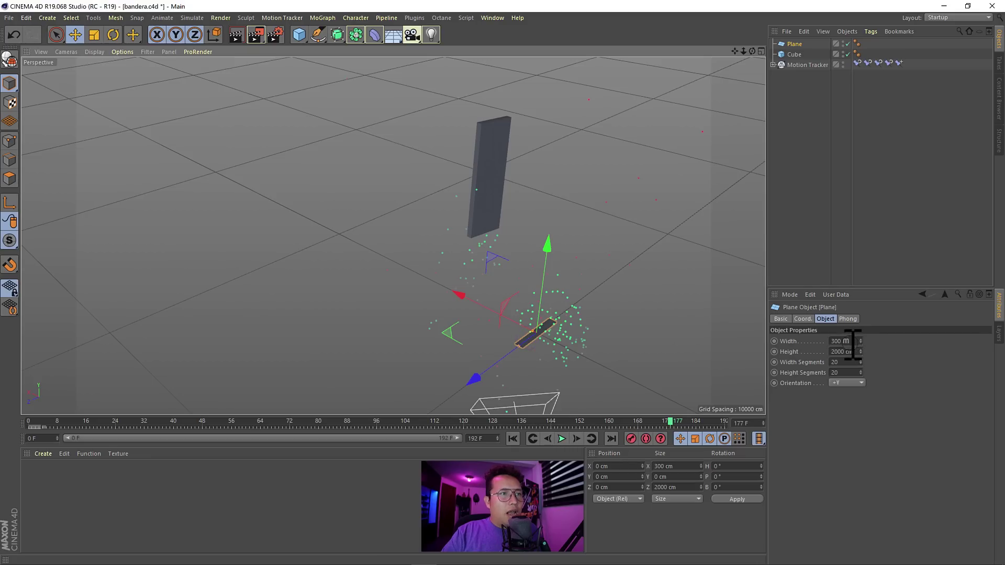
mouse_move(577, 309)
alt+mouse_down()
mouse_move(519, 299)
mouse_move(507, 184)
mouse_move(681, 207)
alt+mouse_up()
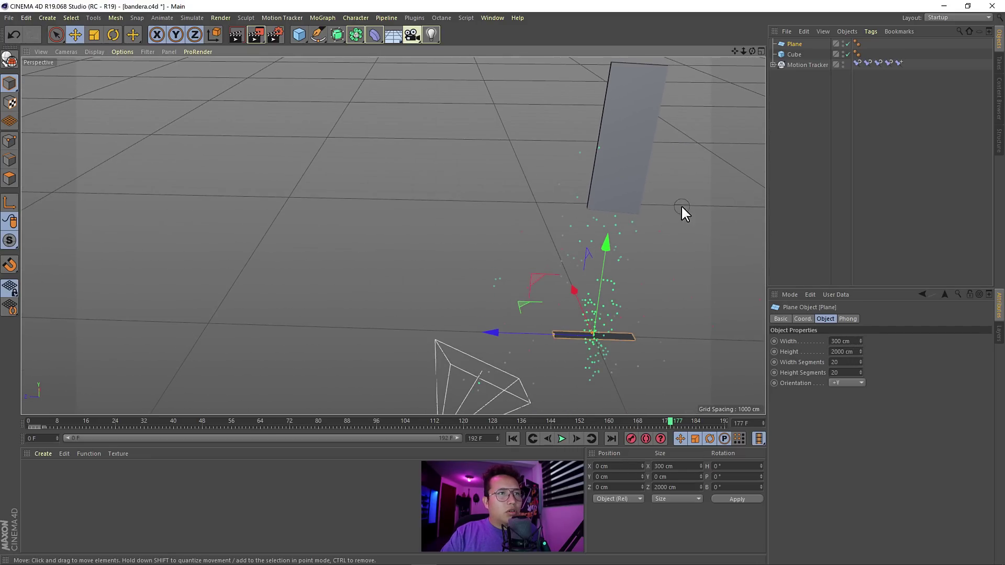
click(641, 155)
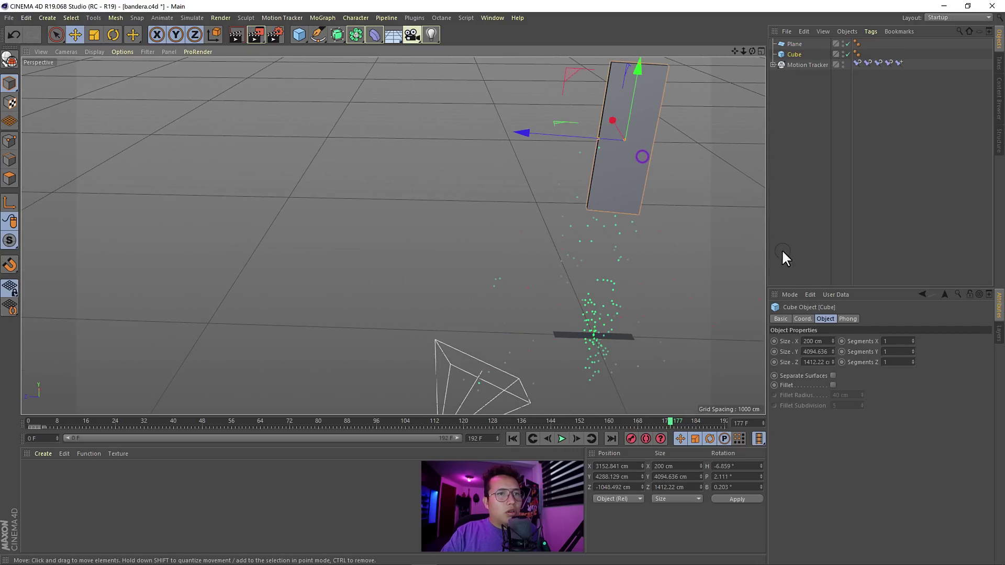
double_click(811, 362)
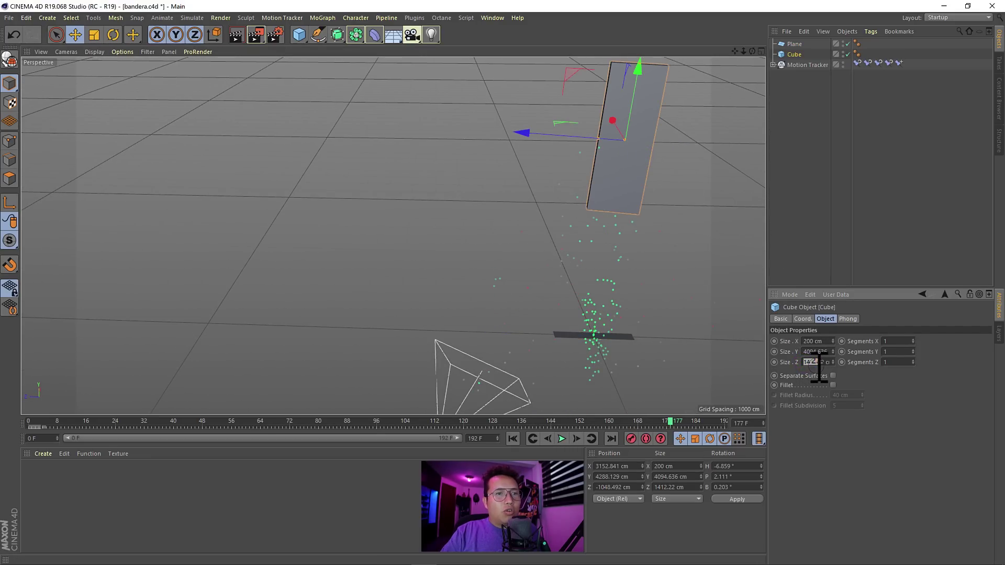
double_click(813, 341)
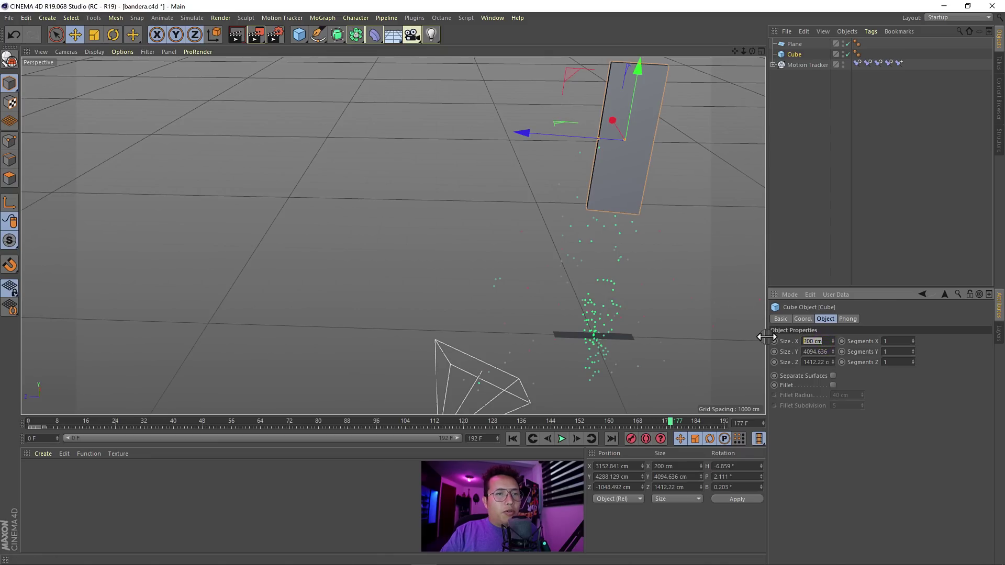
Step: Change the Plane's width to 1000 cm and look down at it
click(569, 334)
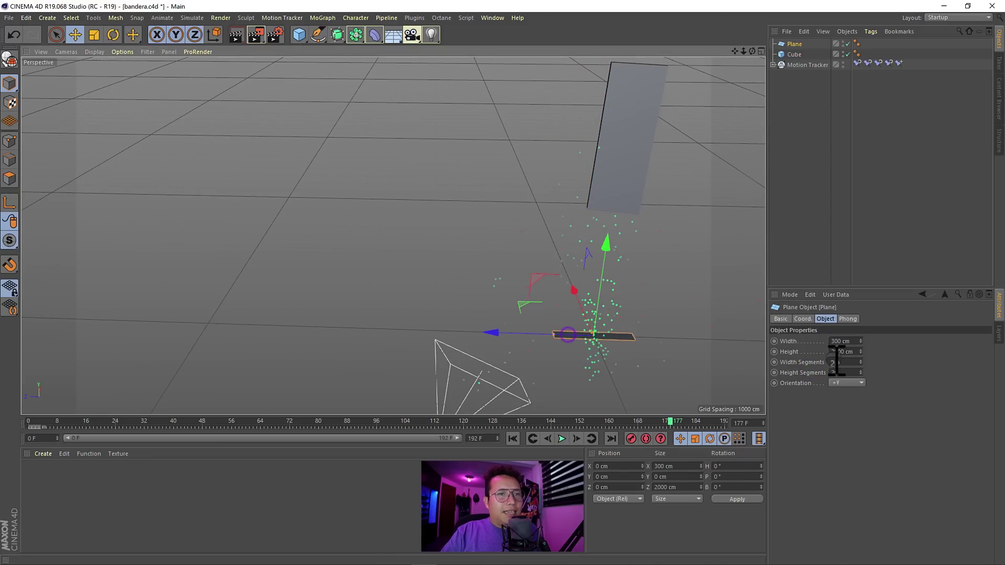
double_click(842, 341)
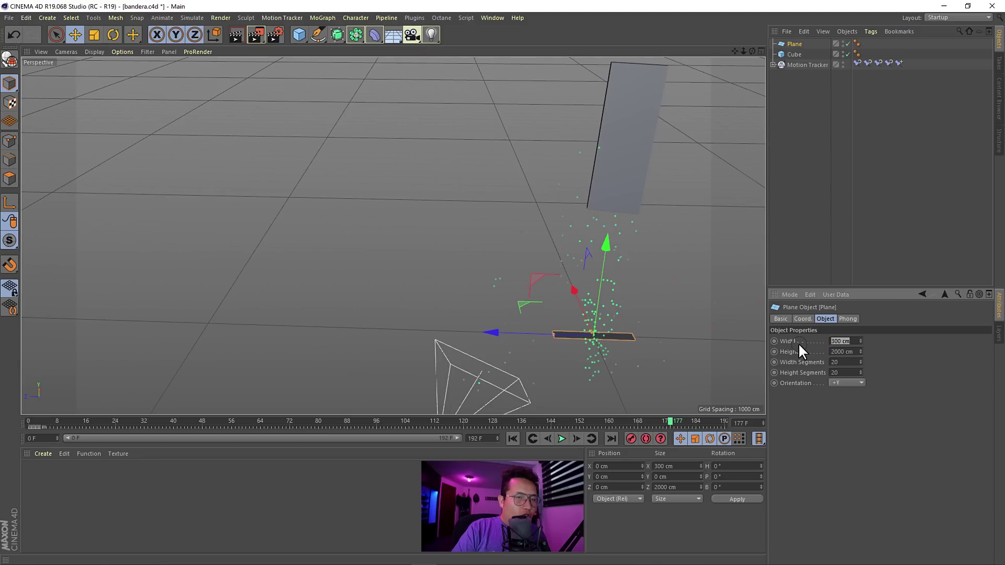
text(85)
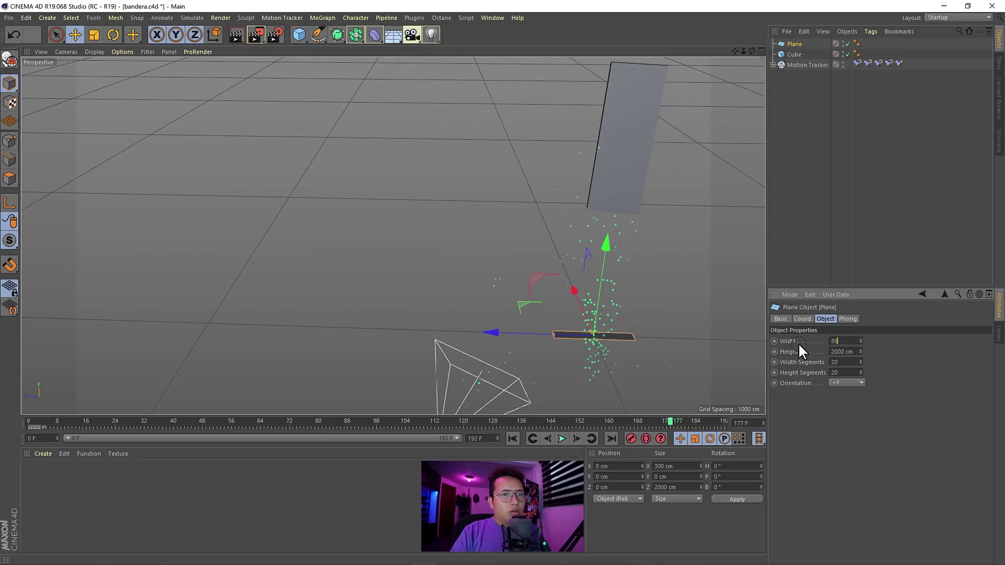
key(BackSpace)
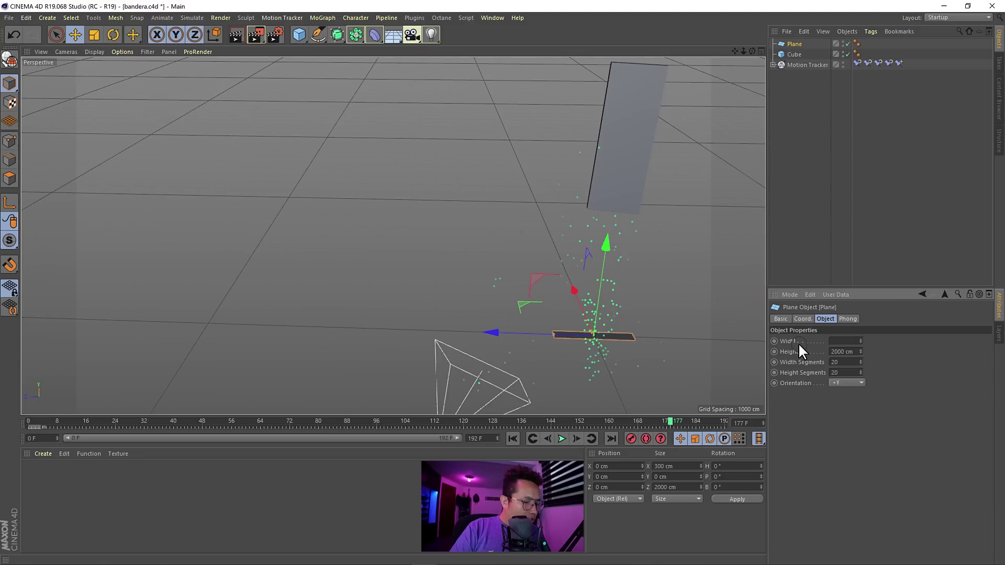
text(1000)
key(Return)
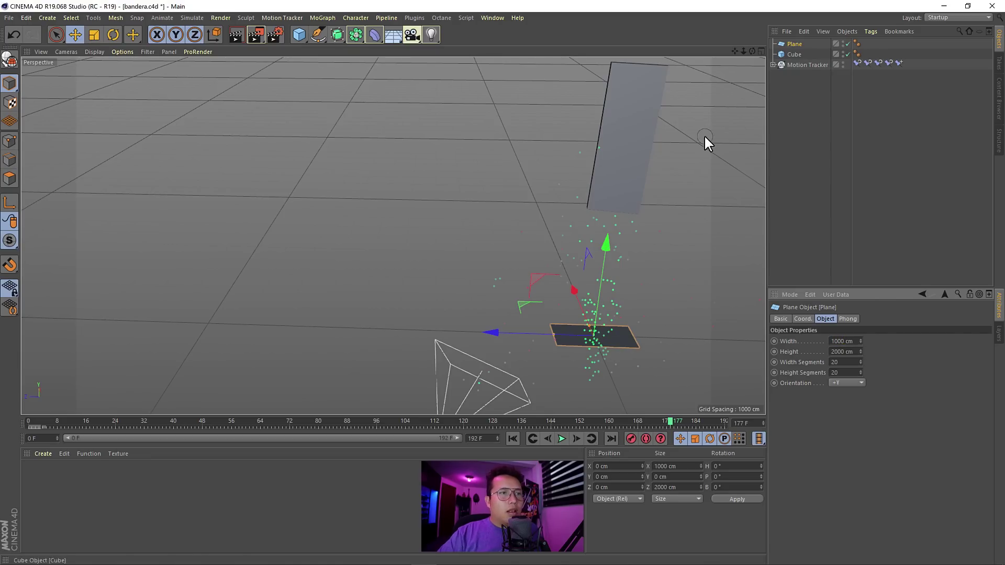
mouse_move(652, 322)
alt+mouse_down()
mouse_move(715, 347)
mouse_move(528, 140)
mouse_move(604, 269)
mouse_move(590, 220)
mouse_move(630, 247)
mouse_move(558, 224)
mouse_move(580, 159)
mouse_move(731, 303)
alt+mouse_up()
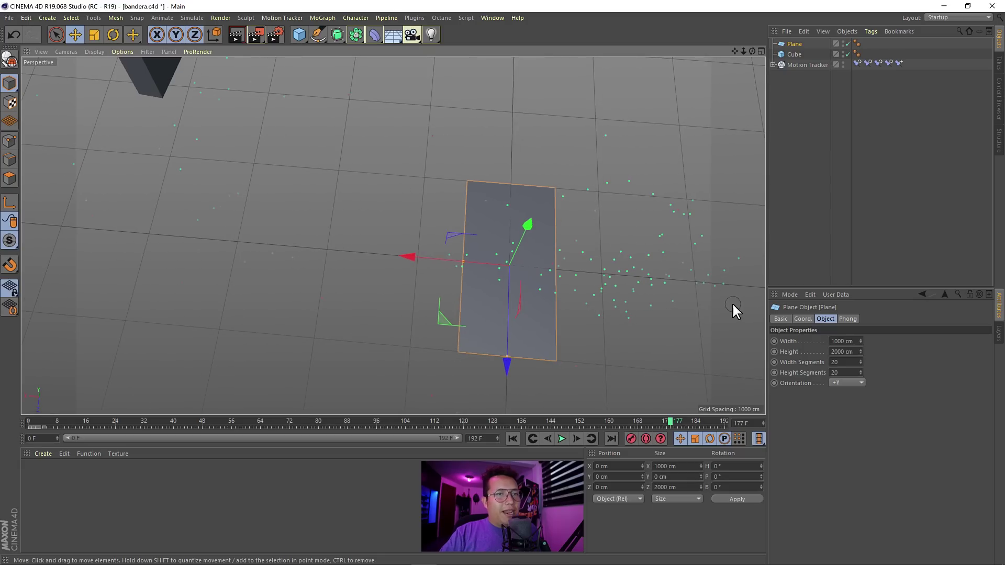
Step: Turn on polygon lines in the viewport shading to see the plane's mesh
click(95, 50)
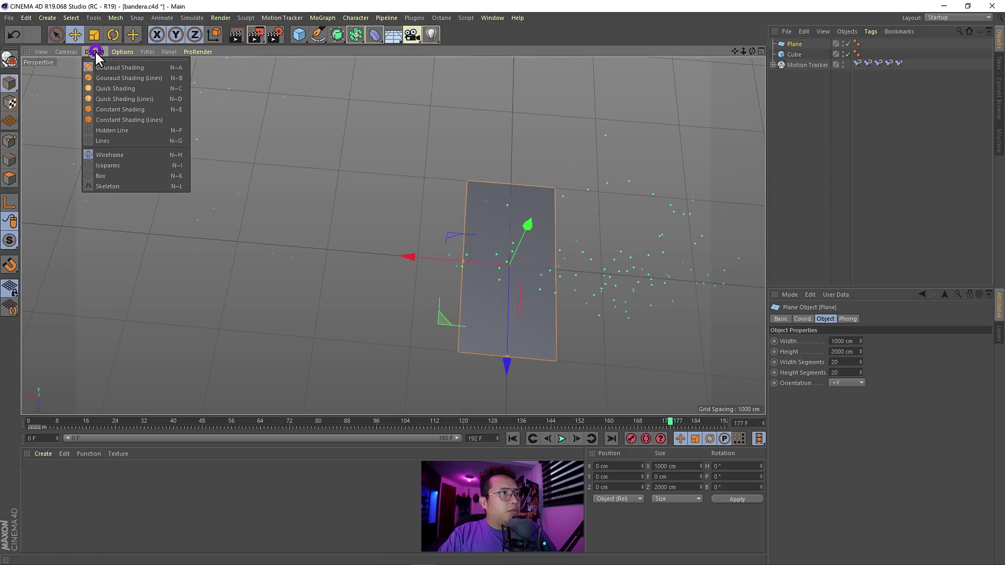
click(139, 78)
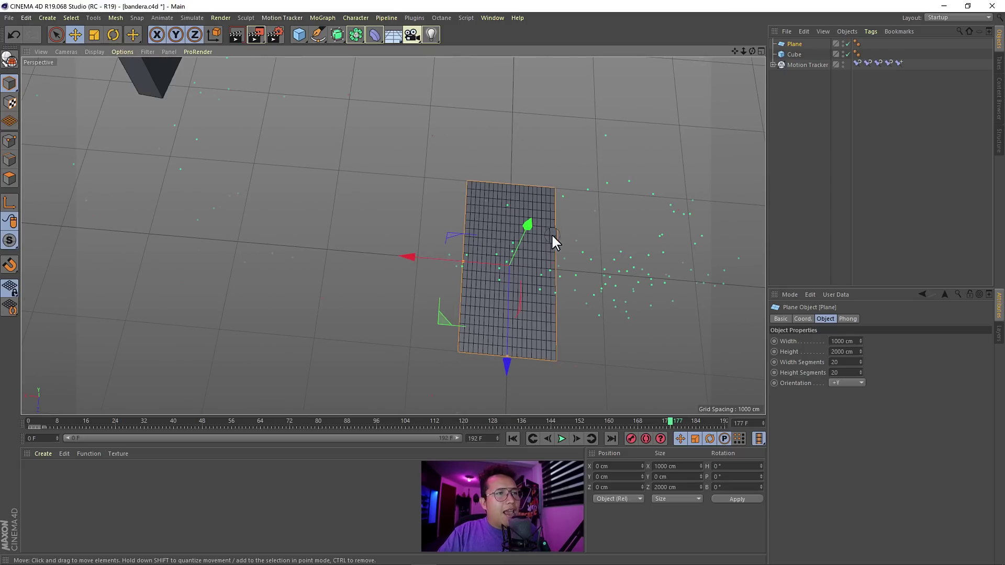
mouse_move(502, 224)
alt+mouse_down()
mouse_move(521, 184)
mouse_move(556, 226)
alt+mouse_up()
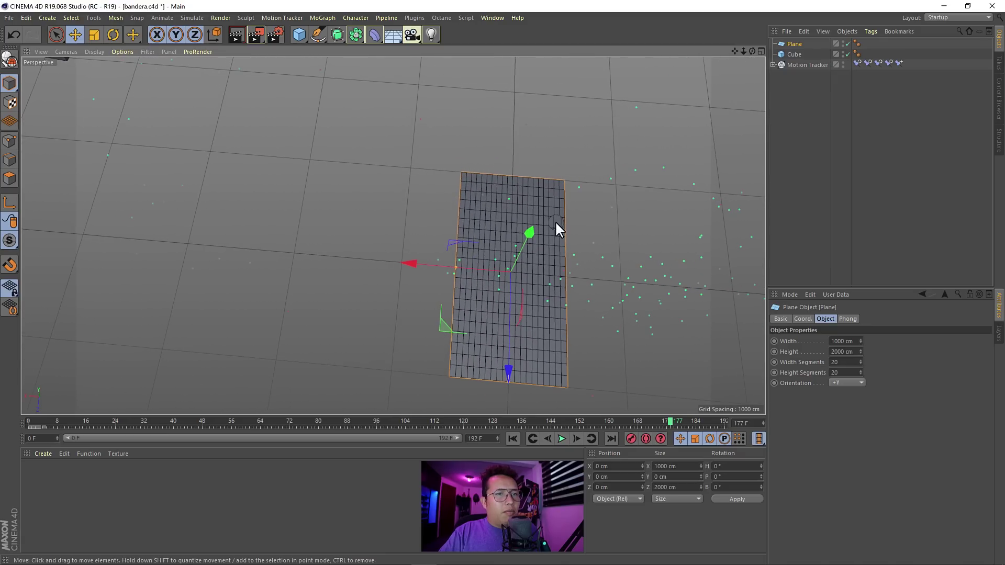
Step: Set the Plane's Height Segments to 40 alongside 20 width segments, then inspect the mesh
click(842, 352)
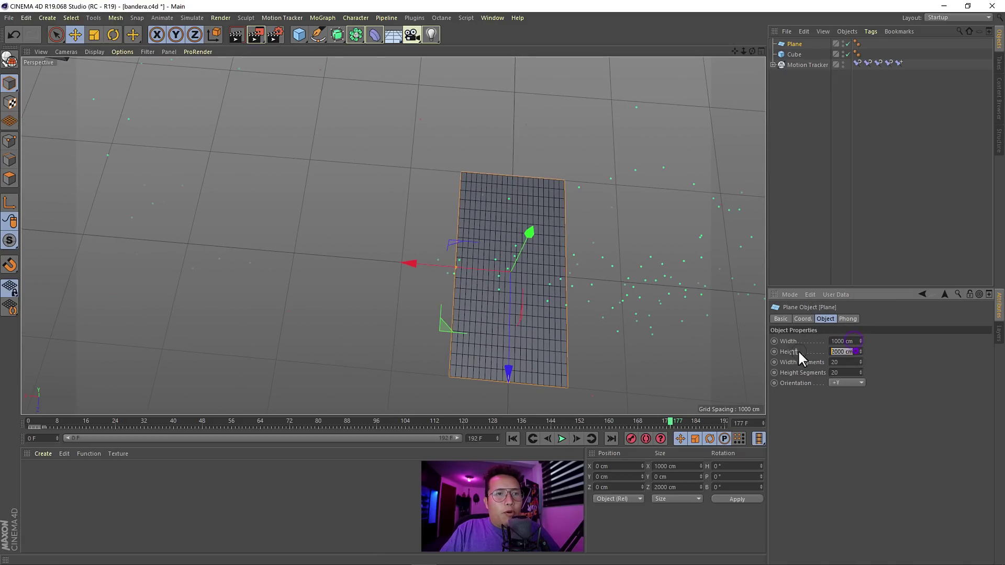
click(848, 362)
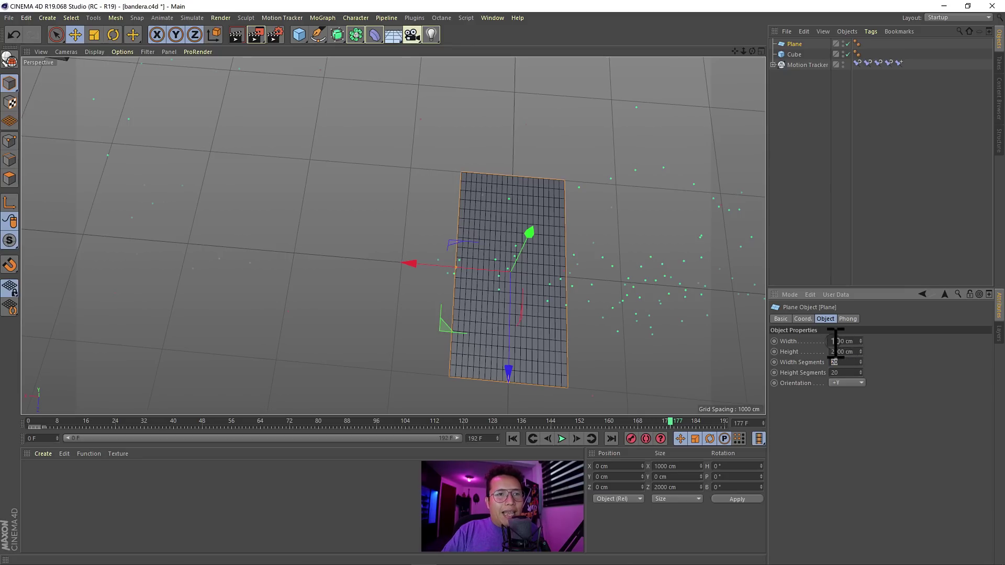
click(833, 372)
text(490)
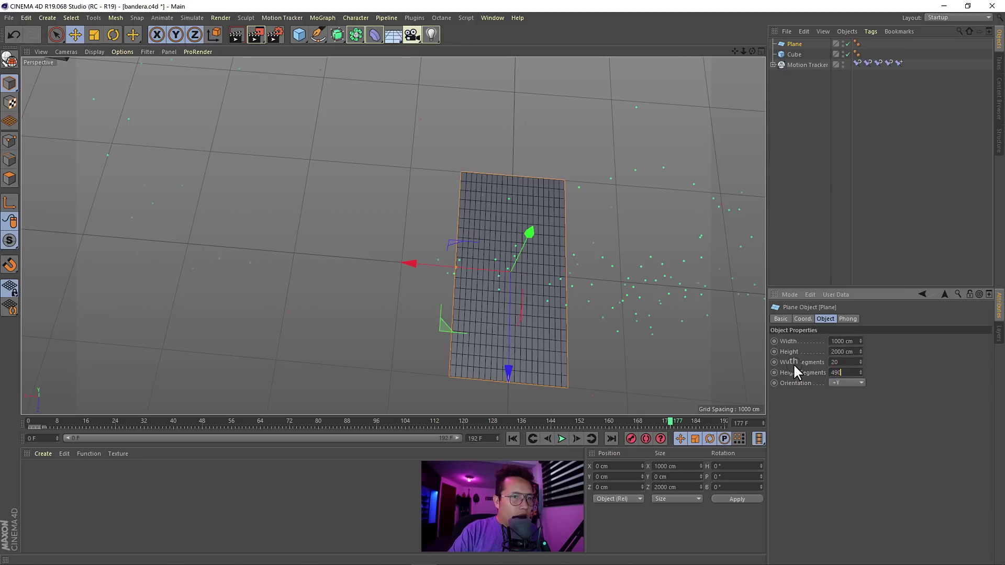
key(Return)
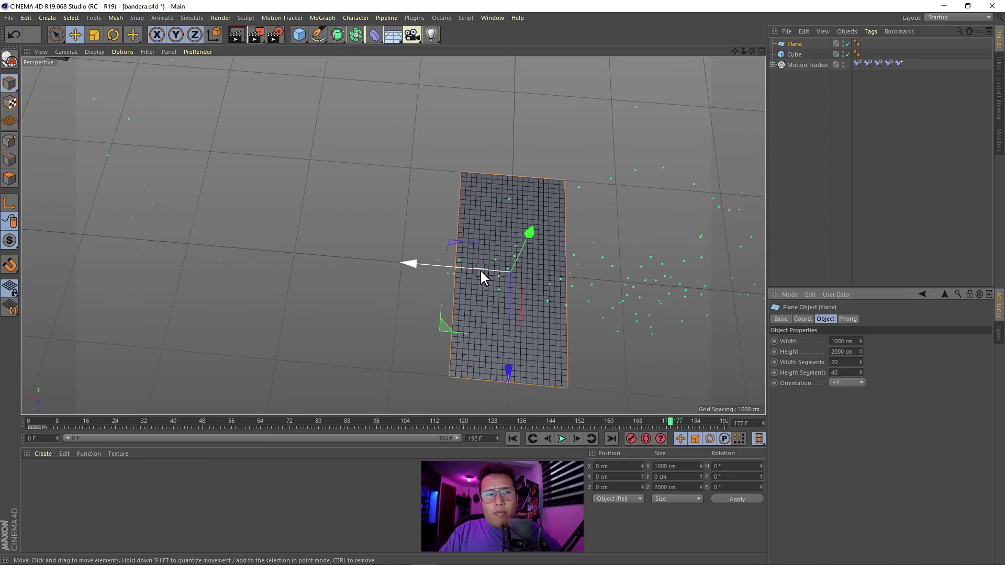
scroll(478, 304, down, 5)
mouse_move(478, 303)
alt+mouse_down()
mouse_move(491, 219)
mouse_move(511, 218)
mouse_move(350, 181)
mouse_move(457, 223)
alt+mouse_up()
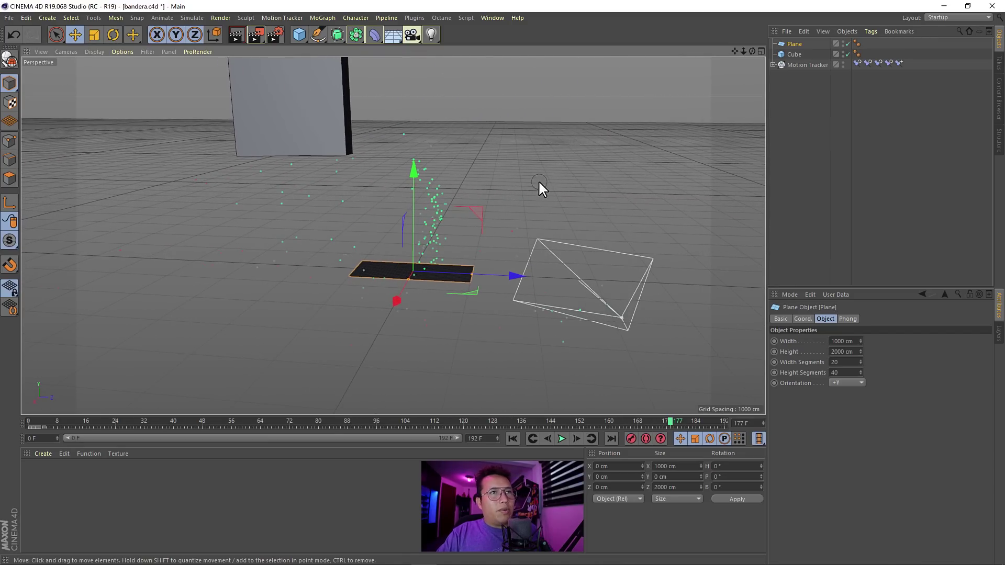
Step: Maximize the Right side view and zoom to frame the drawing area
middle_click(416, 253)
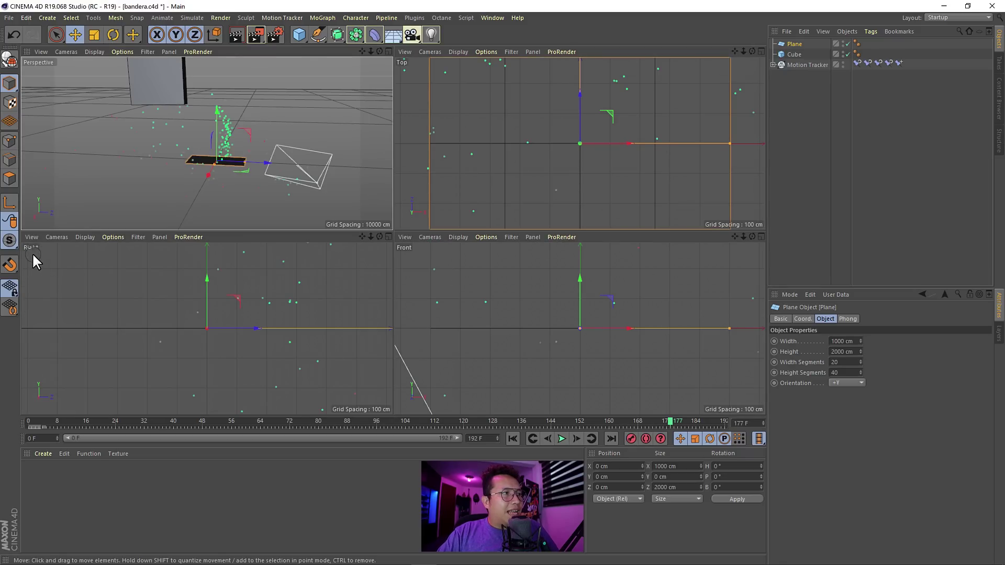
middle_click(256, 315)
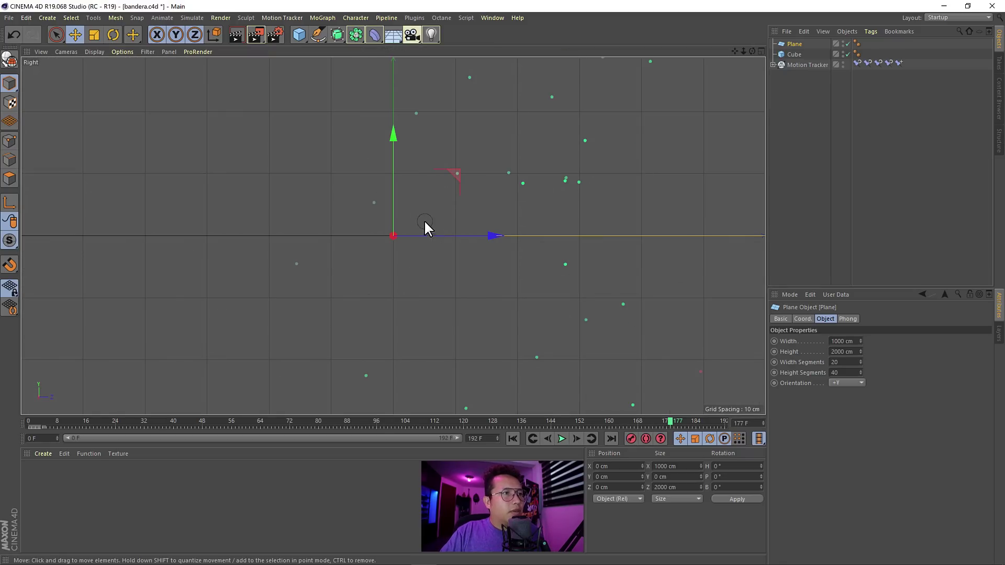
scroll(382, 283, down, 5)
scroll(379, 231, down, 2)
scroll(422, 298, up, 2)
scroll(406, 238, up, 4)
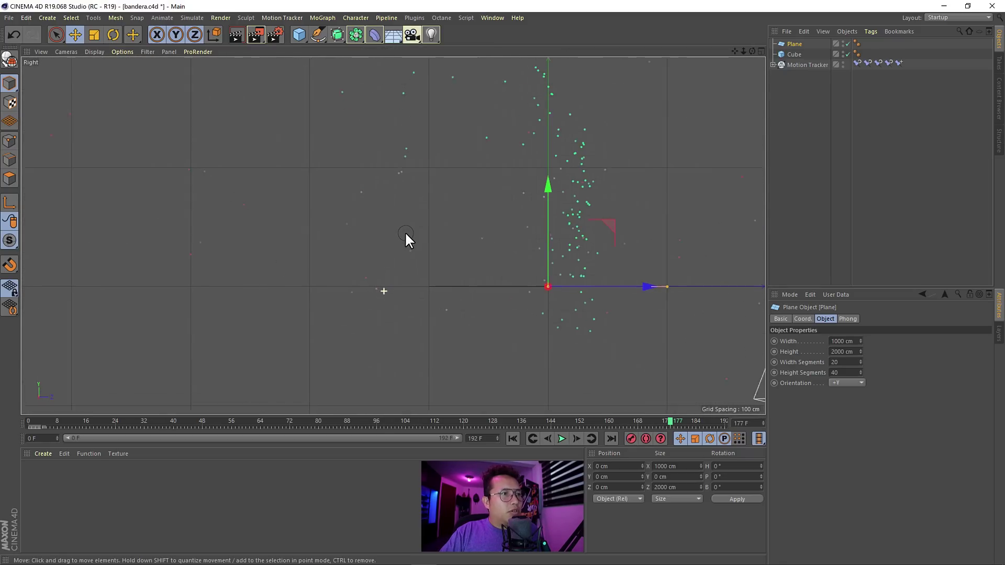
scroll(407, 236, up, 1)
Step: Draw a back-and-forth zigzag Bezier spline with the Pen tool in the Right view
click(314, 35)
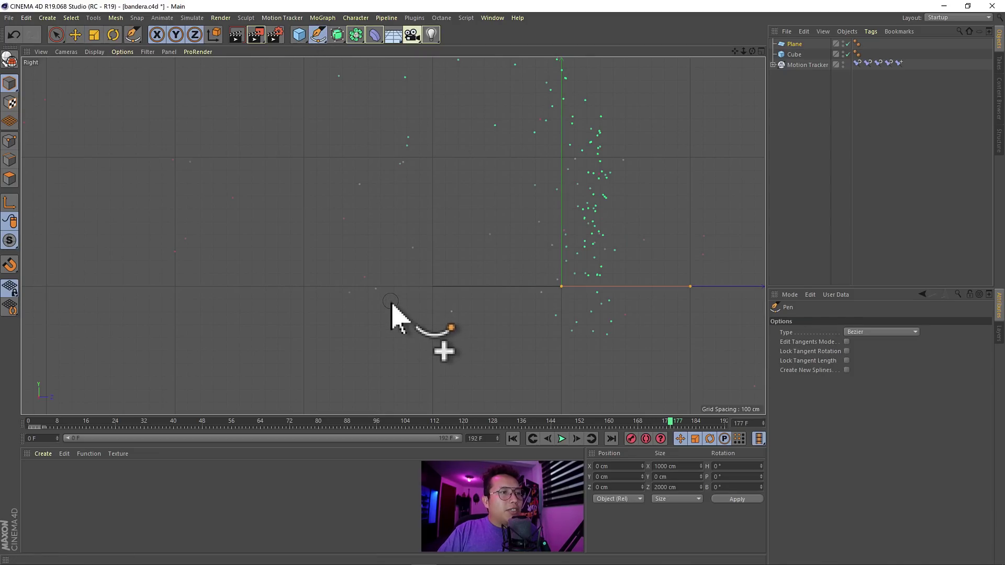
alt+middle_drag(396, 314, 411, 267)
scroll(410, 268, up, 2)
scroll(478, 225, up, 2)
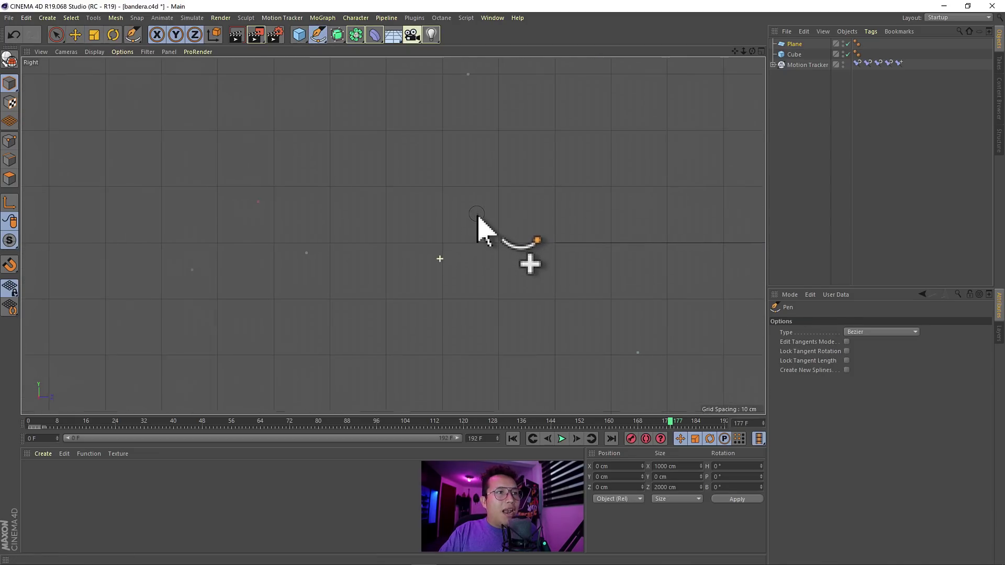
scroll(469, 247, up, 1)
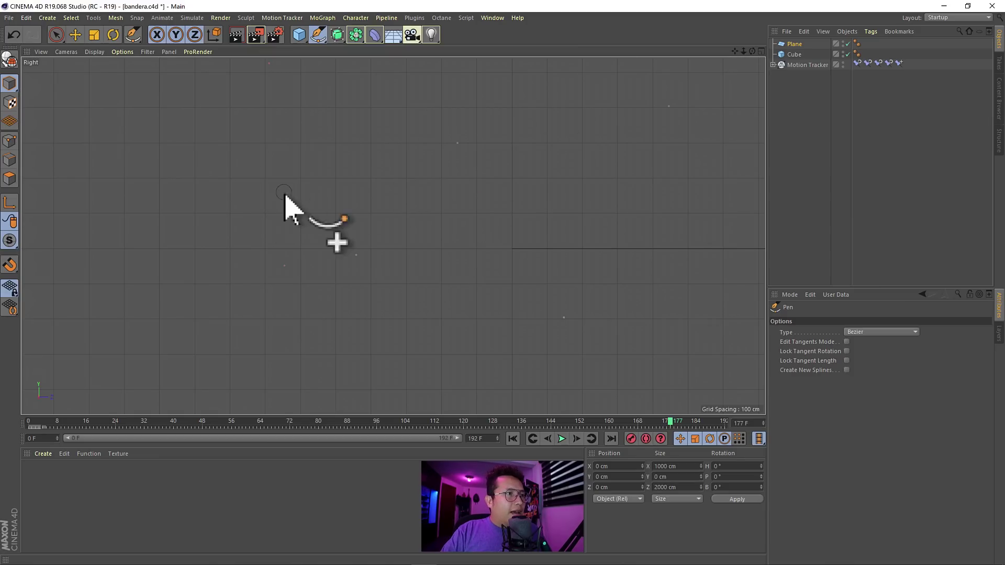
click(264, 249)
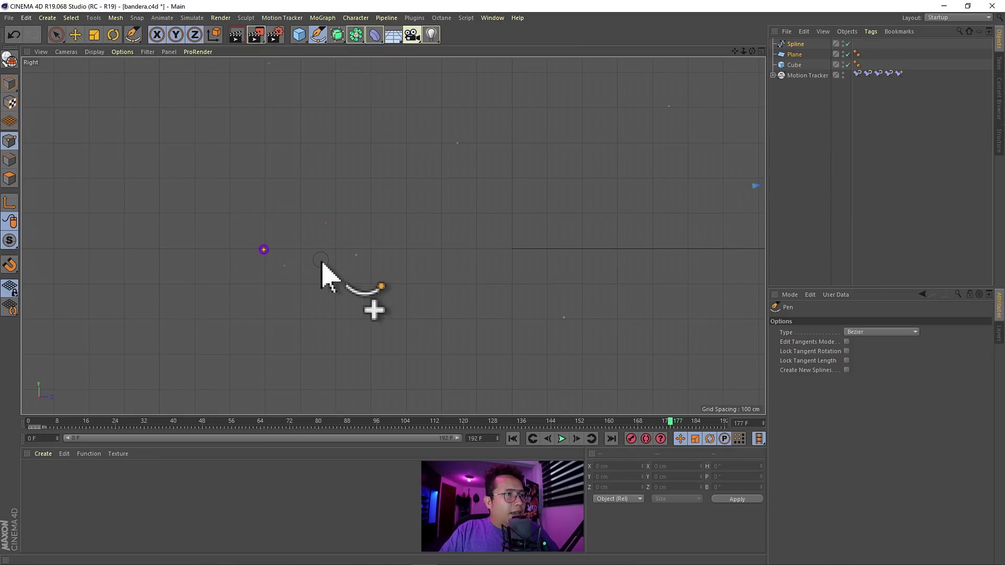
mouse_move(382, 248)
mouse_down()
mouse_move(412, 248)
mouse_move(353, 225)
mouse_move(283, 226)
mouse_move(314, 205)
mouse_up()
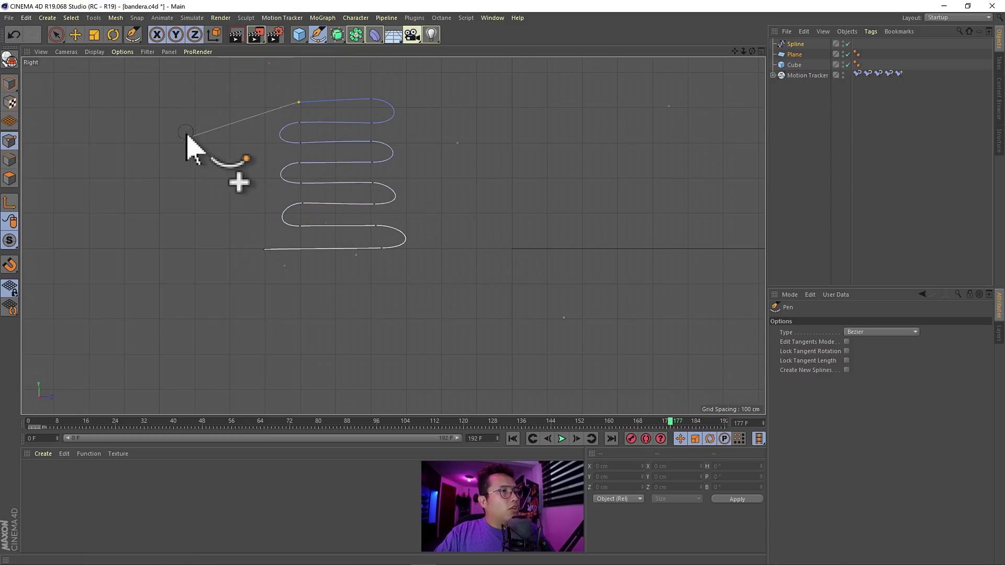
click(75, 33)
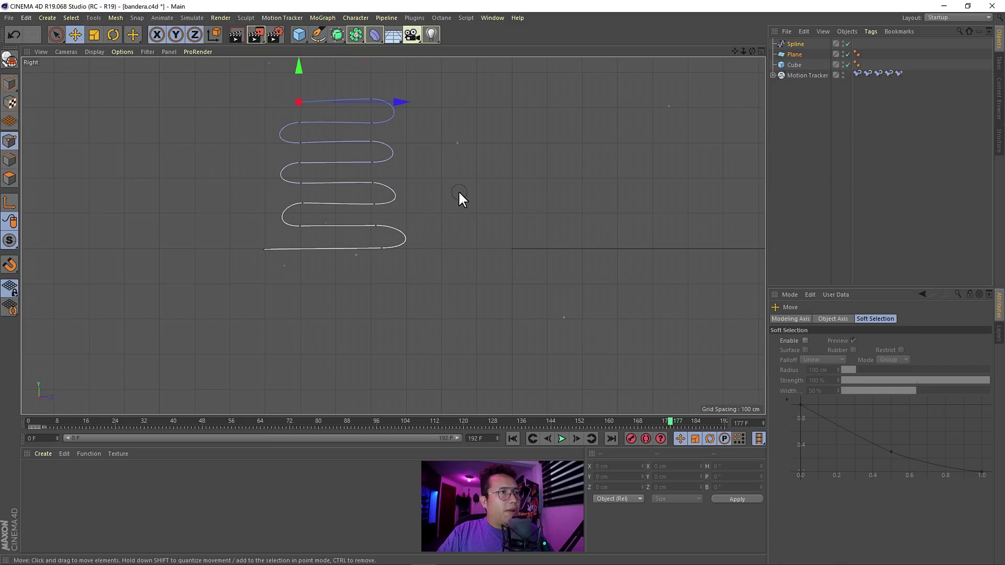
Step: Rectangle-select all the spline's points and scale them down vertically to about 30%
drag(53, 35, 129, 84)
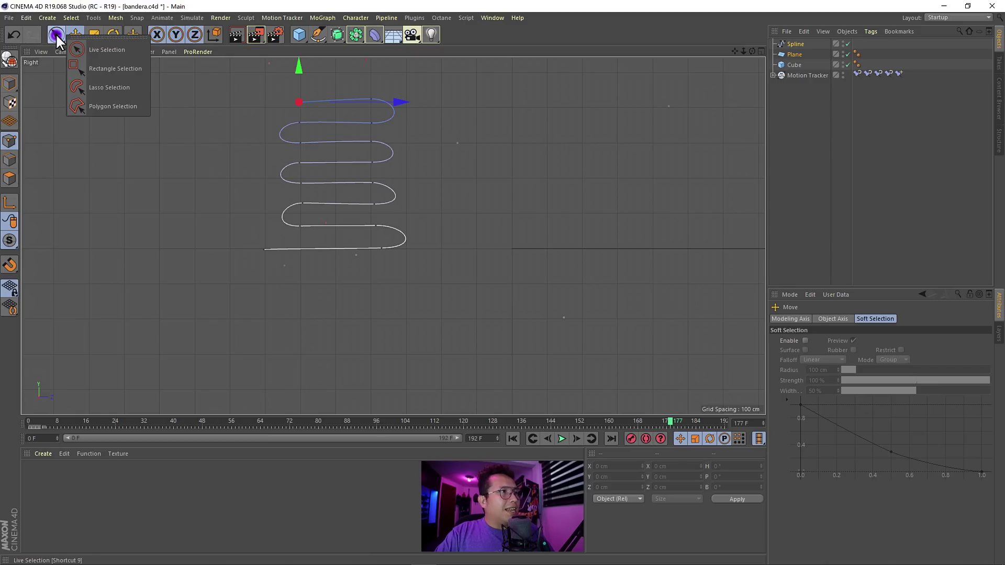
click(115, 68)
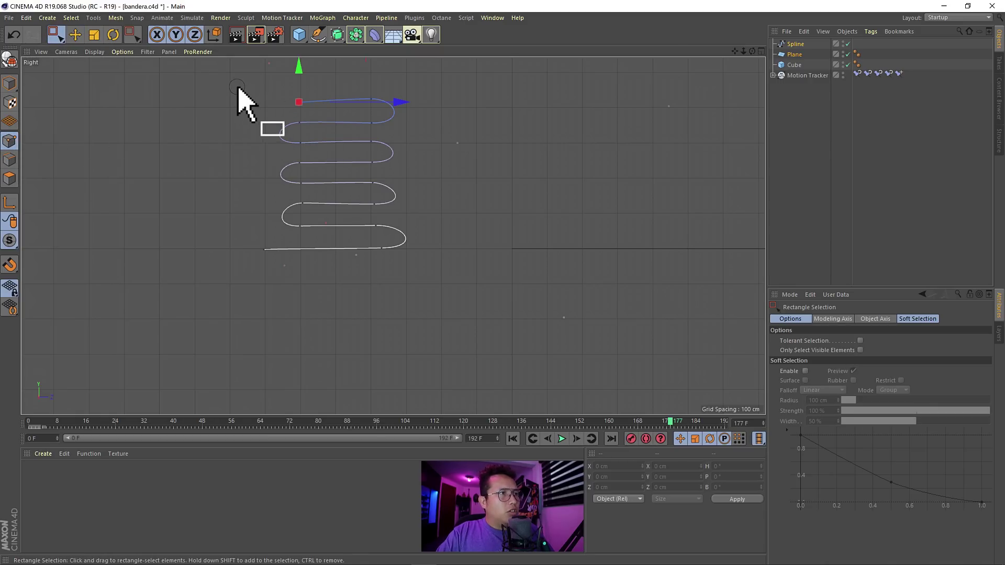
drag(233, 83, 498, 310)
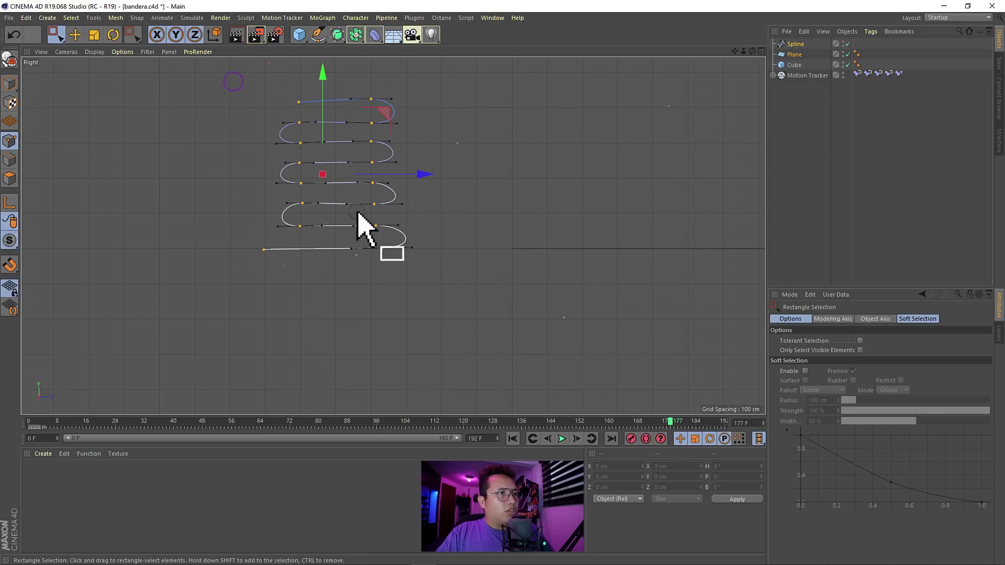
click(96, 35)
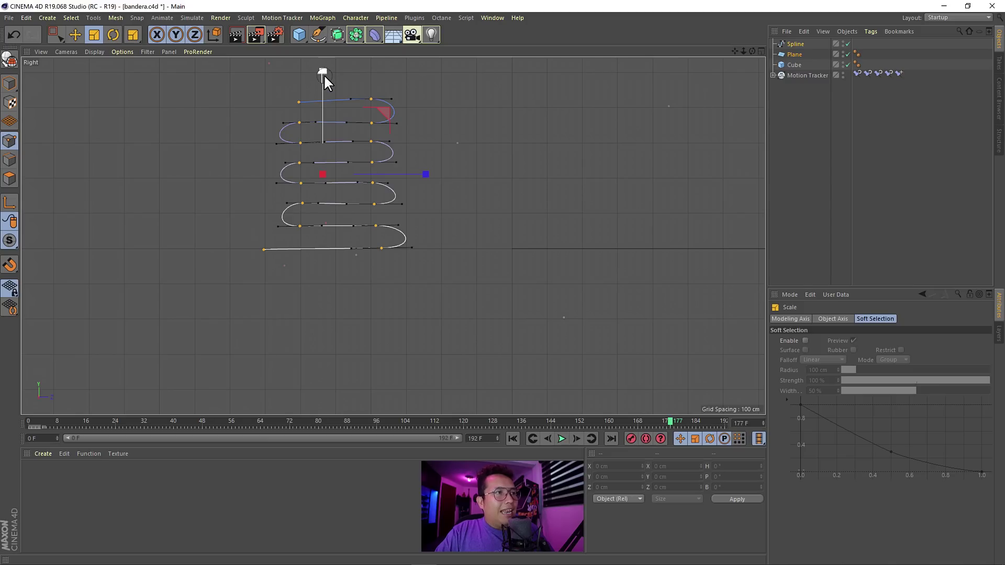
drag(323, 72, 322, 141)
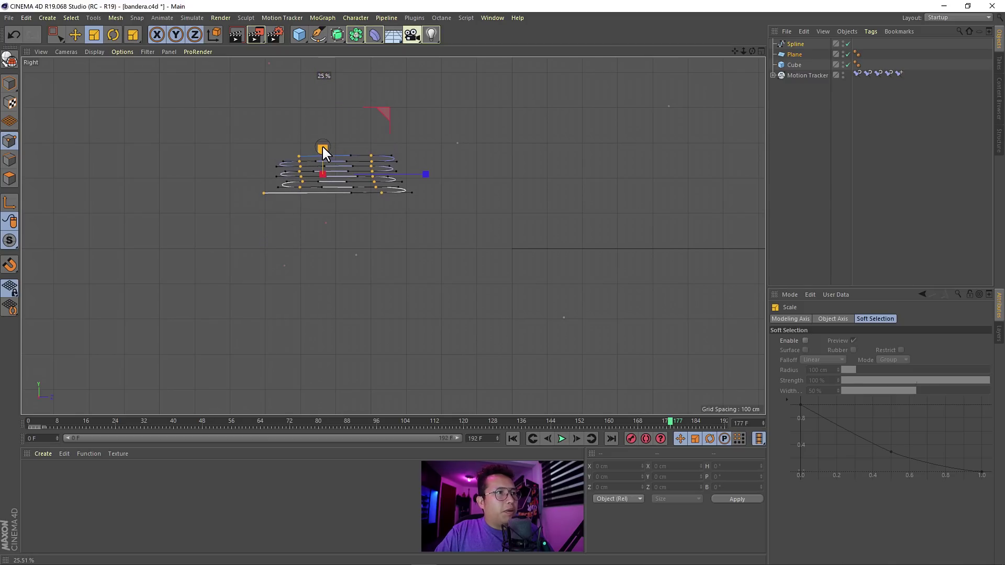
Step: Lower the squashed spline points, deselect them, and return to the Perspective view
click(76, 35)
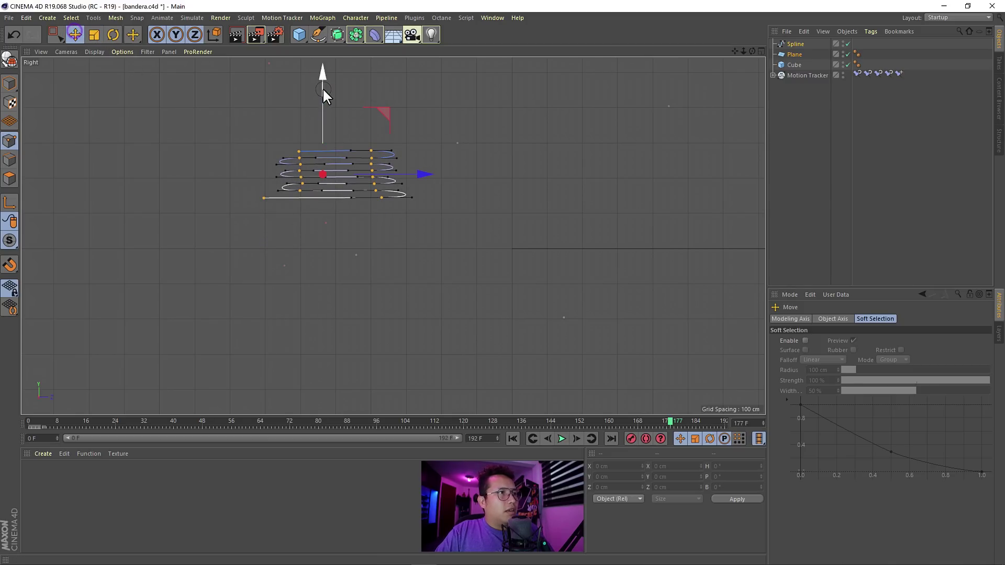
drag(323, 87, 325, 140)
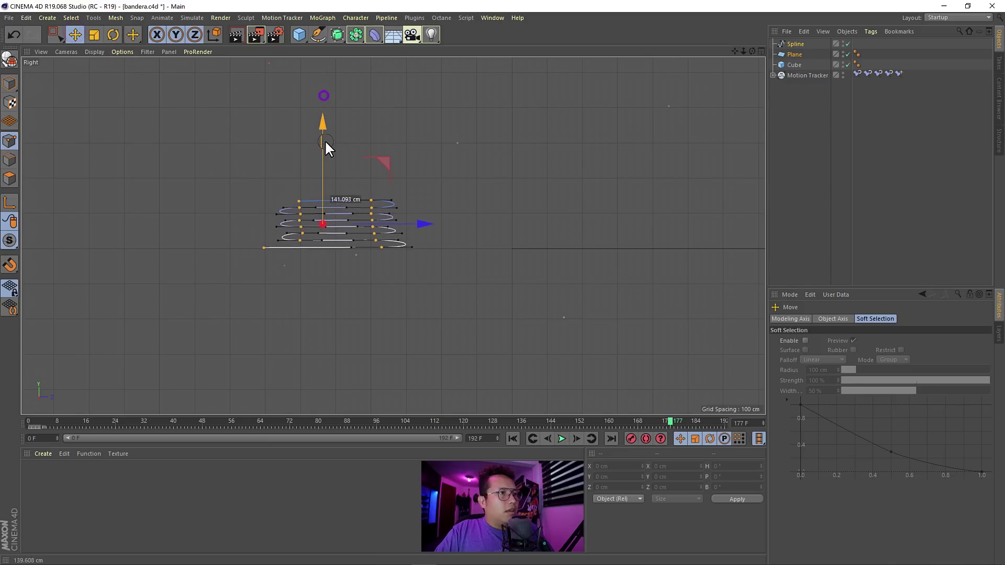
click(498, 172)
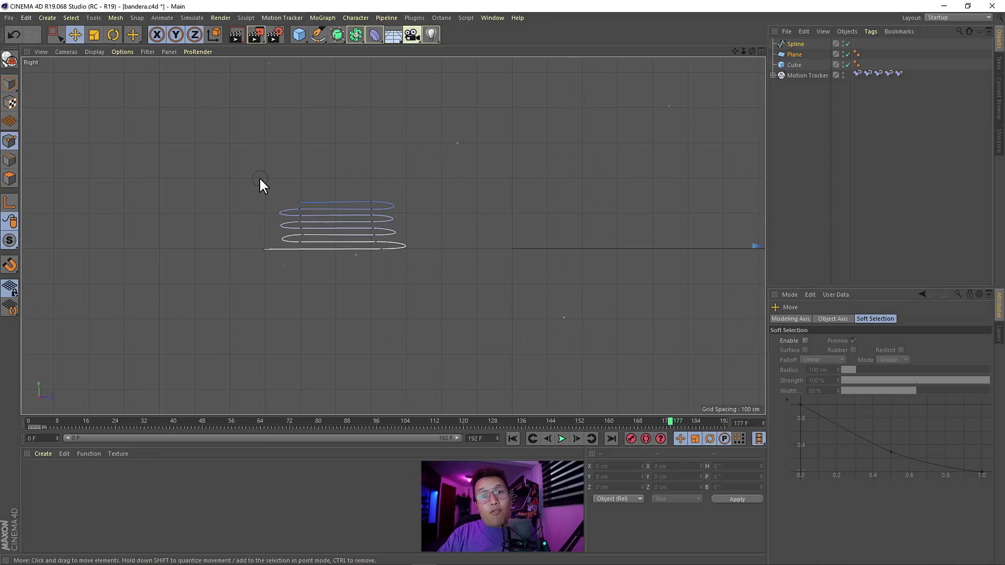
middle_click(715, 132)
middle_click(224, 151)
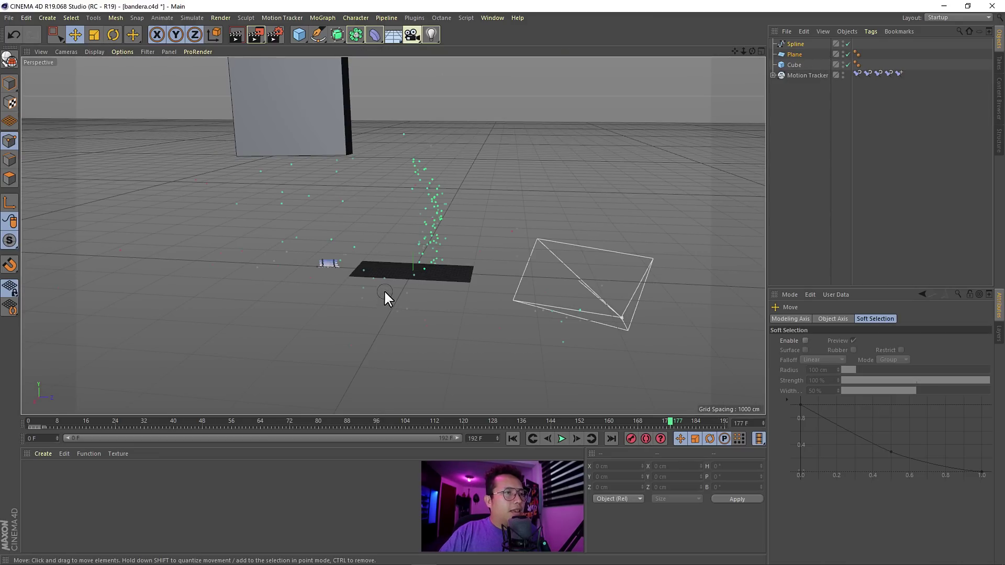
Step: Add a Spline Wrap deformer as a child of the Plane
mouse_move(374, 278)
alt+mouse_down()
mouse_move(396, 194)
mouse_move(367, 279)
mouse_move(425, 225)
mouse_move(504, 257)
alt+mouse_up()
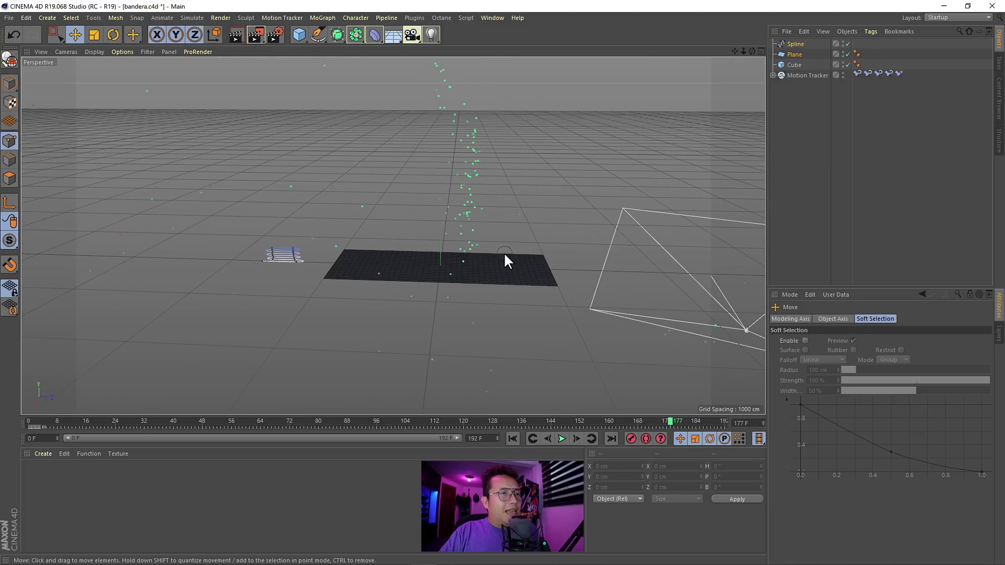
click(800, 52)
click(376, 36)
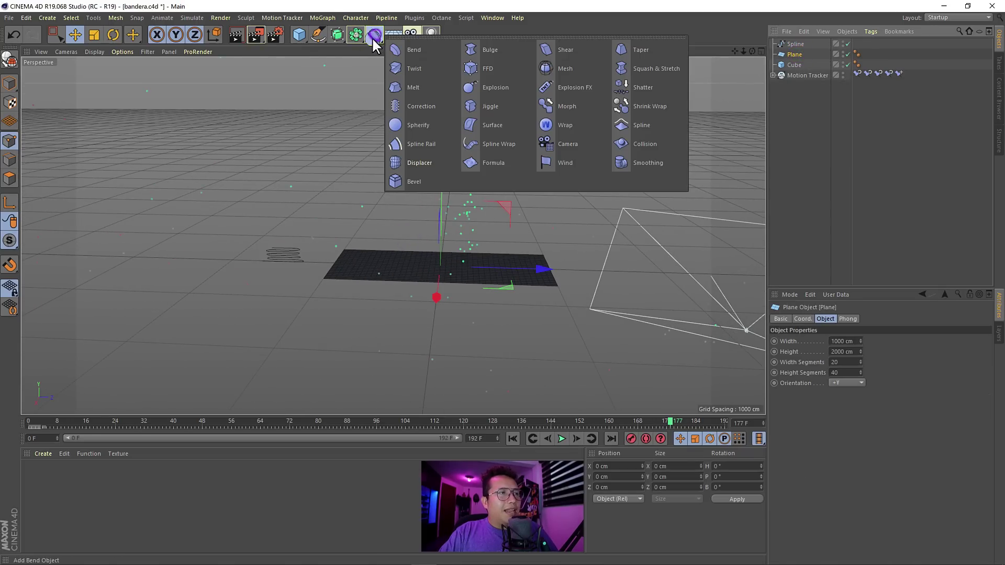
click(494, 145)
drag(809, 42, 796, 67)
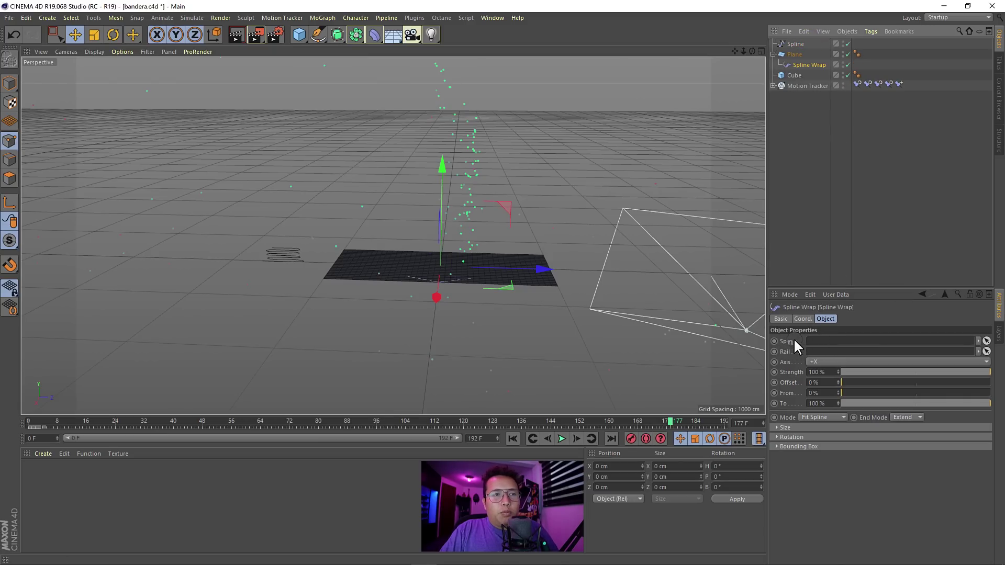
Step: Link the zigzag Spline to the Spline Wrap and set its axis to +Z
drag(792, 42, 814, 343)
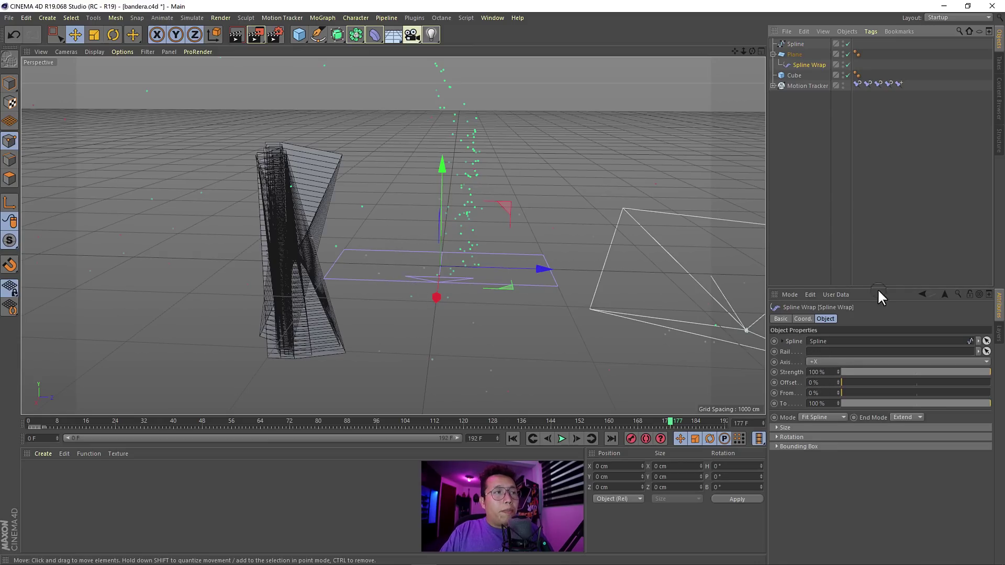
click(828, 363)
click(827, 394)
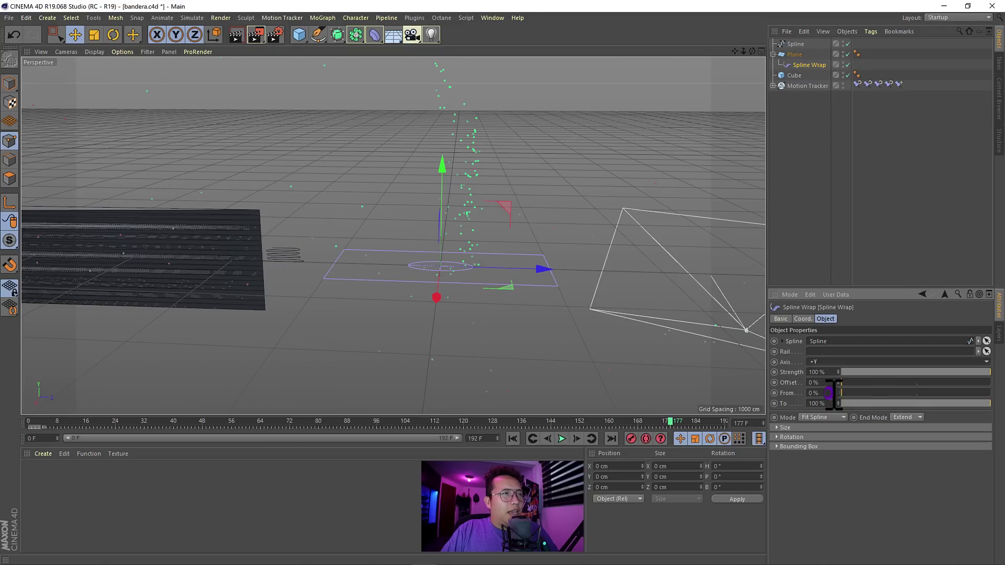
click(834, 362)
click(827, 415)
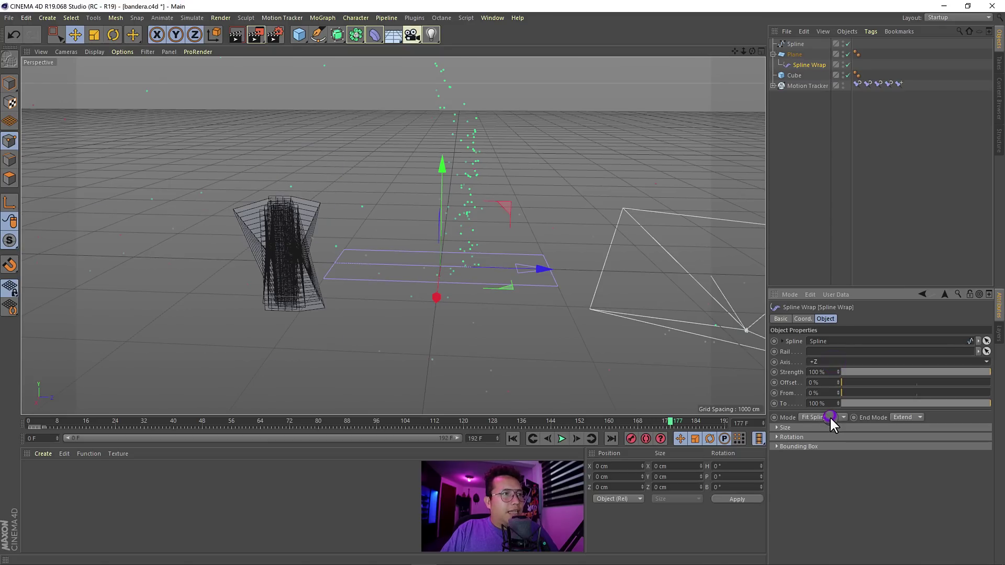
key(r)
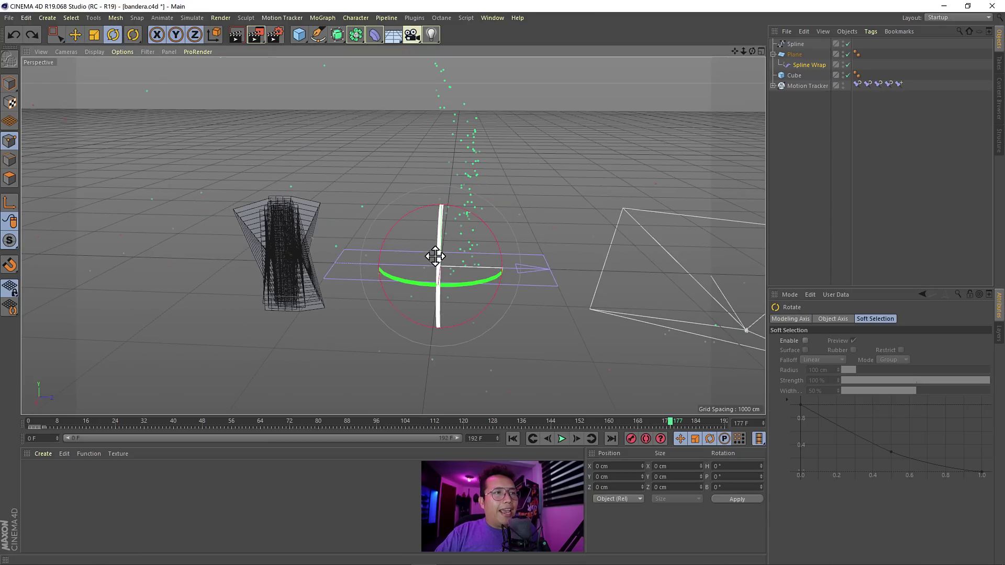
Step: Tilt the wrapped plane by -30 degrees and look over the coiled flag mesh
drag(437, 265, 443, 152)
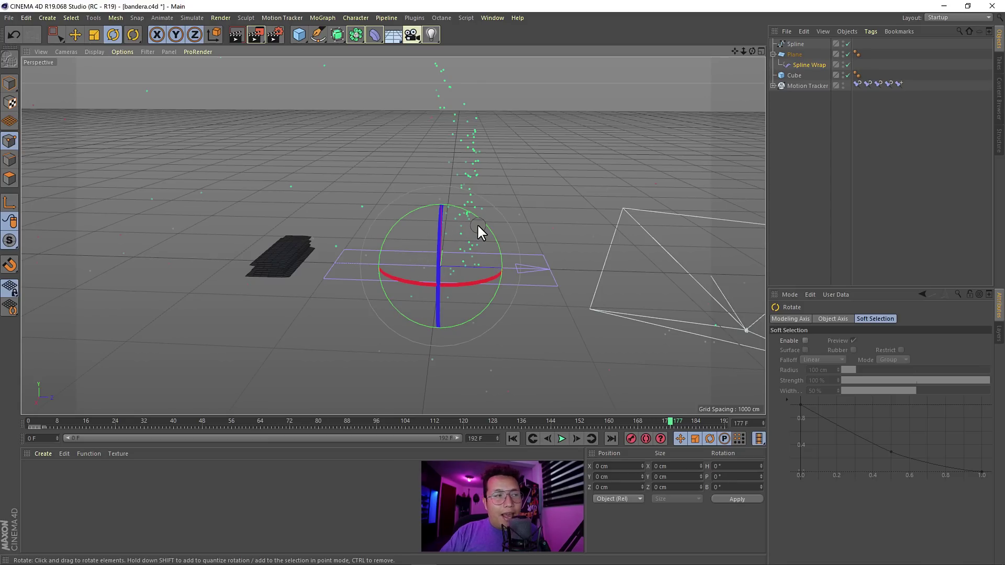
scroll(314, 272, up, 3)
scroll(460, 250, up, 3)
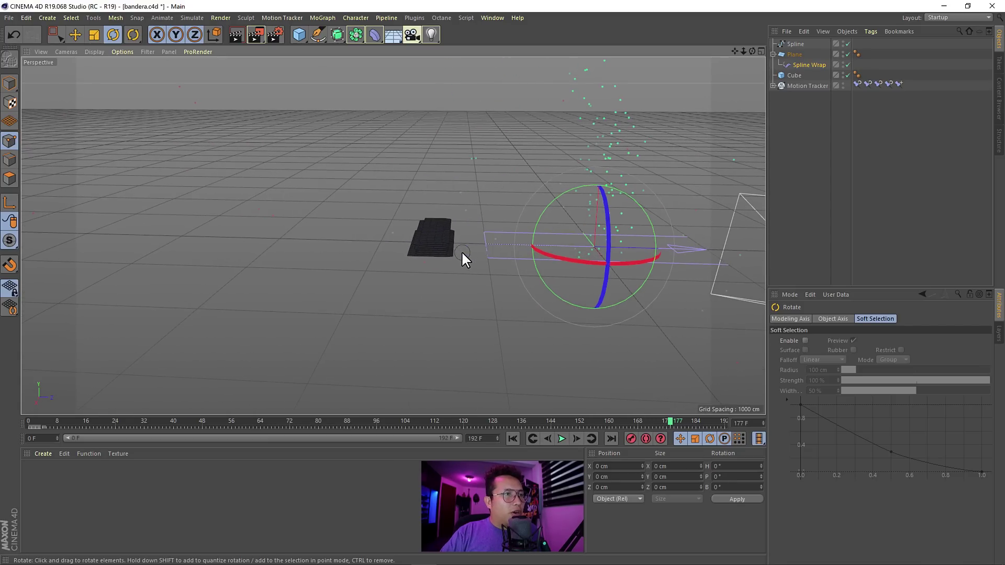
scroll(497, 161, up, 3)
scroll(475, 246, up, 2)
mouse_move(475, 246)
alt+mouse_down()
mouse_move(501, 214)
mouse_move(447, 225)
mouse_move(519, 244)
mouse_move(511, 267)
alt+mouse_up()
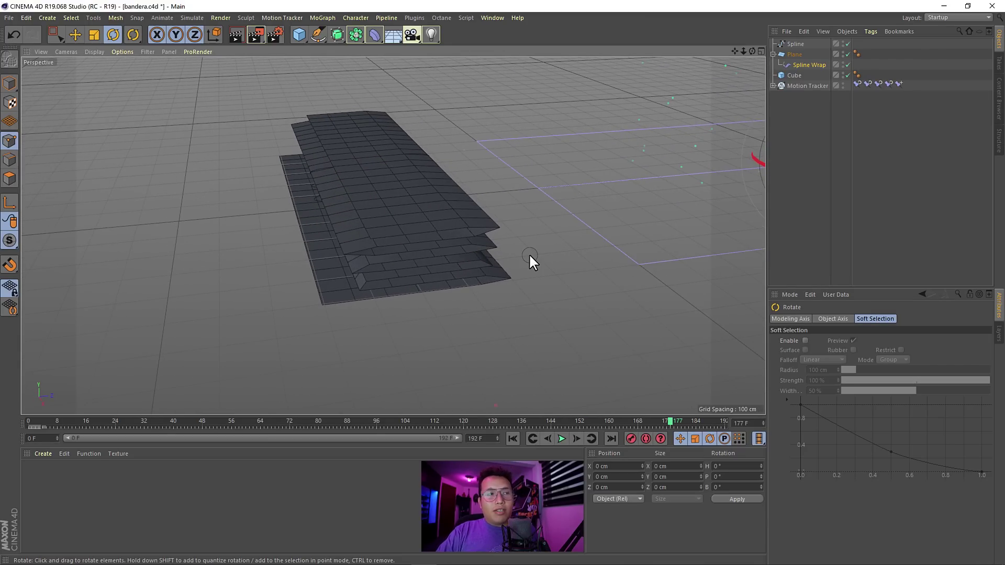
mouse_move(539, 178)
alt+middle_down()
mouse_move(451, 265)
mouse_move(402, 134)
alt+middle_up()
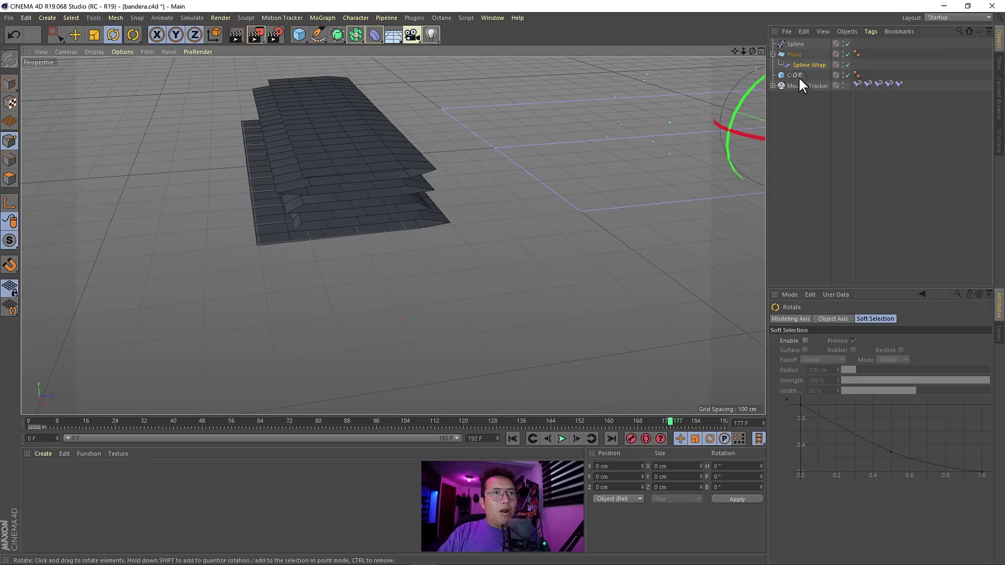
Step: Collapse the Plane hierarchy and add an empty Null object
click(773, 54)
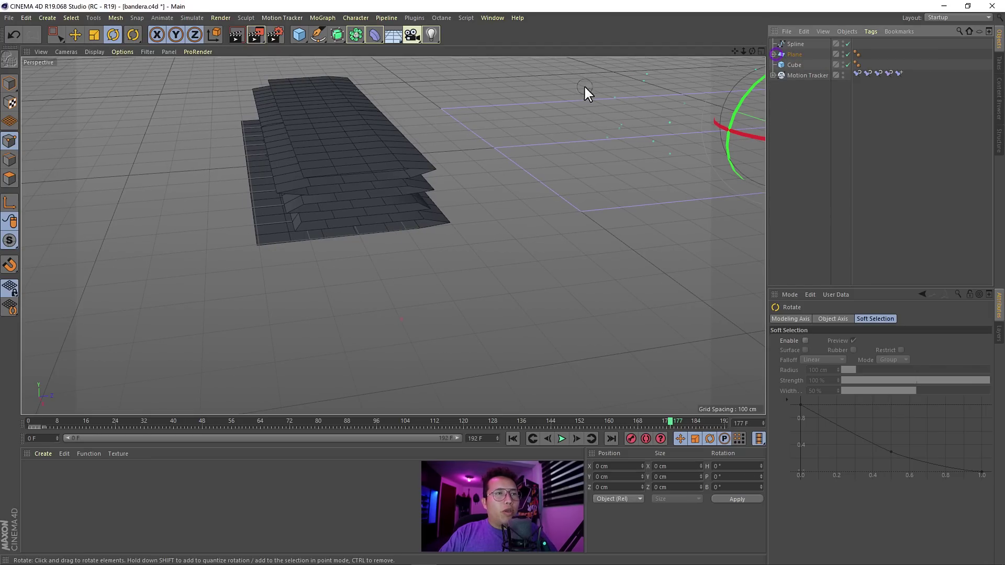
click(299, 35)
click(345, 46)
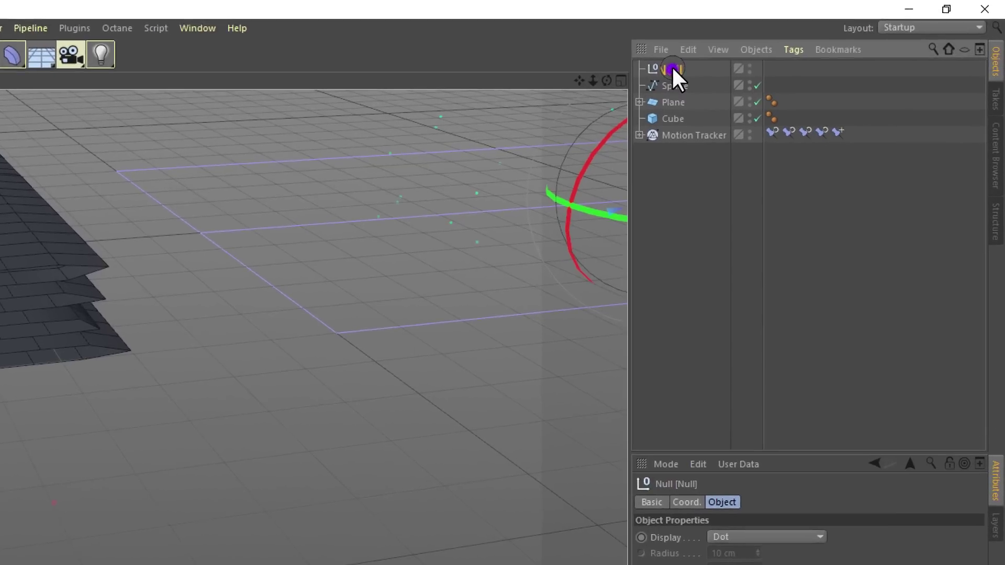
Step: Rename the Null to 'tela' and move Spline and Plane inside it
double_click(672, 69)
text(te)
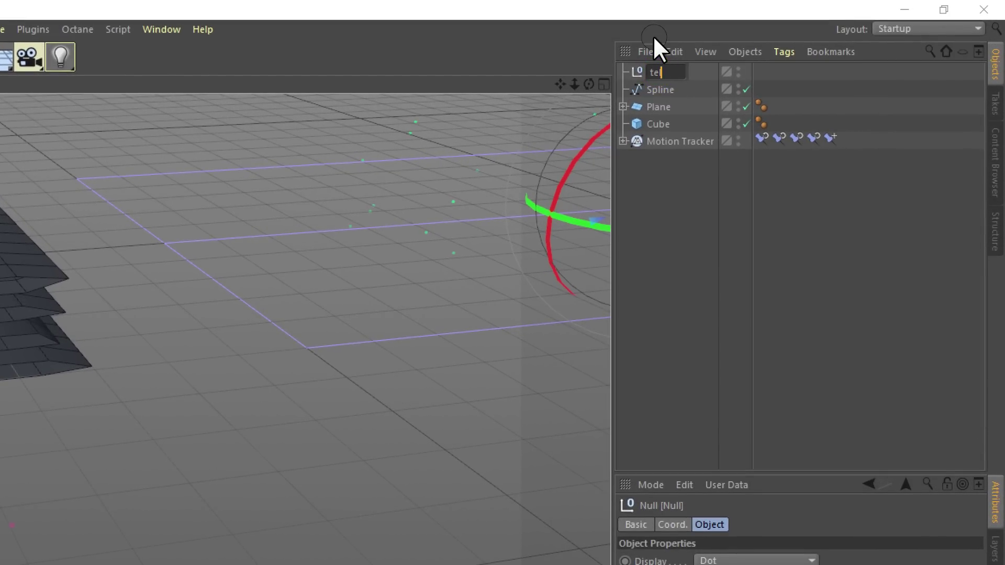
text(la)
click(662, 232)
click(661, 88)
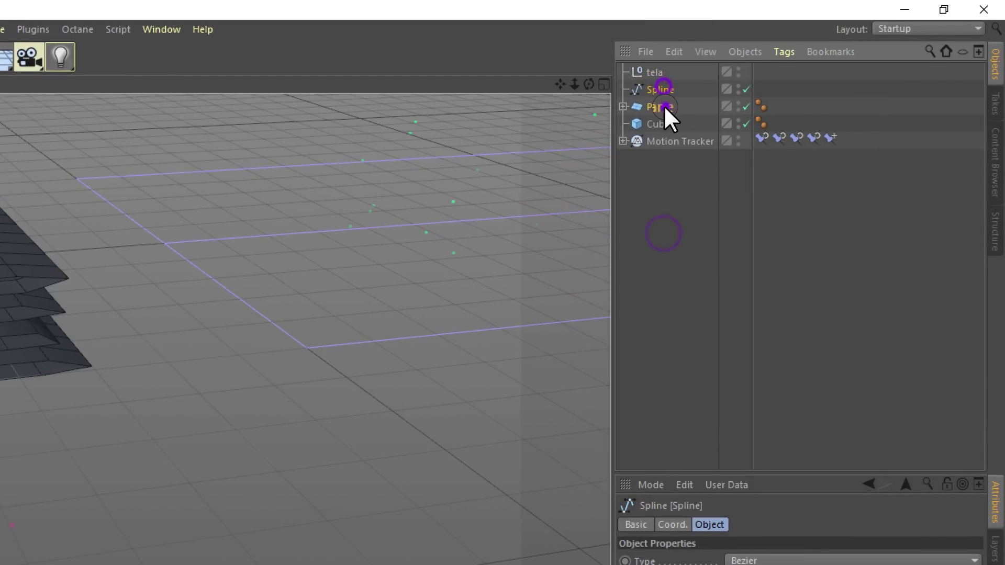
drag(664, 88, 657, 72)
click(679, 180)
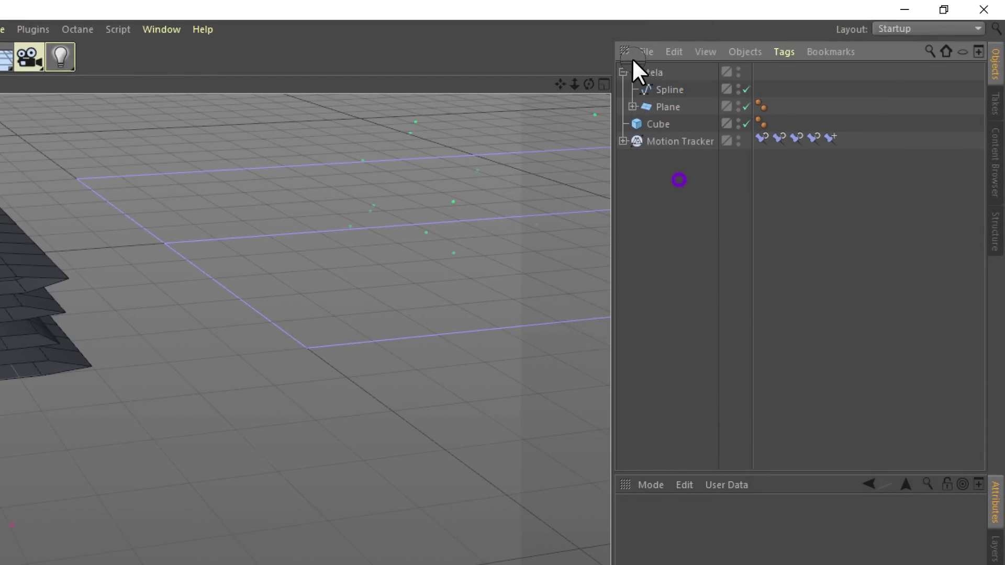
click(622, 73)
Step: Bake the Plane with Current State to Object and move the polygon copy to the scene root
click(675, 109)
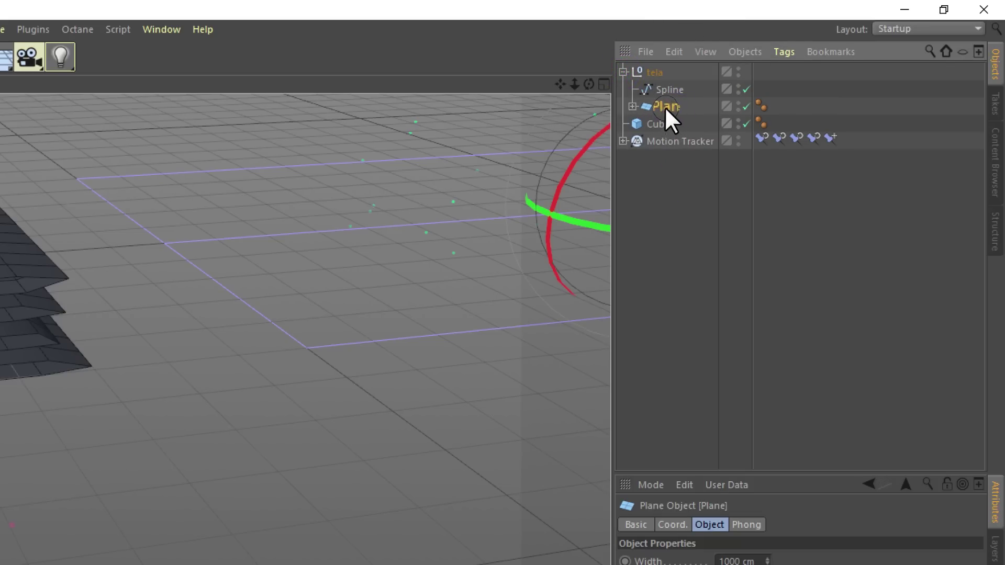
right_click(667, 103)
click(670, 105)
right_click(667, 109)
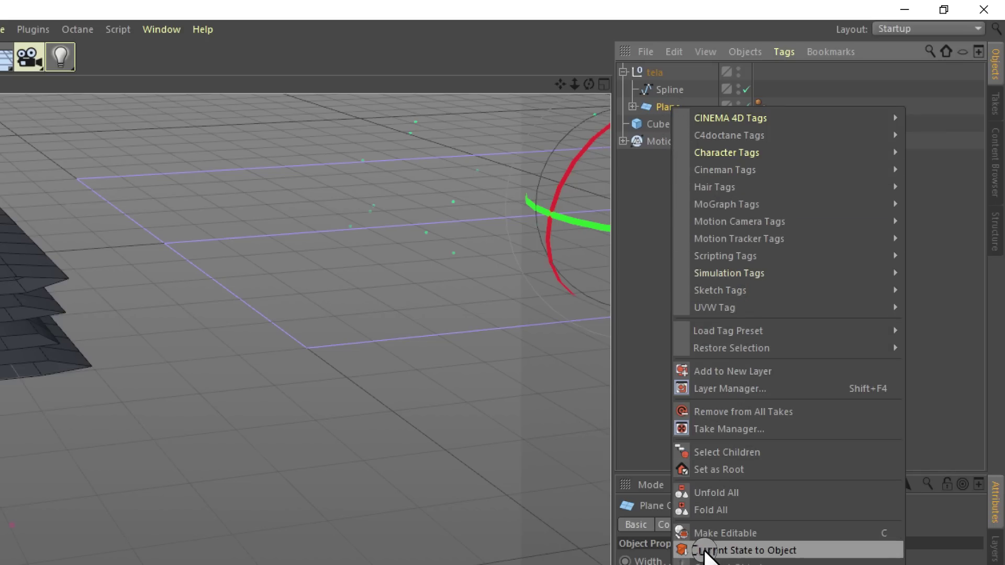
click(785, 551)
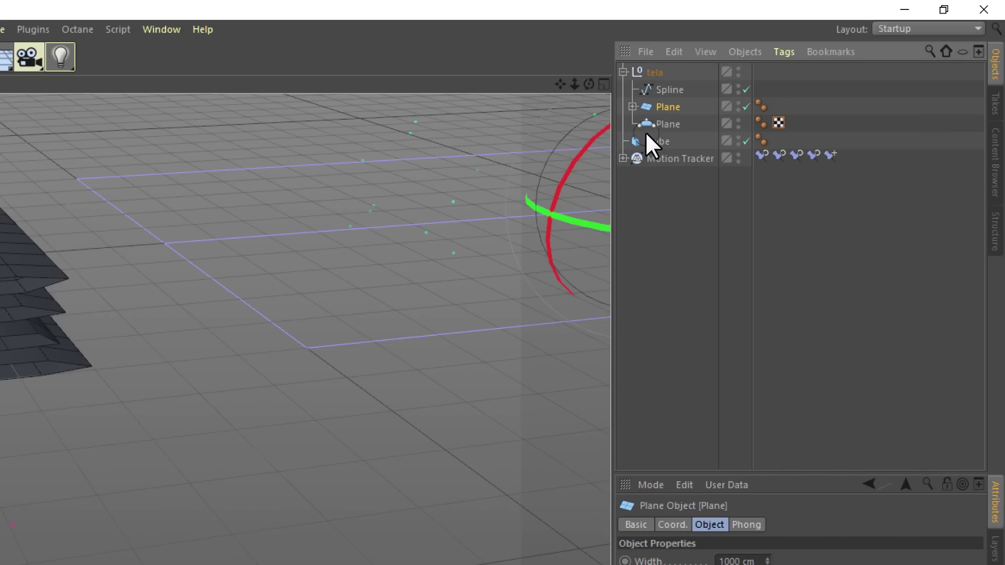
drag(666, 126, 674, 209)
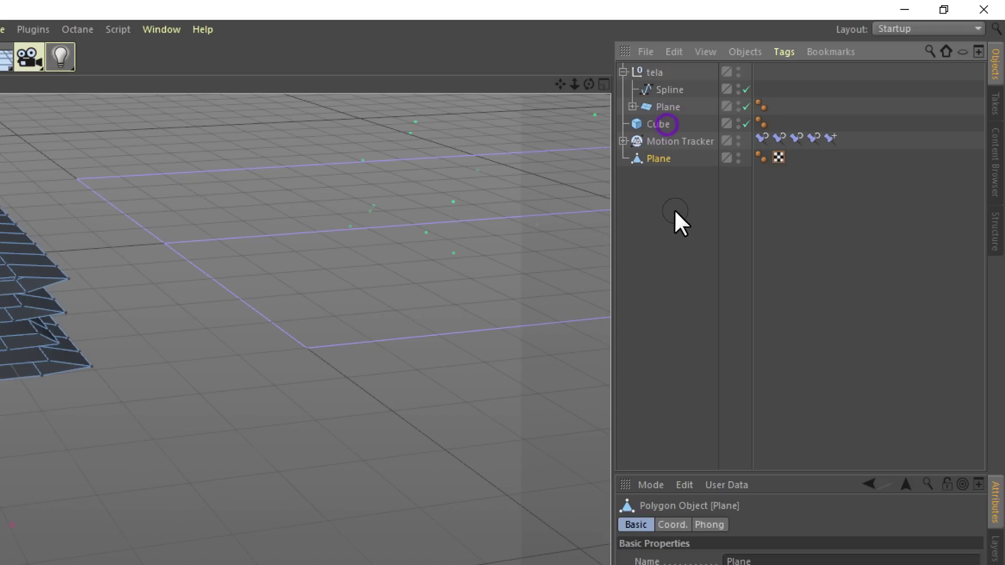
click(661, 159)
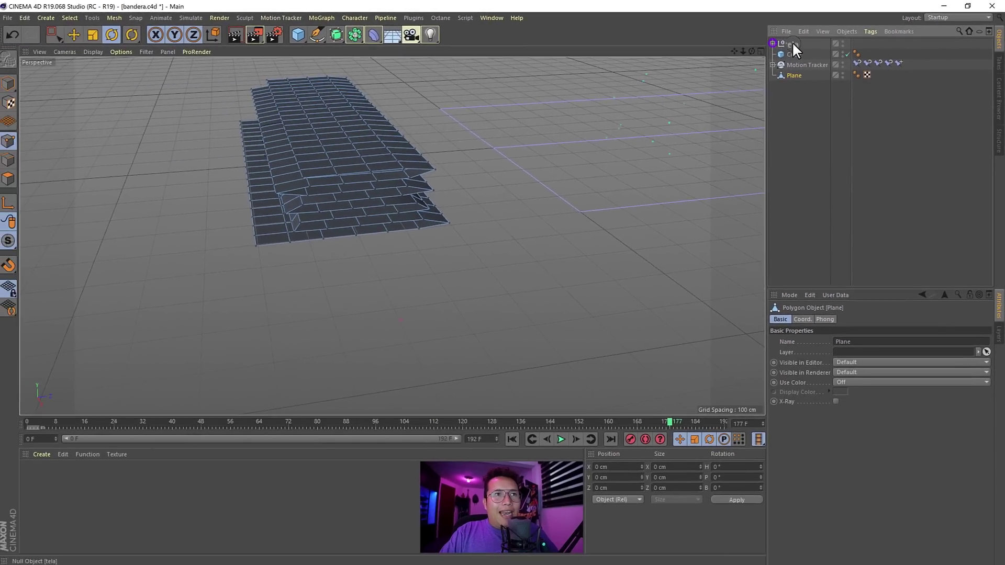
Step: Collapse and hide the tela group, then select the polygon Plane
click(782, 43)
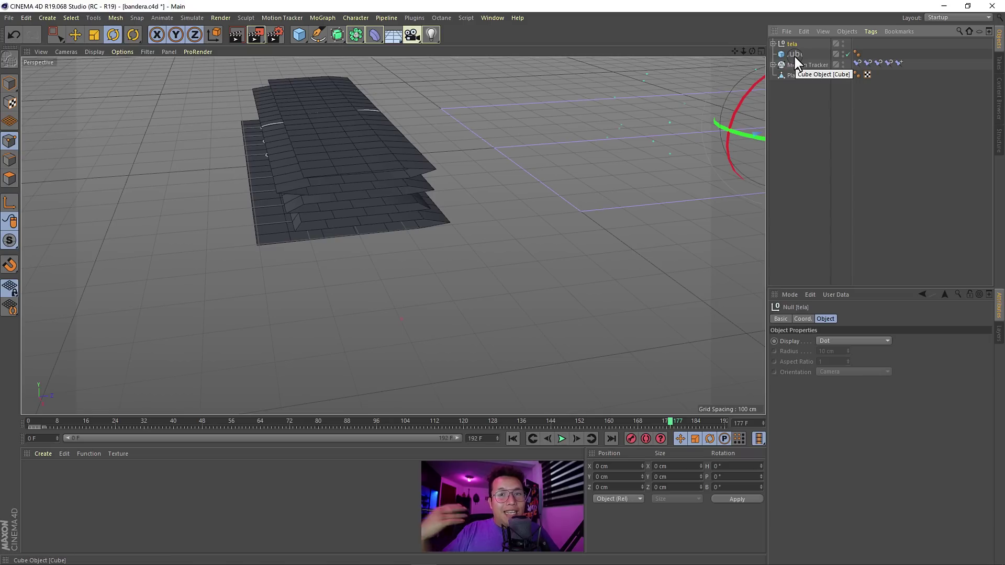
click(844, 40)
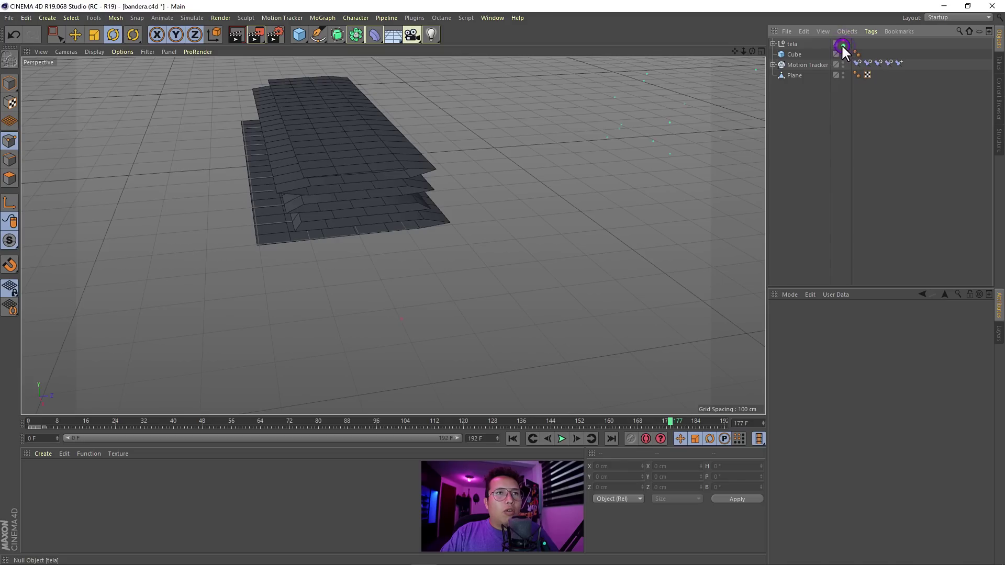
click(795, 75)
scroll(396, 187, down, 5)
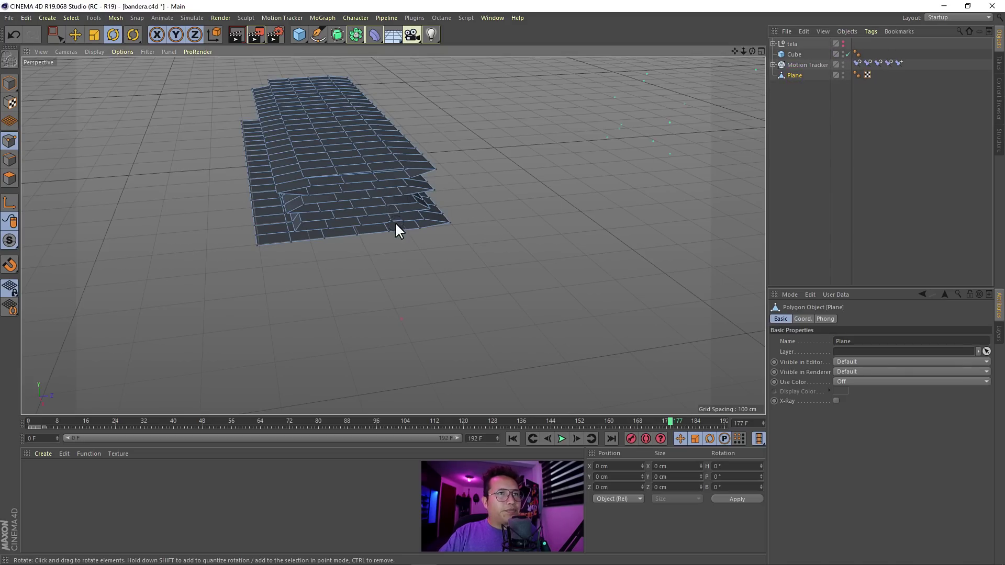
scroll(399, 230, down, 5)
scroll(398, 262, down, 3)
scroll(475, 283, up, 2)
mouse_move(475, 284)
alt+mouse_down()
mouse_move(430, 183)
mouse_move(472, 204)
mouse_move(378, 218)
alt+mouse_up()
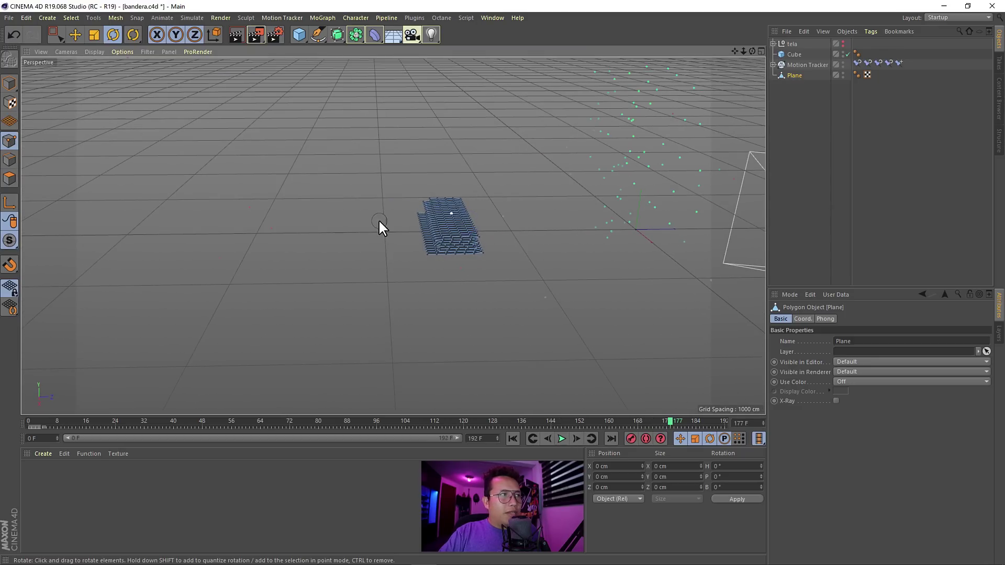
Step: In Model mode, run Mesh > Axis Center to centre the Plane's axis on its points
click(11, 84)
mouse_move(450, 231)
alt+mouse_down()
mouse_move(513, 237)
mouse_move(602, 166)
alt+mouse_up()
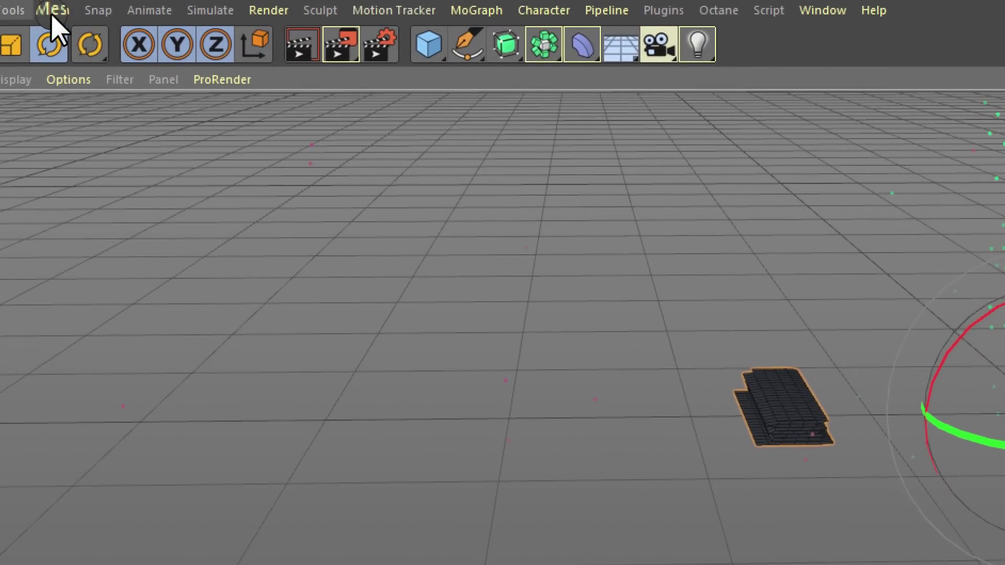
click(115, 18)
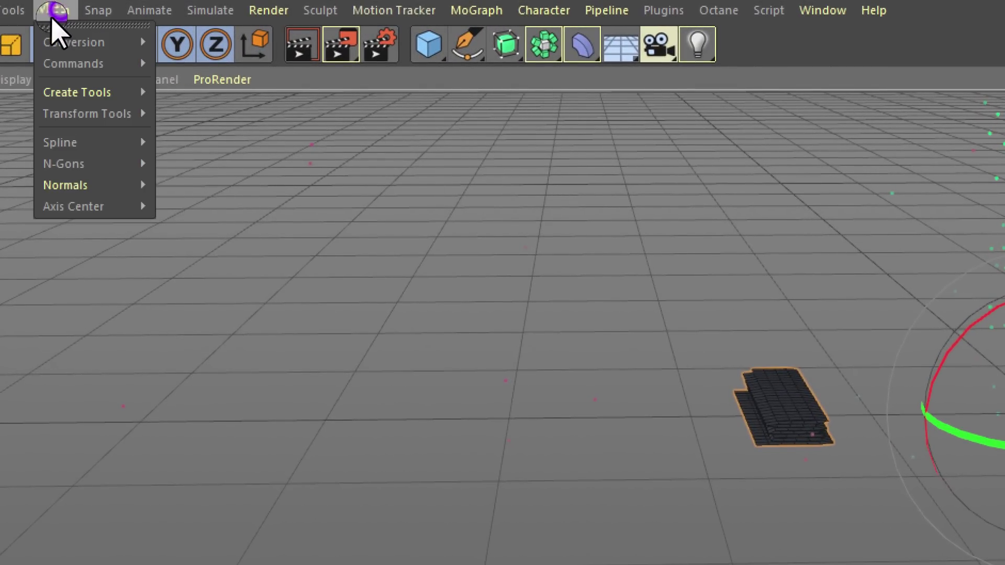
click(62, 206)
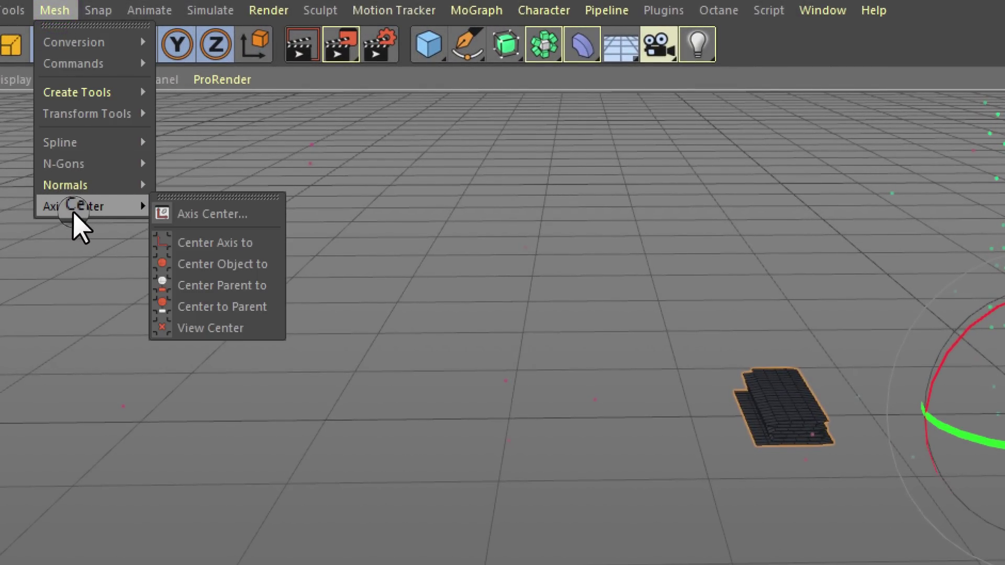
click(197, 214)
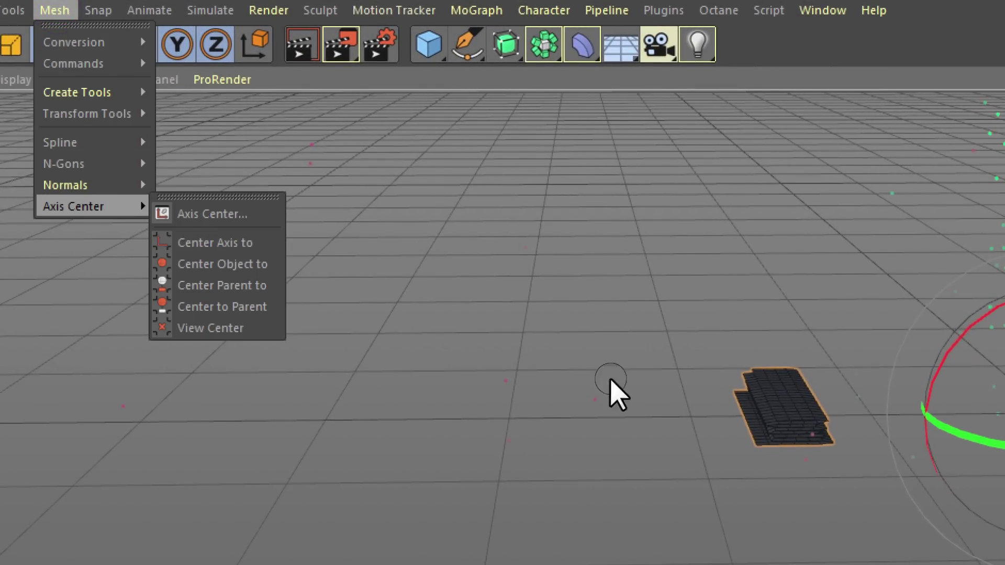
click(221, 215)
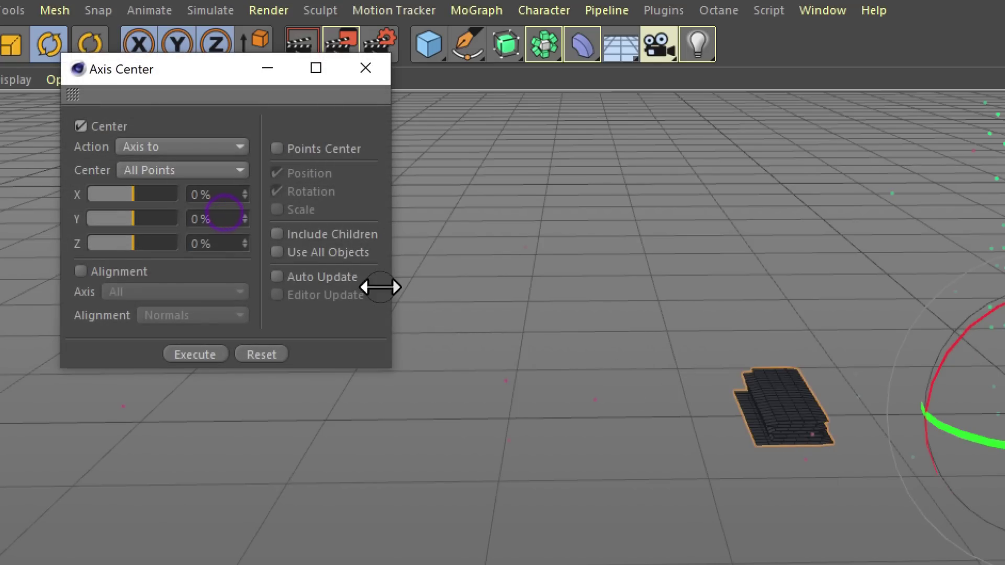
click(204, 353)
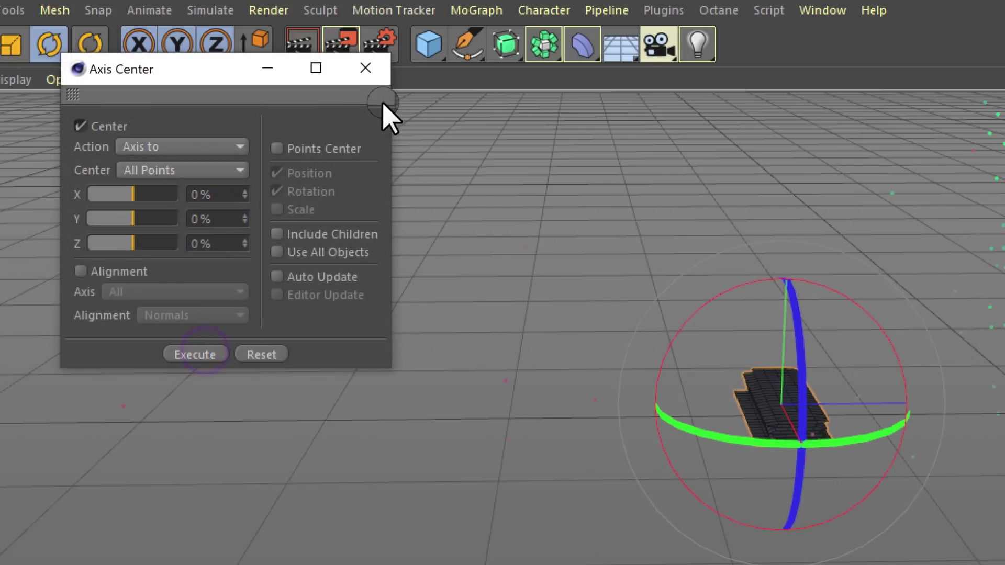
click(374, 79)
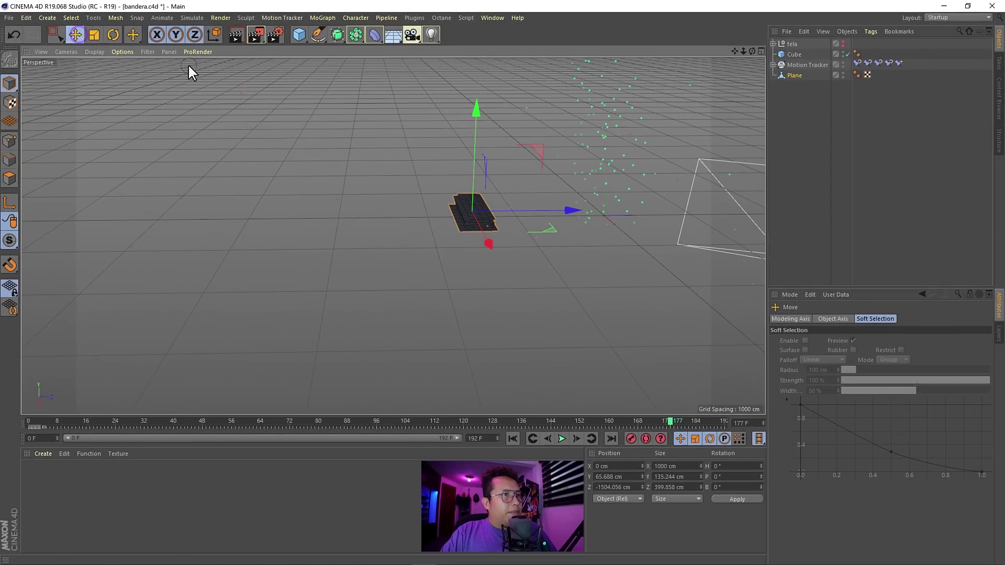
Step: Move the polygon Plane up and across to the height of the tall cube's top
key(e)
mouse_move(557, 133)
alt+mouse_down()
mouse_move(521, 261)
mouse_move(532, 212)
mouse_move(590, 213)
mouse_move(790, 178)
mouse_move(321, 244)
mouse_move(714, 228)
mouse_move(447, 323)
alt+mouse_up()
mouse_move(425, 249)
mouse_down()
mouse_move(413, 161)
mouse_move(428, 184)
mouse_up()
drag(379, 224, 322, 222)
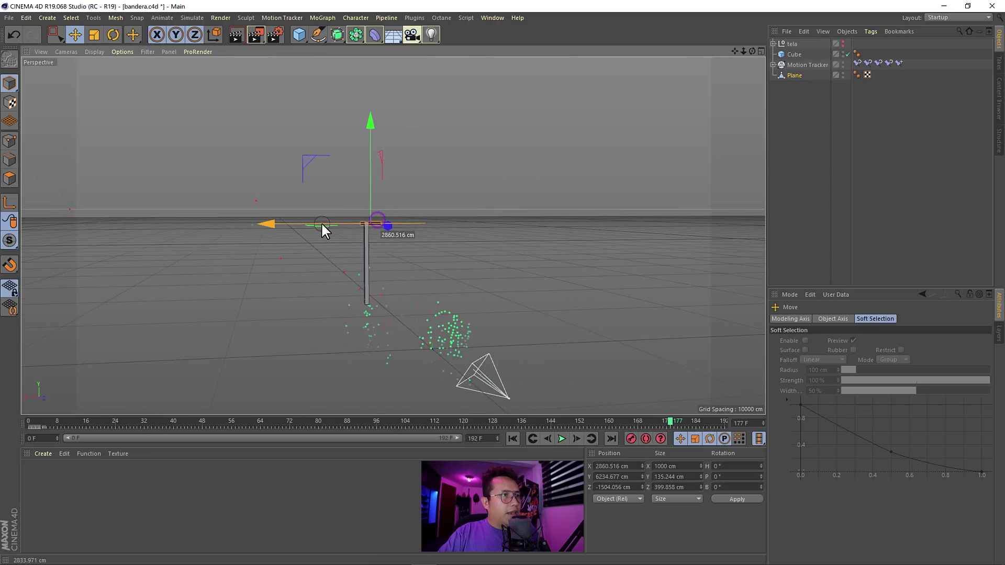
mouse_move(375, 248)
alt+mouse_down()
mouse_move(395, 369)
mouse_move(389, 279)
mouse_move(403, 314)
alt+mouse_up()
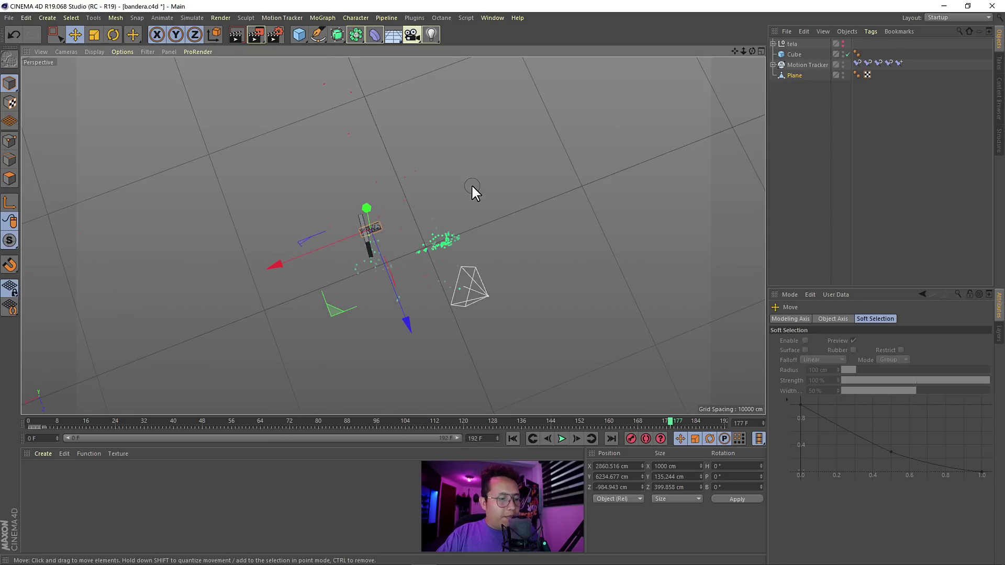
key(o)
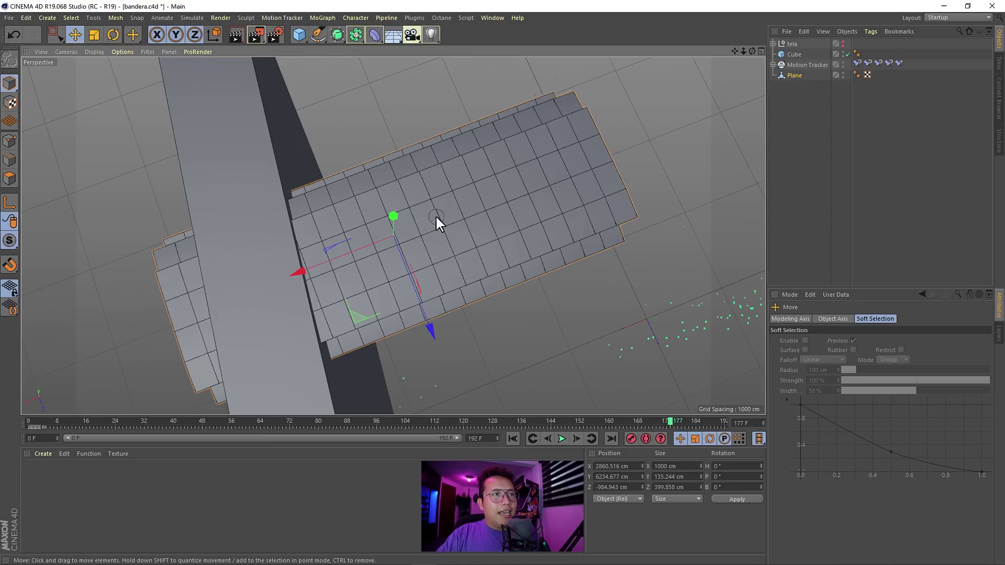
mouse_move(466, 239)
alt+mouse_down()
mouse_move(310, 149)
mouse_move(292, 92)
alt+mouse_up()
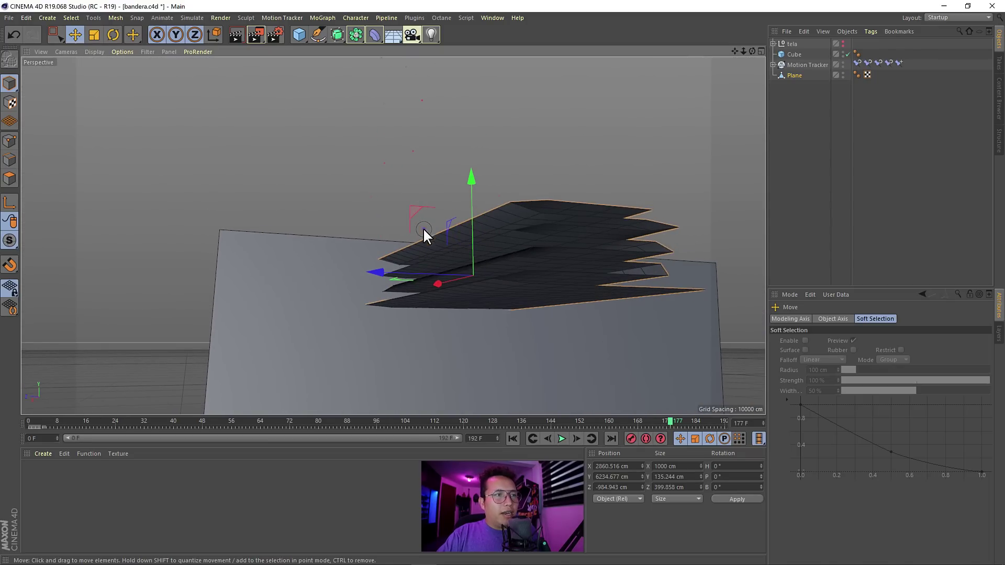
alt+drag(502, 264, 198, 78)
Step: Rotate the Plane to about 83° heading and nudge it over the cube's top
click(116, 36)
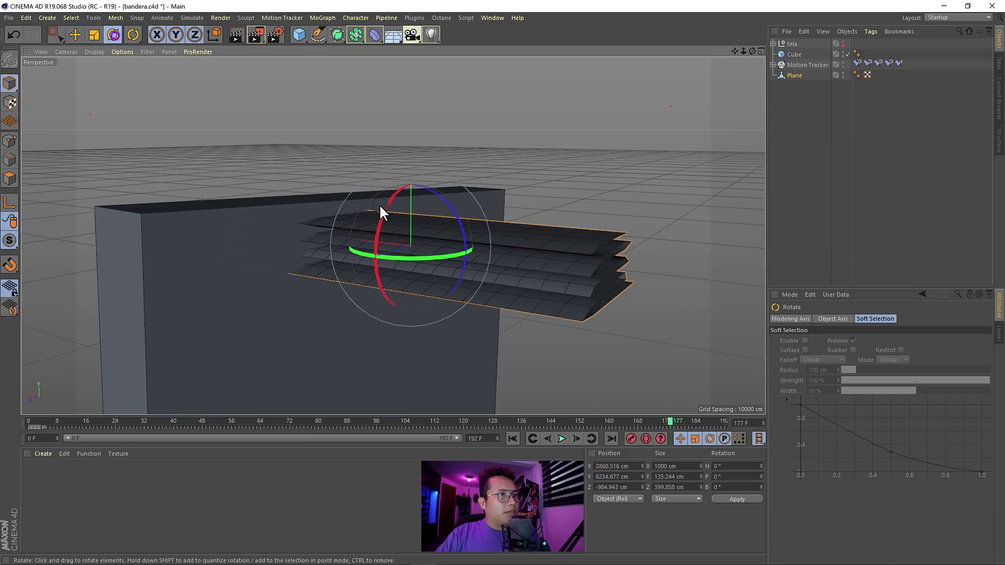
mouse_move(419, 260)
mouse_down()
mouse_move(548, 234)
mouse_move(516, 243)
mouse_up()
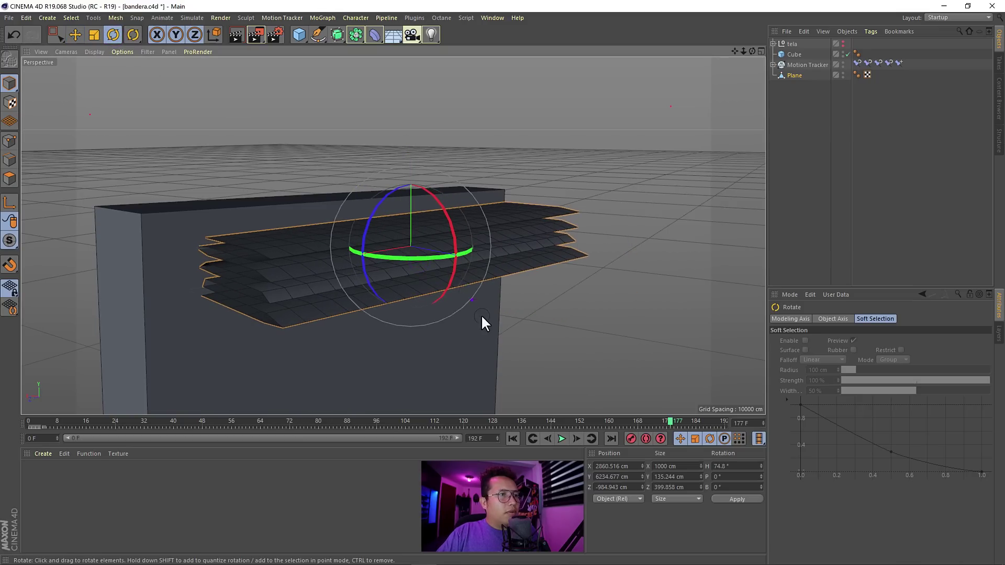
scroll(482, 315, up, 3)
mouse_move(542, 321)
alt+mouse_down()
mouse_move(522, 285)
mouse_move(493, 139)
mouse_move(505, 285)
mouse_move(433, 301)
alt+mouse_up()
mouse_move(511, 219)
mouse_down()
mouse_move(518, 213)
mouse_move(498, 264)
mouse_move(460, 195)
mouse_move(478, 222)
mouse_move(480, 99)
mouse_move(511, 235)
mouse_up()
click(75, 37)
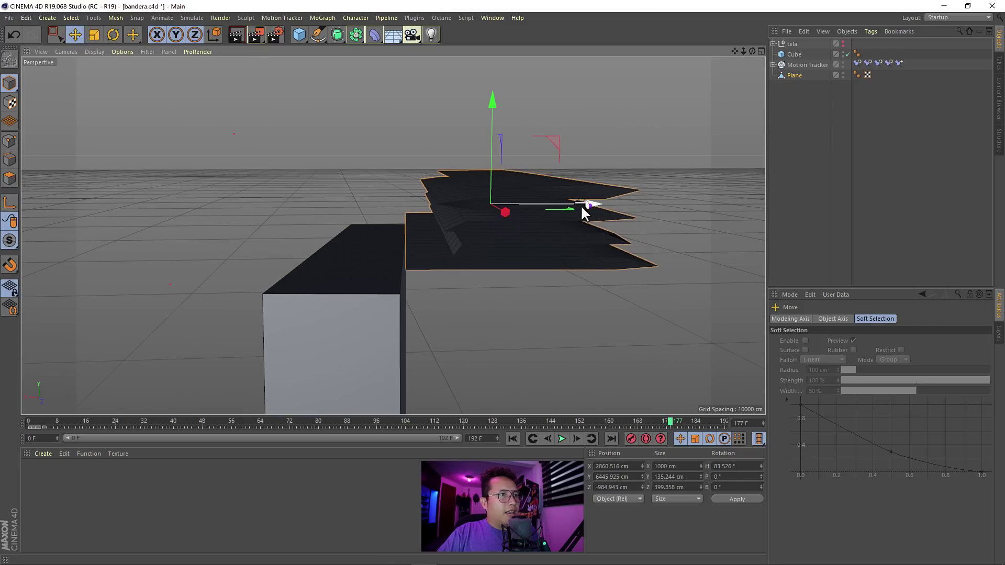
drag(580, 205, 452, 242)
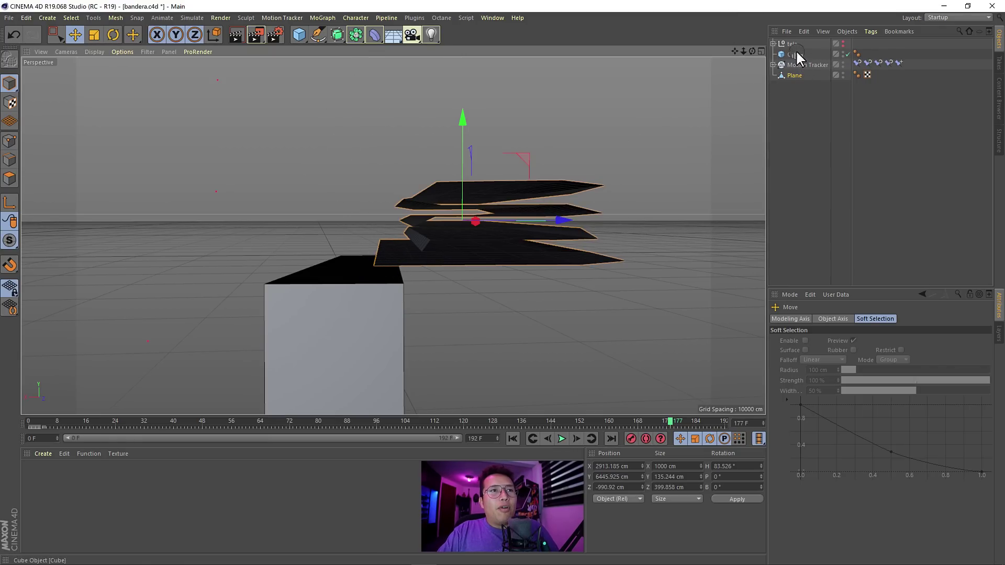
Step: Add a Cloth simulation tag to the polygon Plane
click(798, 76)
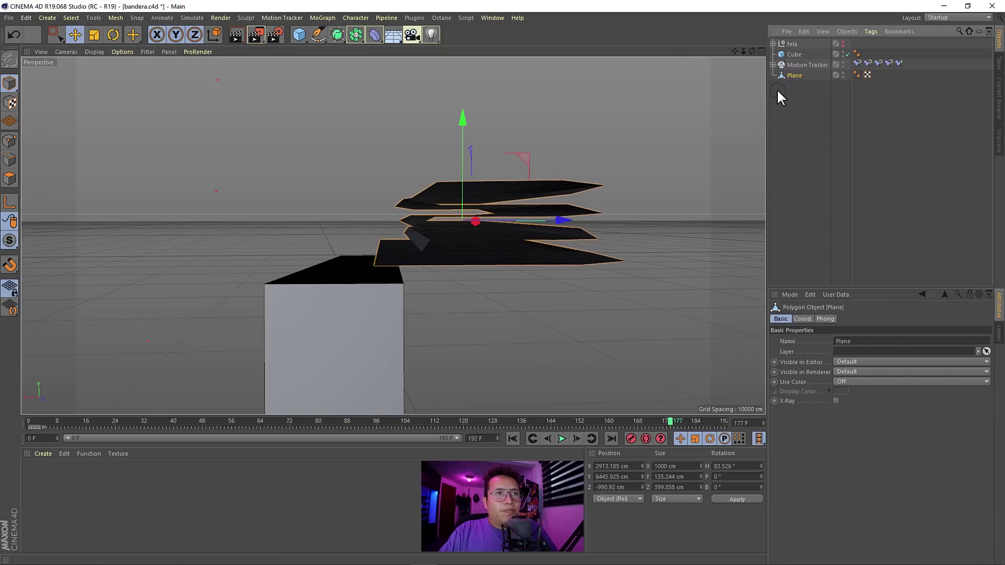
right_click(793, 75)
mouse_move(746, 239)
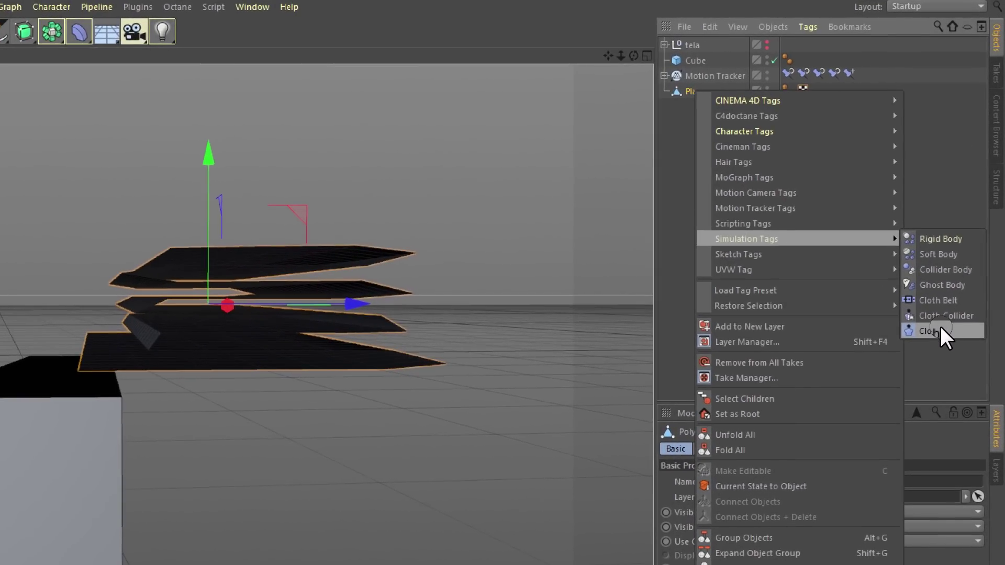
click(956, 241)
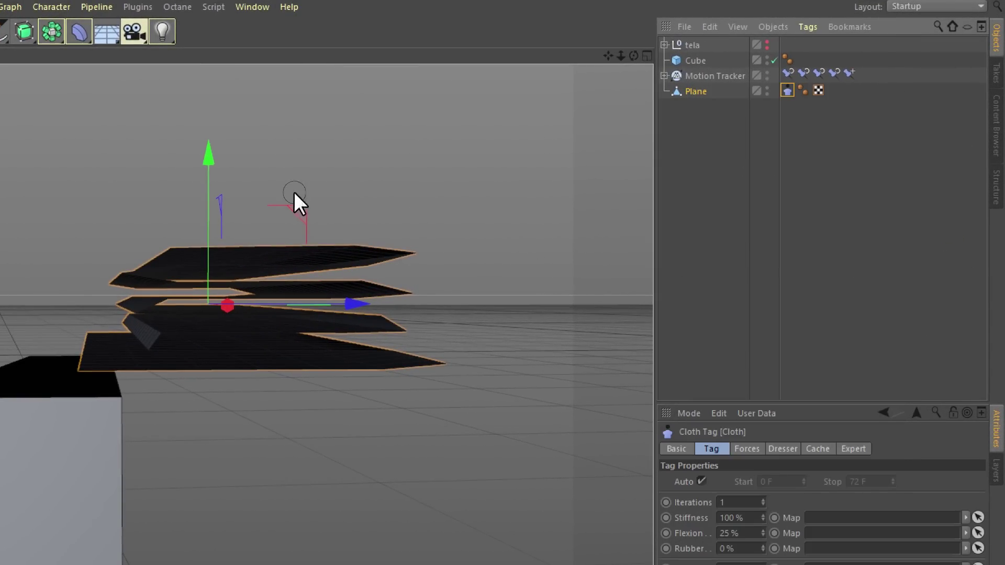
mouse_move(247, 257)
alt+middle_down()
mouse_move(230, 425)
mouse_move(209, 241)
mouse_move(224, 359)
mouse_move(25, 206)
alt+middle_up()
mouse_move(25, 205)
alt+mouse_down()
mouse_move(56, 373)
mouse_move(238, 334)
mouse_move(273, 271)
mouse_move(283, 380)
alt+mouse_up()
Step: Play the simulation to watch the cloth fall, then stop and rewind to the start
click(444, 535)
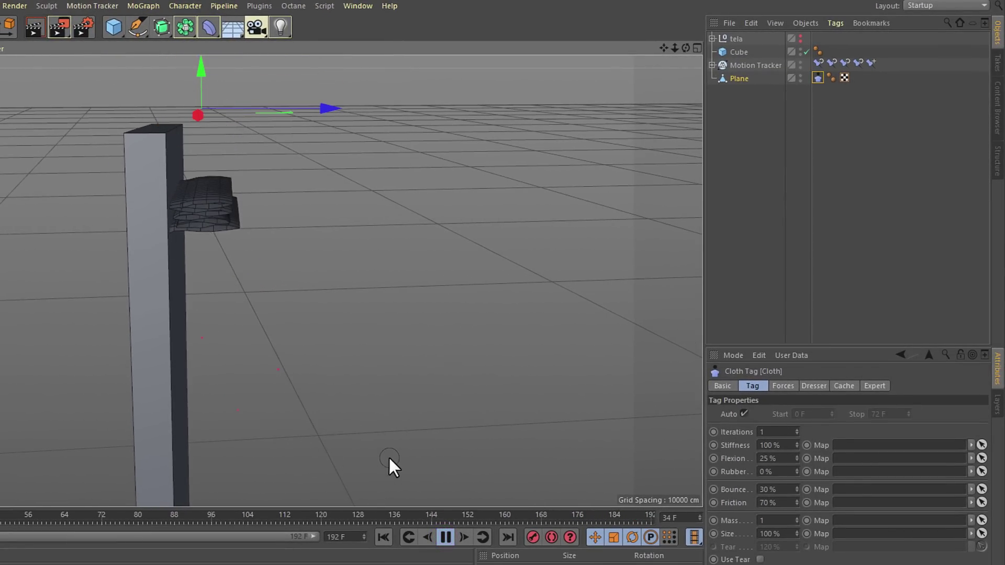
click(444, 536)
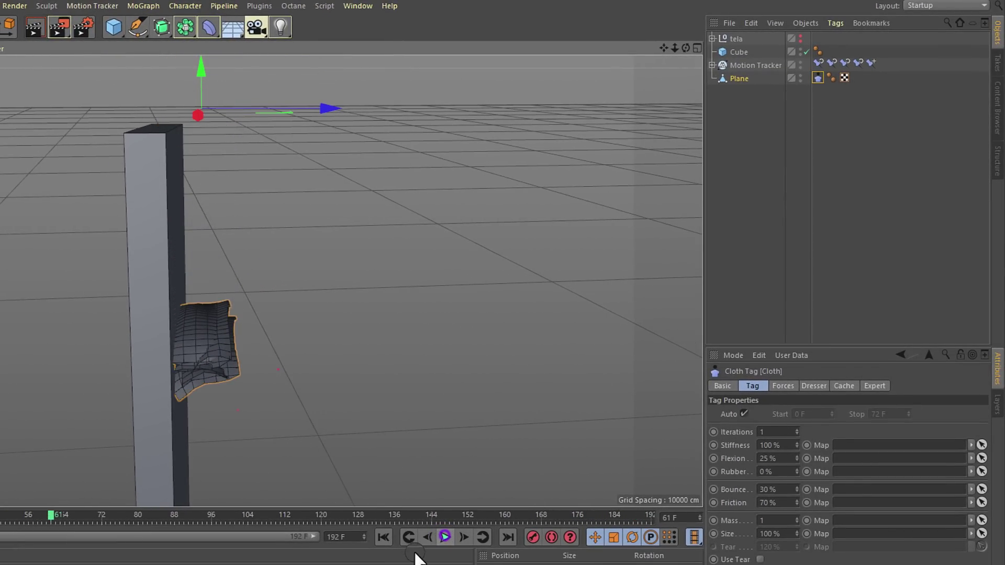
click(384, 537)
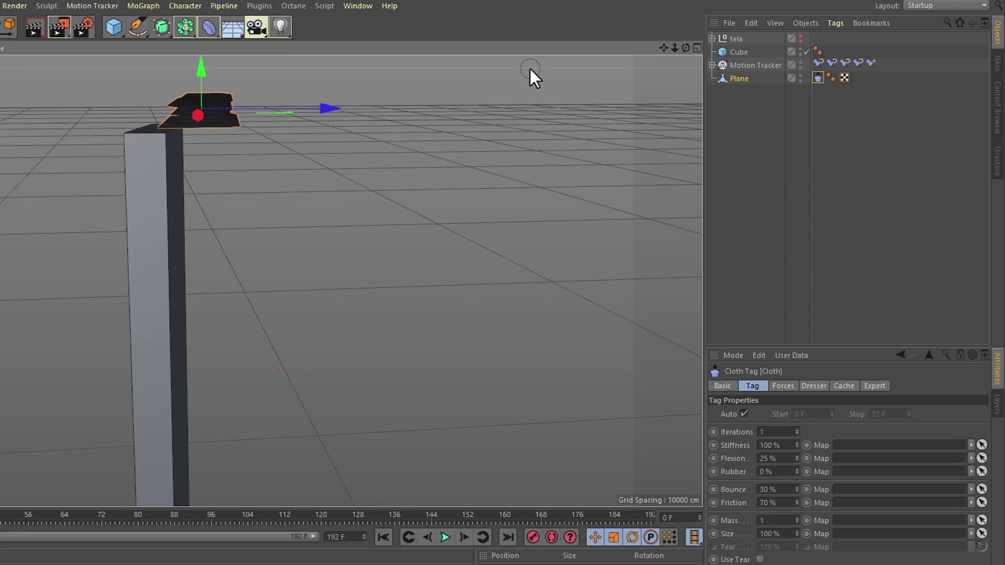
Step: Add a Cloth Collider tag to the tower Cube
click(740, 51)
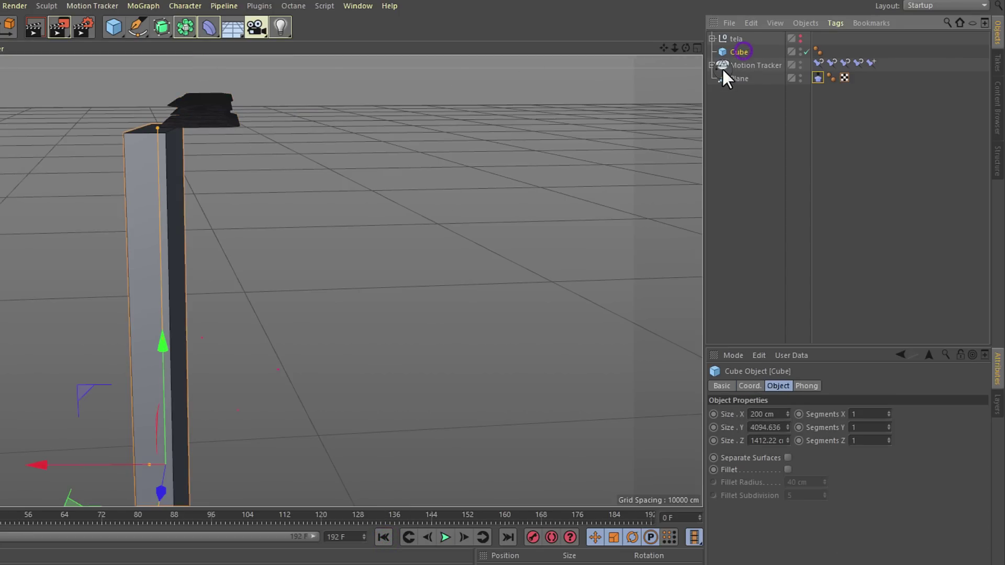
right_click(740, 52)
mouse_move(783, 180)
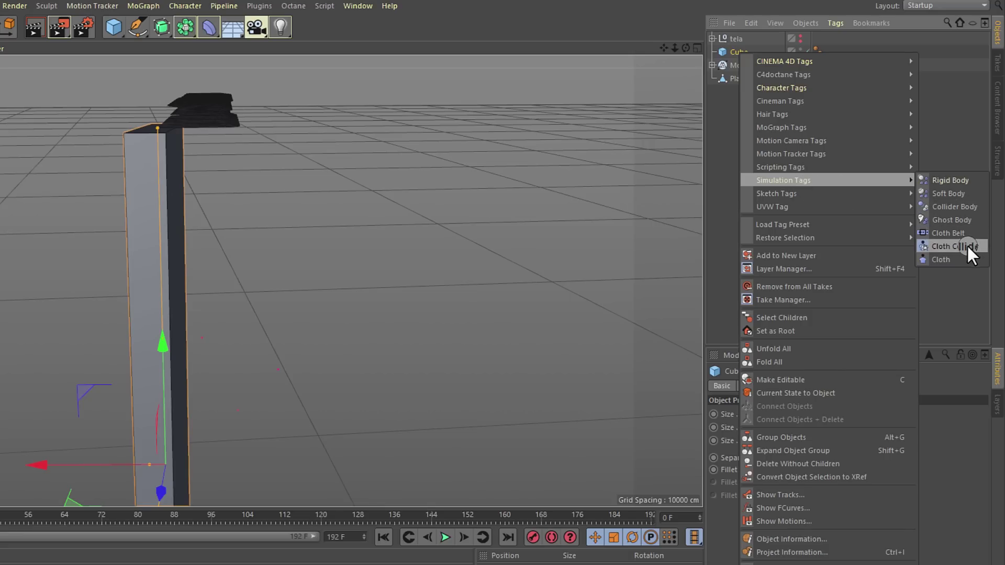
click(951, 247)
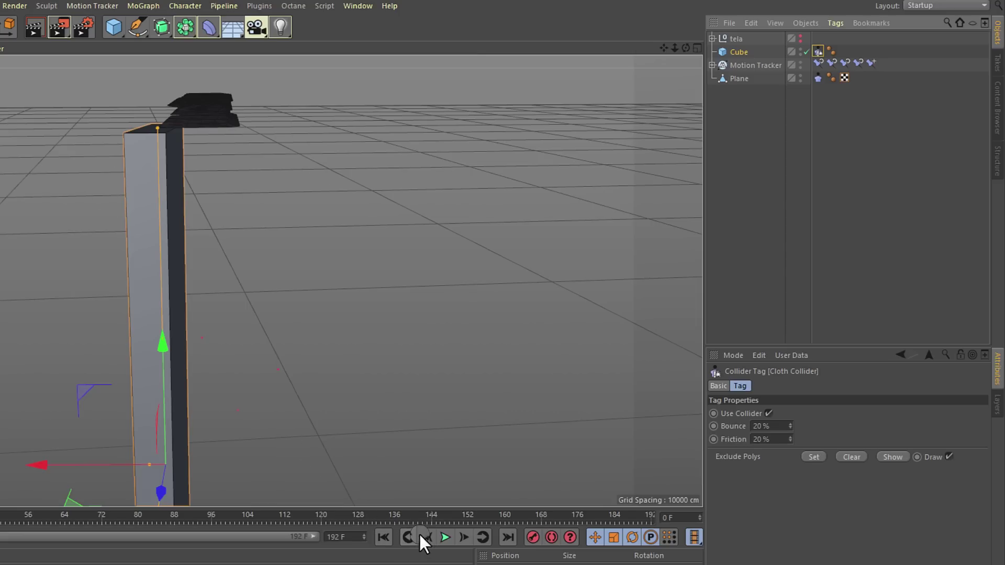
Step: Preview the cloth hitting the cube, rewind to frame 0, and reselect the Plane cloth
click(445, 537)
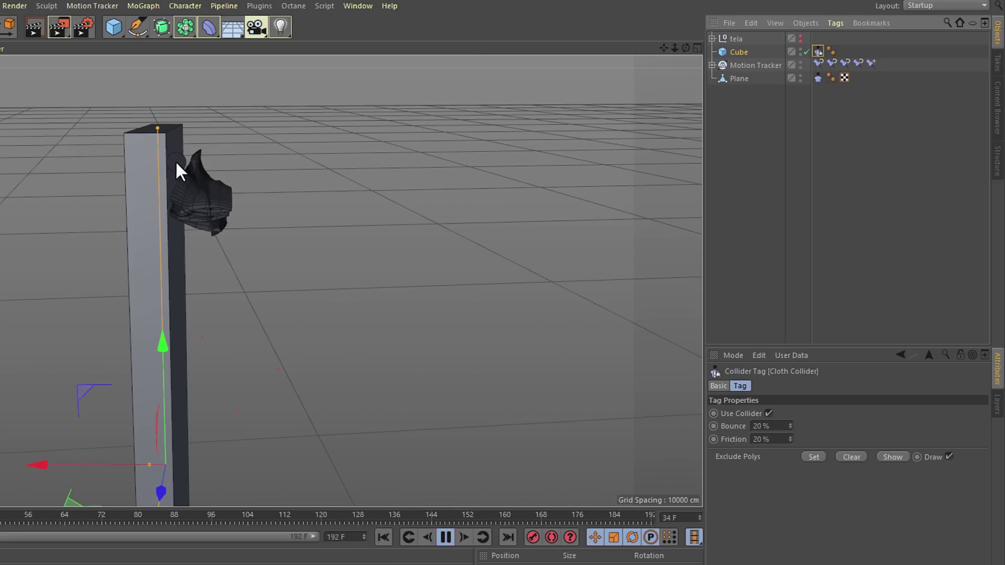
click(446, 536)
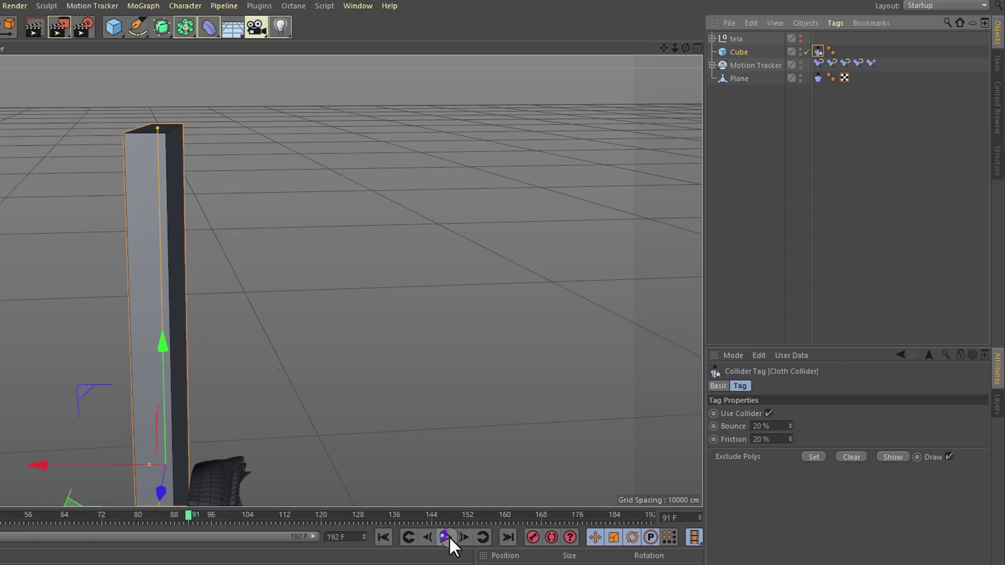
click(384, 537)
mouse_move(205, 216)
alt+mouse_down()
mouse_move(209, 118)
mouse_move(193, 109)
mouse_move(298, 328)
mouse_move(263, 250)
mouse_move(304, 210)
alt+mouse_up()
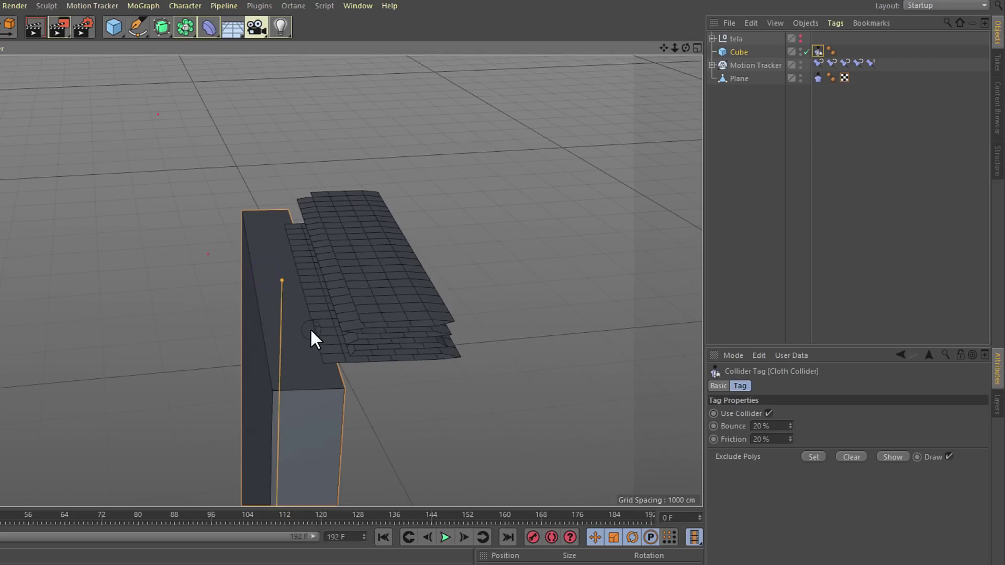
mouse_move(311, 329)
alt+mouse_down()
mouse_move(303, 277)
mouse_move(327, 314)
mouse_move(285, 277)
mouse_move(310, 207)
mouse_move(368, 228)
alt+mouse_up()
click(744, 78)
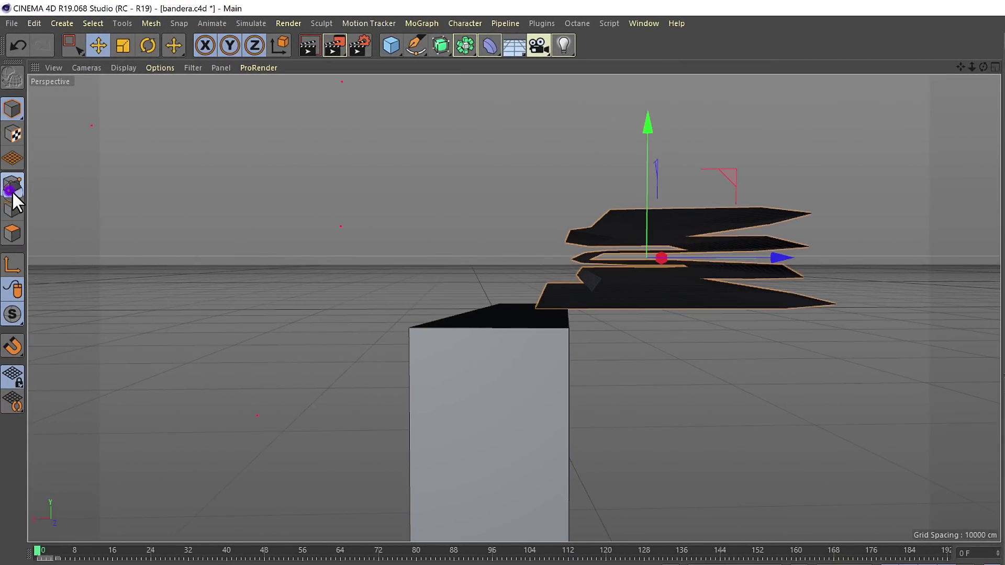
Step: Box-select the cloth's top-edge points in Points mode and pin them in the Cloth tag's Dresser settings
click(11, 190)
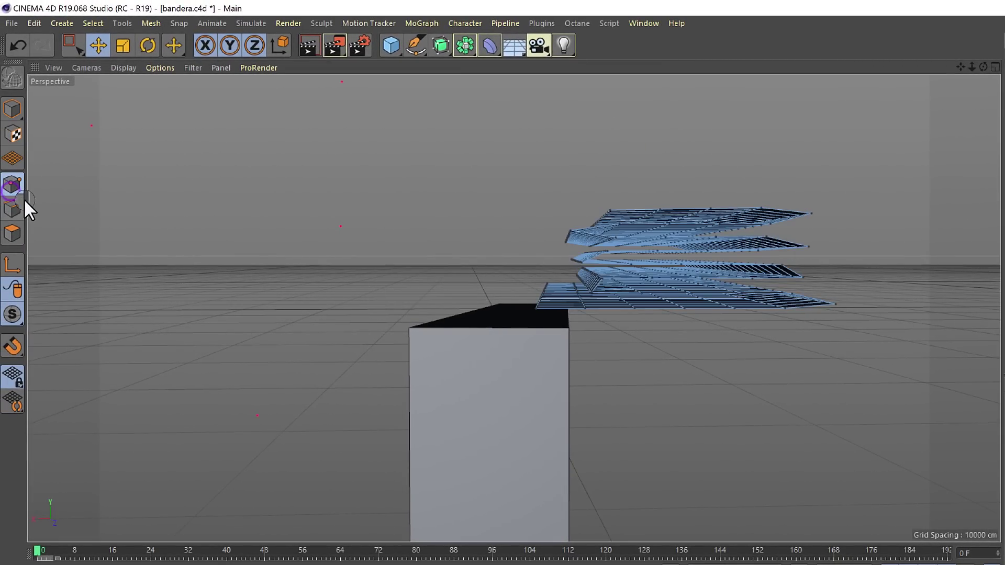
click(72, 47)
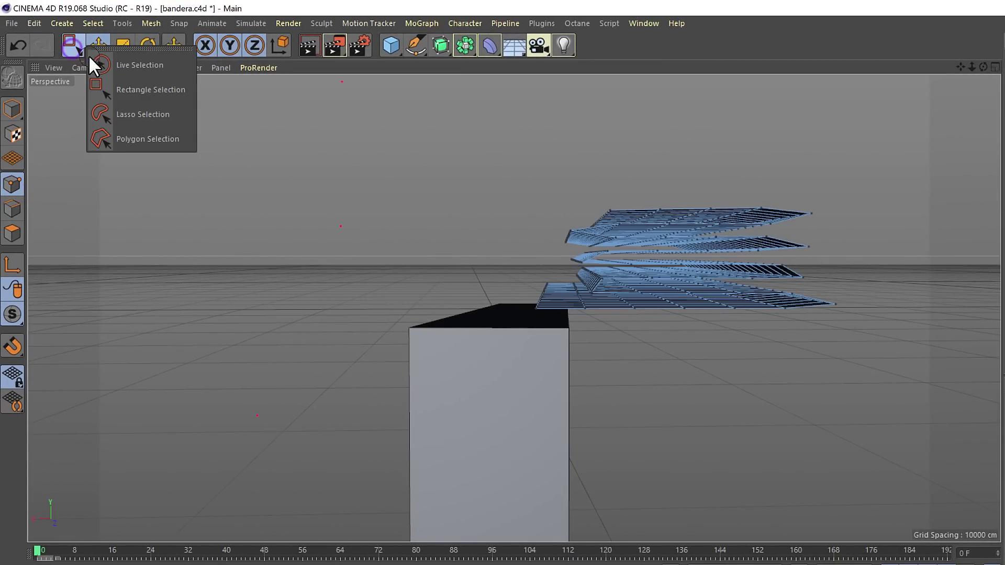
click(128, 90)
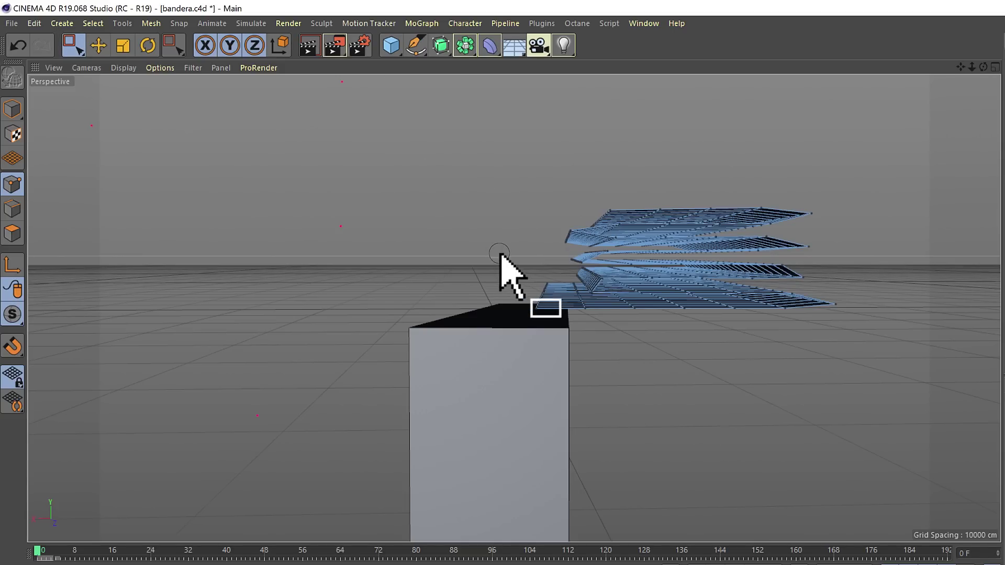
drag(507, 255, 555, 317)
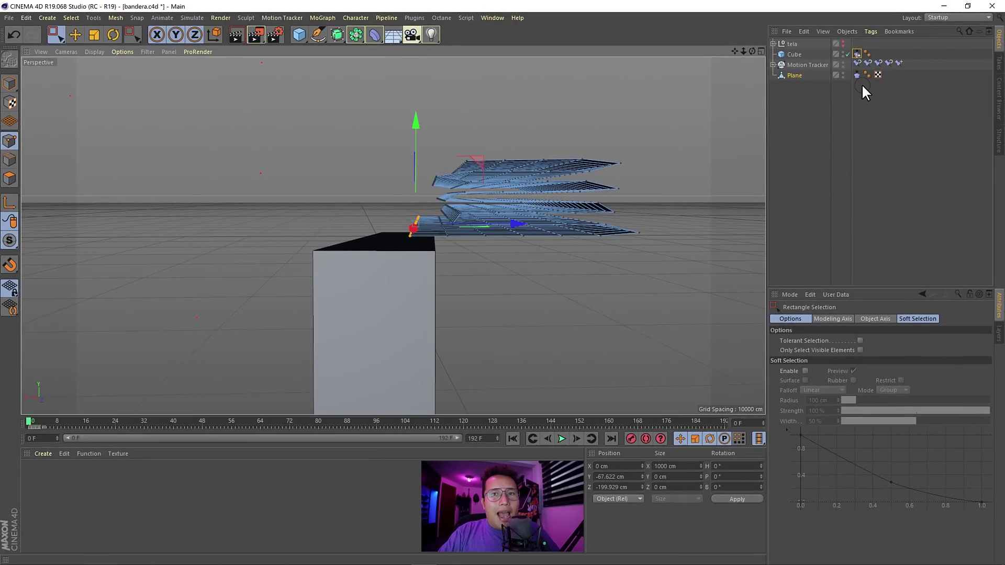
click(856, 75)
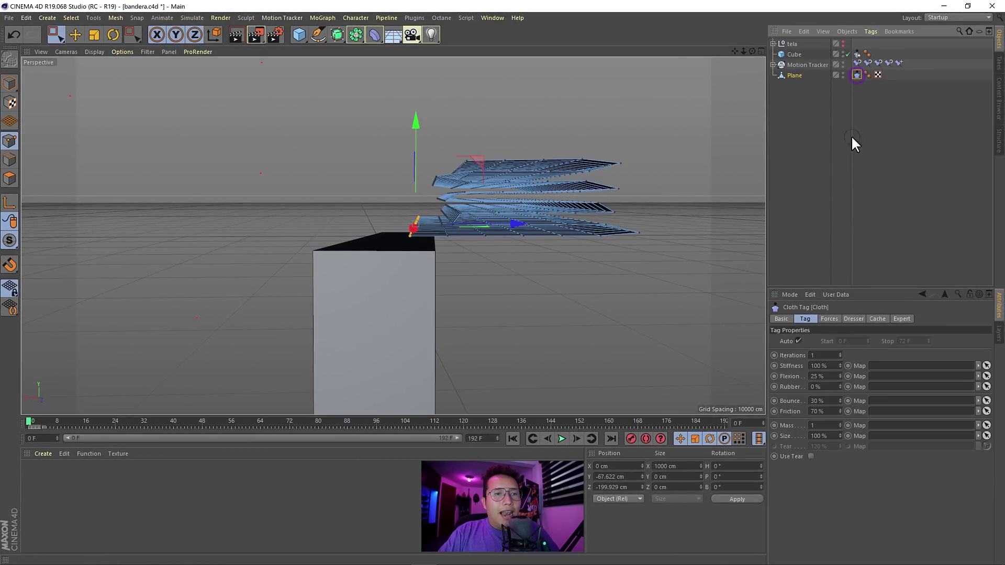
click(854, 318)
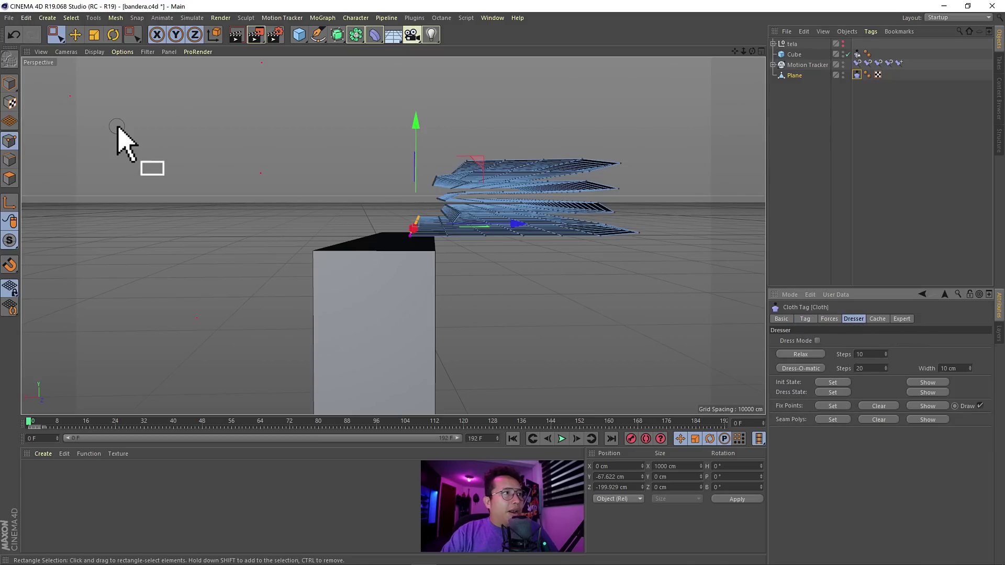
Step: Return to Model mode, deselect the cloth, and play the simulation with the pinned edge
click(10, 84)
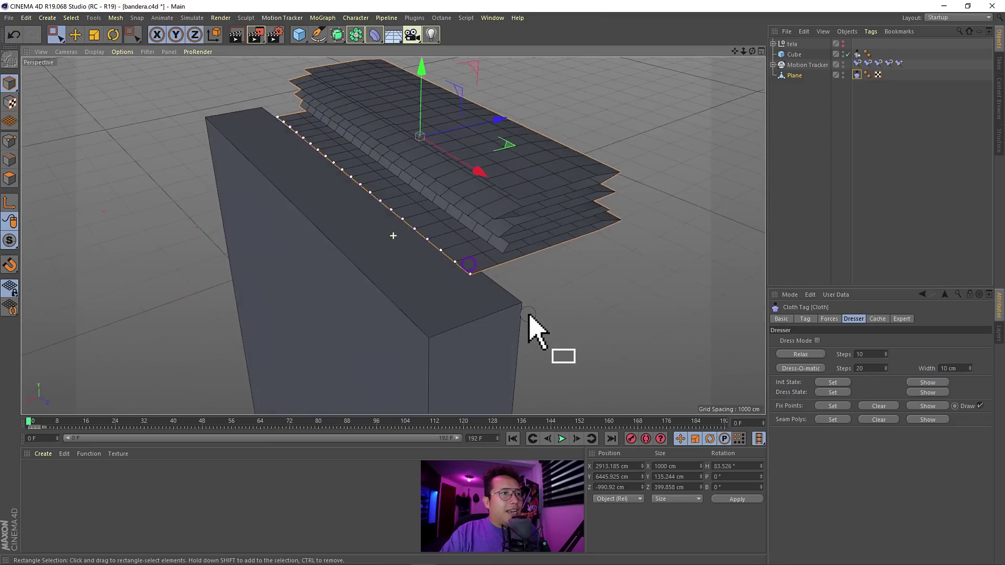
alt+drag(482, 288, 472, 276)
click(804, 138)
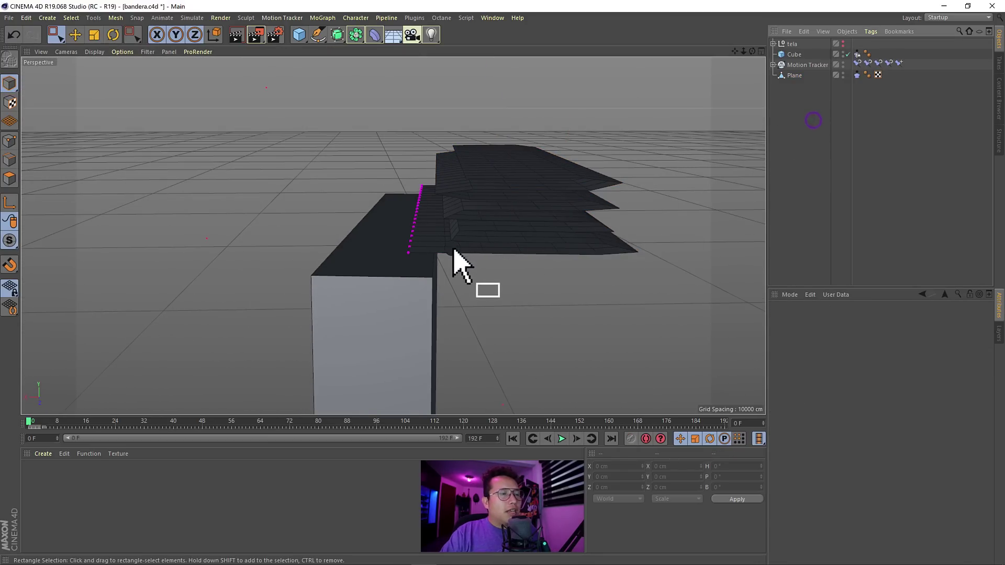
alt+drag(502, 235, 422, 230)
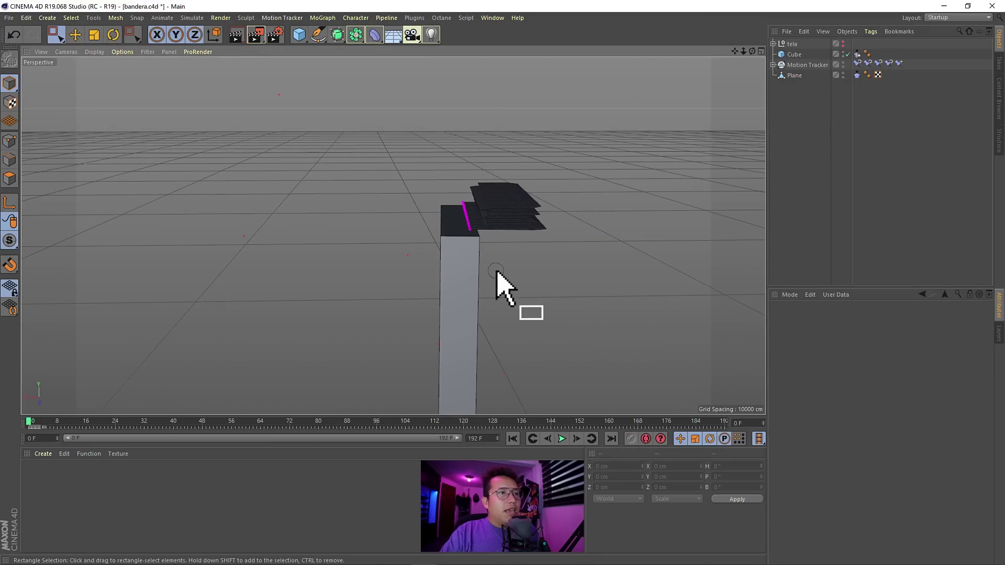
scroll(444, 140, down, 3)
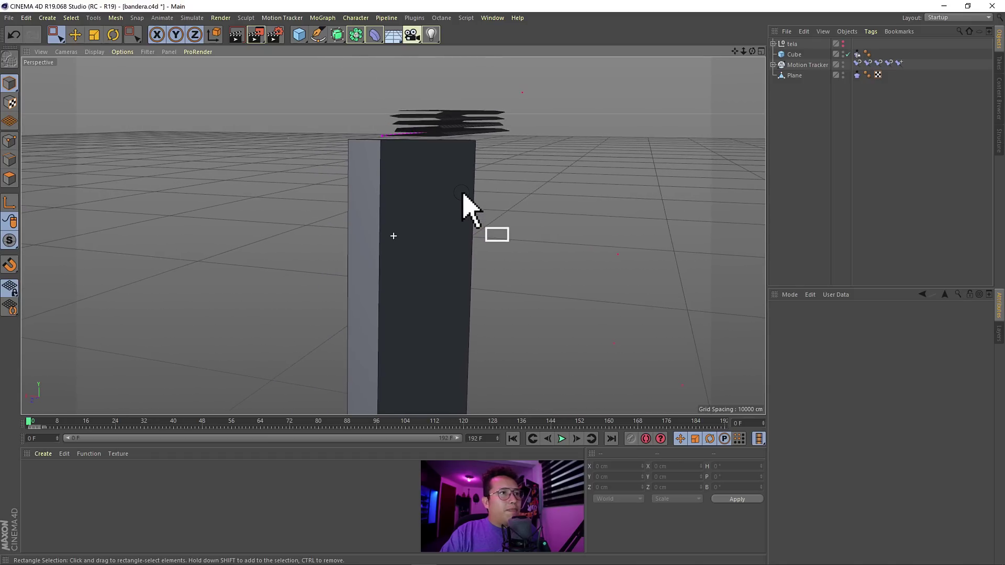
click(562, 439)
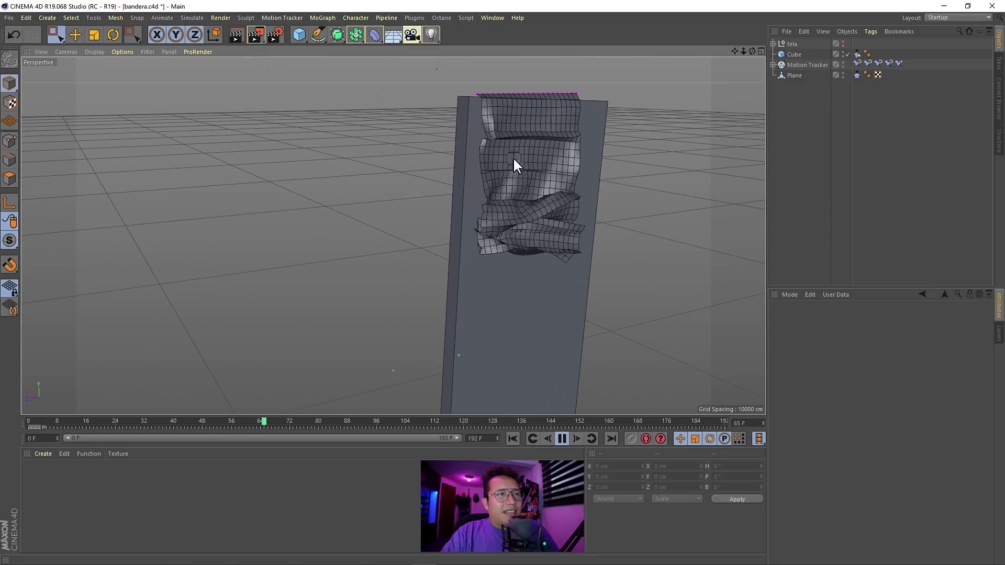
Step: Stop the test at frame 91, rewind to frame 0 and show the Plane cloth's Expert collision settings
click(562, 439)
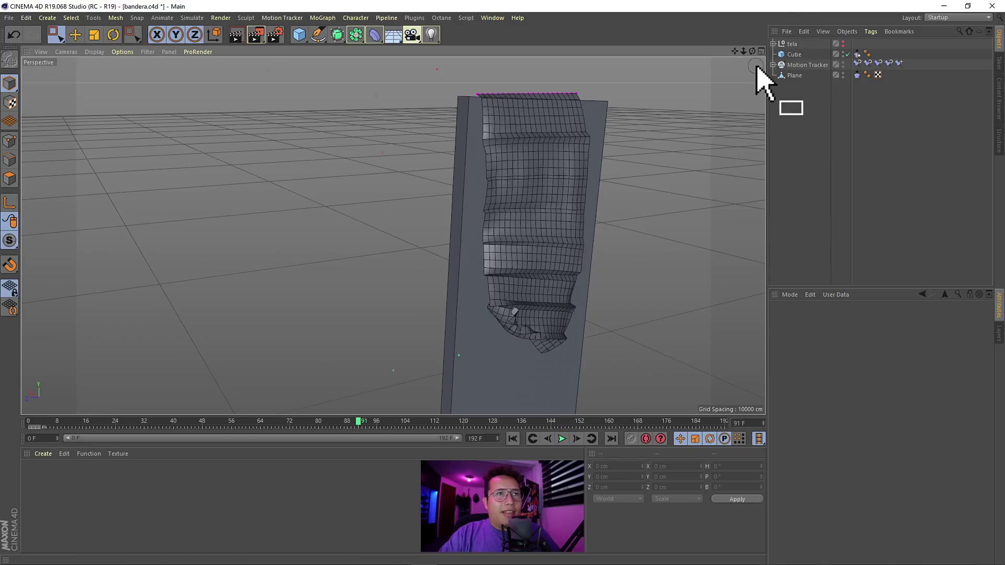
click(795, 76)
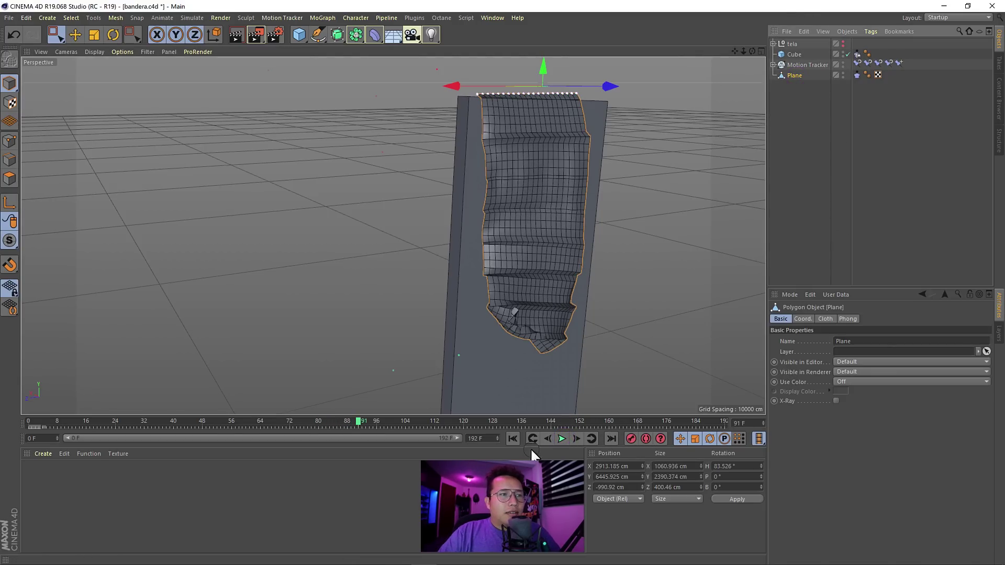
click(516, 439)
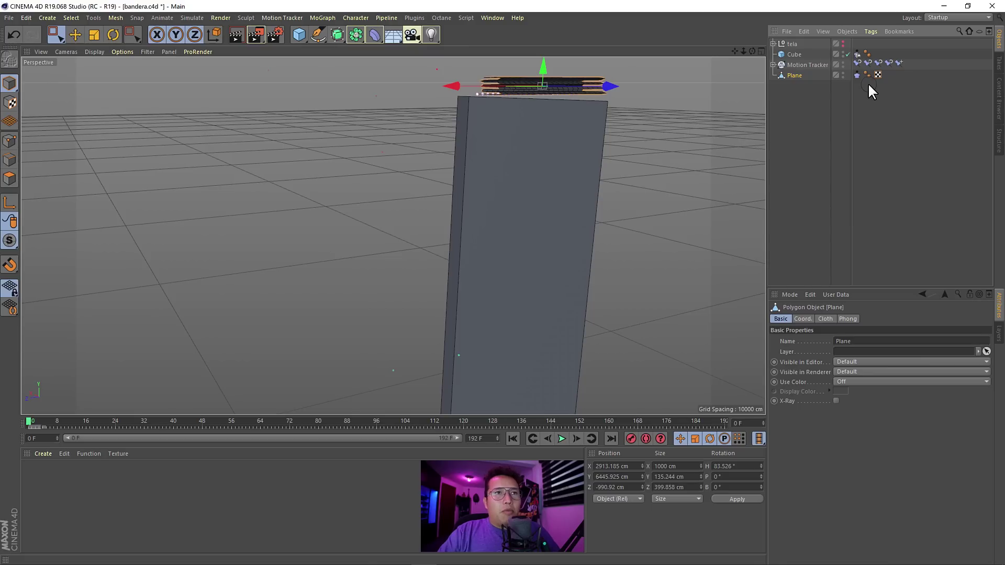
click(857, 75)
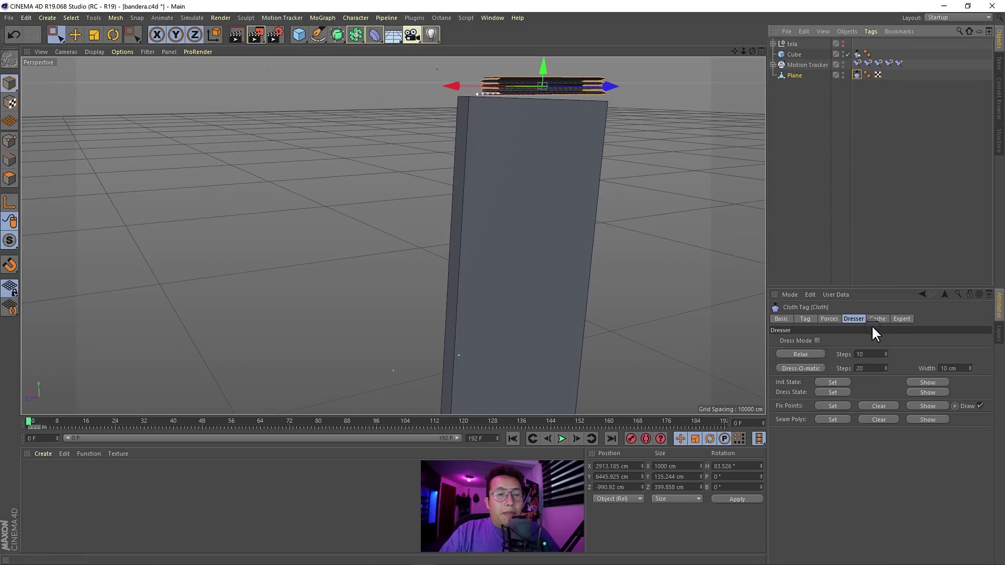
click(899, 319)
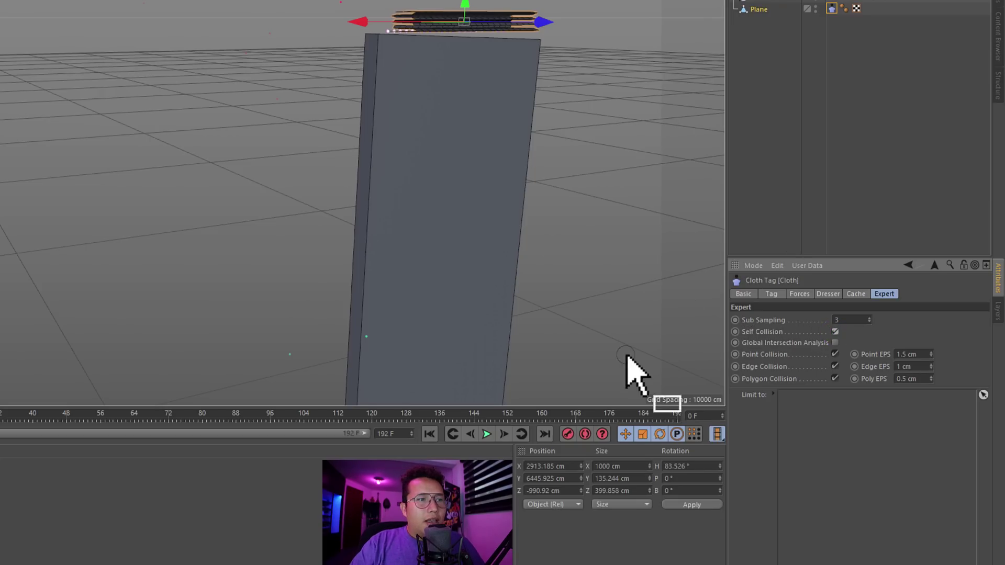
Step: Replay the drape to frame 131, then show the Cloth tag's stiffness and iteration settings
click(486, 434)
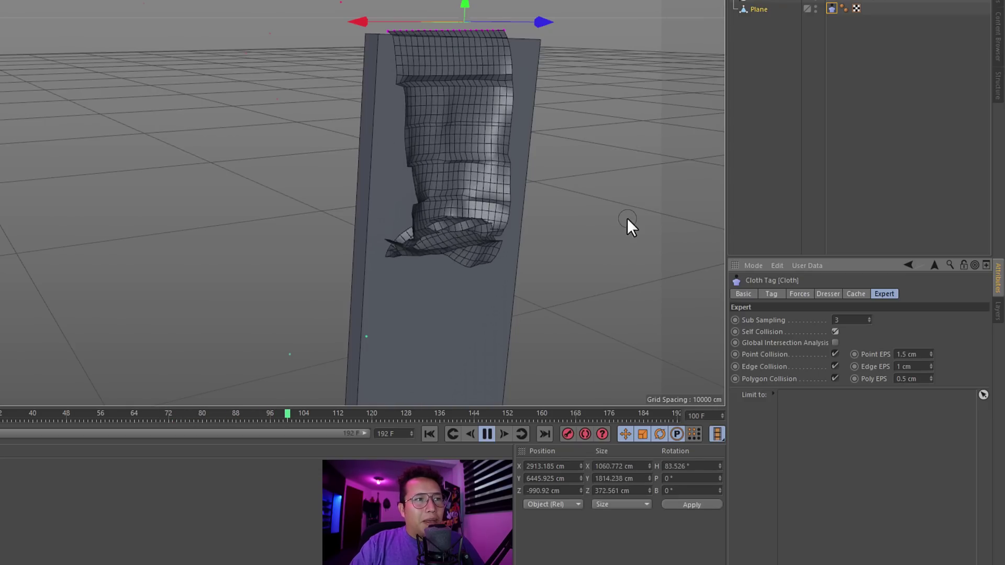
click(486, 435)
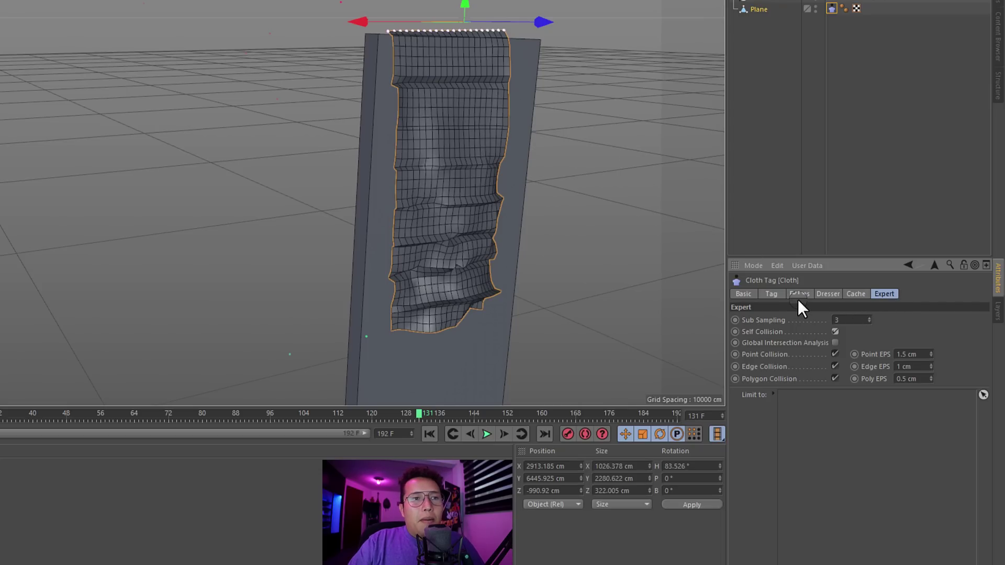
click(778, 294)
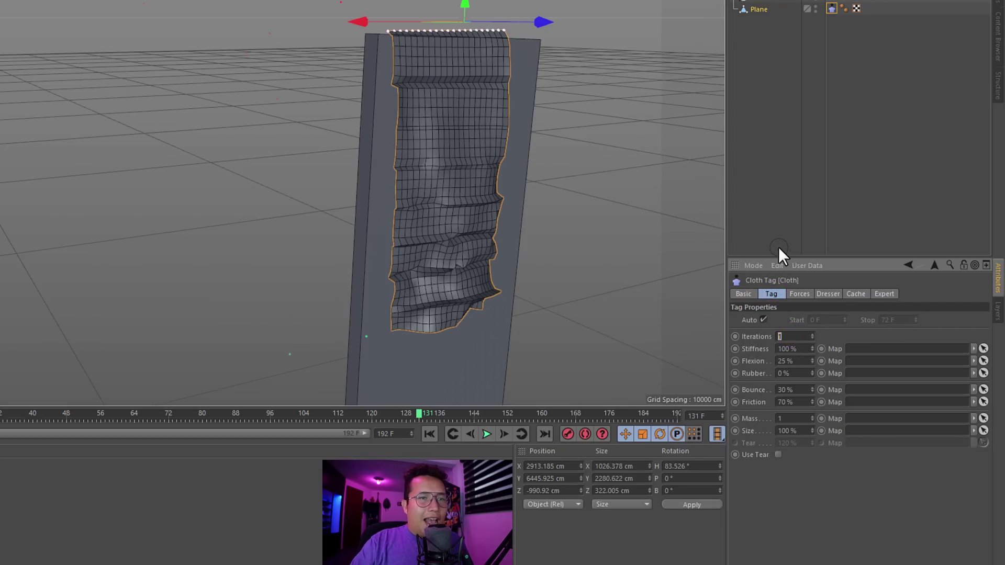
Step: Set the cloth to 5 iterations and 90% stiffness
text(5)
key(Return)
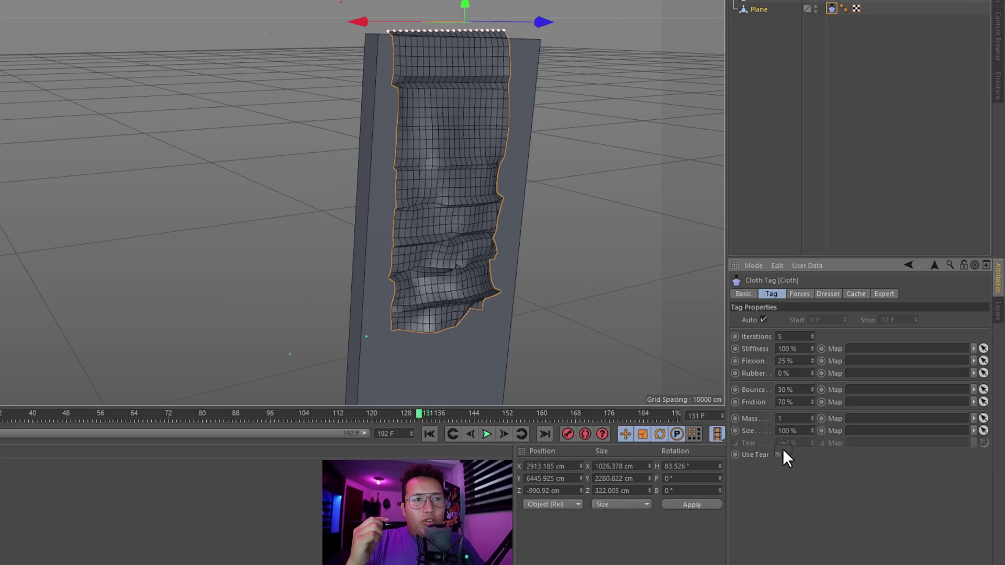
click(789, 349)
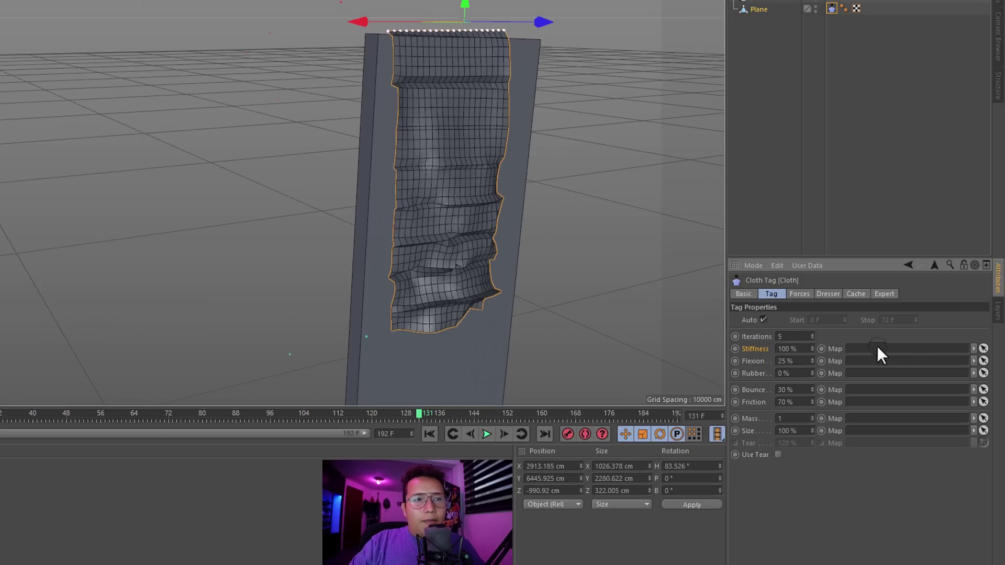
double_click(800, 350)
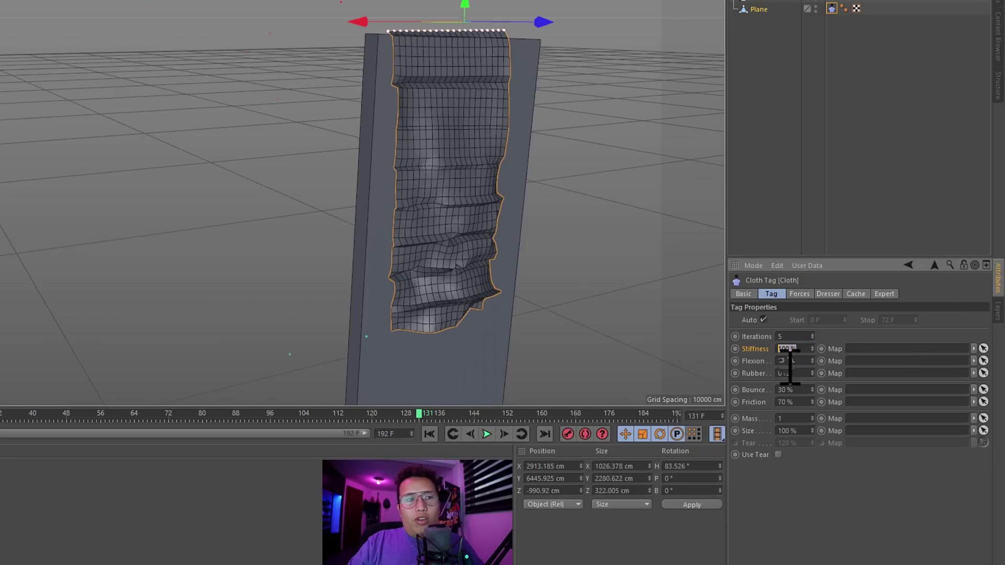
double_click(801, 349)
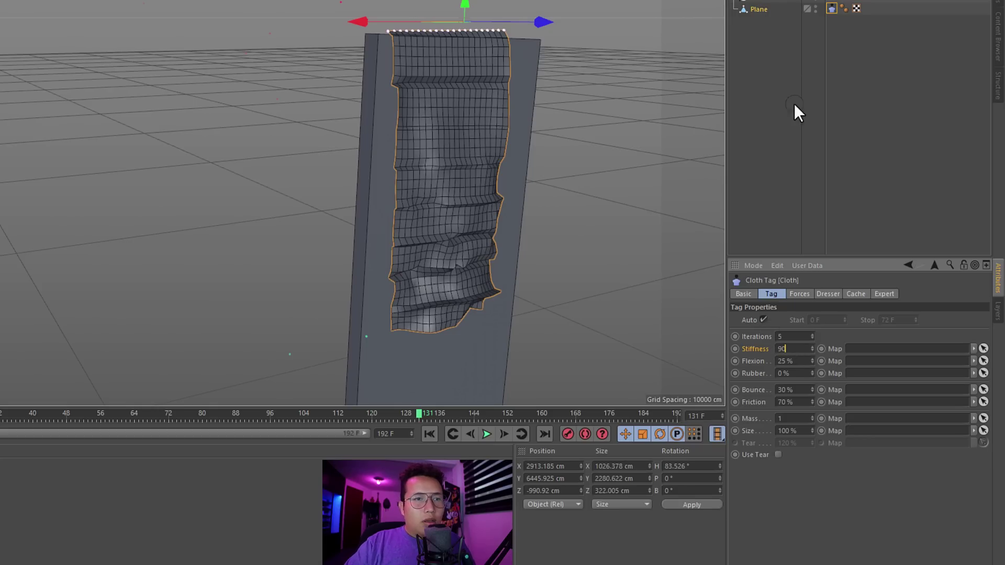
text(90)
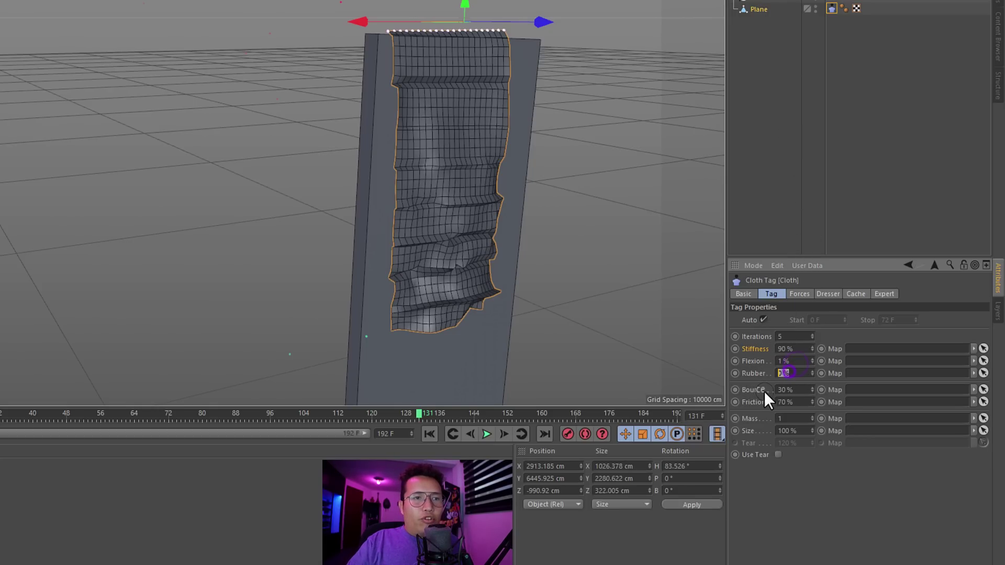
text(0)
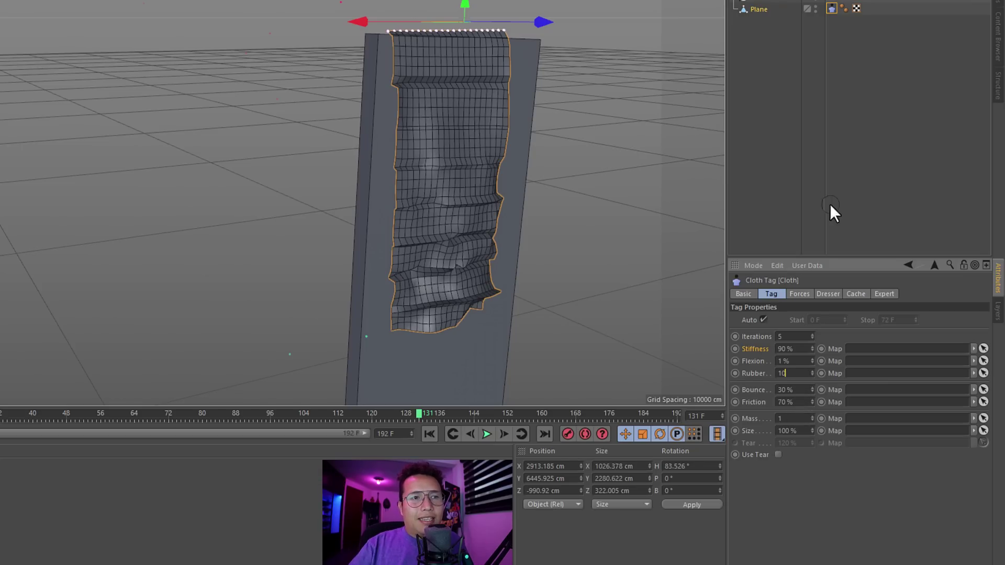
Step: Set cloth Bounce 5%, Friction 85% and Mass 3, then rewind to frame 0
click(804, 389)
double_click(785, 390)
text(5)
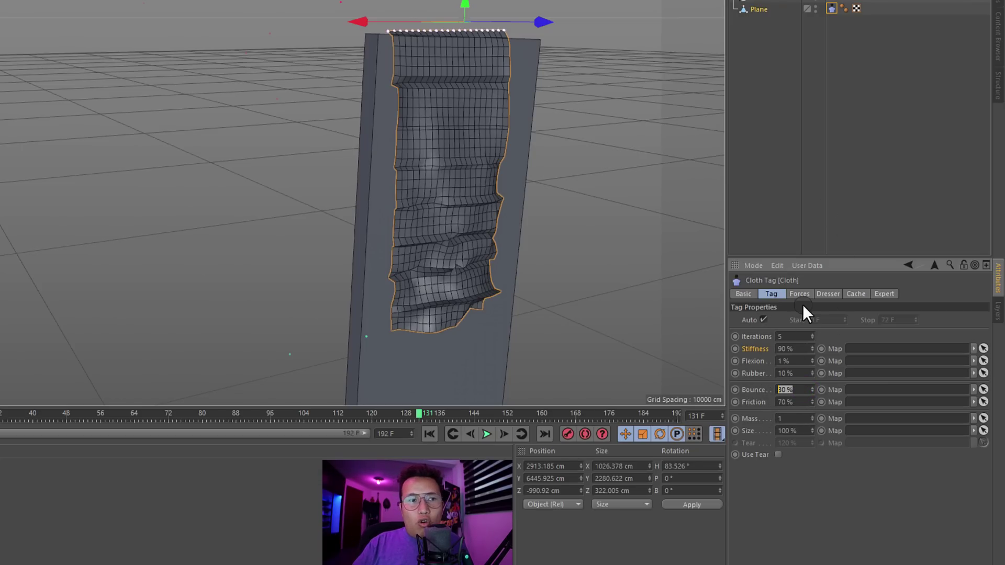
double_click(801, 402)
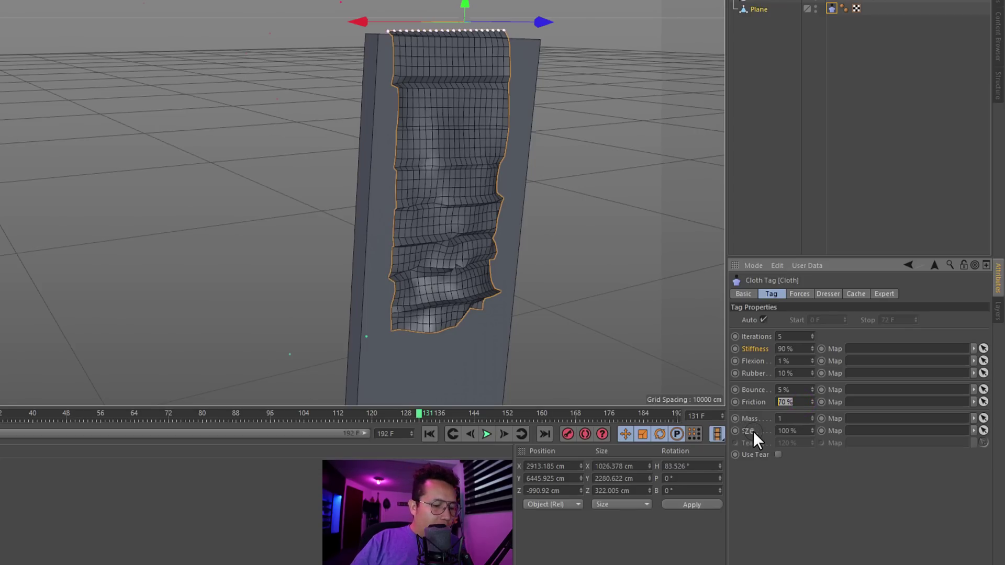
text(85)
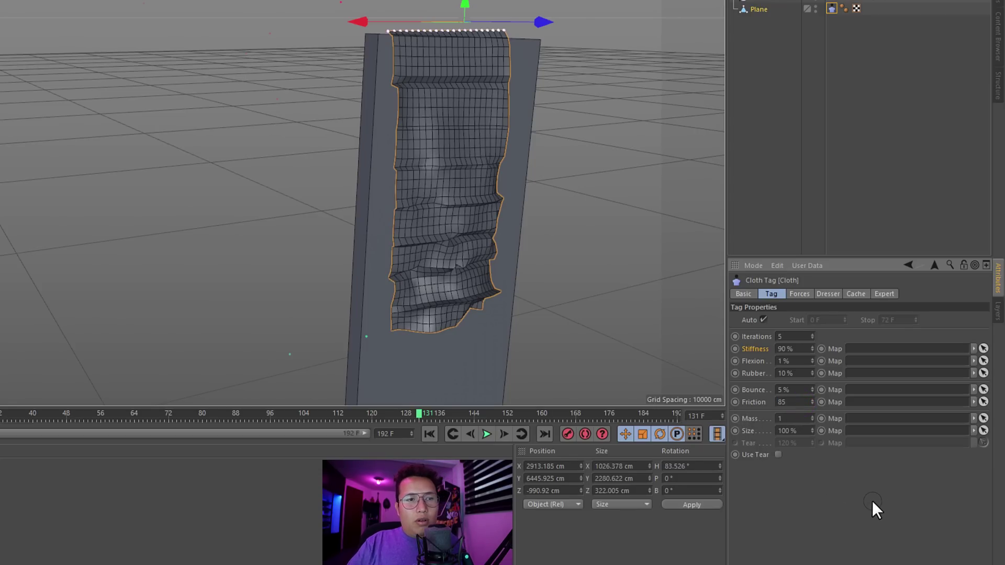
double_click(795, 418)
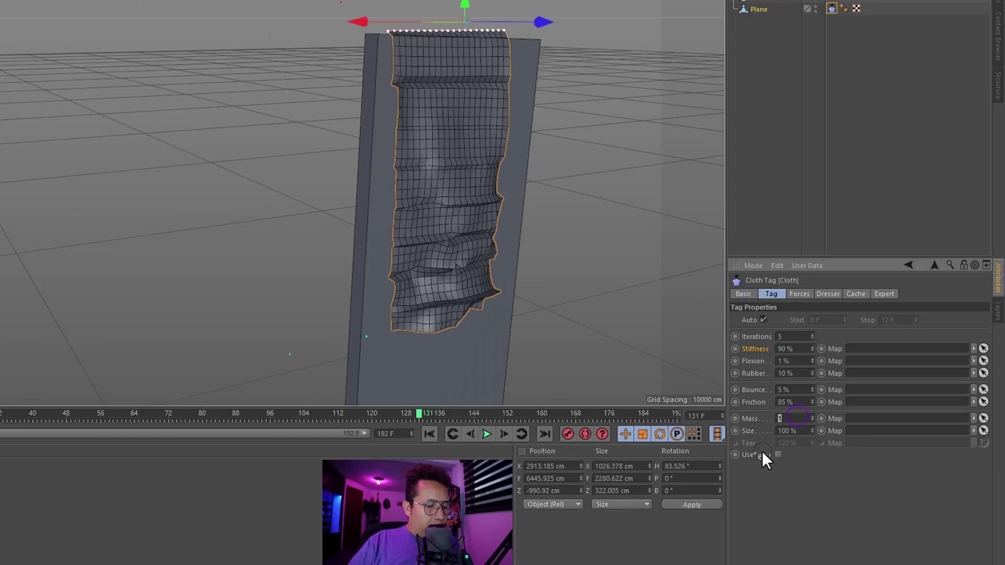
text(3)
key(Return)
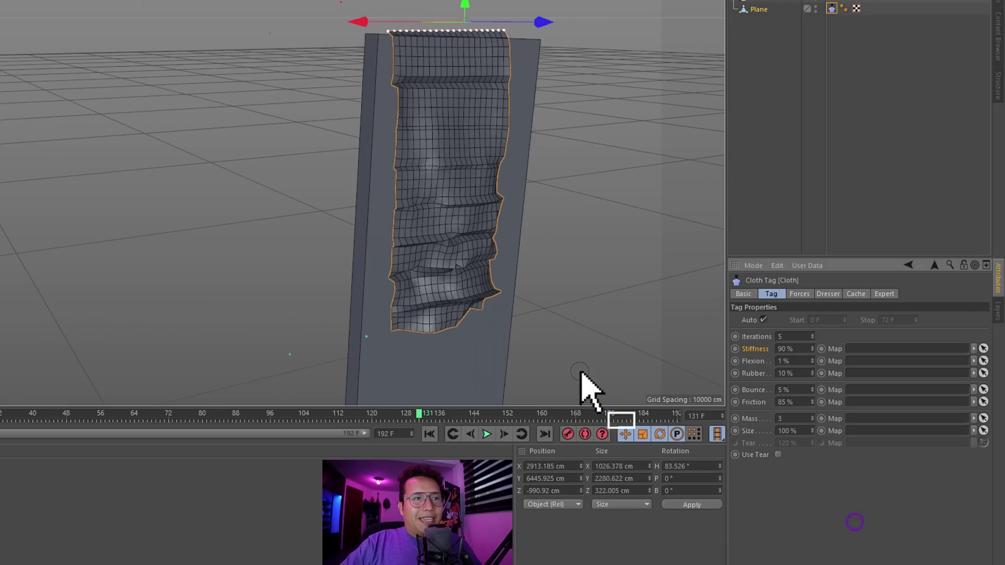
click(429, 438)
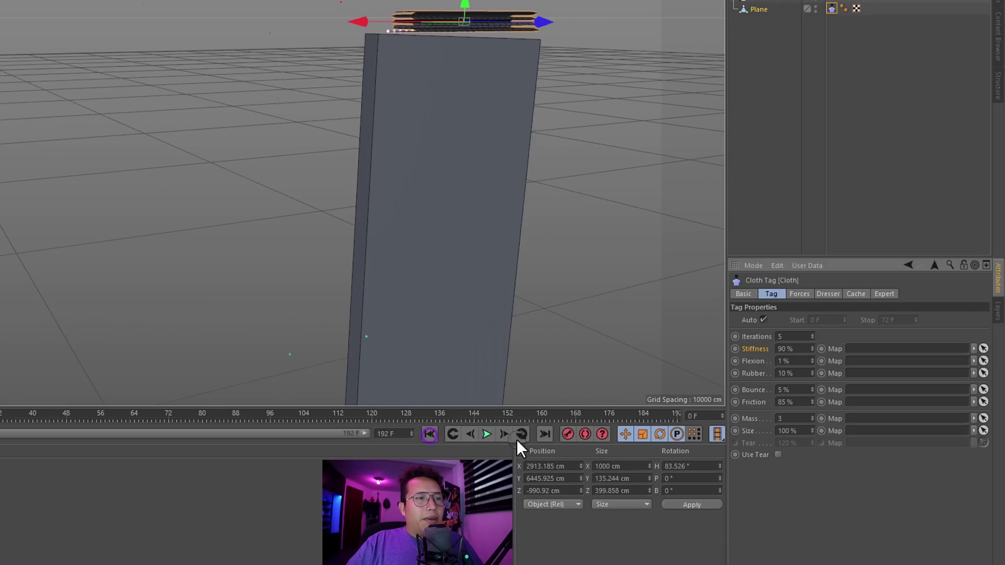
Step: Replay the simulation and set the Cloth tag to Iterations 3 and Stiffness 50%
click(487, 435)
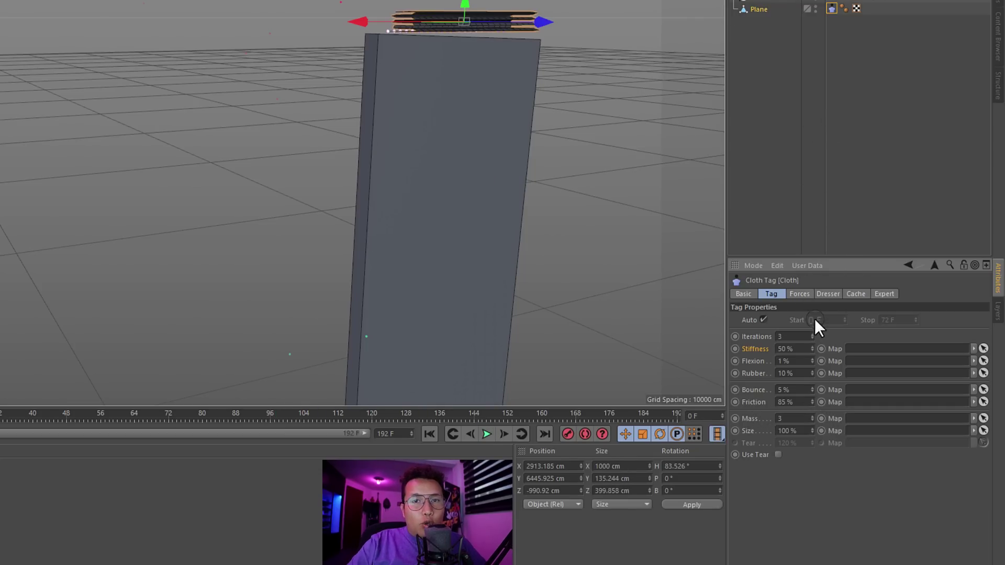
click(795, 348)
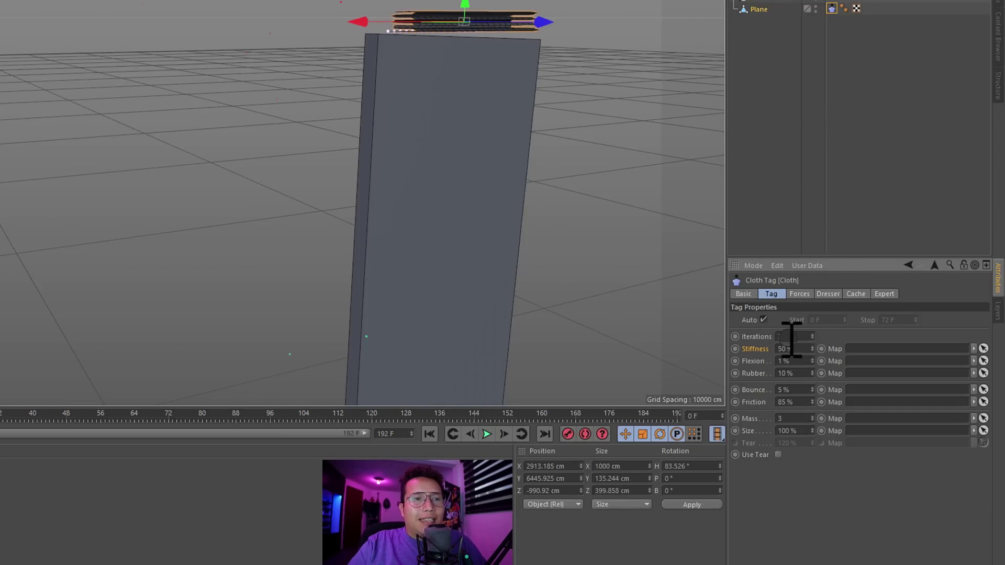
text(15)
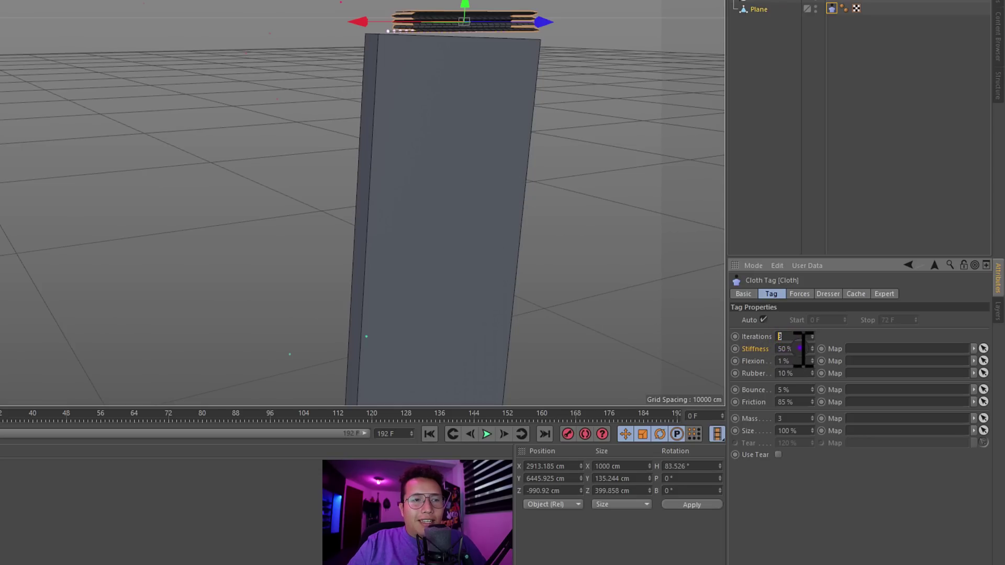
click(801, 348)
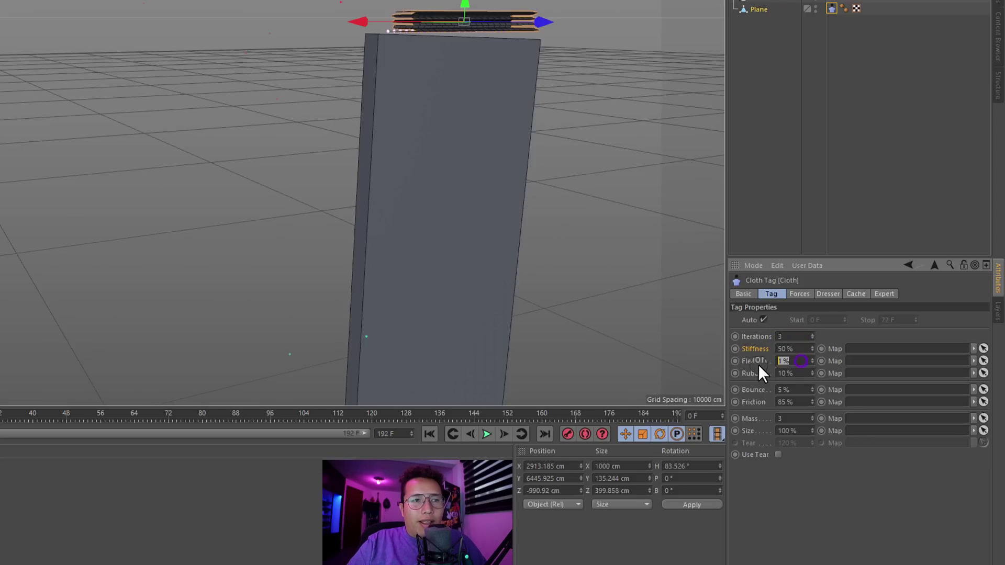
click(796, 373)
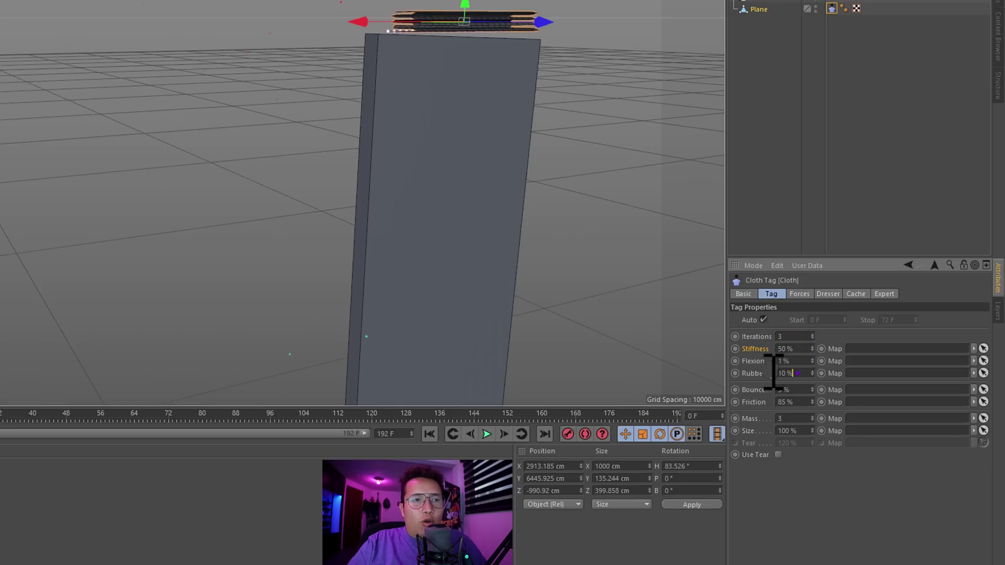
text(85)
click(798, 418)
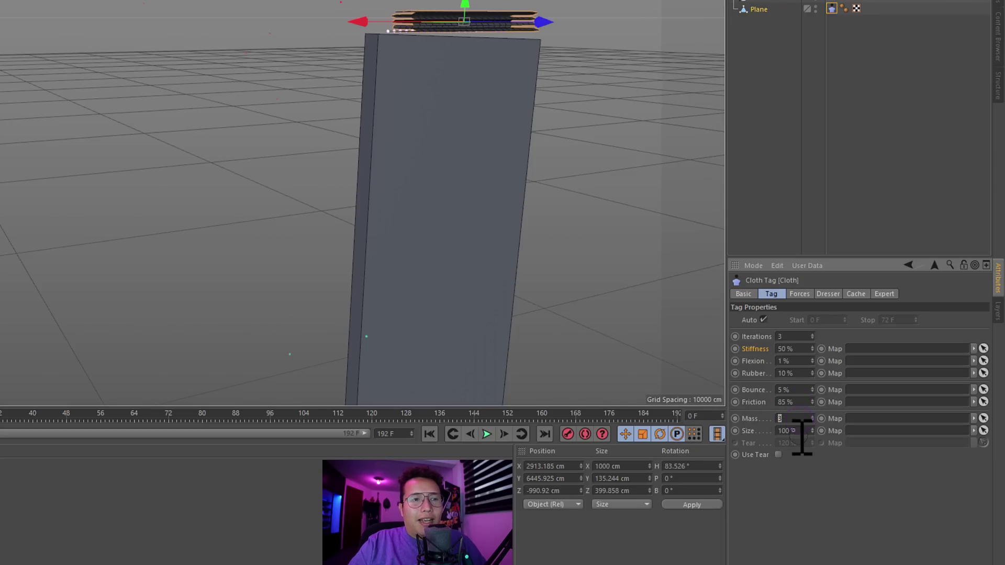
click(798, 431)
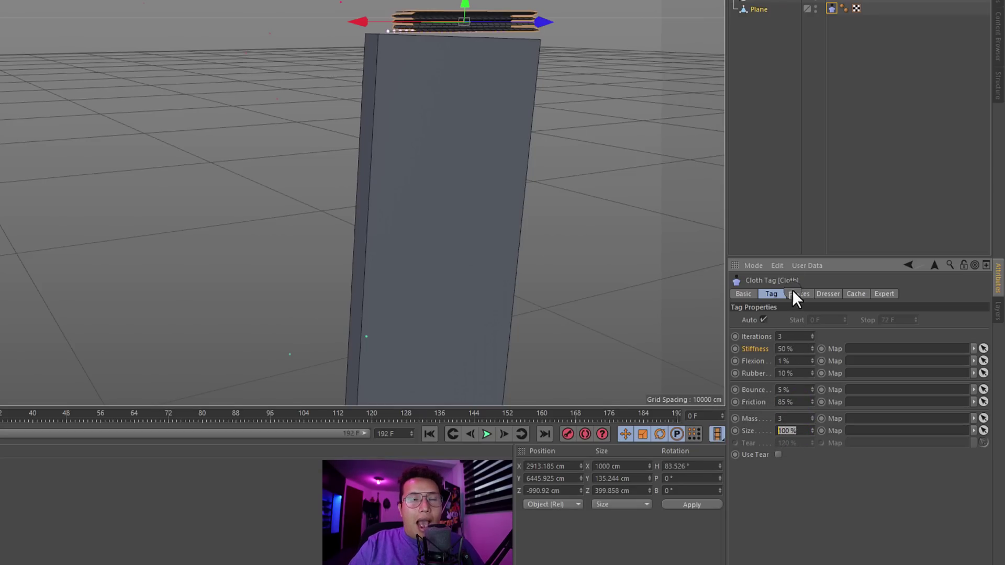
Step: Give the tower Cube's Cloth Collider tag 5% bounce and 35% friction
click(821, 1)
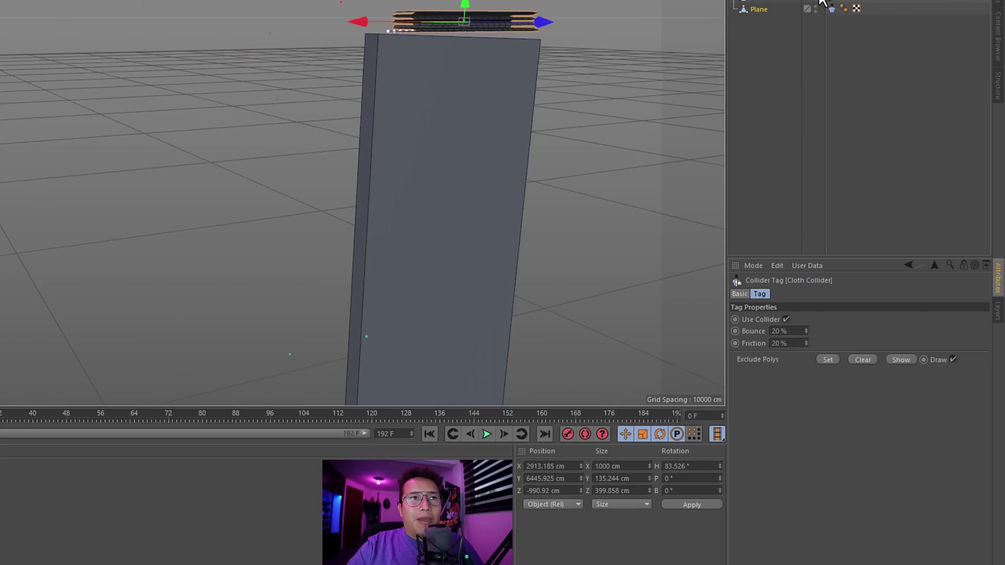
click(799, 332)
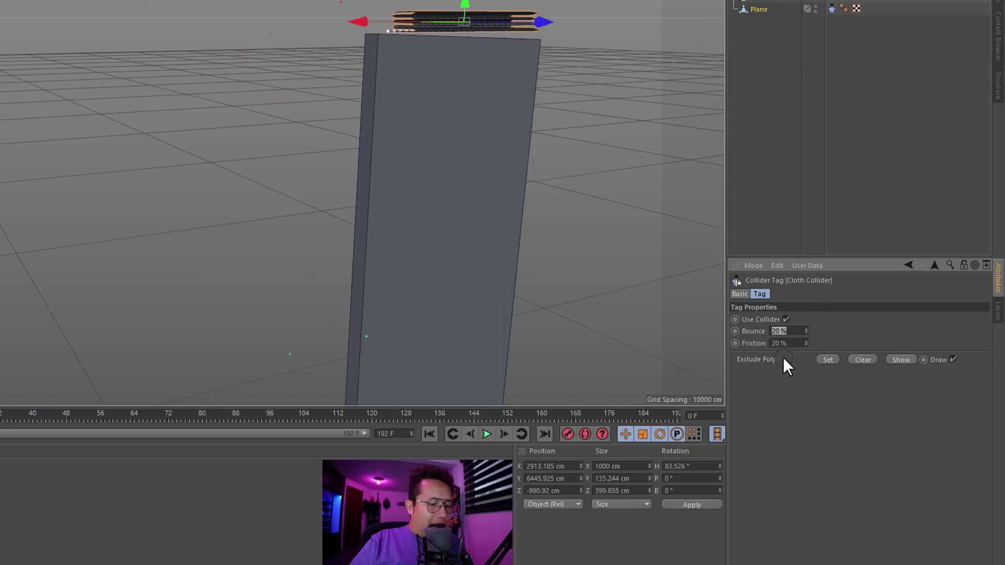
text(5)
click(791, 342)
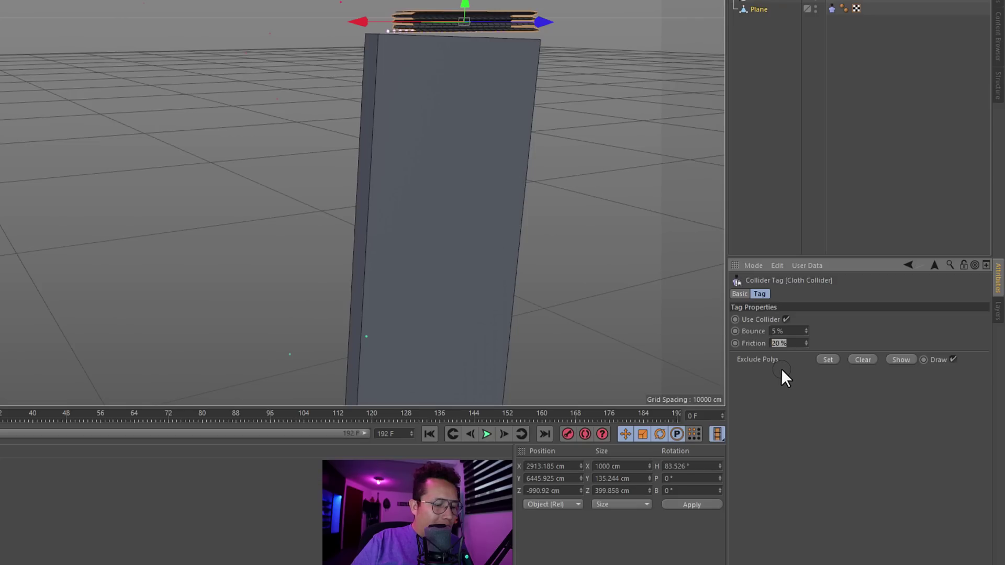
text(35)
click(794, 434)
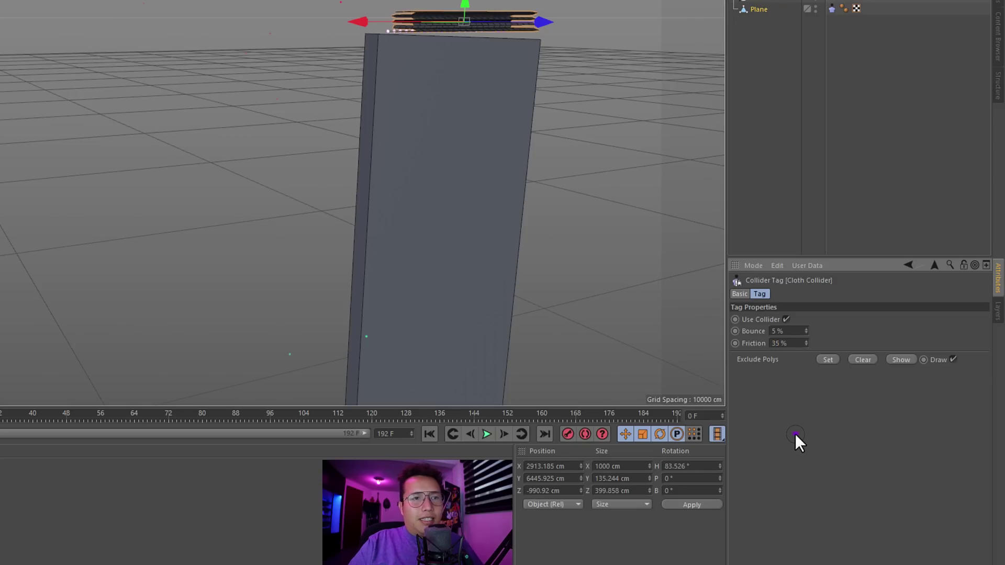
Step: Show the Plane Cloth tag's Expert collision settings again
click(762, 9)
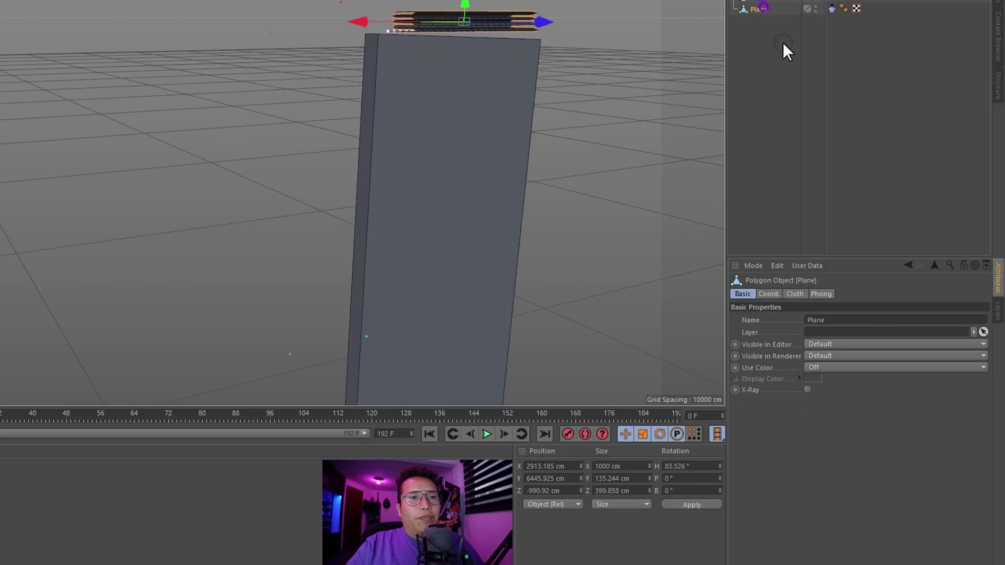
click(832, 8)
click(885, 294)
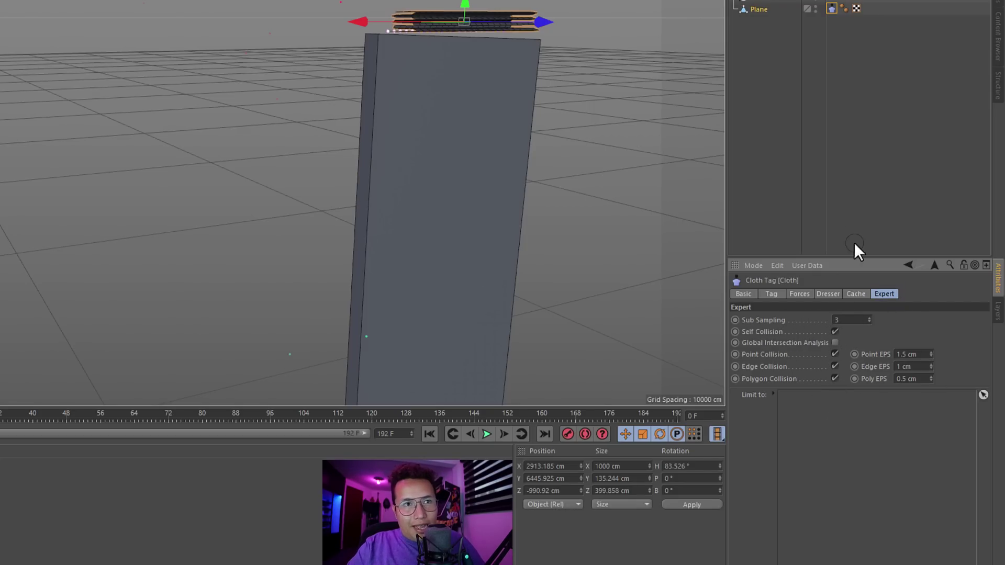
Step: Play the drape to frame 131, then show the Cloth tag's Cache settings
click(487, 435)
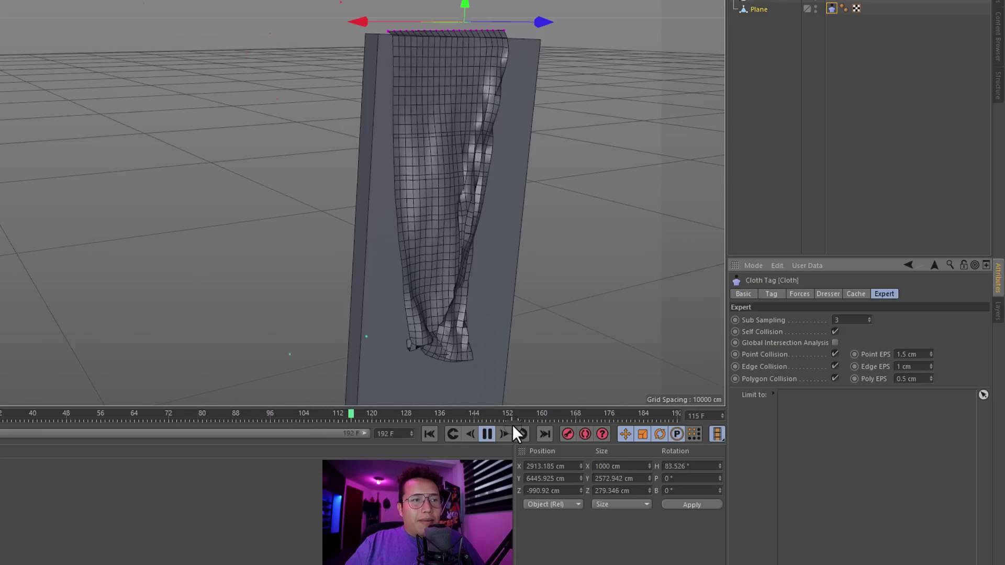
click(486, 434)
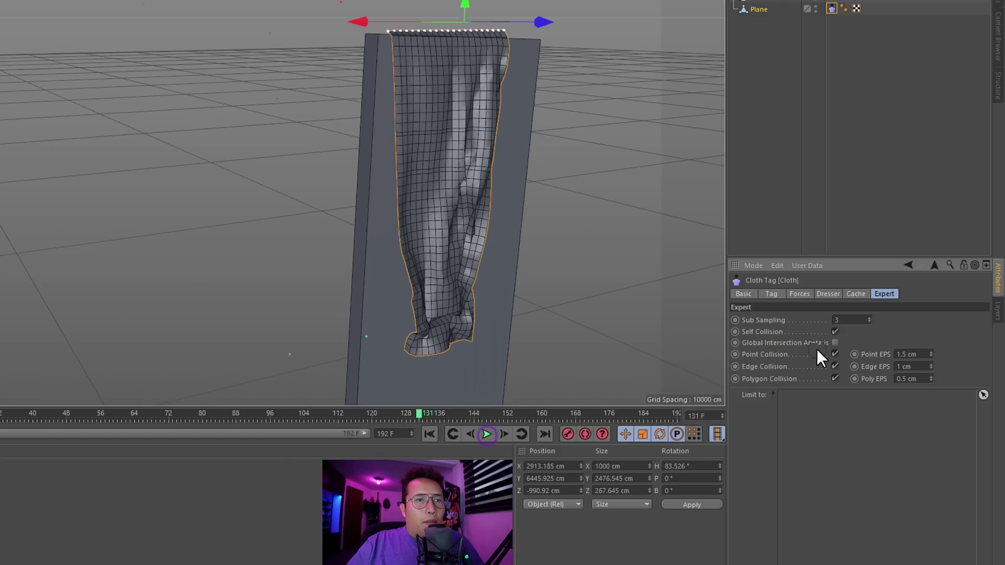
click(856, 294)
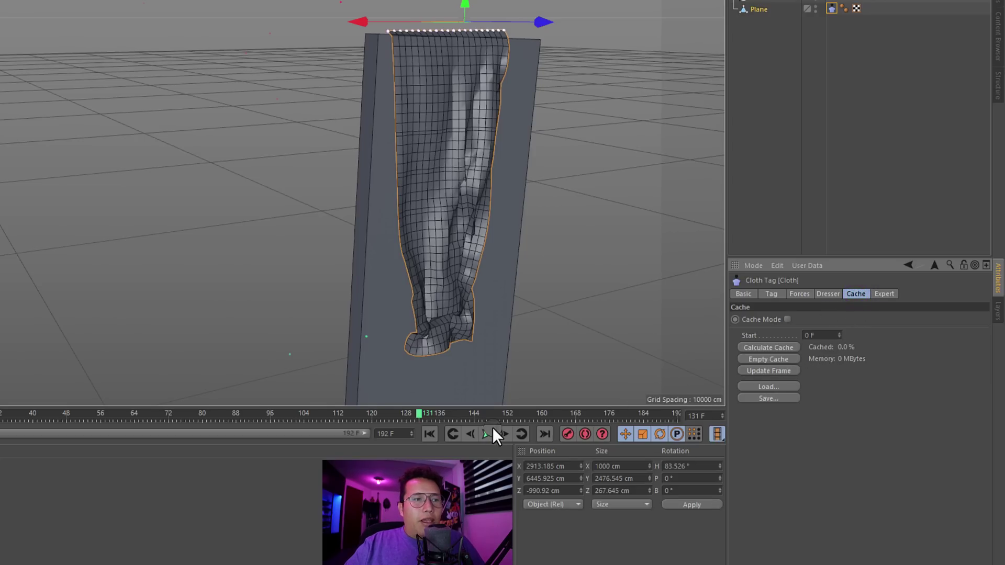
Step: Rewind to frame 0 and calculate the cloth cache
click(430, 434)
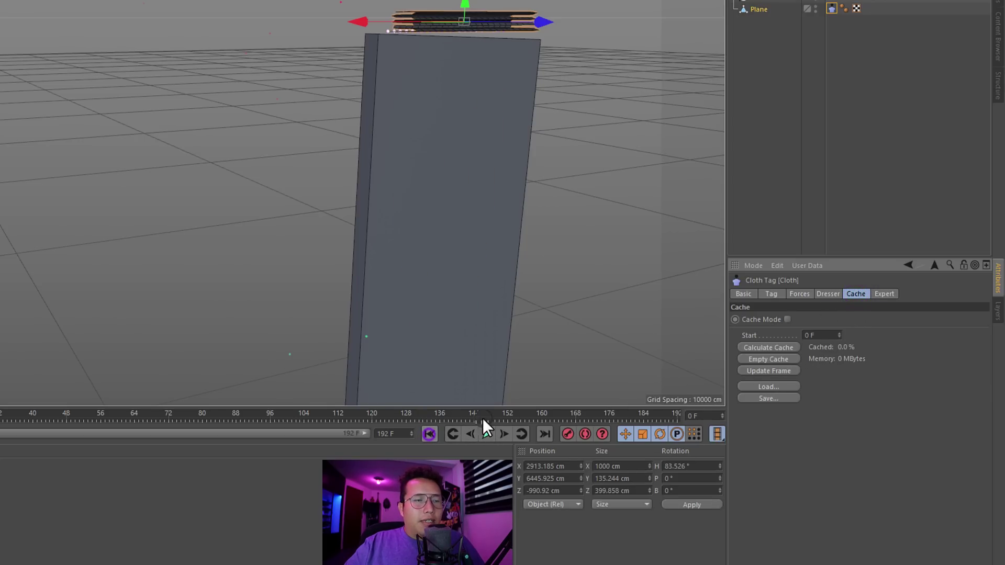
click(782, 347)
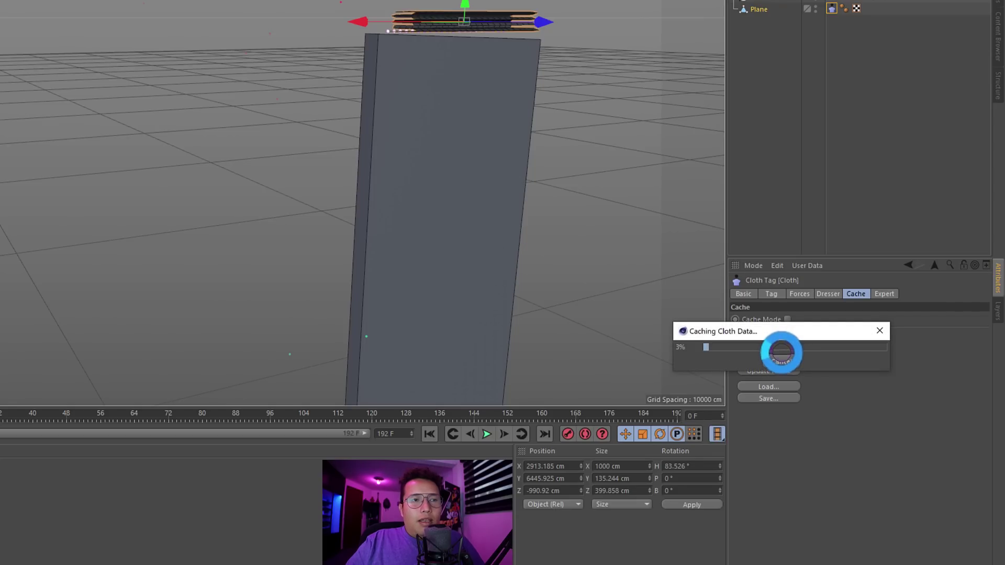
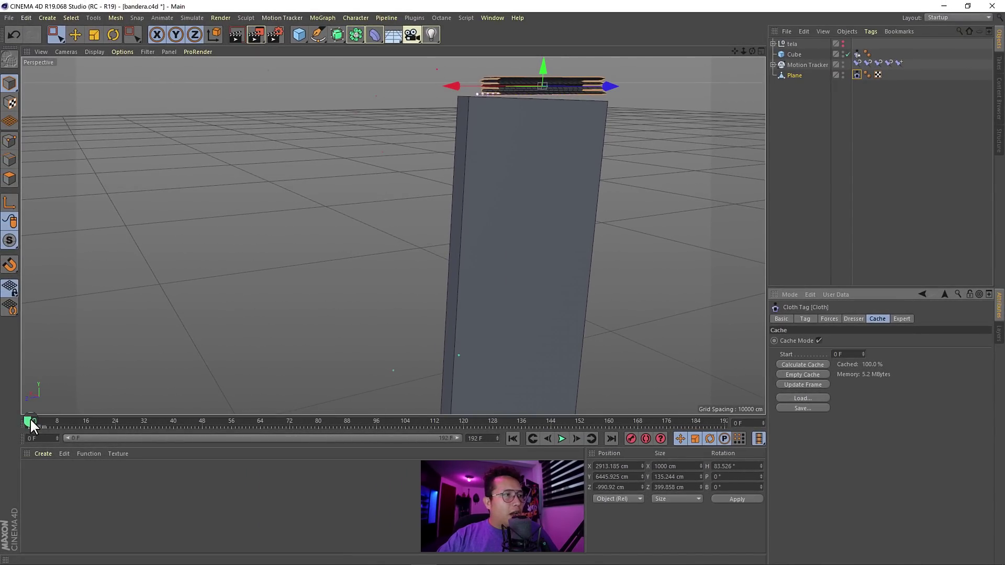
Step: Scrub the cached cloth simulation, then replay it from the start
drag(30, 419, 206, 428)
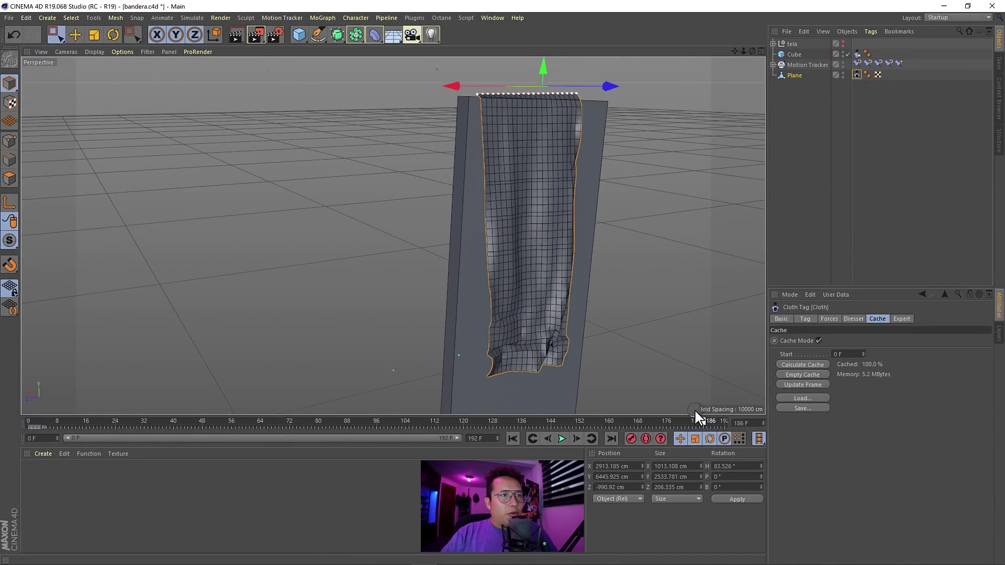
drag(517, 421, 77, 438)
click(559, 439)
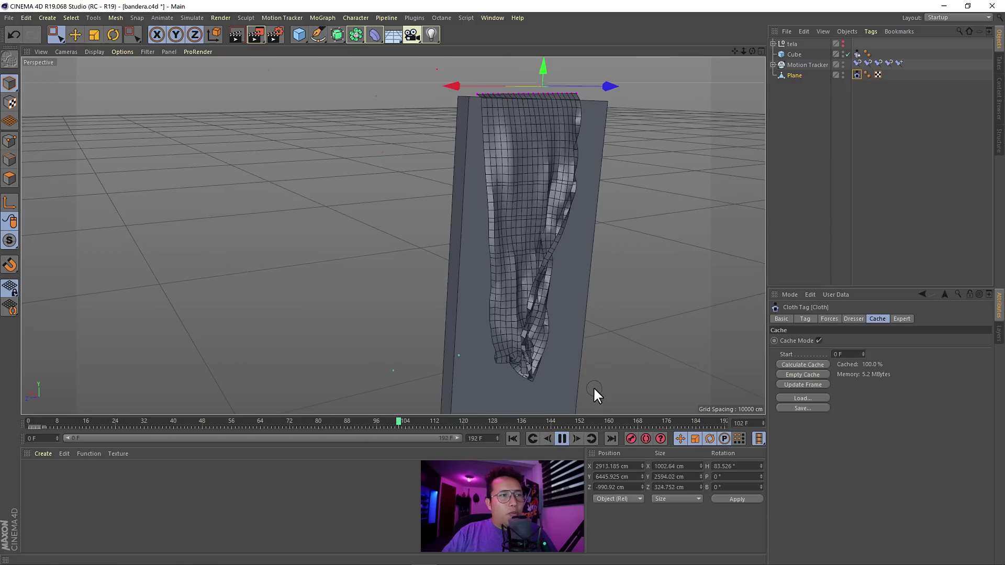
click(562, 437)
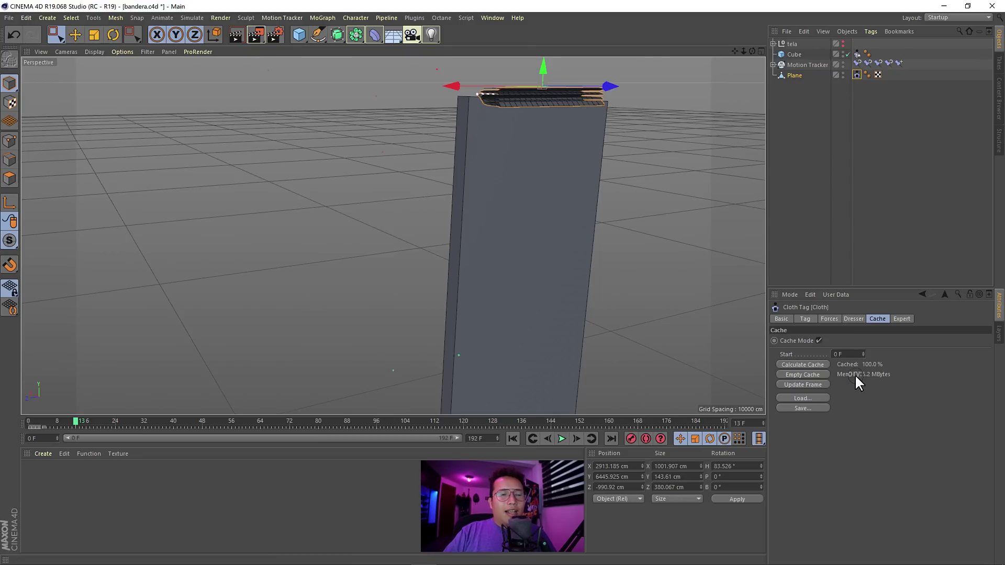
Step: Expand Motion Tracker and look through its Solved Camera over the tower footage
click(801, 98)
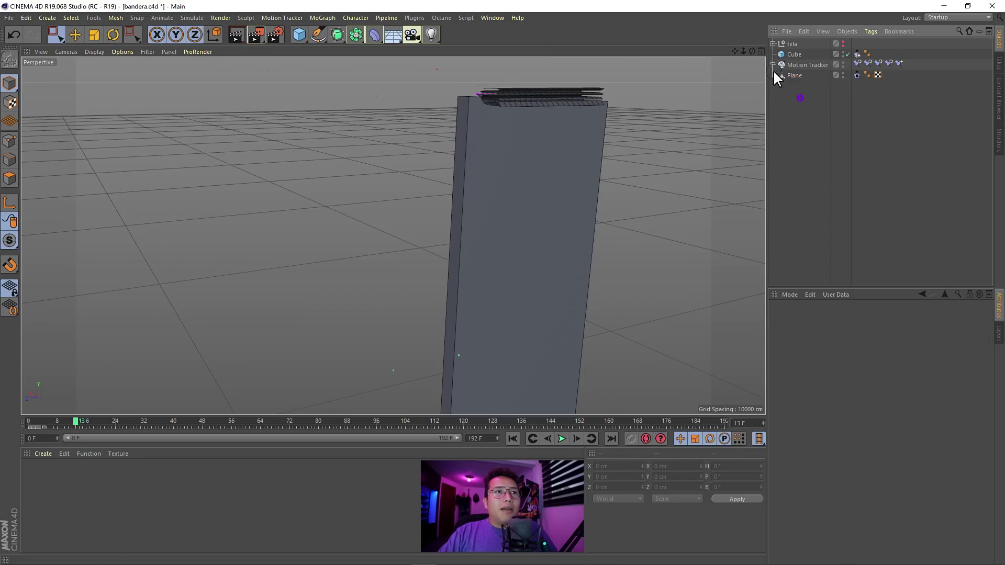
click(773, 64)
click(808, 76)
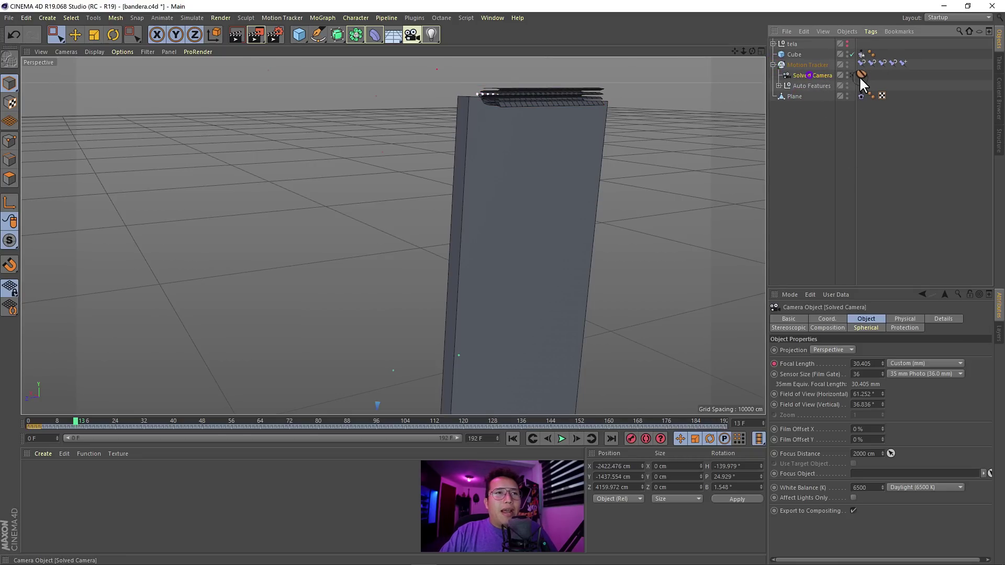
click(852, 74)
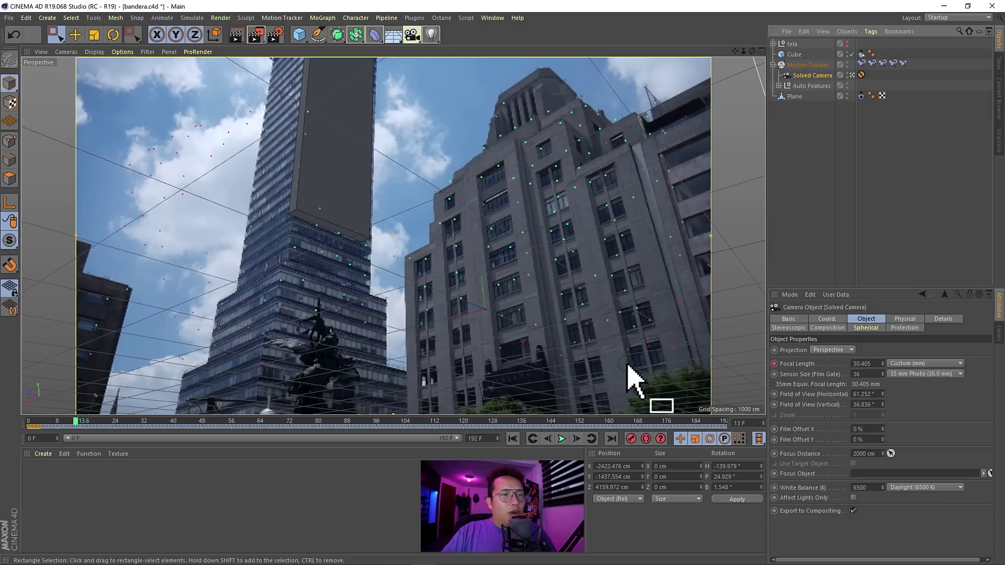
Step: Hide the Cube and play the animation, stopping at frame 171
click(799, 53)
click(852, 54)
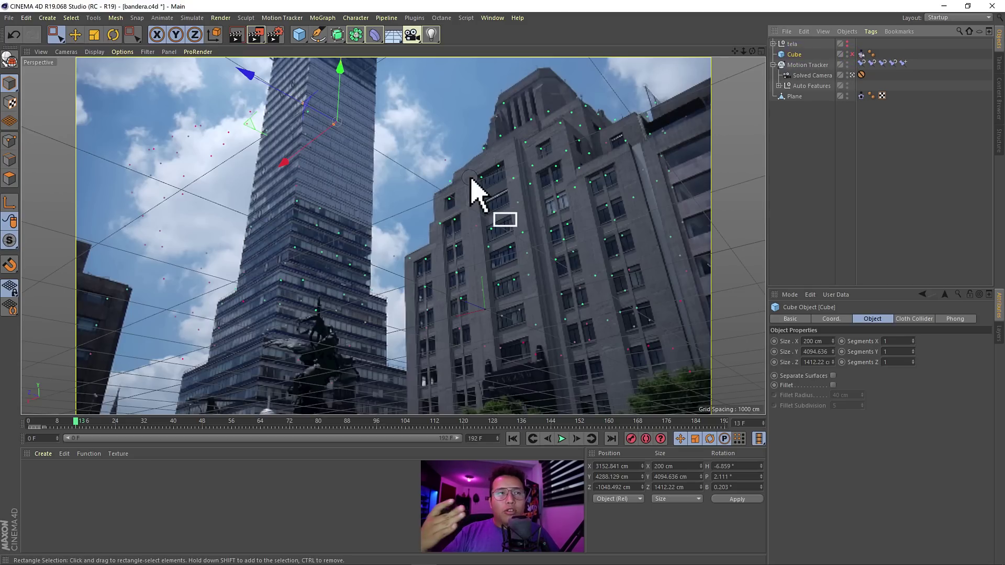
click(852, 55)
click(852, 54)
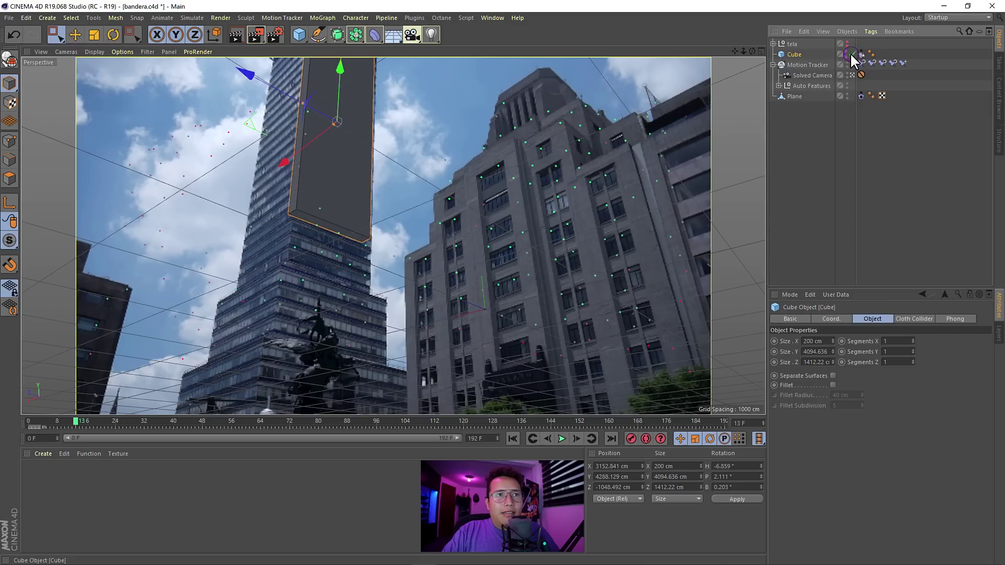
click(852, 54)
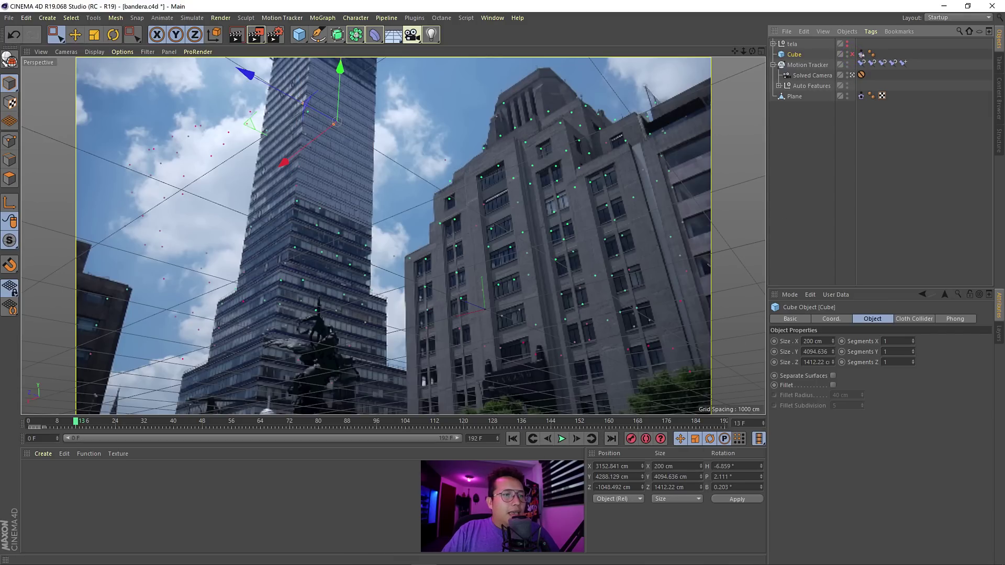
click(541, 457)
click(560, 438)
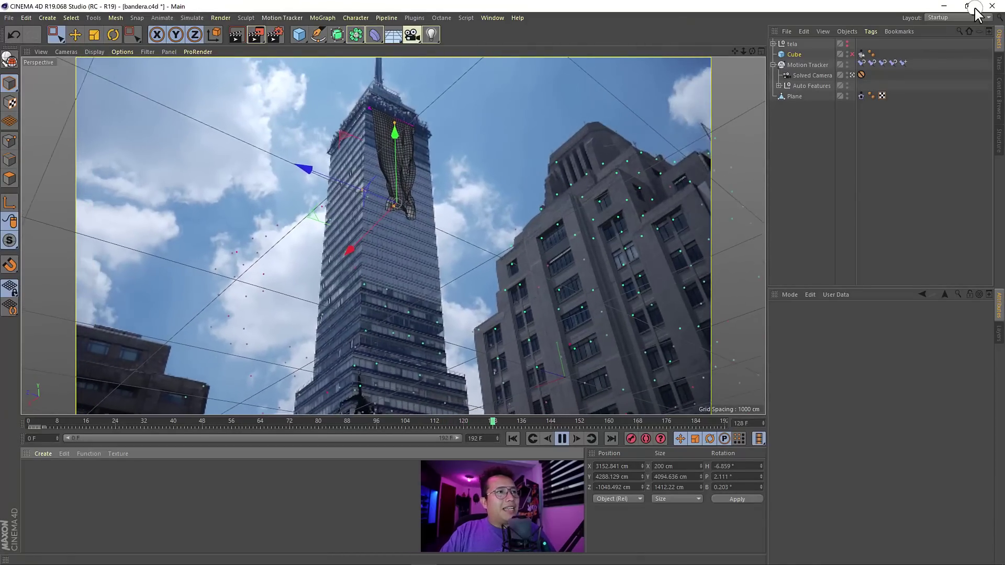
click(561, 439)
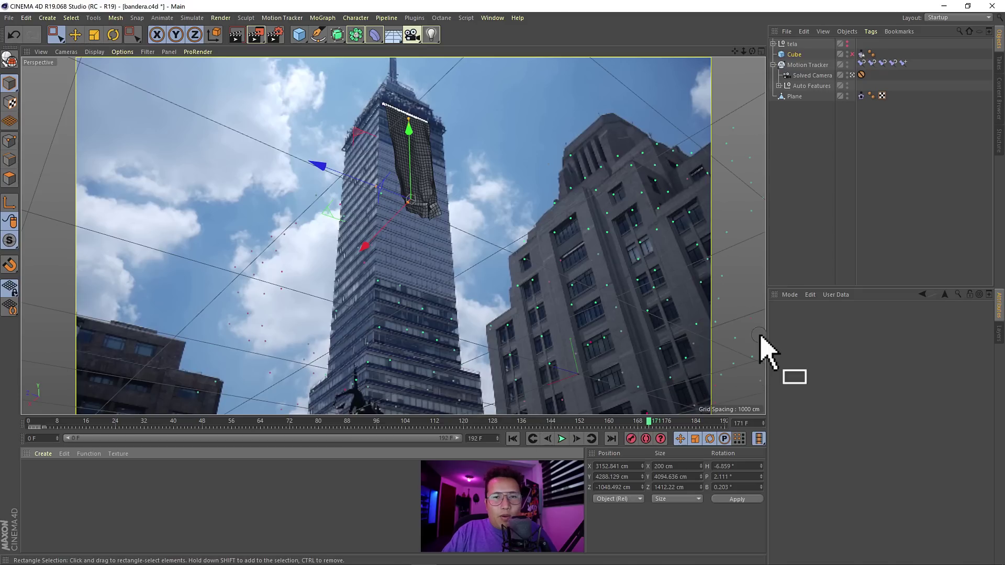
Step: Create a new material and open it in the material editor
double_click(45, 475)
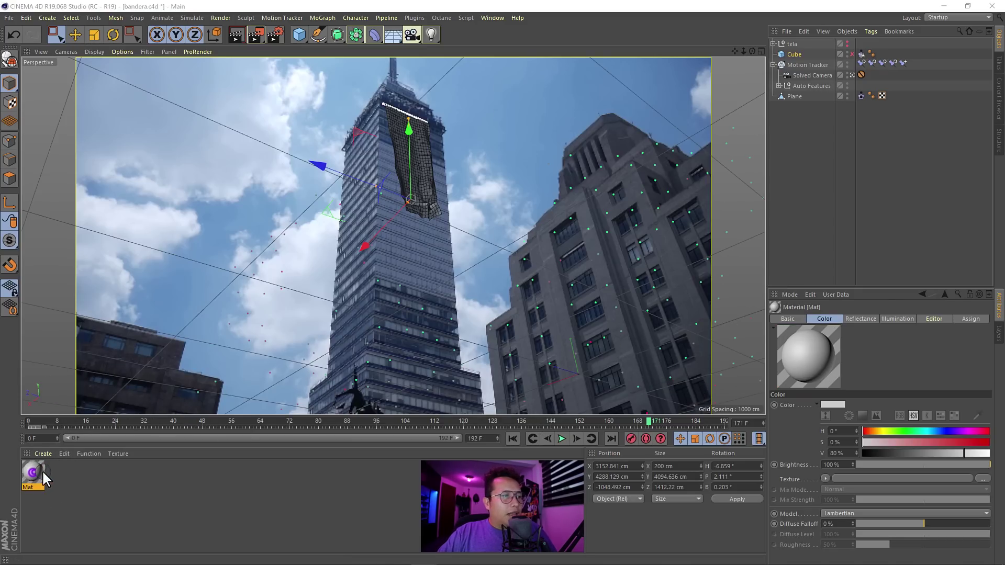
double_click(42, 470)
drag(387, 89, 819, 47)
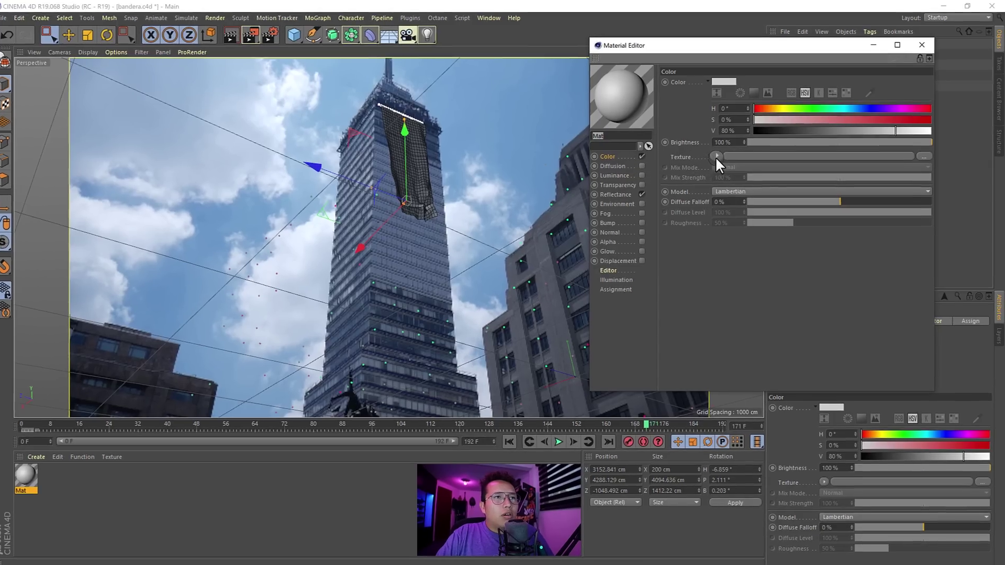
Step: Load Captura.PNG from the edificio folder as the colour texture and apply it to the flag
click(718, 155)
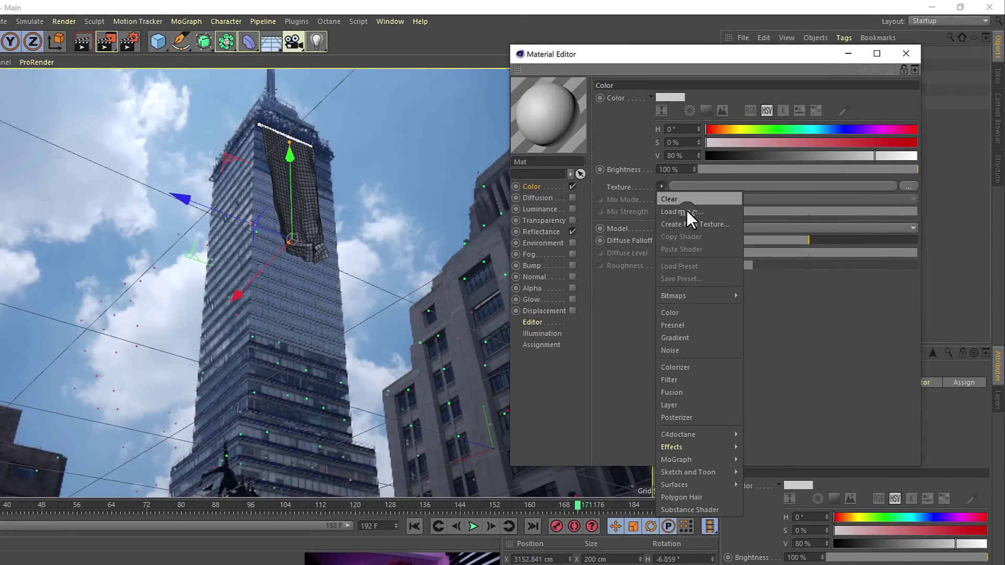
click(686, 210)
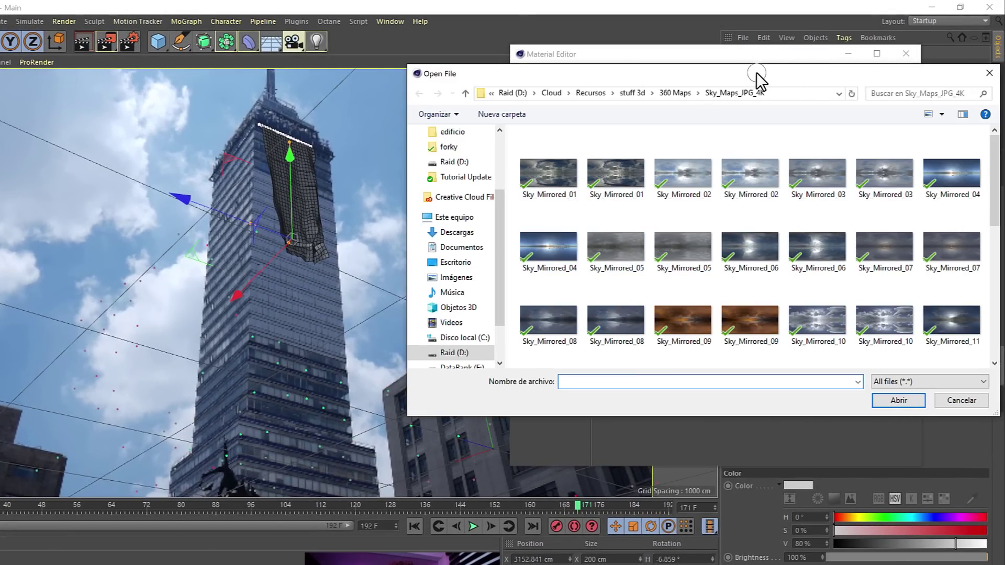
drag(757, 79, 757, 126)
scroll(499, 243, up, 3)
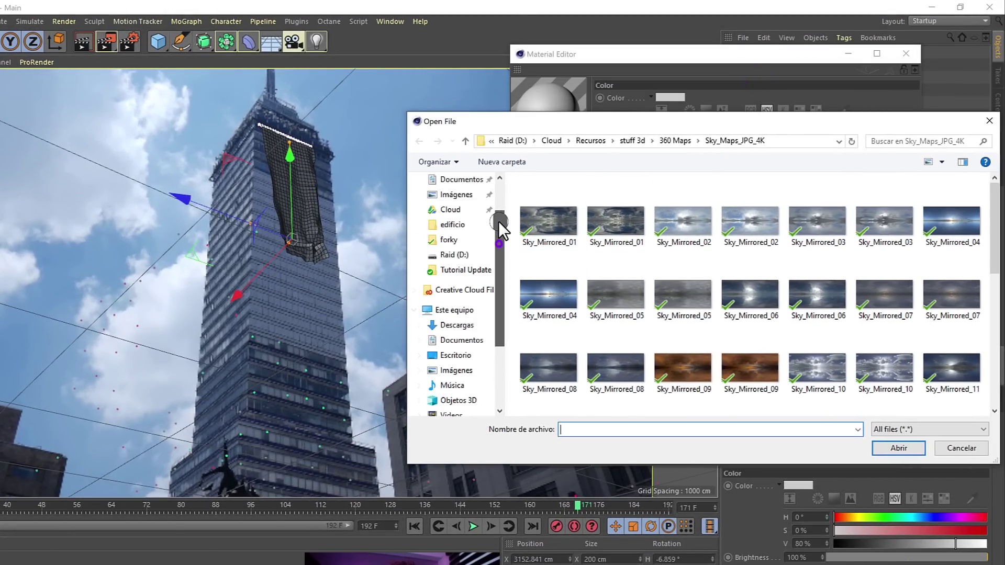
click(459, 225)
click(693, 225)
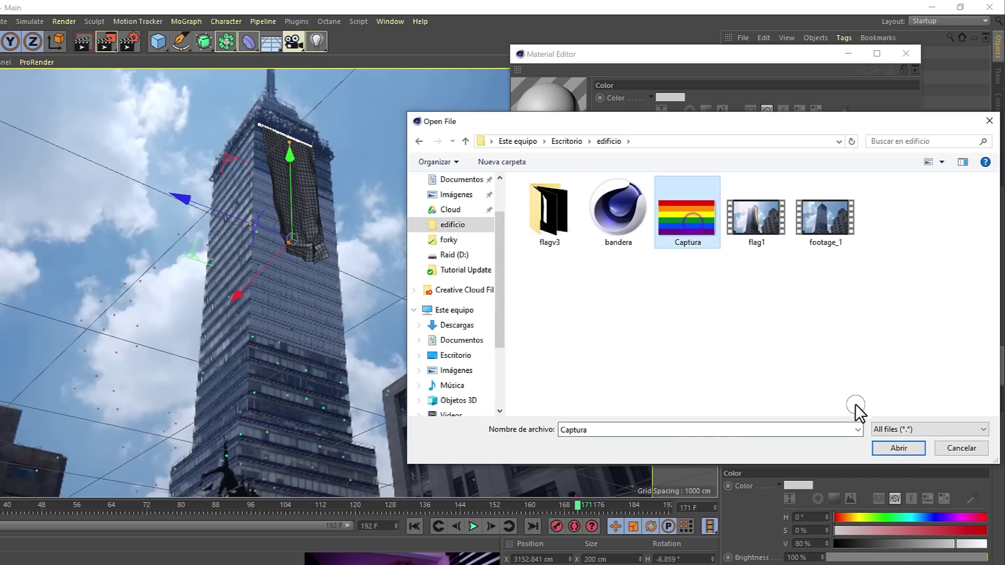
drag(750, 116, 778, 172)
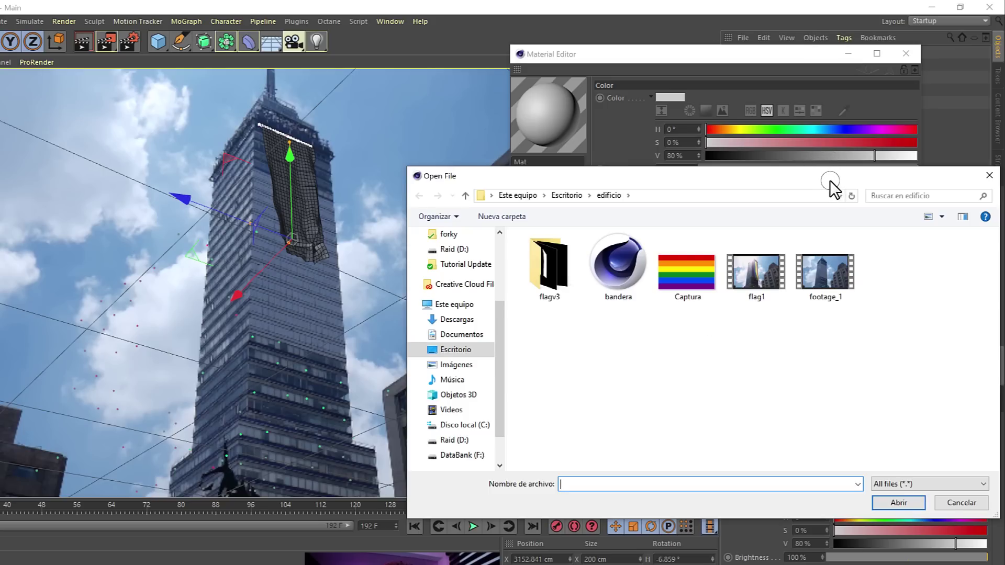
drag(830, 178, 794, 74)
click(673, 164)
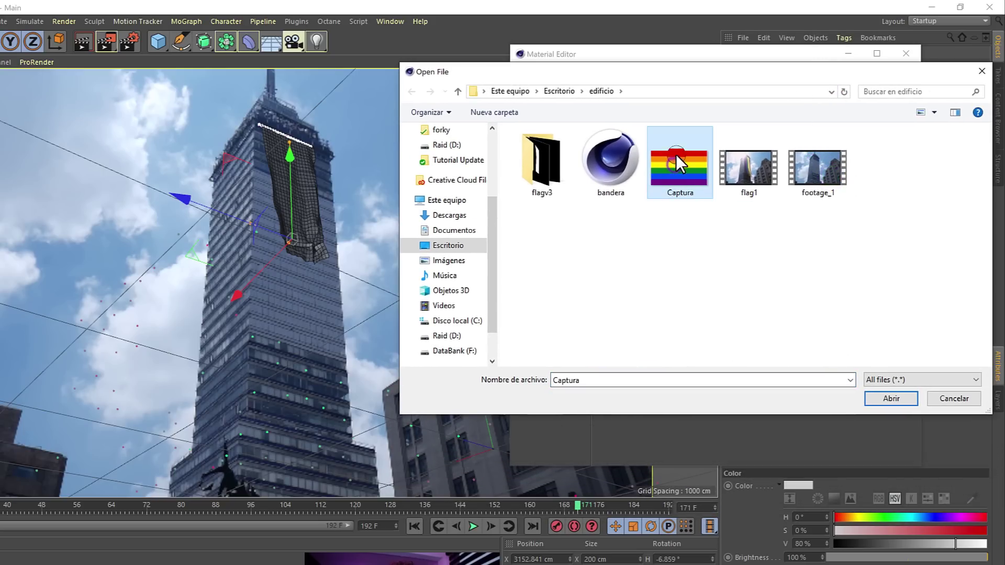
double_click(678, 168)
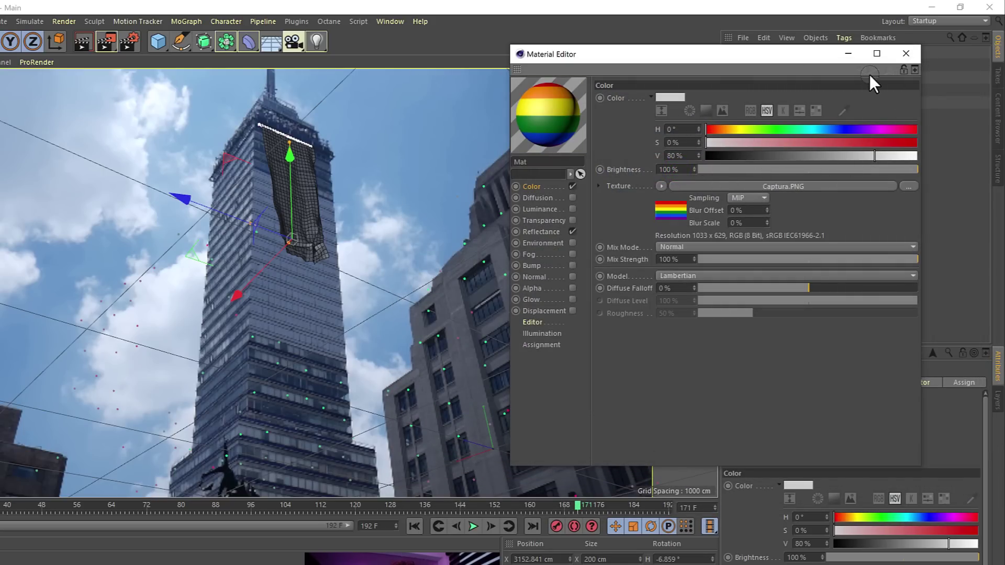
drag(555, 109, 325, 204)
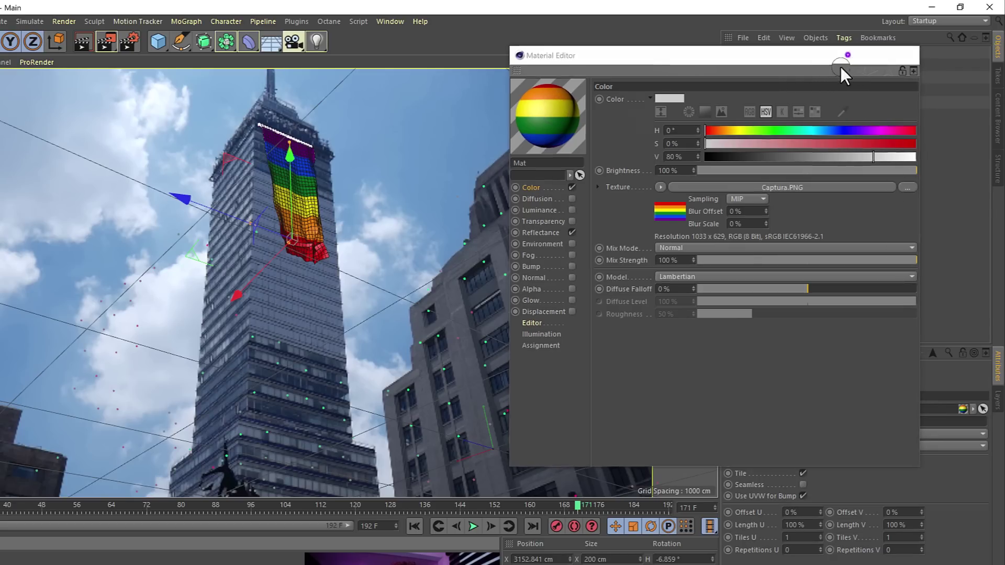
click(848, 53)
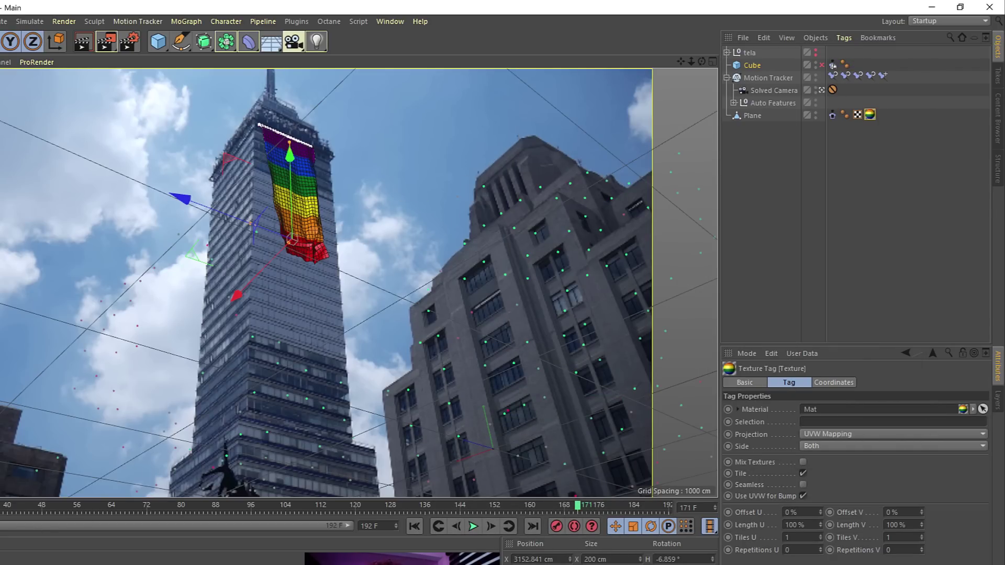
Step: Set the Texture tag projection to Flat with Tile kept on, then enter Texture mode
click(840, 435)
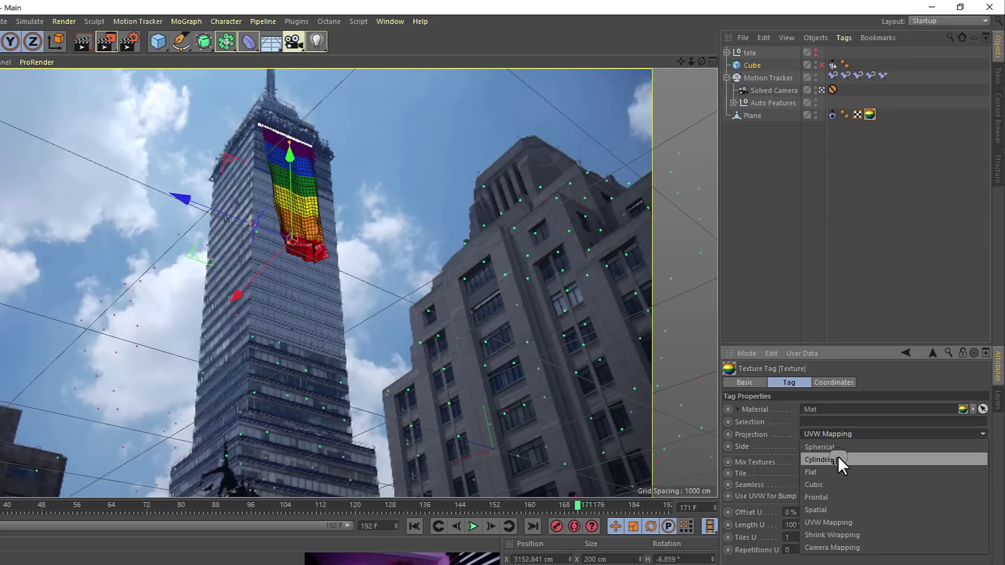
click(842, 434)
click(827, 435)
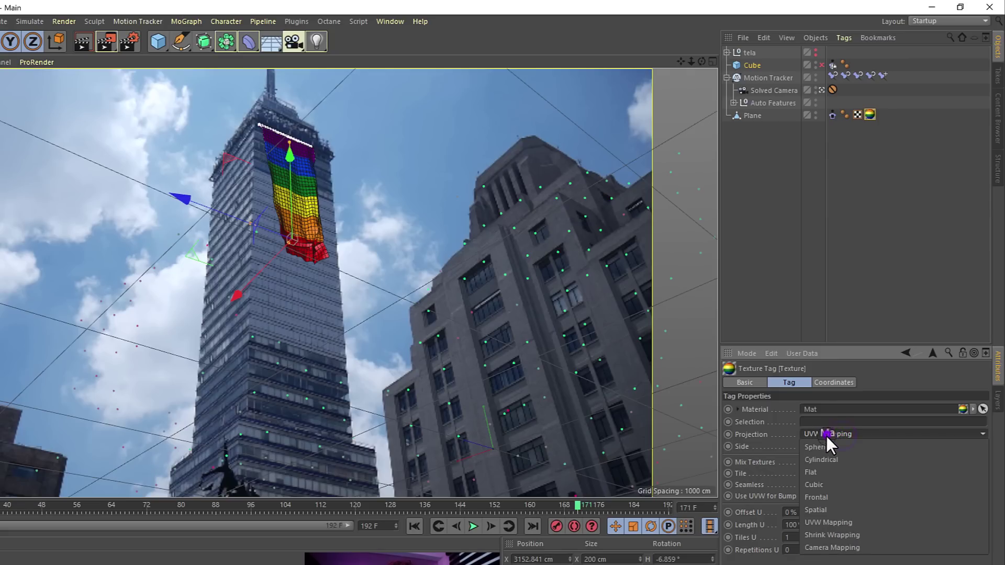
drag(858, 115, 871, 126)
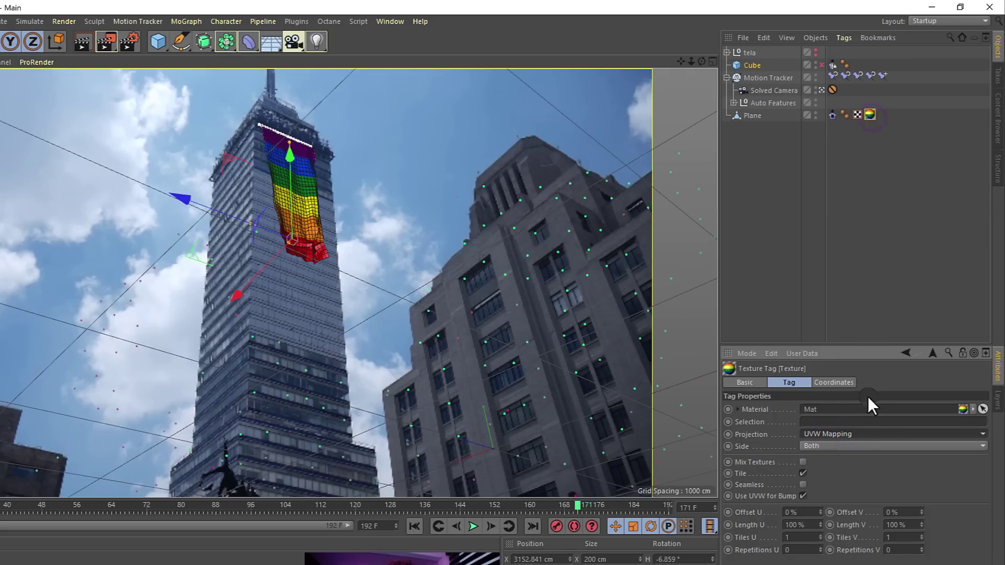
click(854, 434)
click(827, 473)
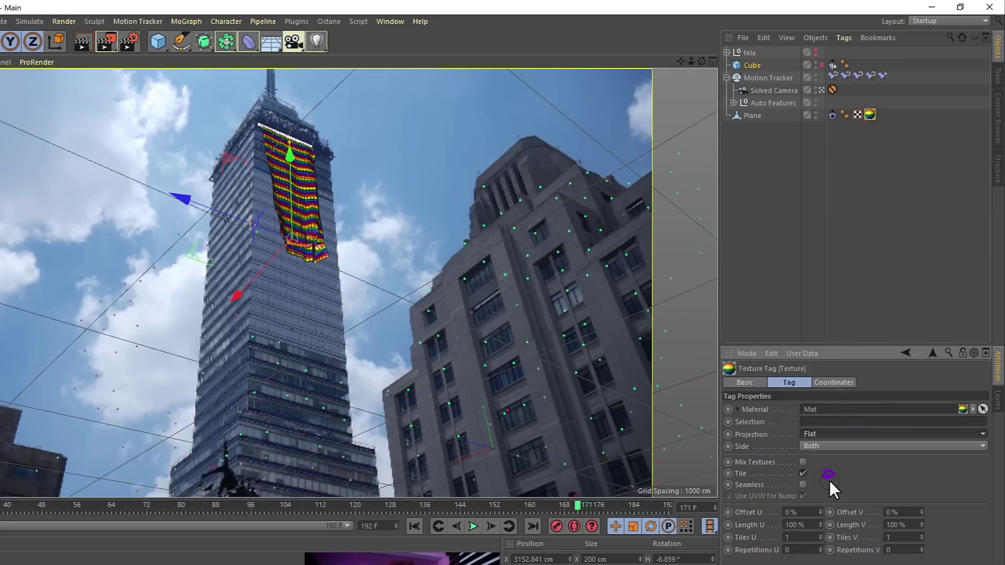
click(823, 434)
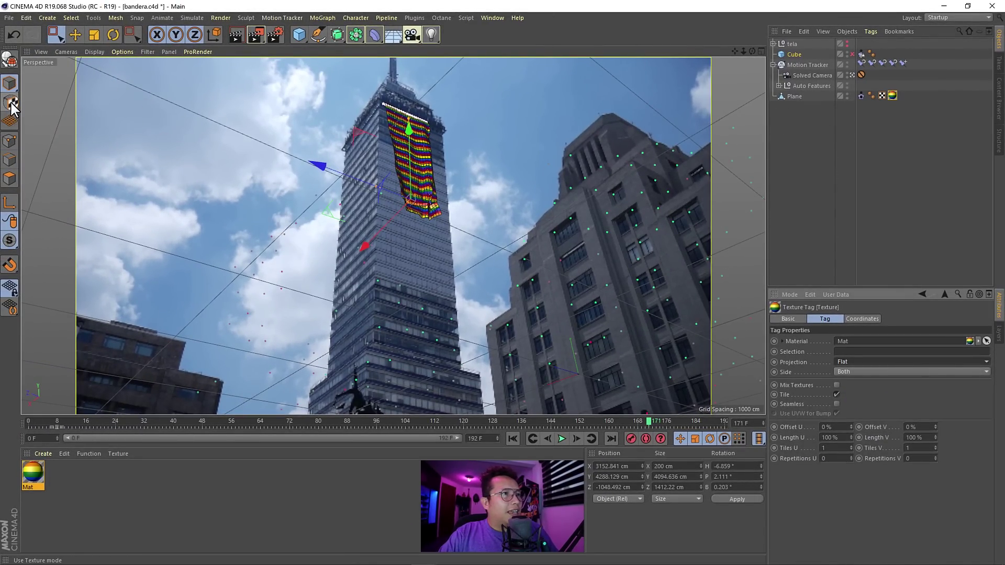
click(11, 103)
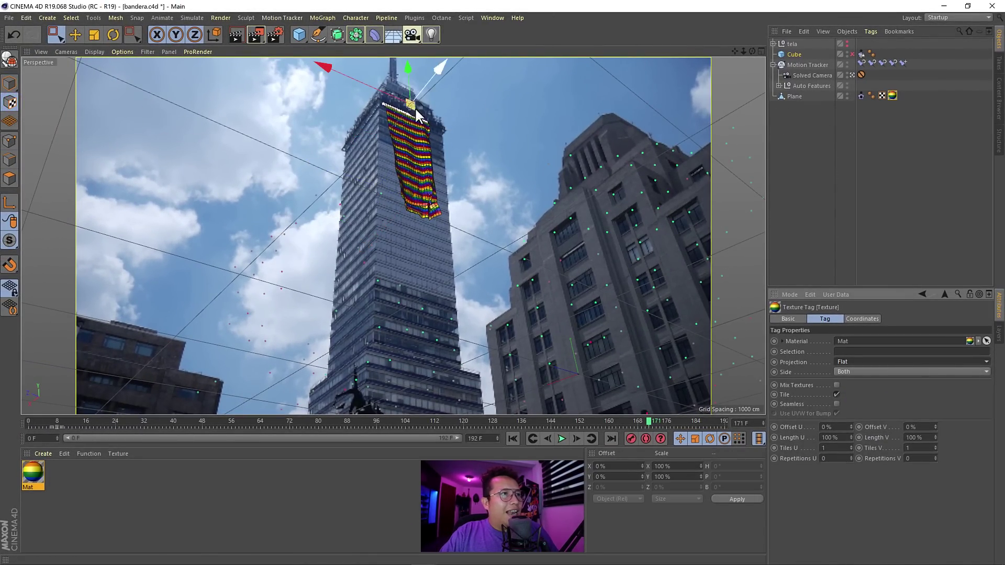
Step: Rotate the flag texture so the rainbow stripes run vertically
click(851, 74)
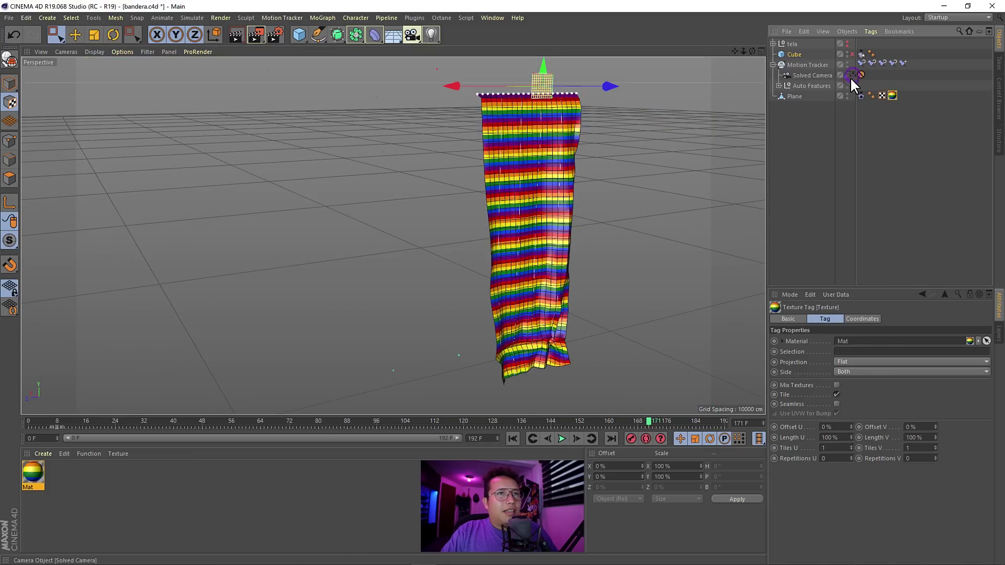
scroll(594, 170, up, 6)
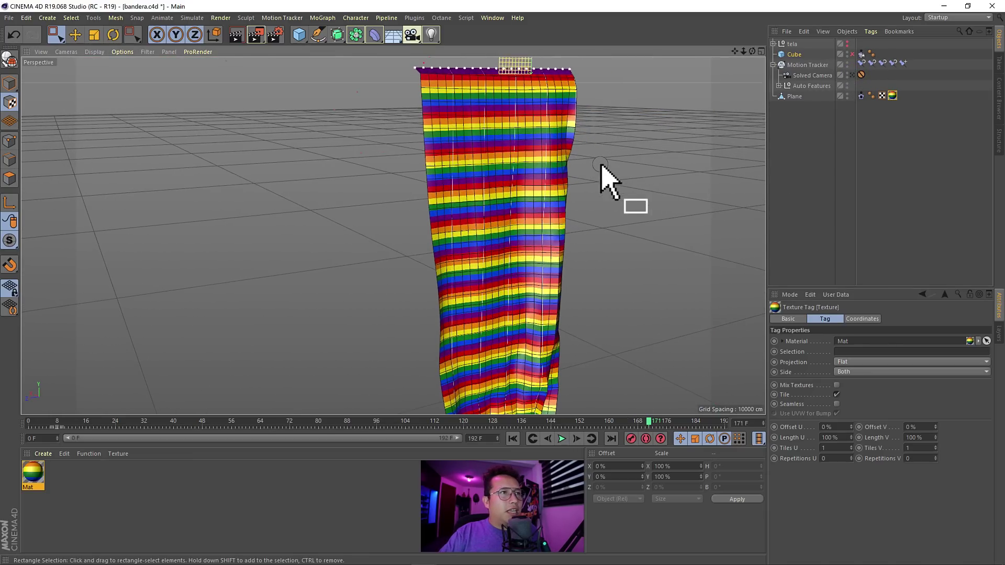
scroll(574, 219, down, 1)
scroll(555, 222, down, 2)
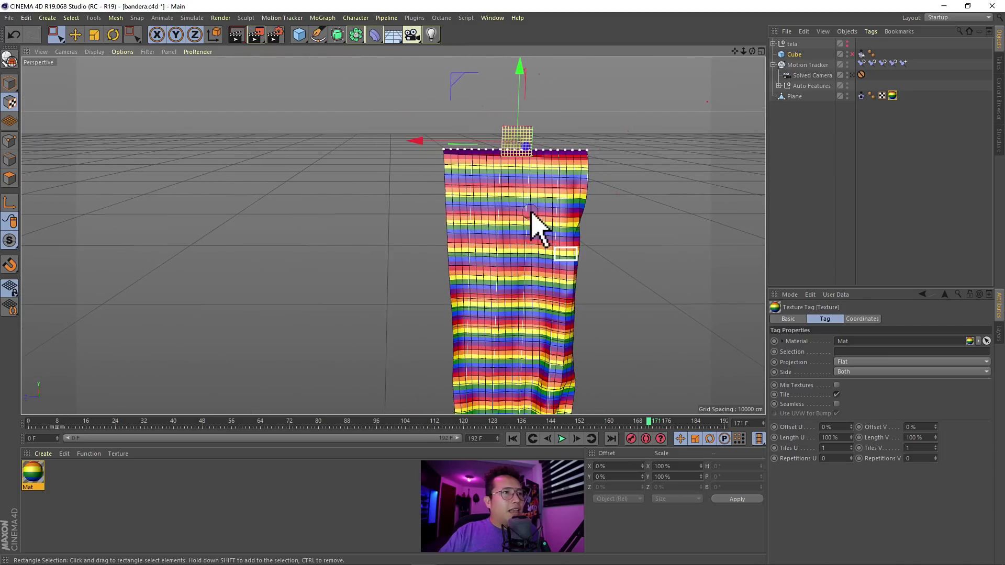
click(108, 35)
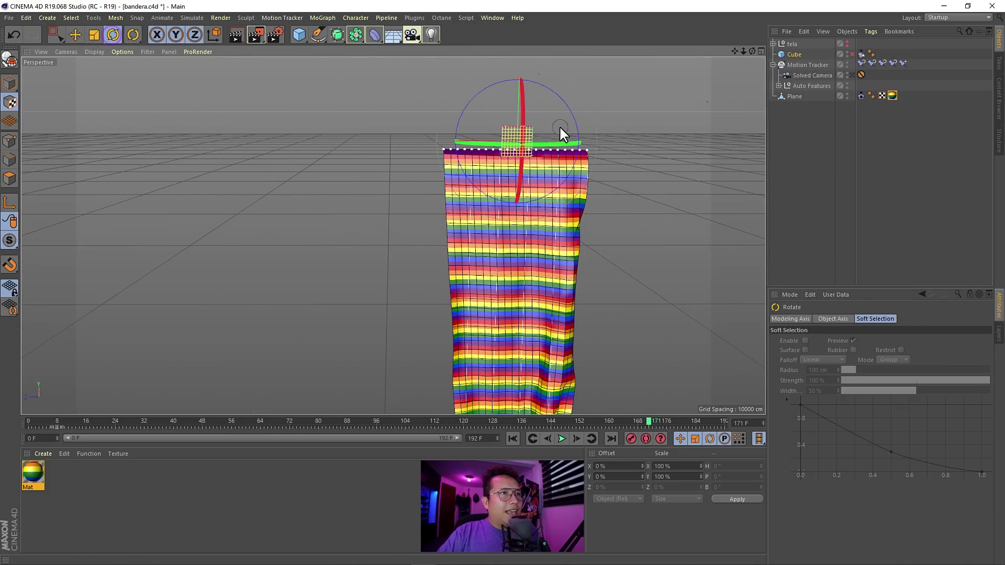
mouse_move(576, 127)
mouse_down()
mouse_move(577, 142)
mouse_move(524, 187)
mouse_up()
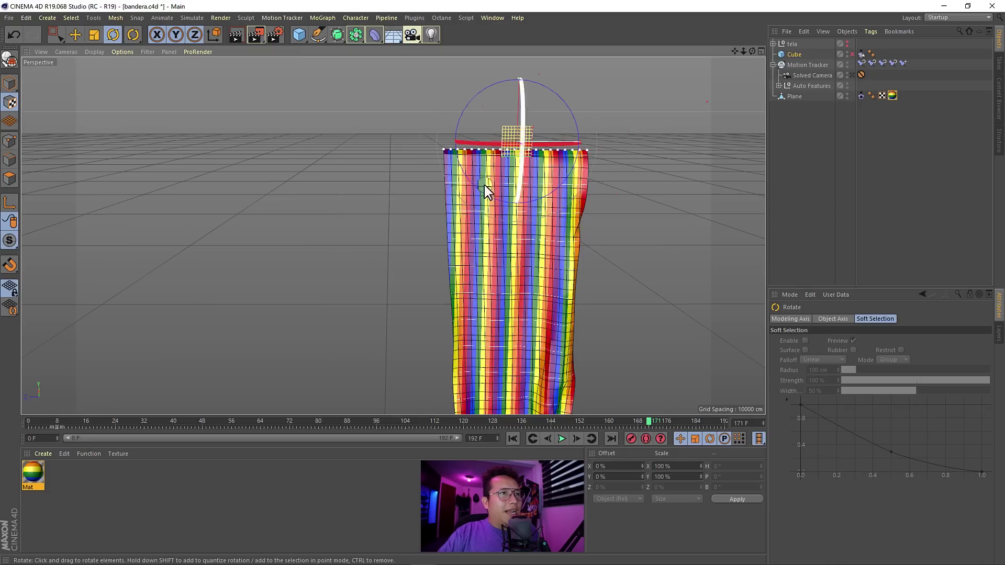
Step: Scale the texture to widen the stripes and fit the grid to the cloth
click(94, 36)
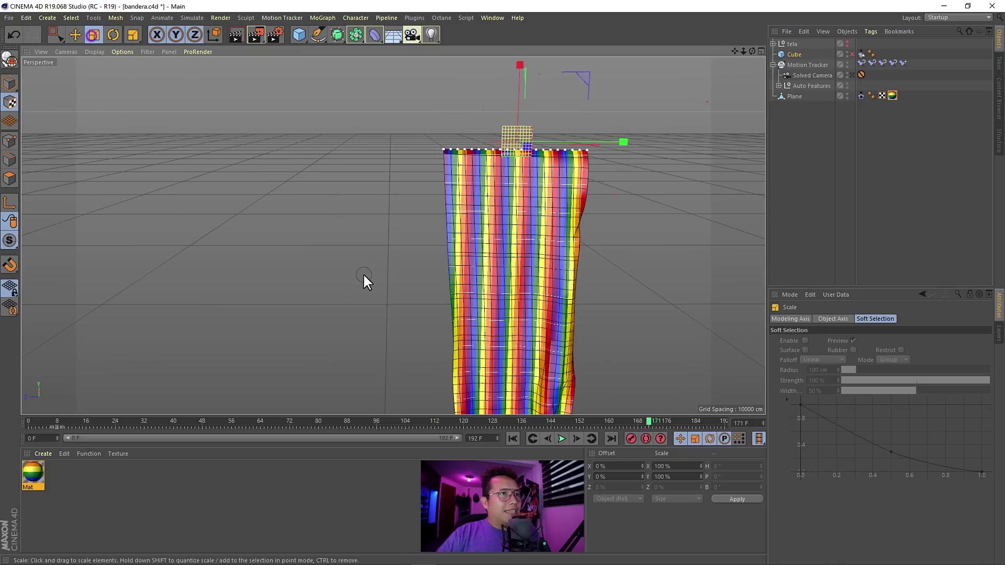
drag(388, 238, 469, 177)
key(ctrl+z)
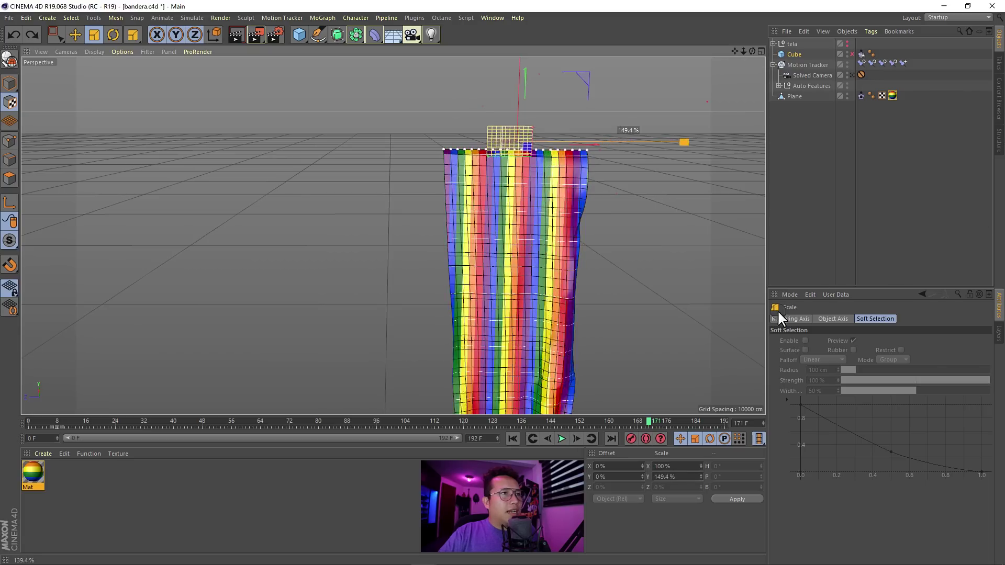
drag(686, 144, 710, 563)
drag(624, 143, 690, 563)
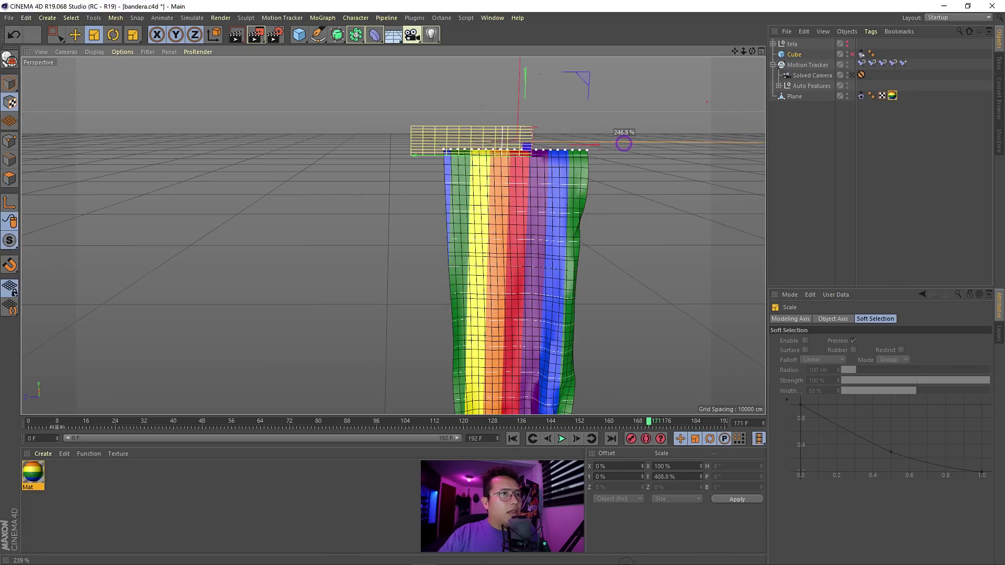
mouse_move(625, 139)
mouse_down()
mouse_move(647, 305)
mouse_move(618, 235)
mouse_up()
scroll(526, 185, down, 3)
mouse_move(523, 73)
mouse_down()
mouse_move(532, 26)
mouse_move(635, 63)
mouse_up()
drag(525, 71, 748, 87)
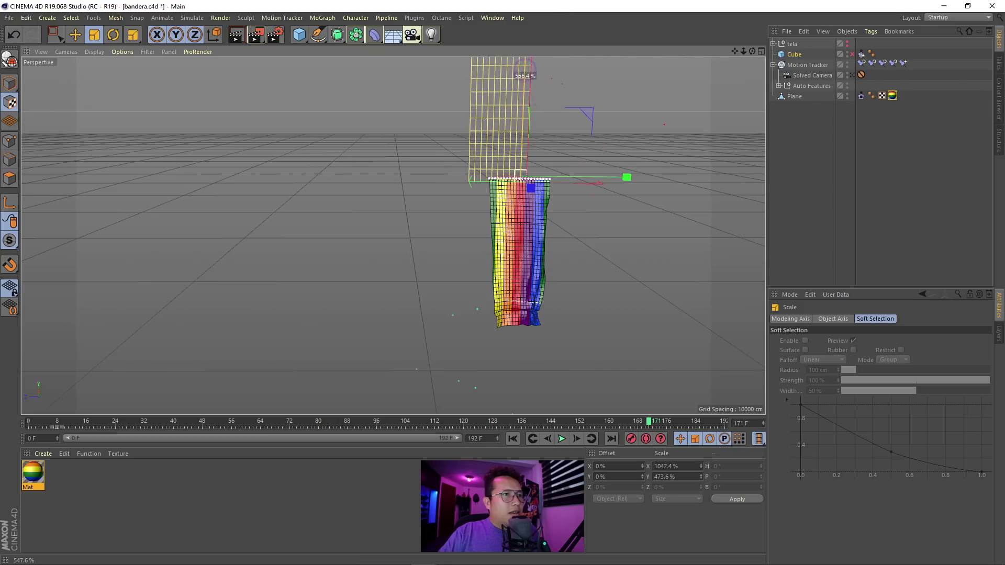
drag(521, 75, 969, 43)
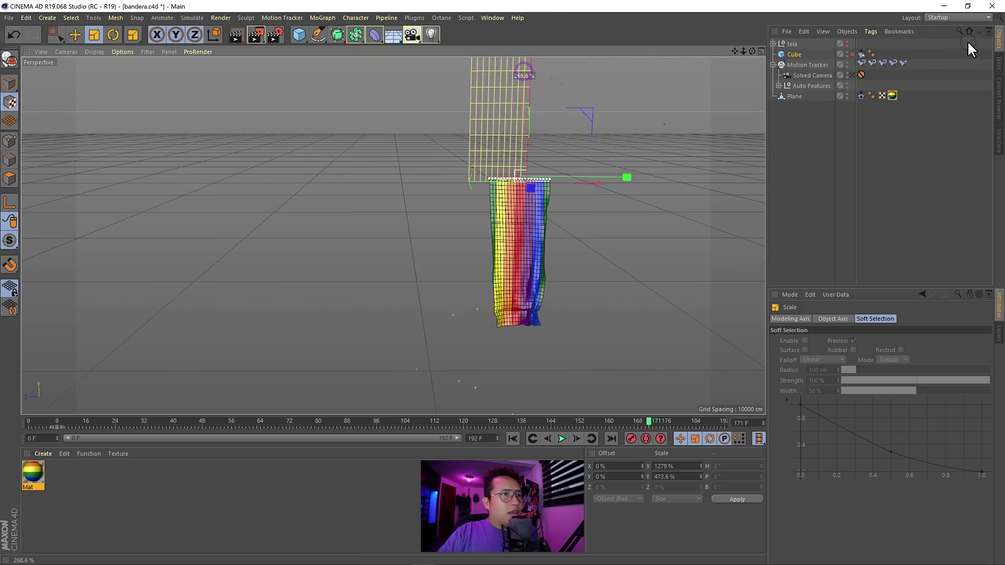
mouse_move(631, 177)
mouse_down()
mouse_move(657, 181)
mouse_move(249, 460)
mouse_up()
drag(628, 178, 685, 45)
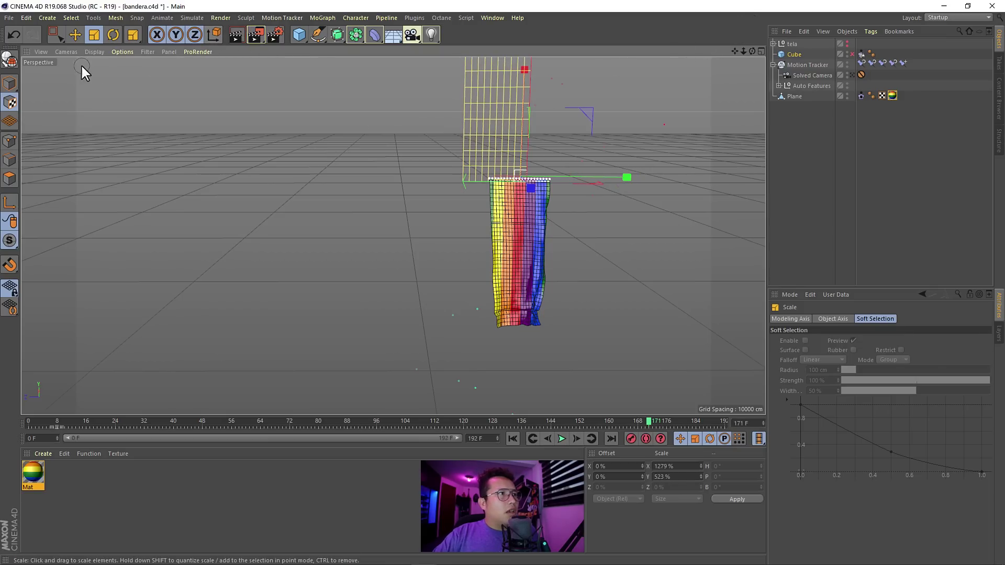
Step: Shift the texture across the cloth and check it through the Solved Camera over the footage
click(73, 33)
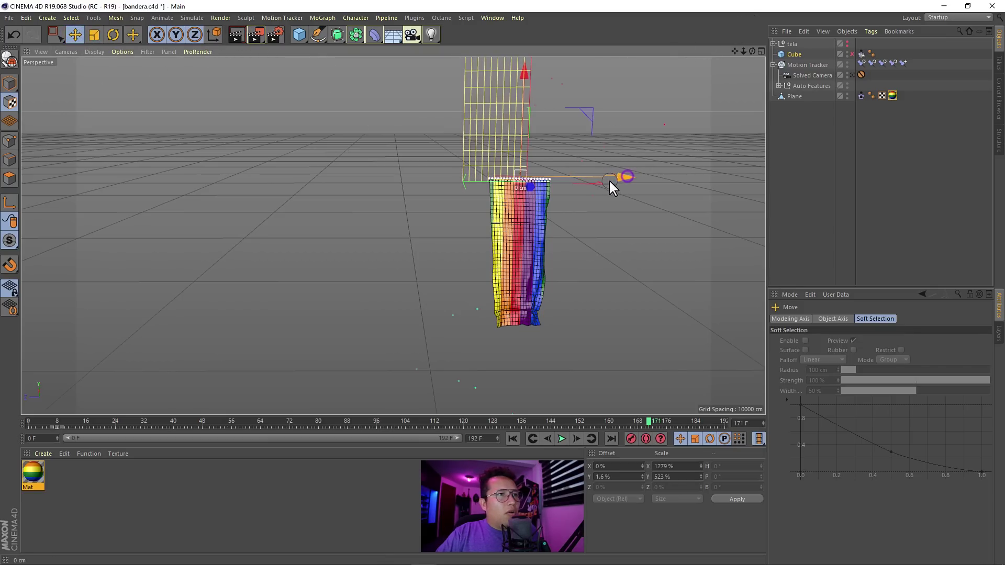
mouse_move(610, 181)
mouse_down()
mouse_move(280, 353)
mouse_move(283, 331)
mouse_up()
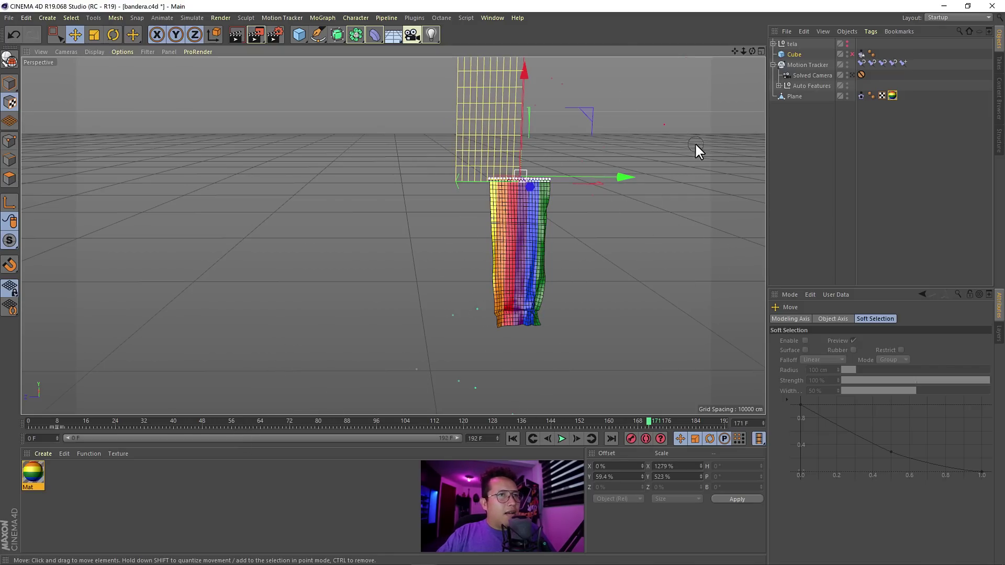
click(852, 74)
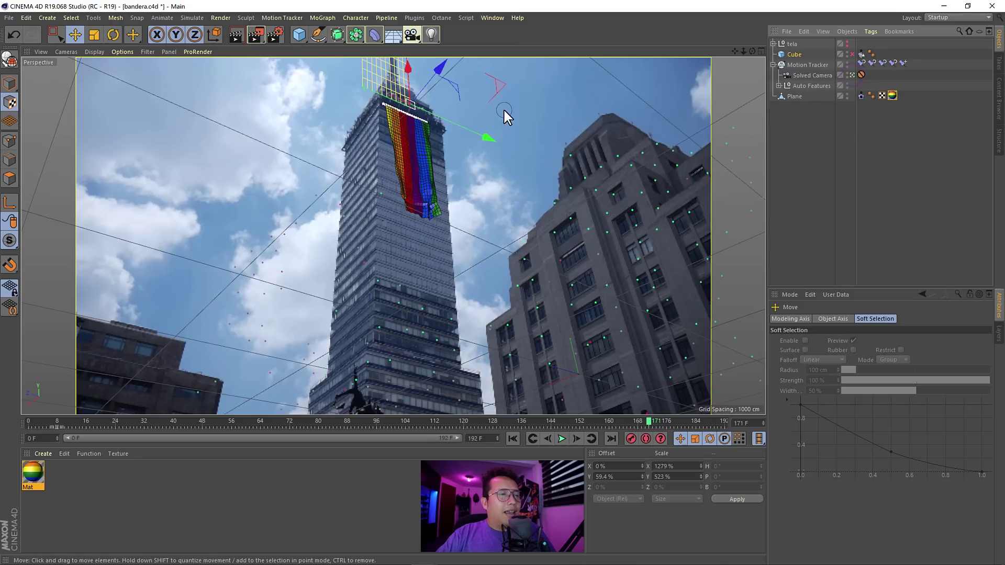
click(381, 489)
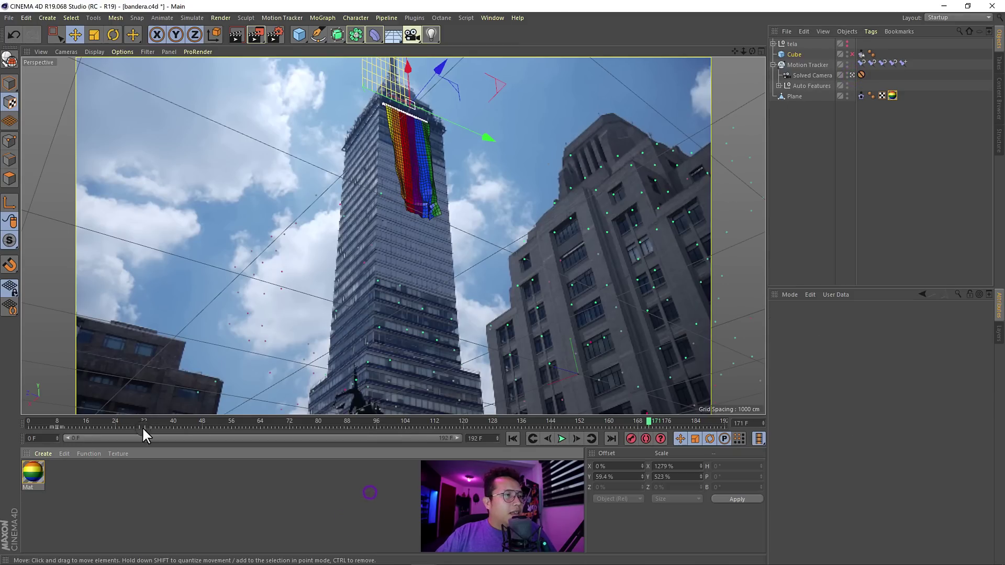
mouse_move(55, 425)
mouse_down()
mouse_move(15, 423)
mouse_move(646, 403)
mouse_move(366, 425)
mouse_move(476, 403)
mouse_up()
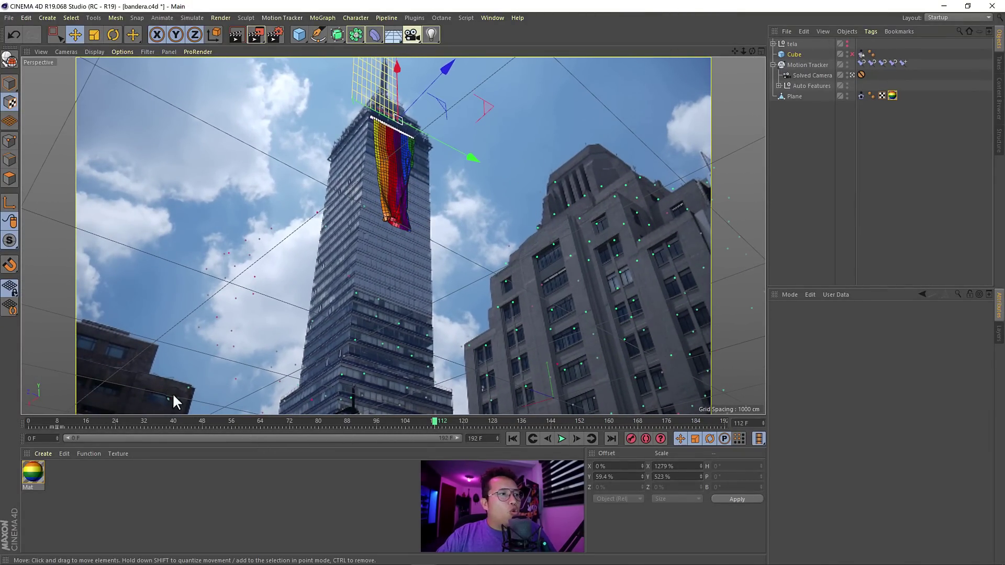
double_click(54, 482)
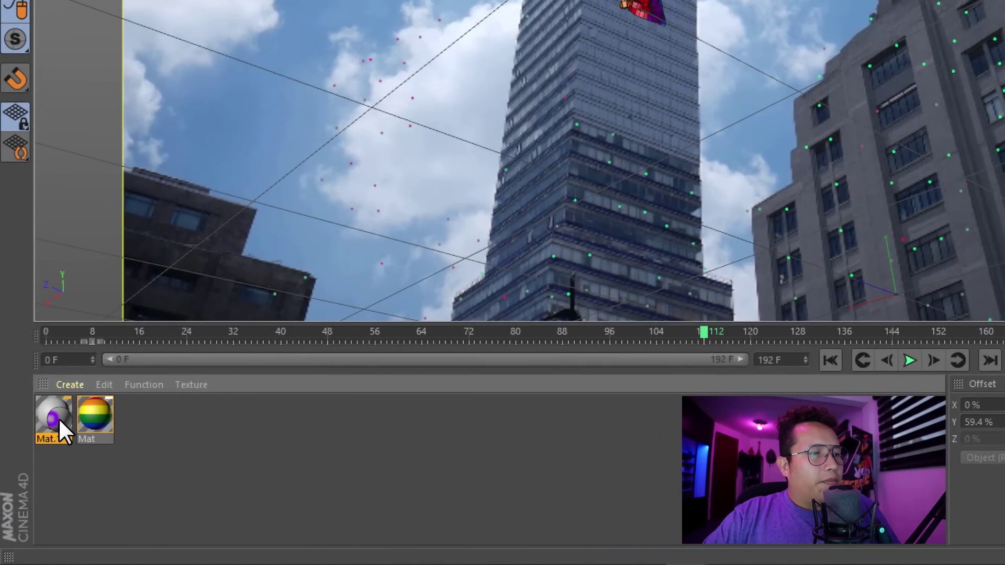
Step: Replace the blank material with a Shadow Catcher, apply it to the Cube, and re-enable the Cube
key(Delete)
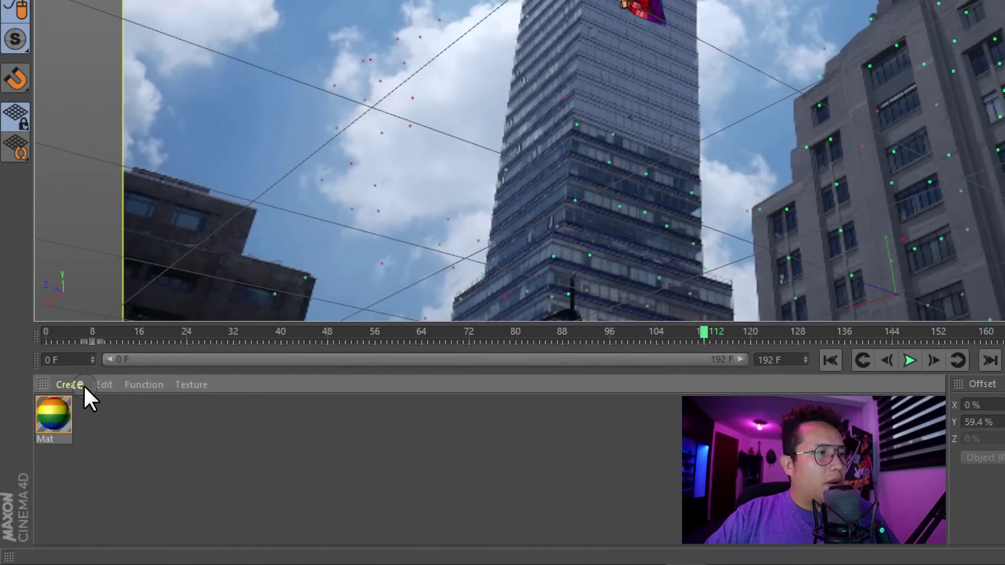
click(74, 384)
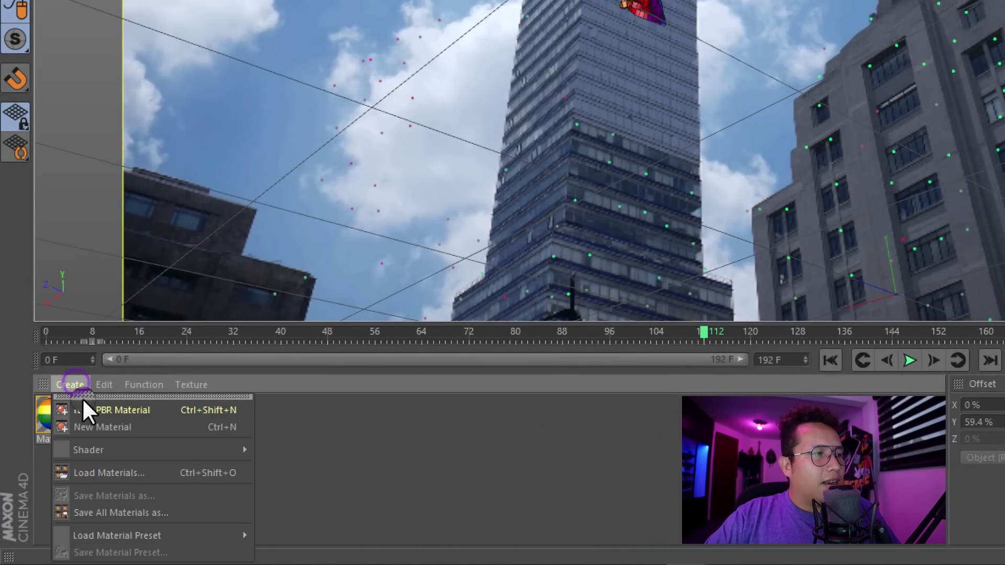
click(85, 448)
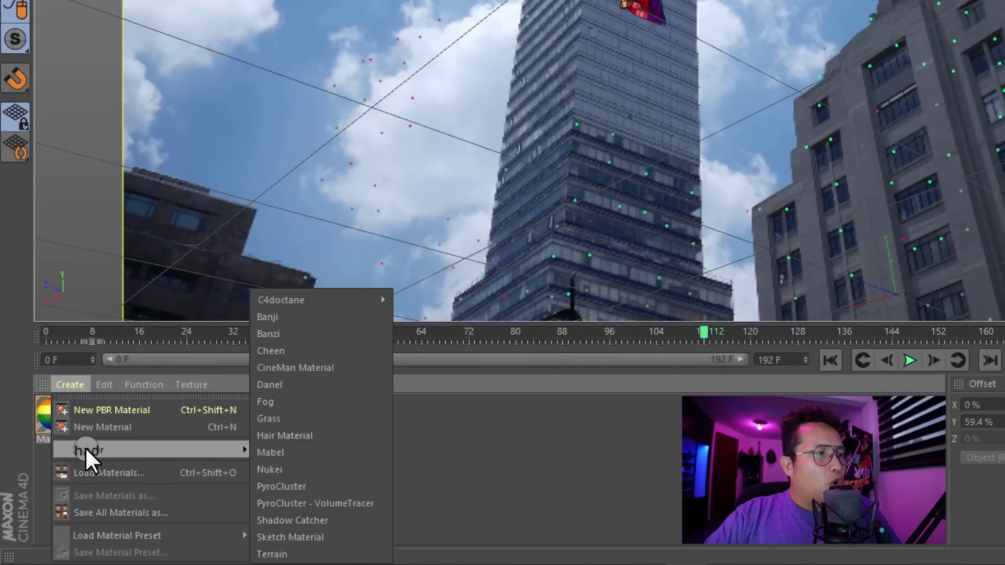
click(325, 520)
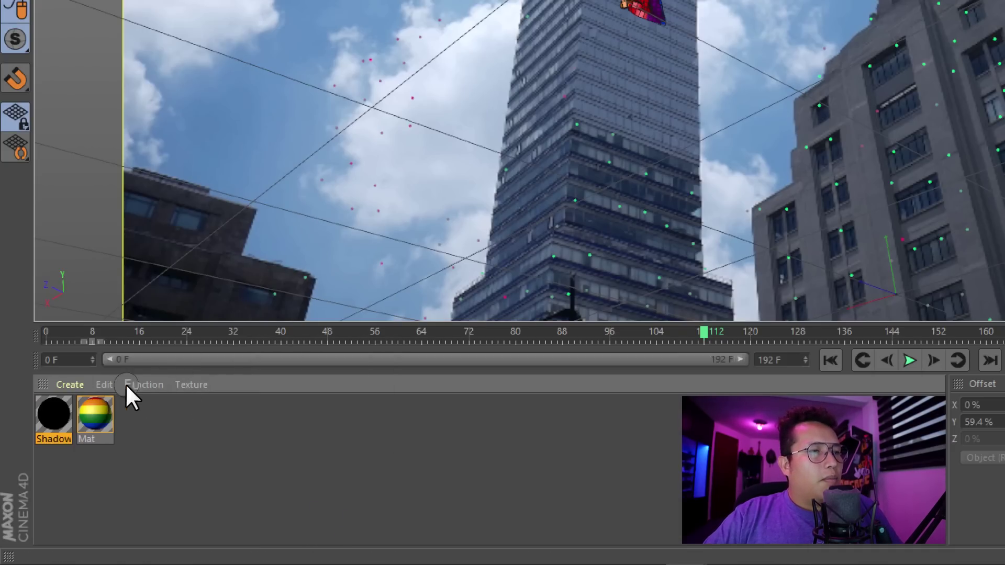
click(54, 423)
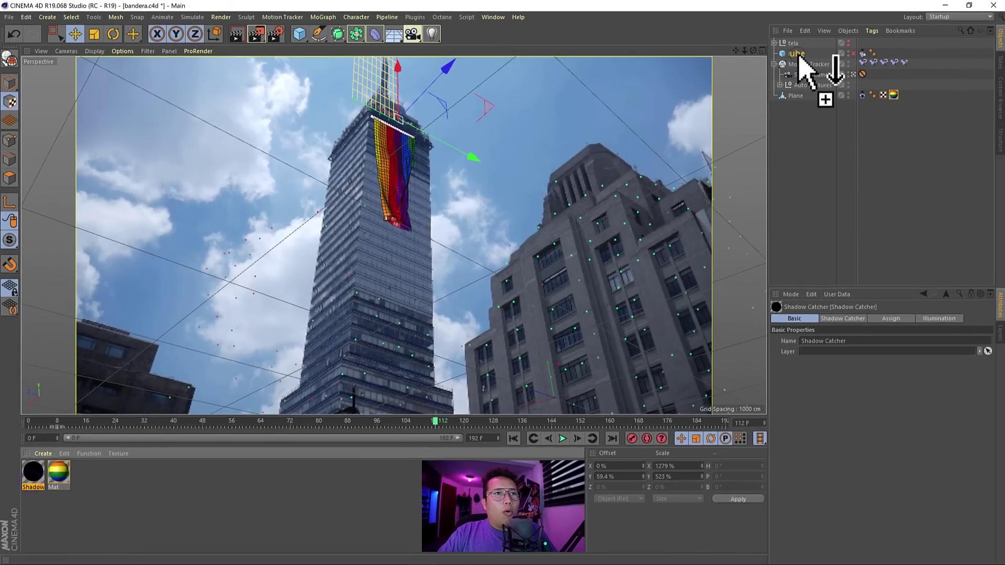
drag(42, 447, 795, 54)
click(852, 54)
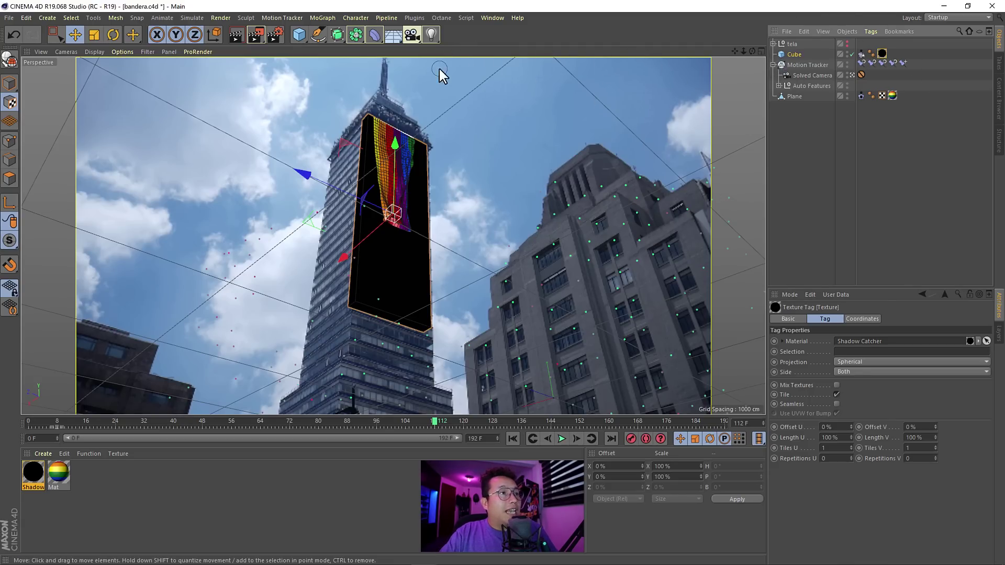
Step: Add a Sky object and create a new material for it
click(395, 30)
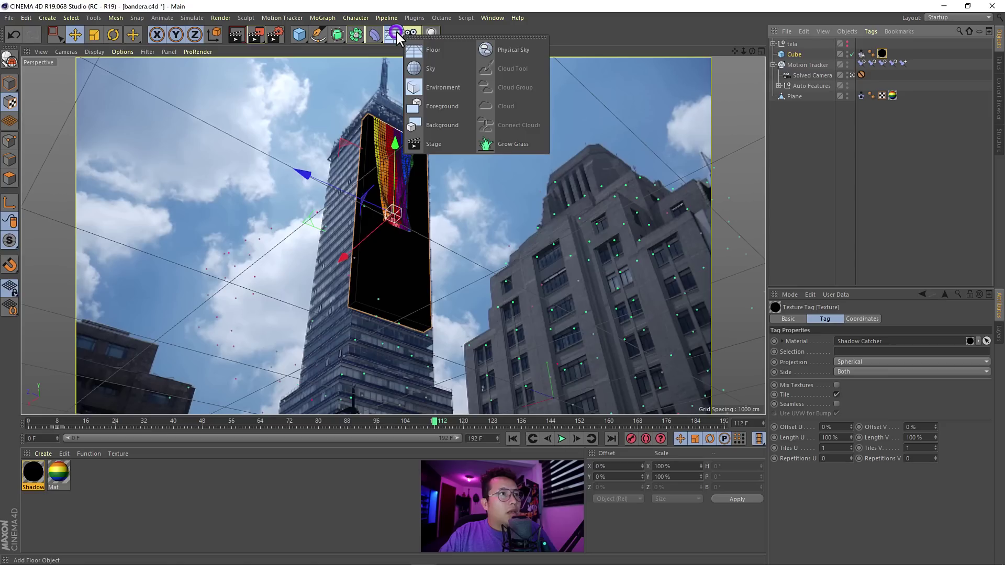
click(427, 73)
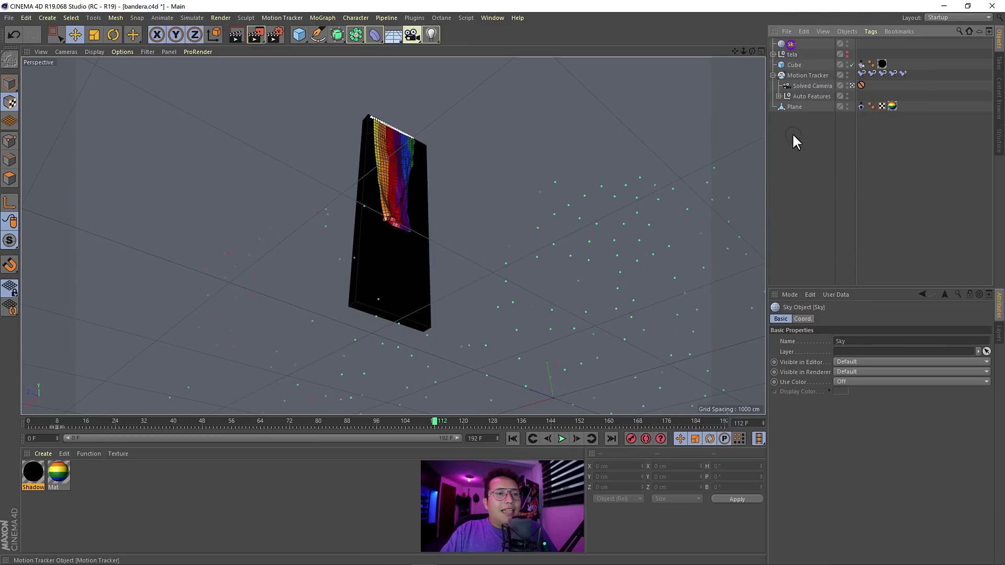
double_click(85, 478)
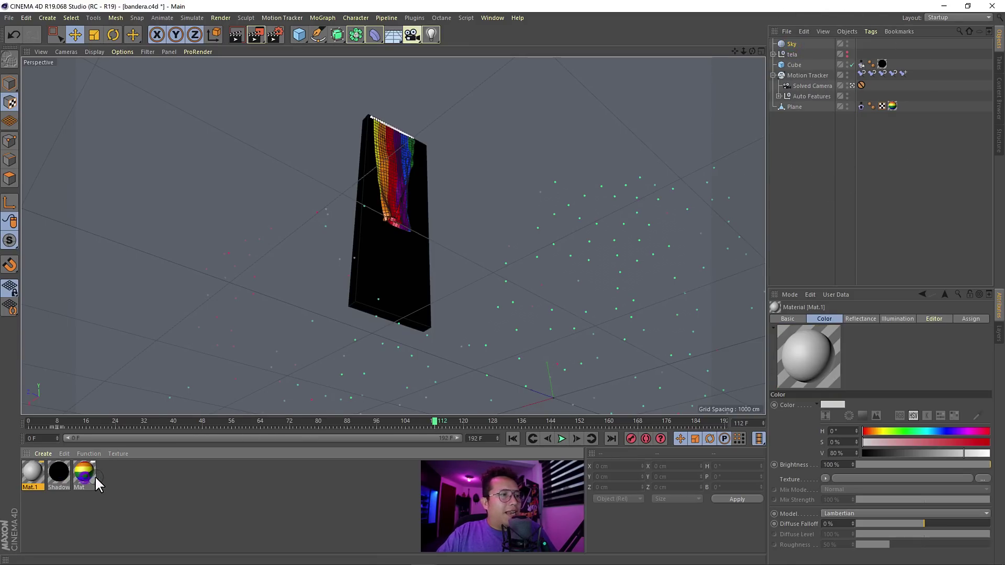
double_click(34, 473)
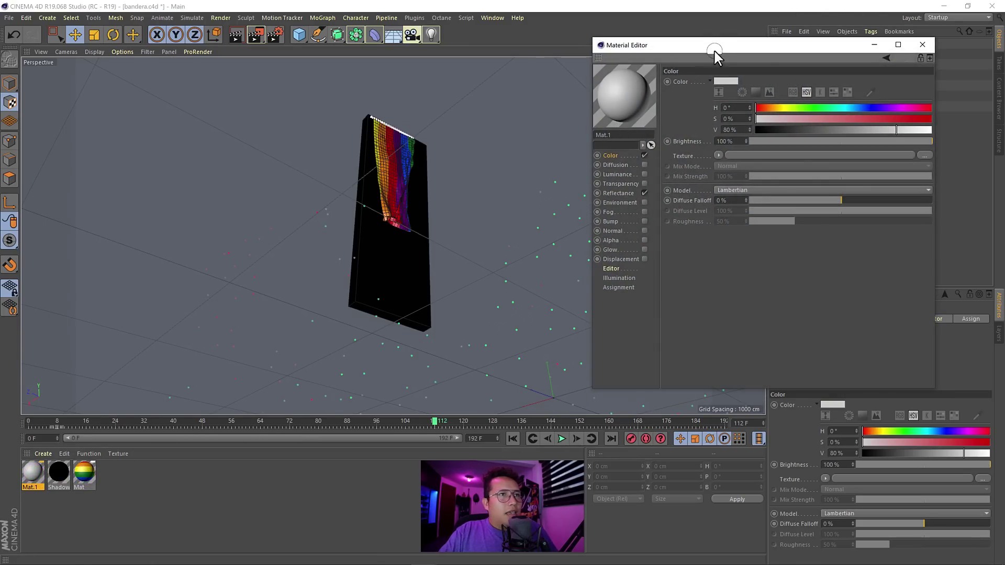
mouse_move(714, 46)
mouse_down()
mouse_move(364, 60)
mouse_move(375, 33)
mouse_up()
Step: Load a 360 sky panorama image as the material's colour texture
click(378, 141)
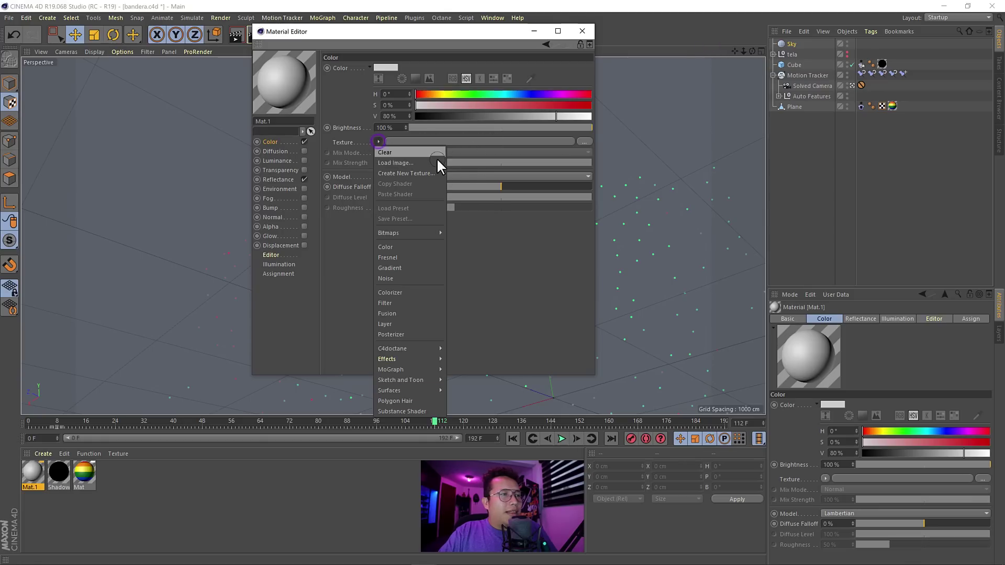
click(387, 162)
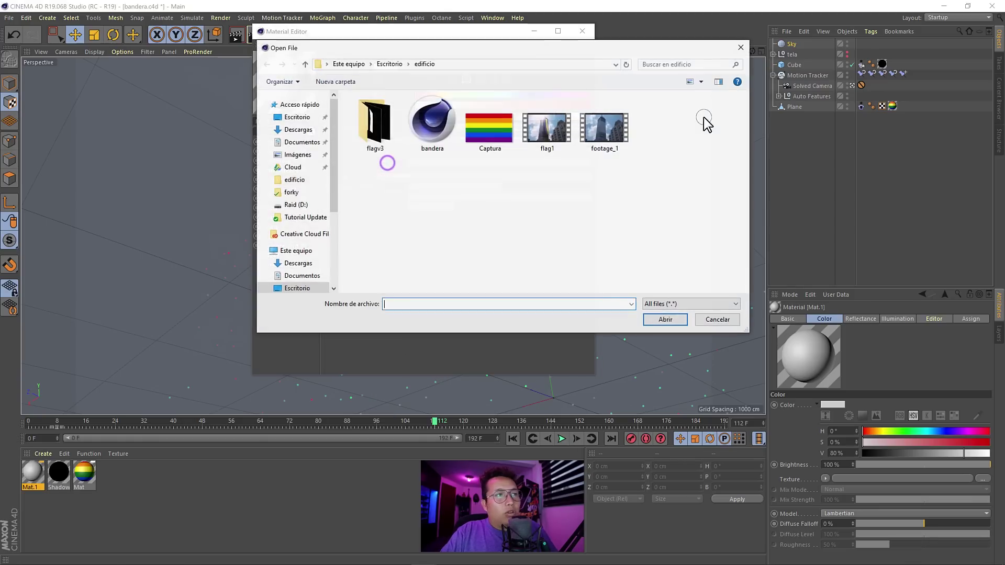
click(307, 205)
double_click(488, 135)
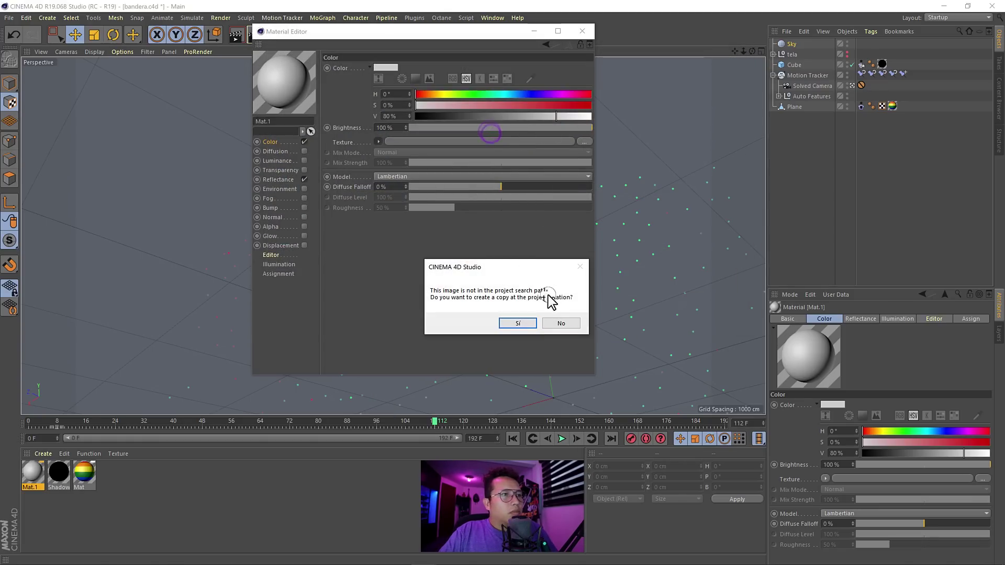
click(559, 323)
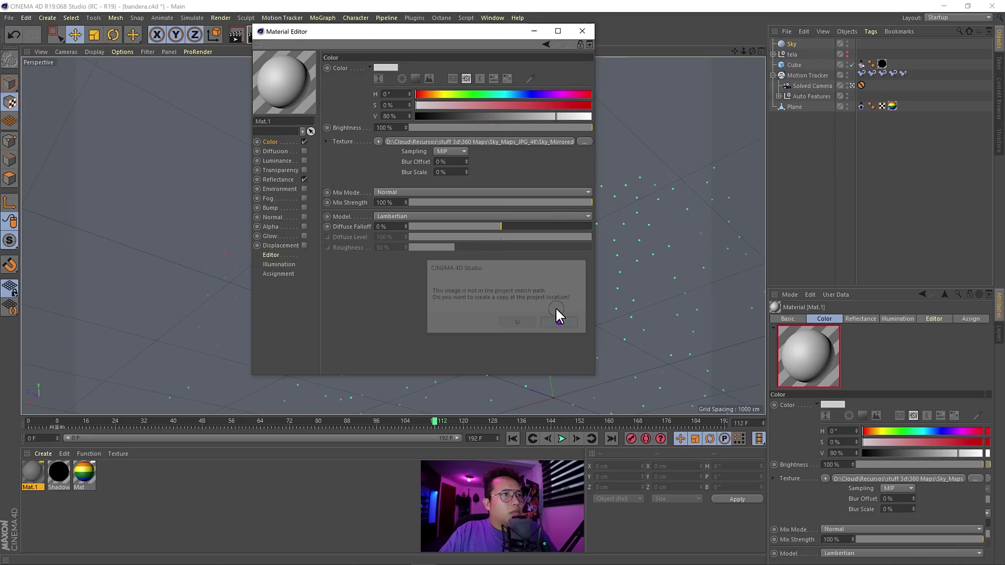
Step: Set the sky image exposure to 0.5 and apply the material to the Sky object
click(451, 140)
click(413, 201)
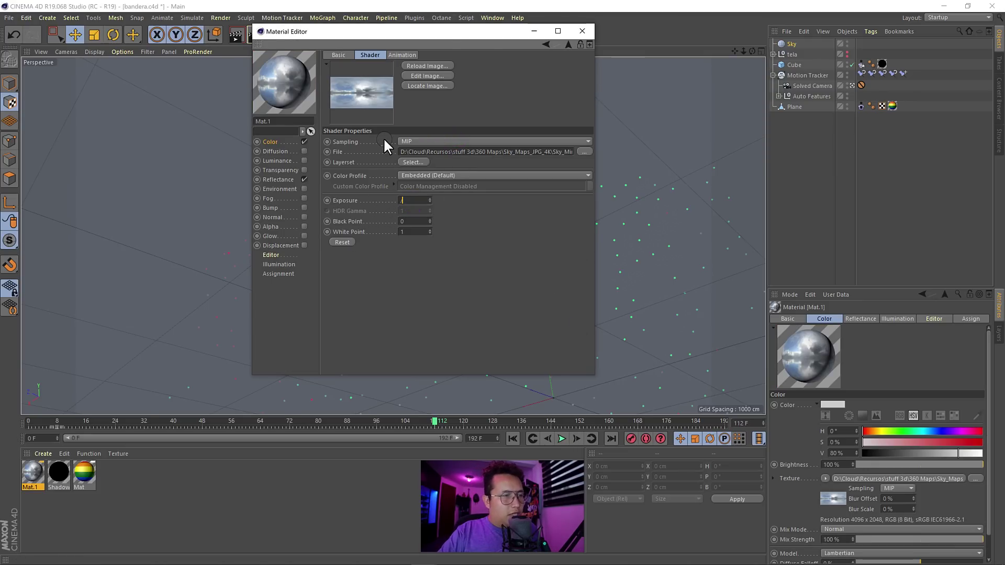
key(Return)
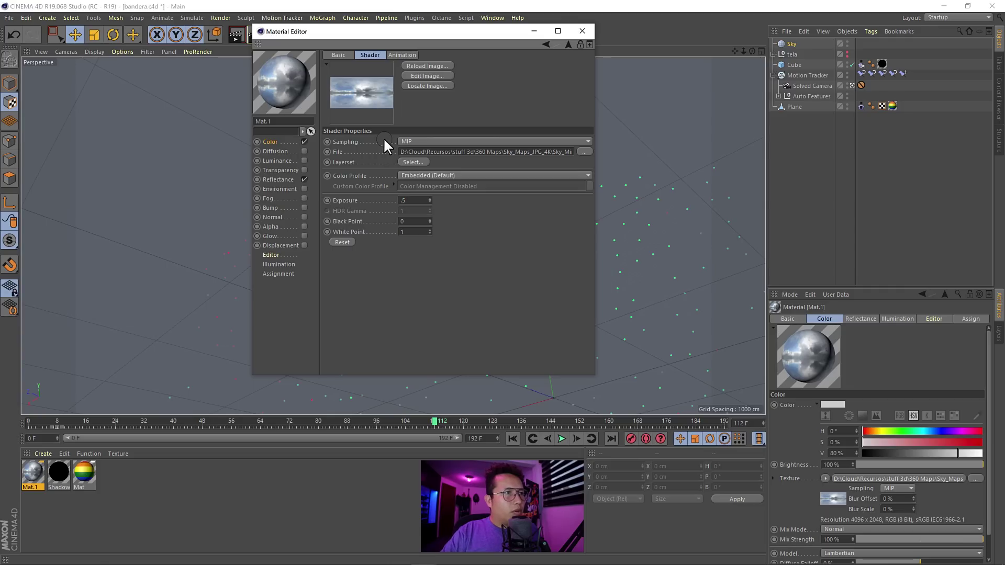
click(582, 31)
drag(33, 472, 791, 43)
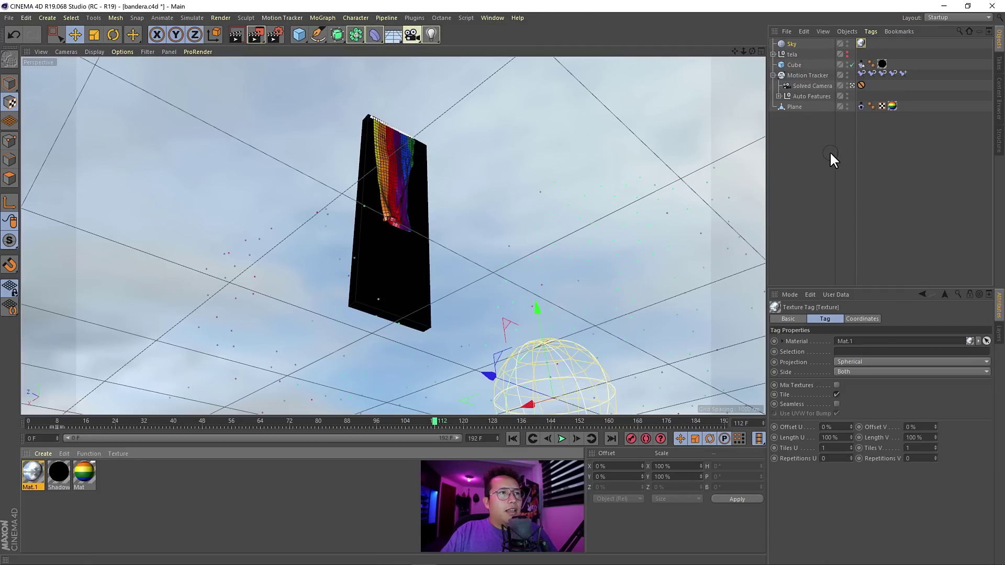
click(819, 149)
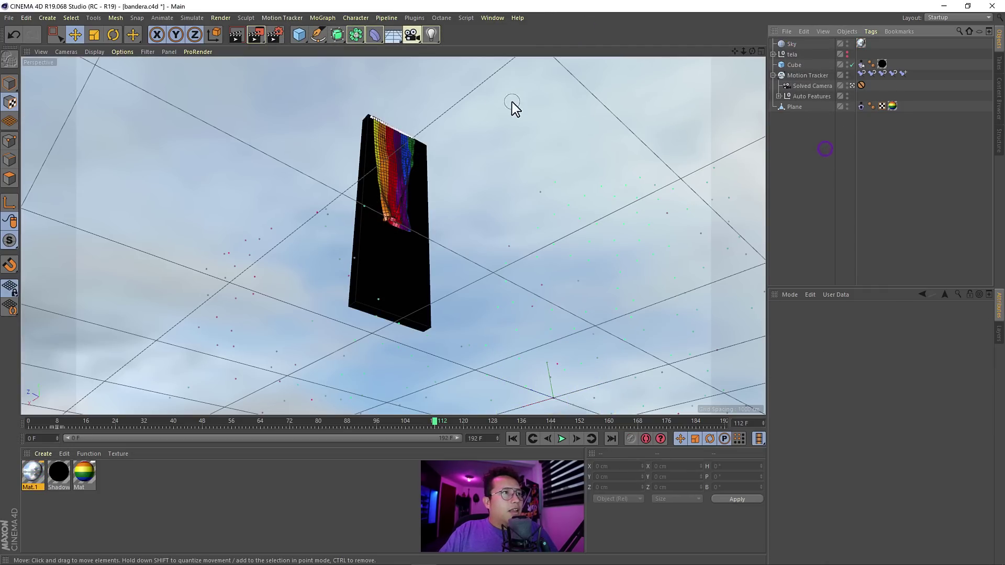
Step: Add Ambient Occlusion and Global Illumination effects in Render Settings
click(272, 34)
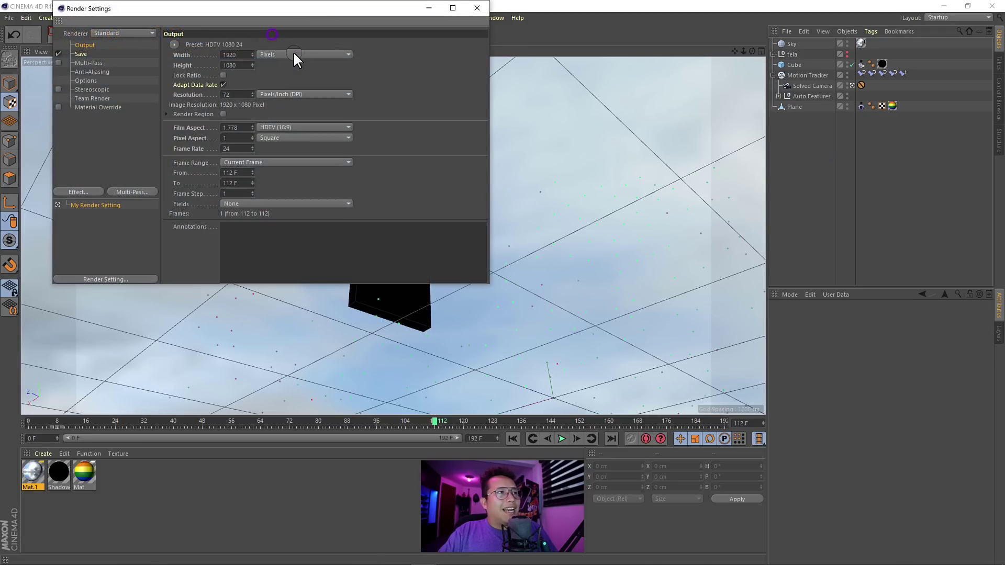
drag(304, 13, 529, 70)
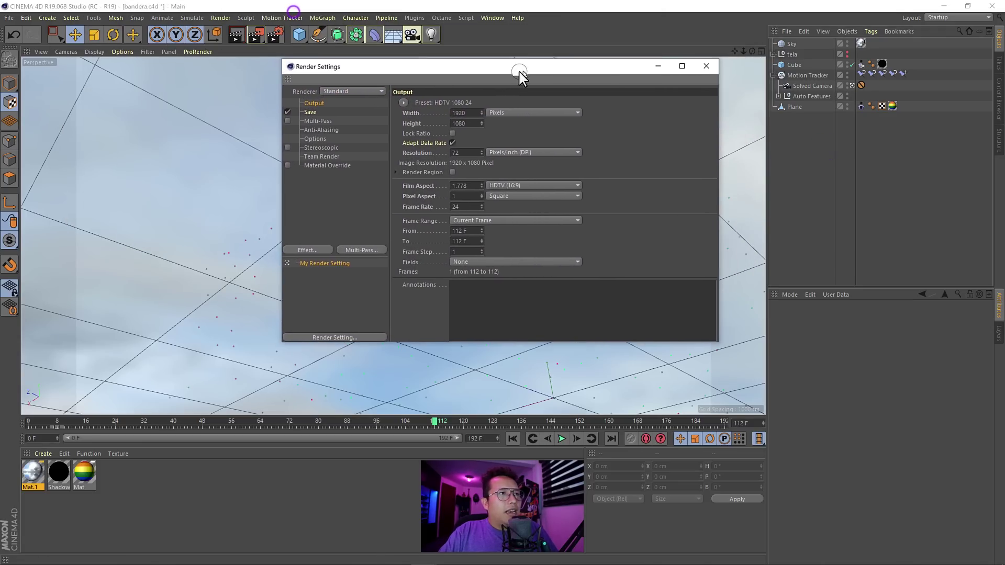
click(315, 250)
click(377, 307)
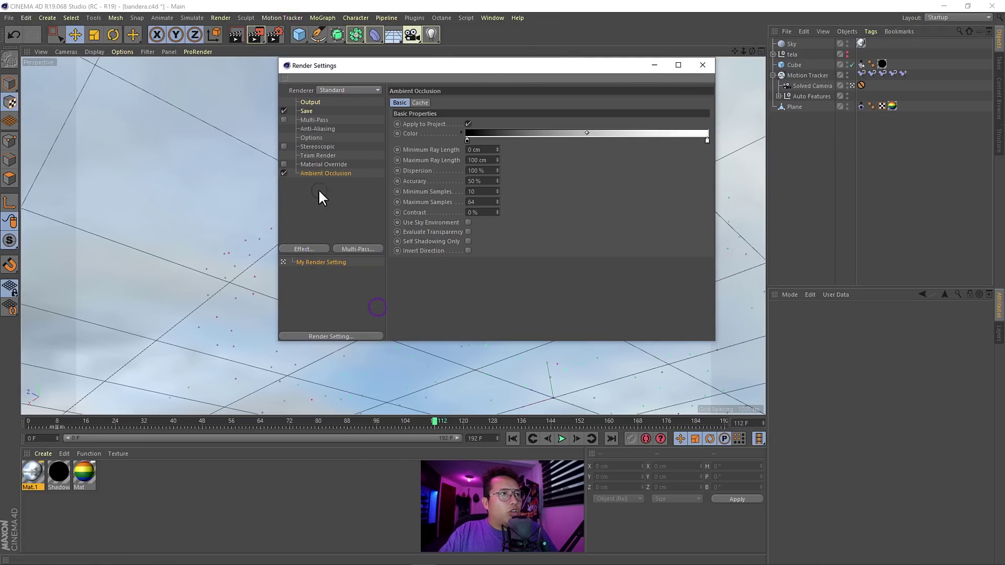
click(309, 249)
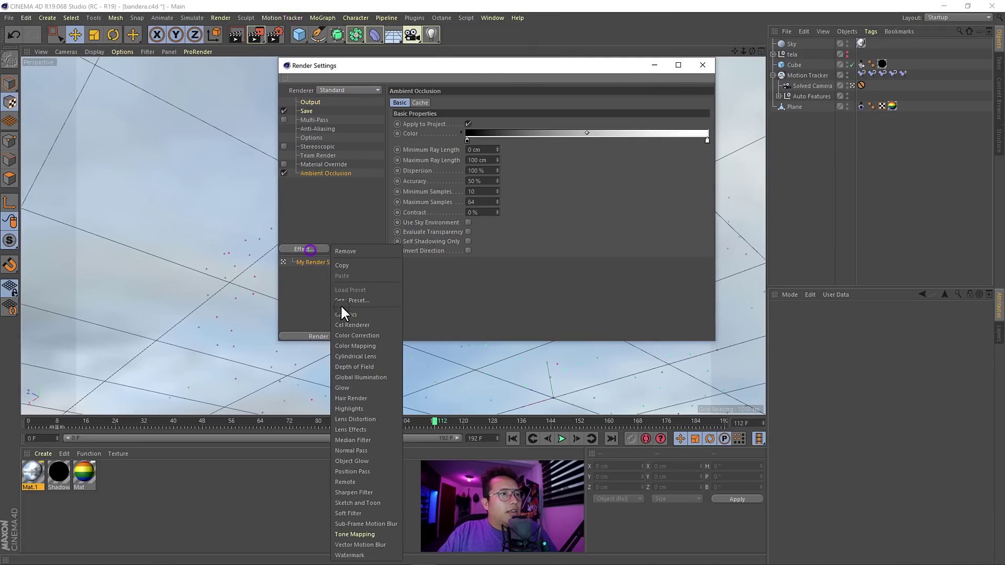
click(366, 375)
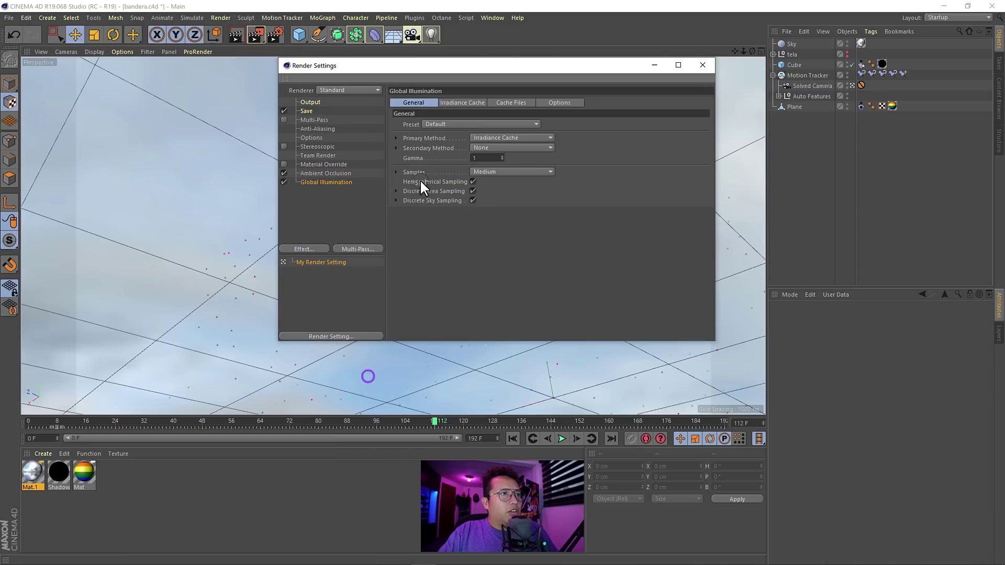
Step: Set saved images to PNG format with an alpha channel
click(311, 102)
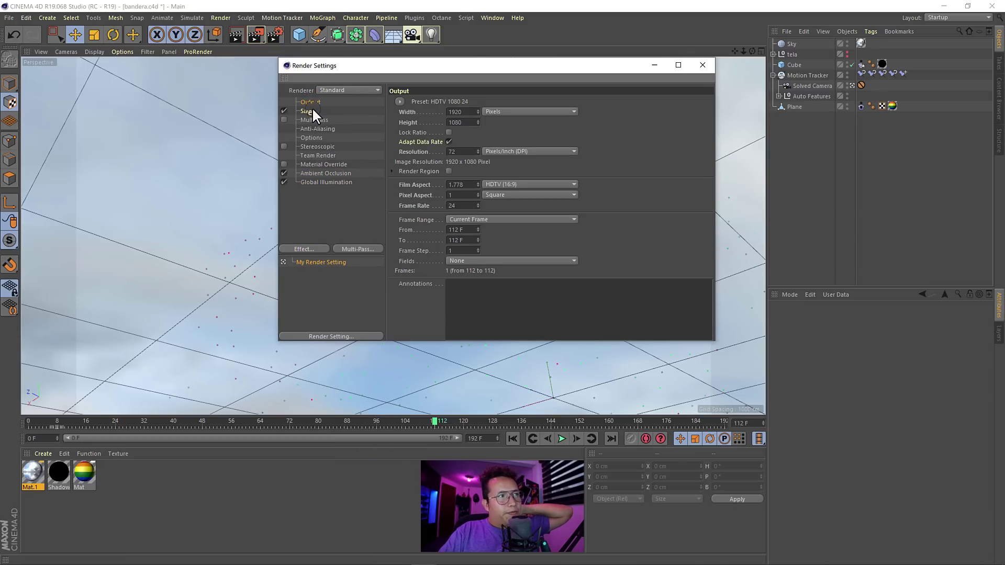
click(310, 111)
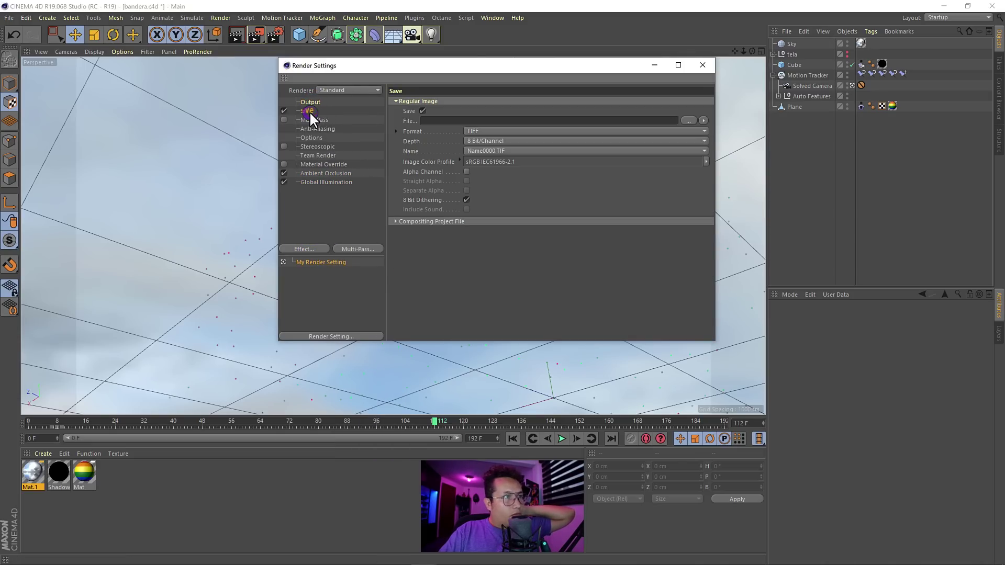
click(444, 172)
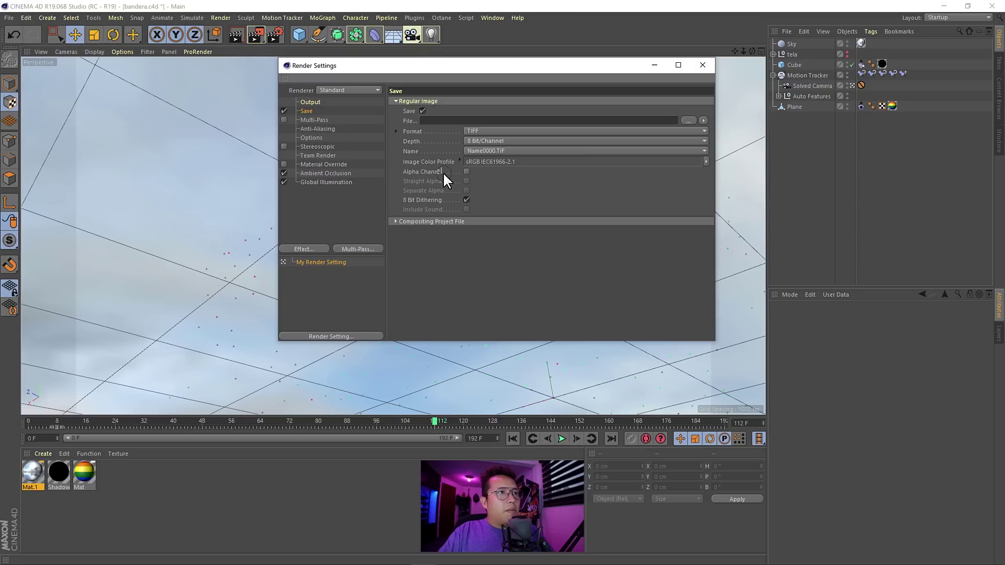
click(465, 172)
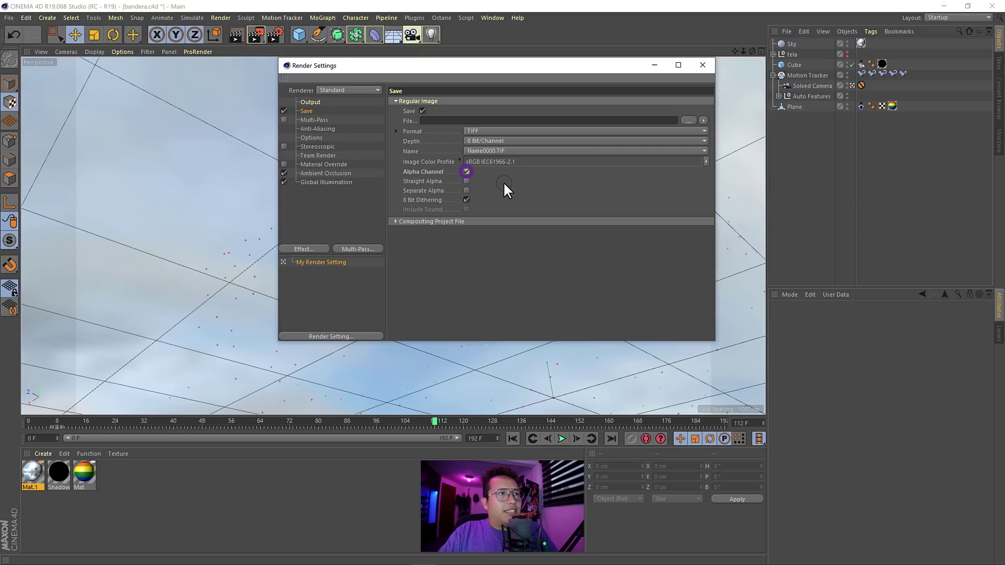
click(500, 130)
click(510, 236)
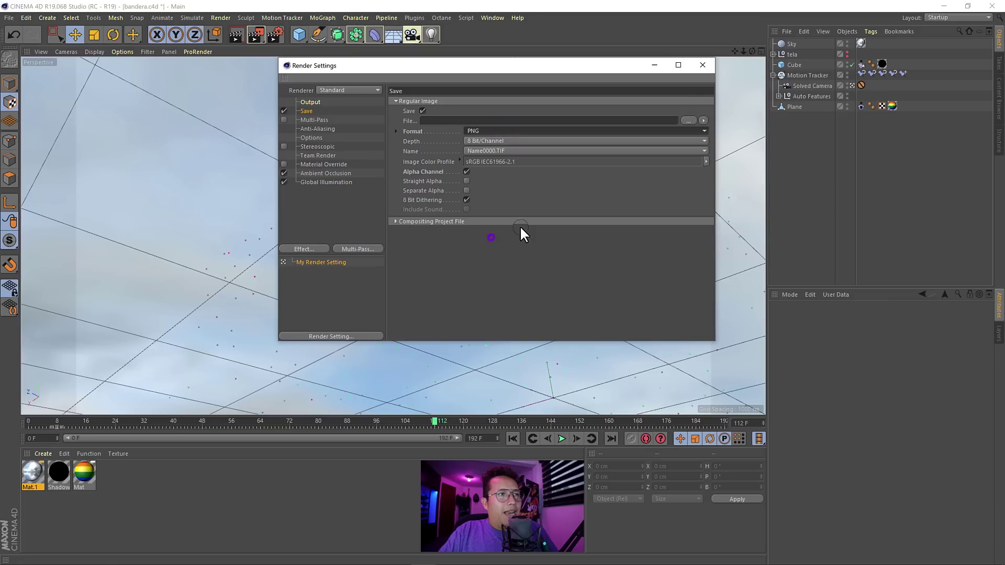
click(702, 65)
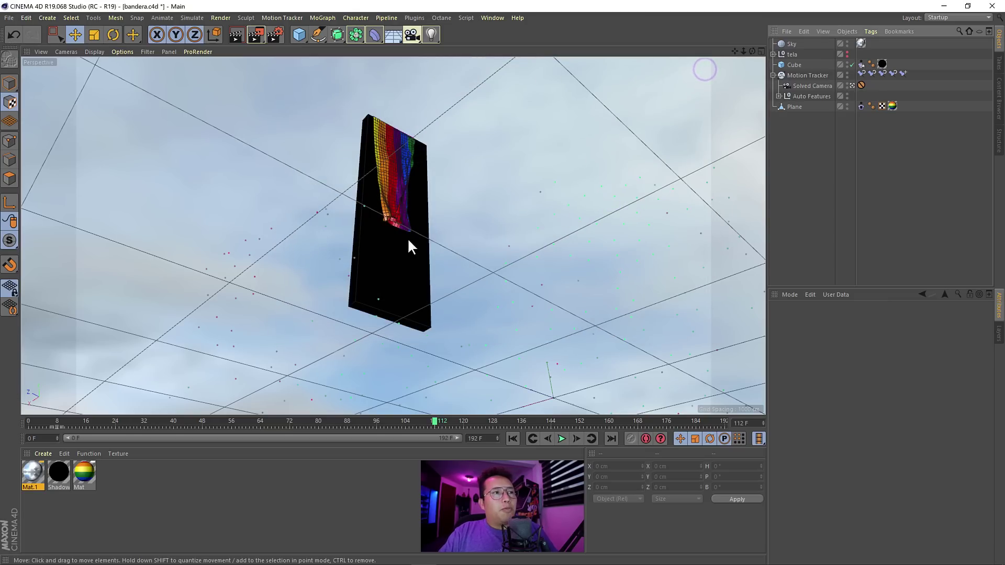
Step: Render the viewport, save the scene as bandera.c4d, and return to After Effects
click(239, 37)
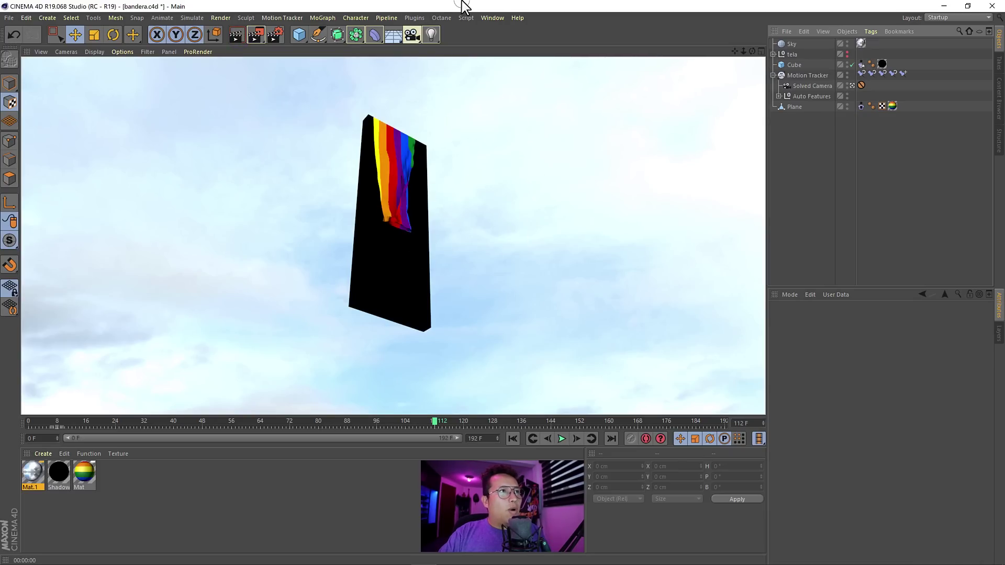
key(ctrl+s)
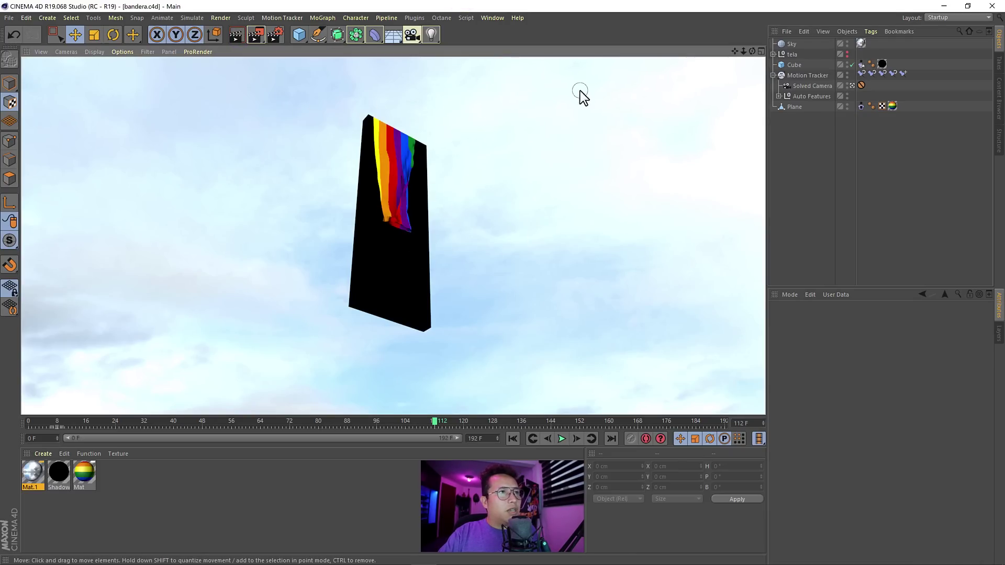
click(943, 6)
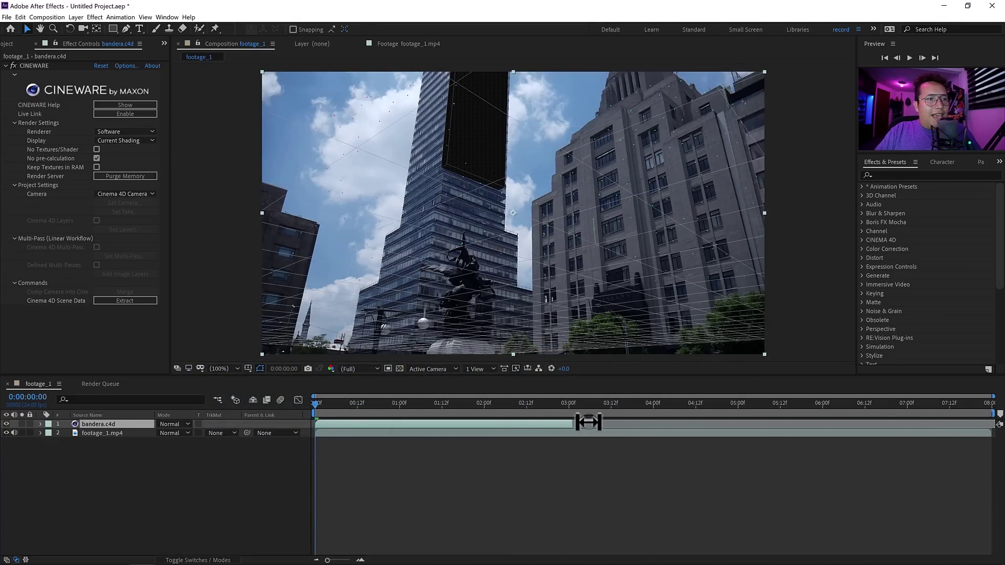
Step: Extend the bandera.c4d layer to the comp's end and preview around 0:00:06:18
drag(588, 422, 994, 424)
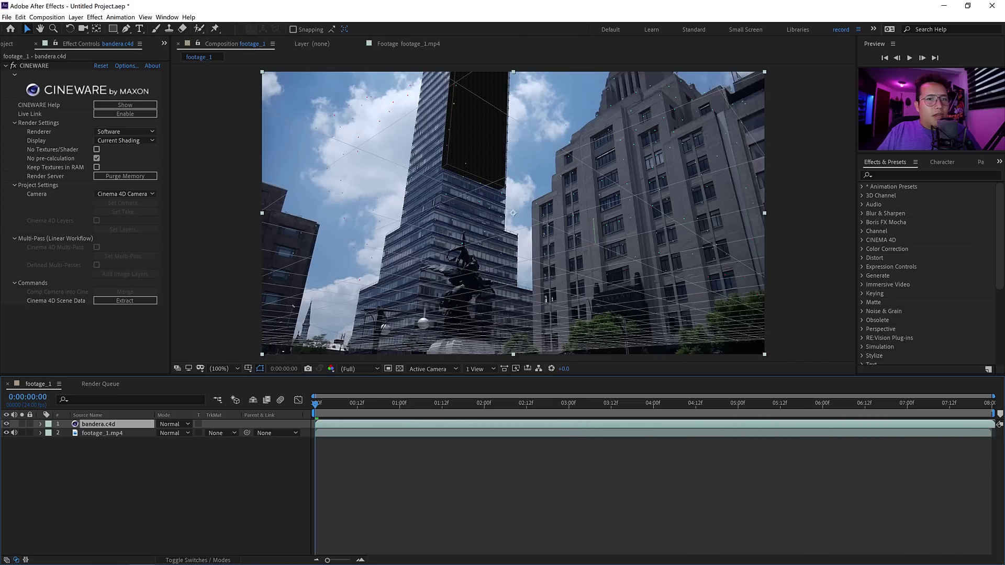
click(755, 407)
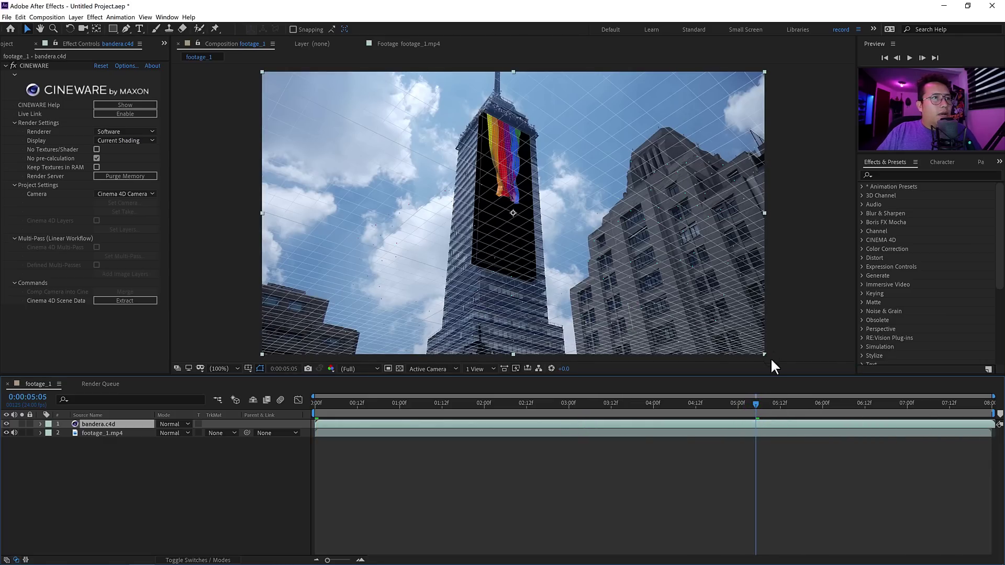
drag(756, 403, 887, 400)
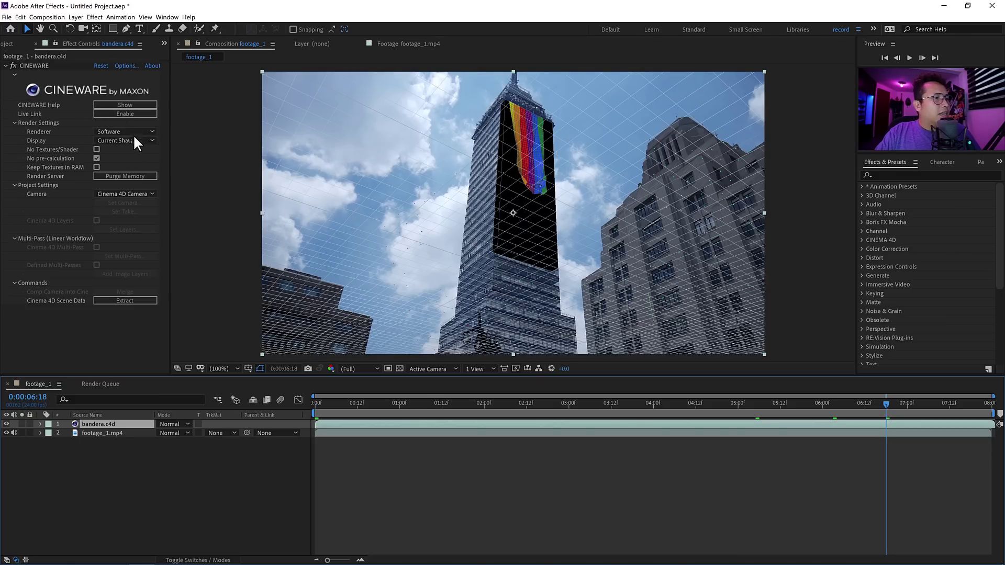
Step: Set the Cineware renderer to Standard (Final) with Keep Textures in RAM enabled
click(103, 132)
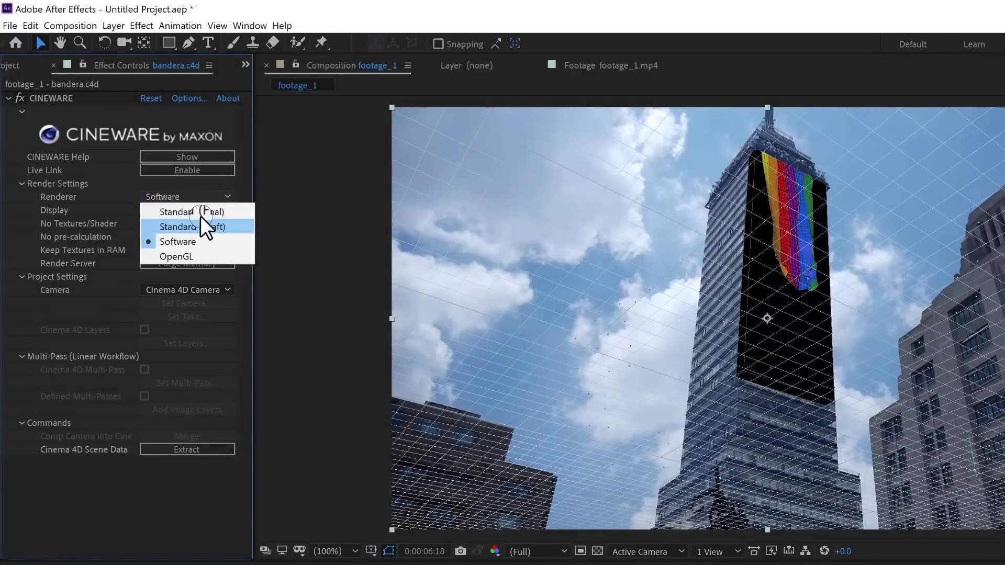
click(203, 210)
click(148, 256)
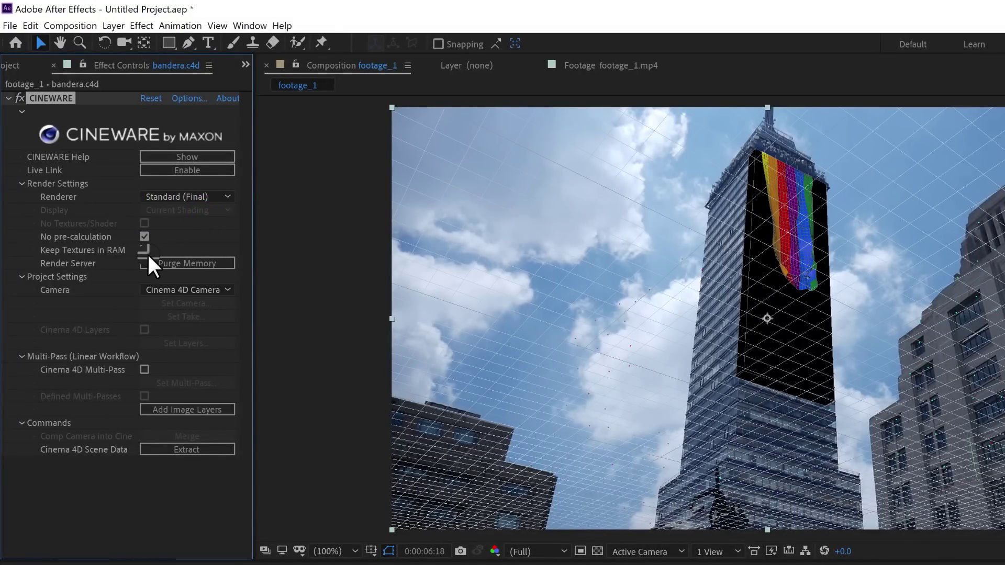
click(145, 250)
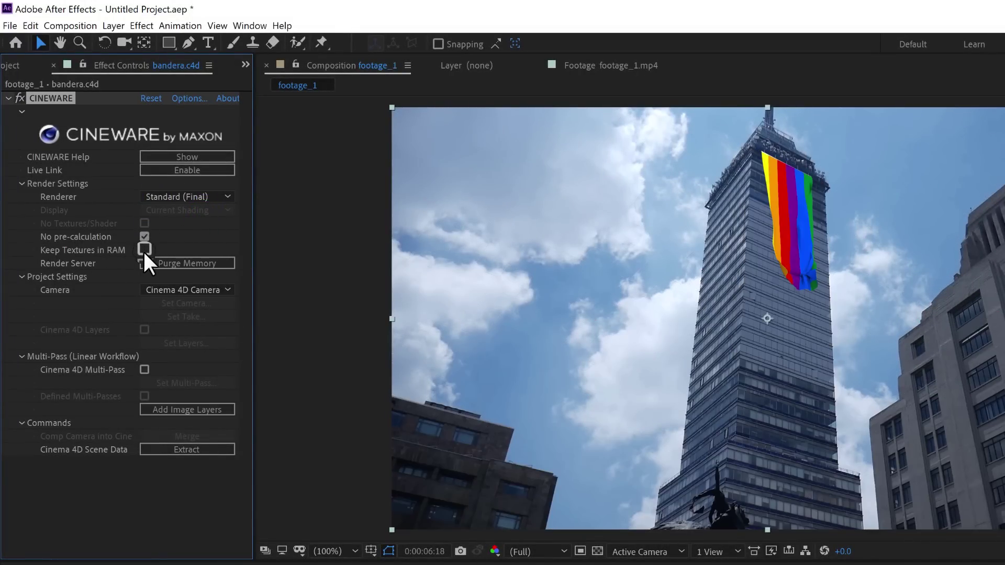
click(412, 240)
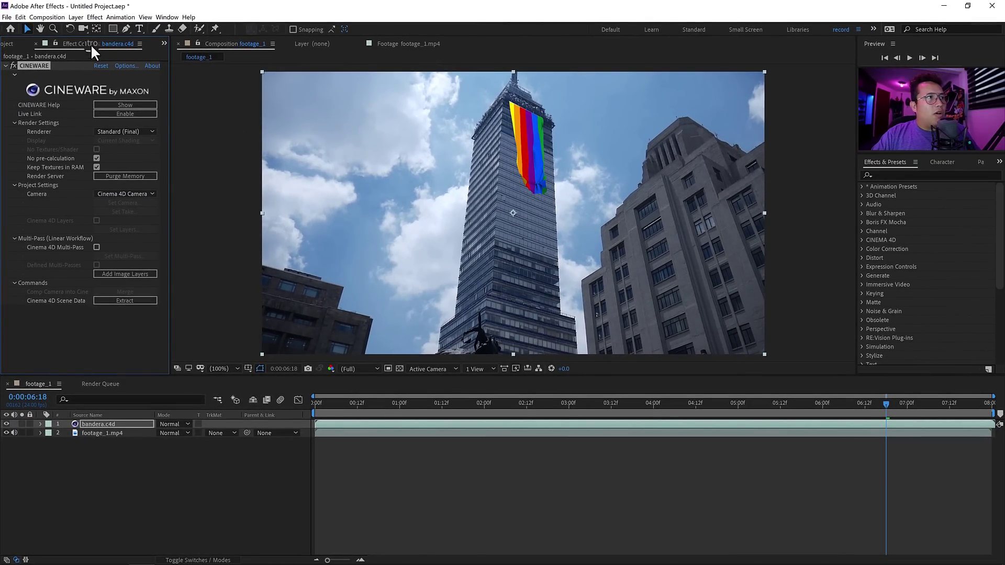
Step: Open the Effect menu's Color Correction category for the bandera.c4d layer
click(94, 17)
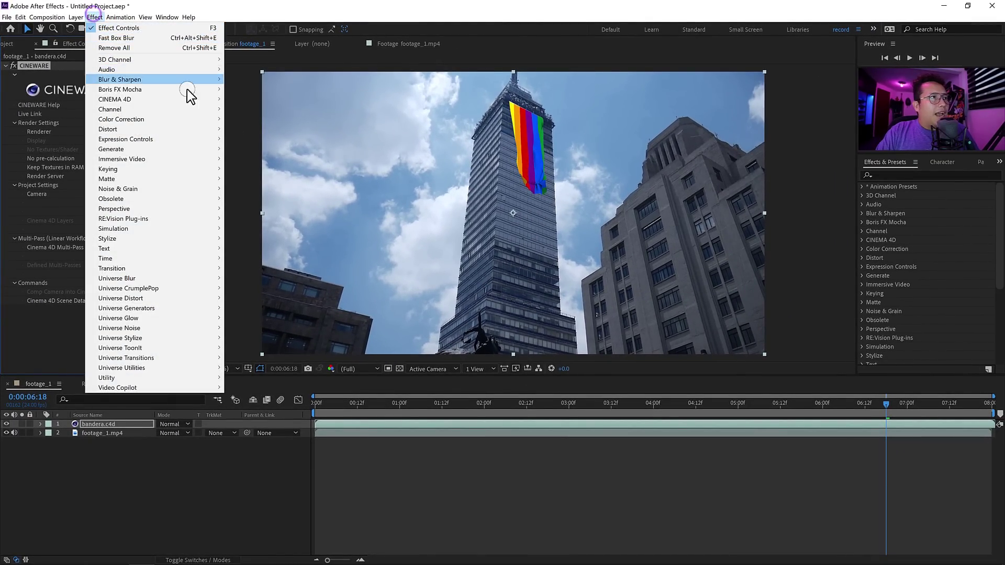
click(146, 119)
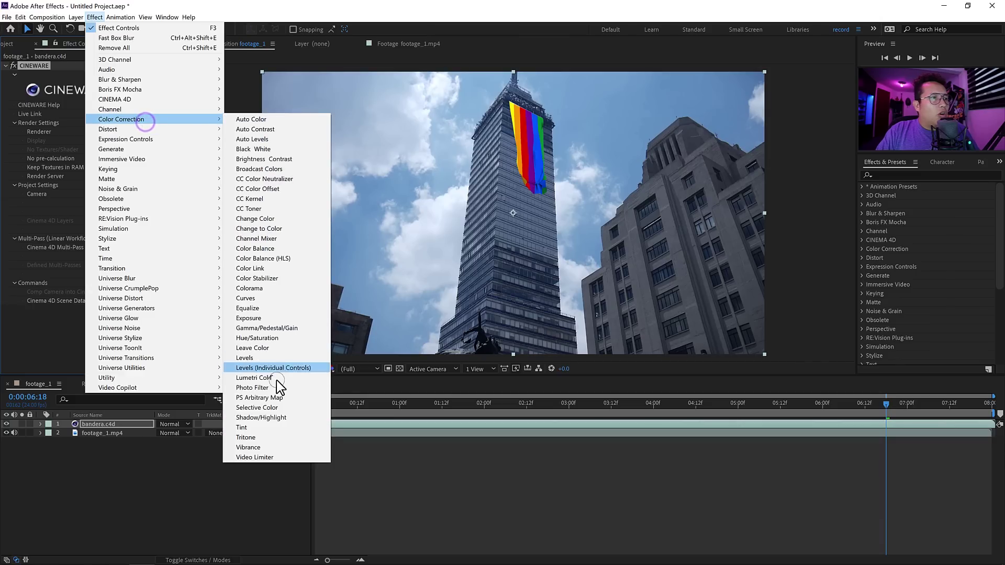
Step: Apply Levels, set the Blue channel gamma to 1.41, and return to RGB
click(276, 358)
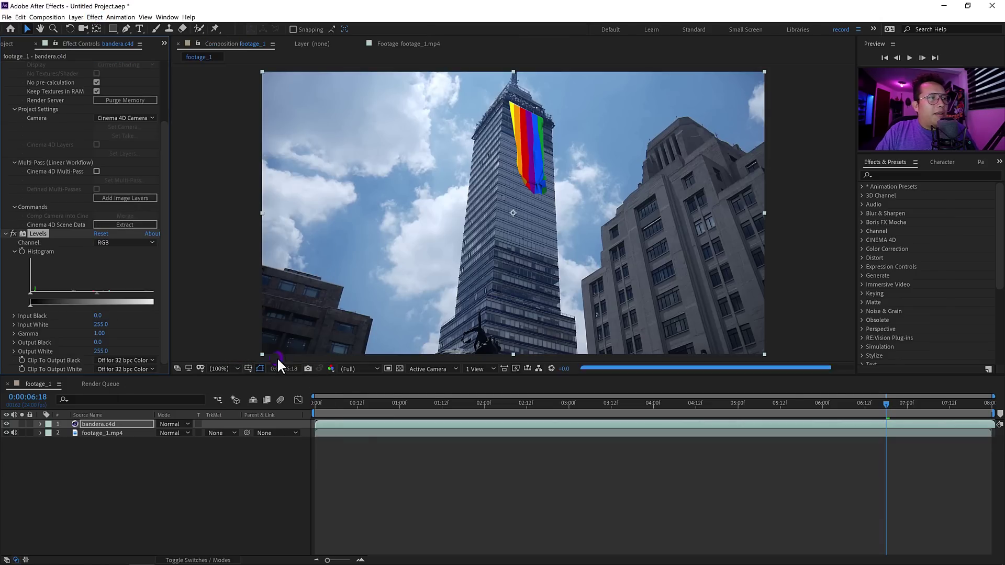
click(163, 247)
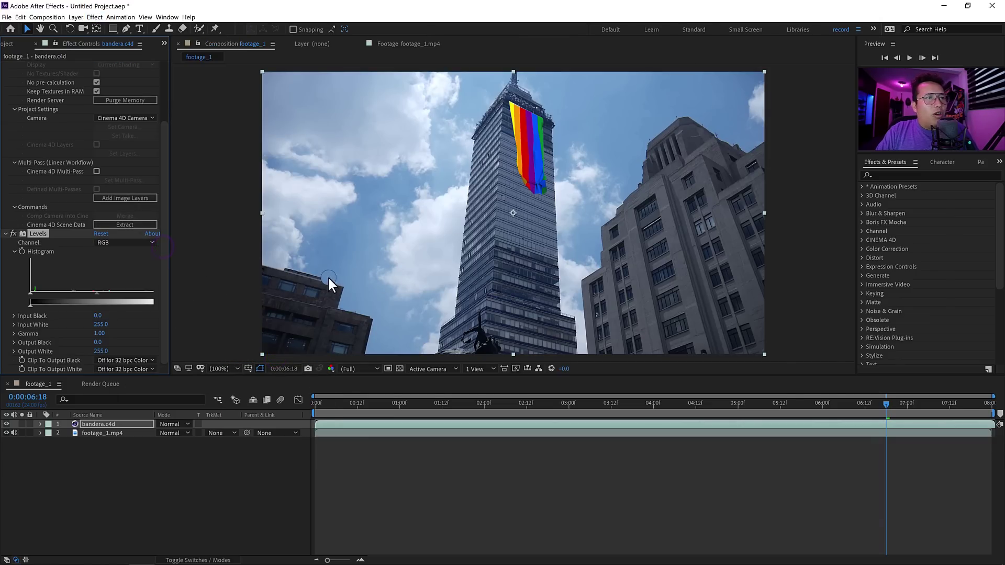
click(128, 243)
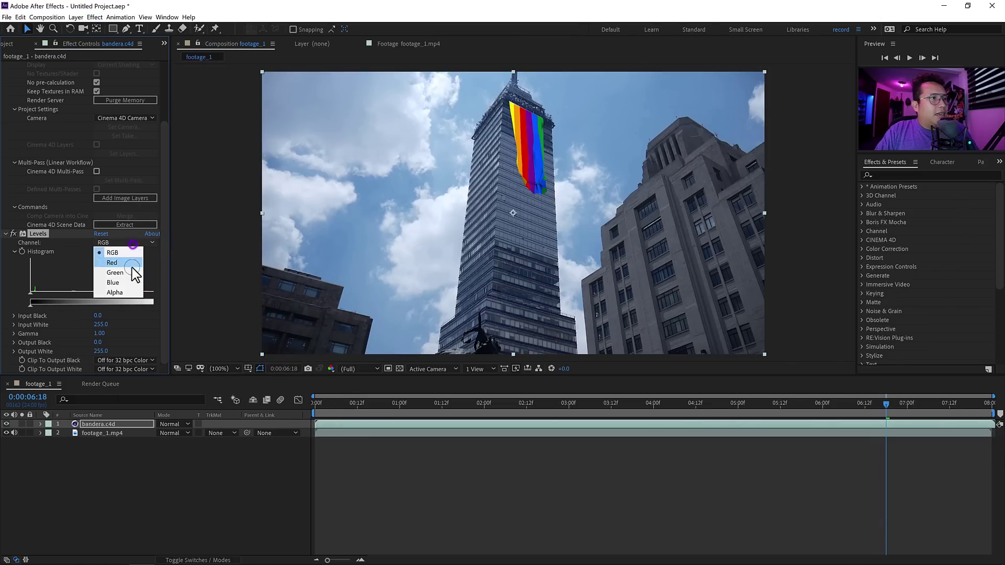
click(128, 282)
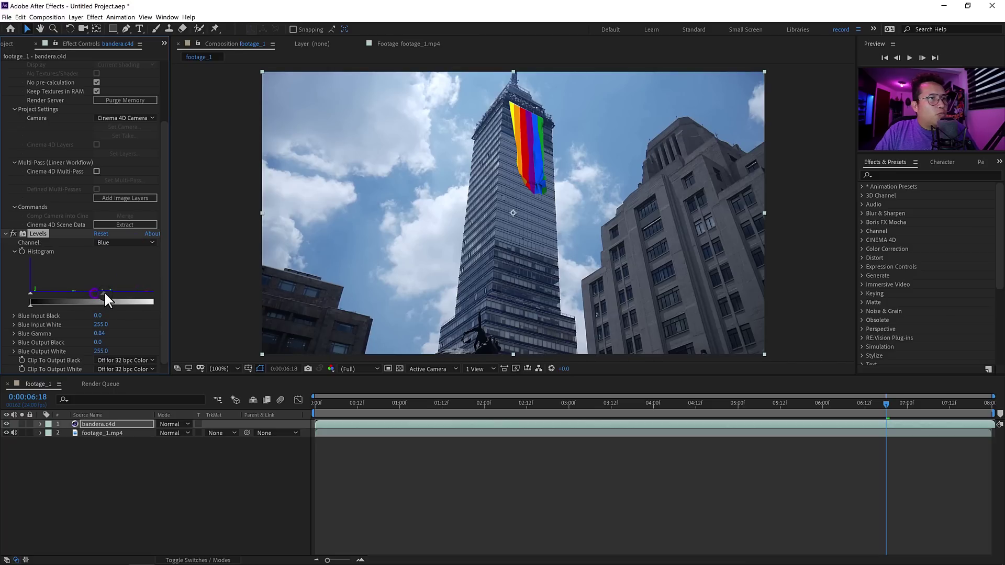
drag(69, 294, 82, 294)
drag(171, 302, 189, 298)
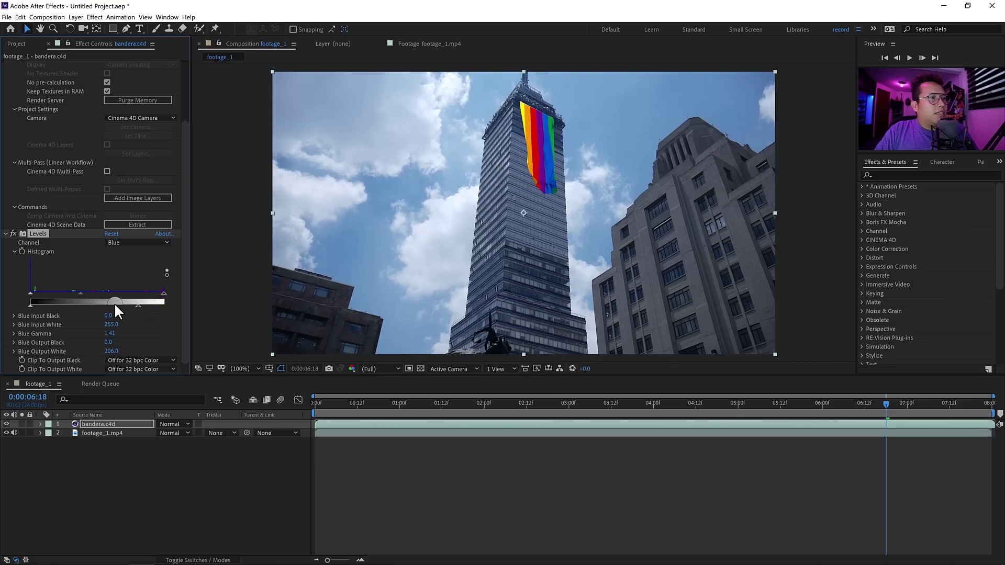
mouse_move(31, 306)
mouse_down()
mouse_move(43, 304)
mouse_move(18, 308)
mouse_up()
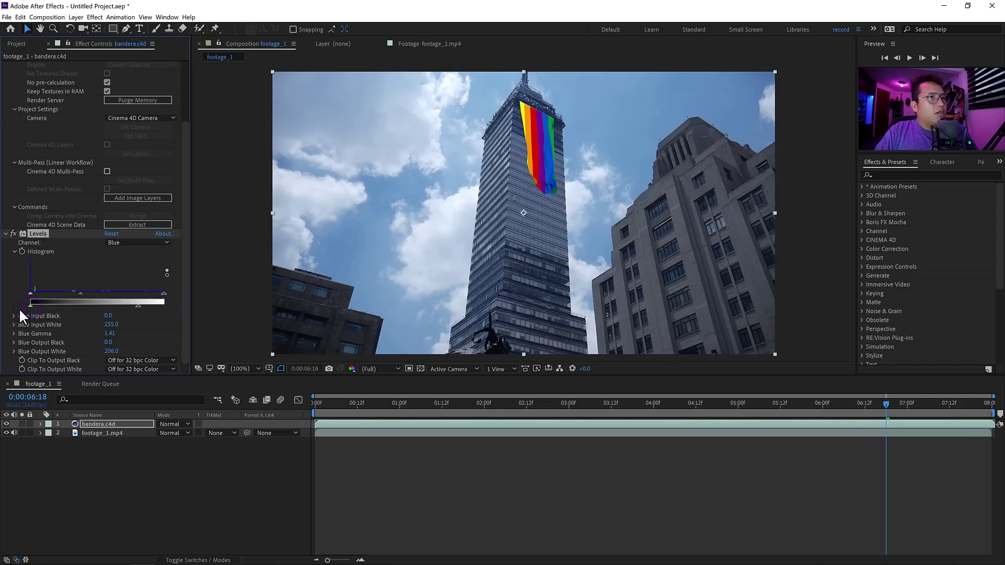
click(160, 243)
click(135, 251)
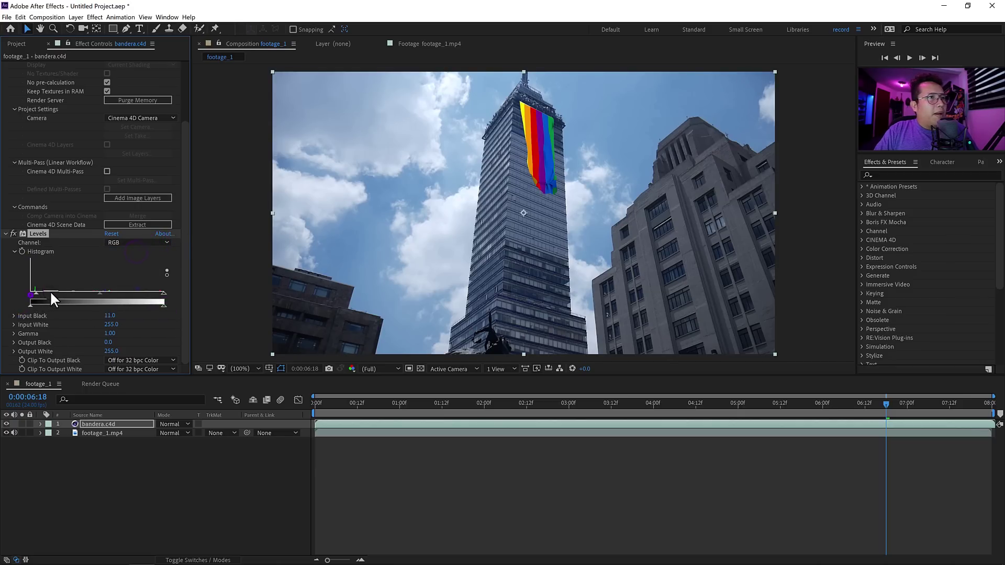
Step: Set RGB input black 17, gamma 0.76, and output levels 39 to 230
drag(36, 292, 40, 292)
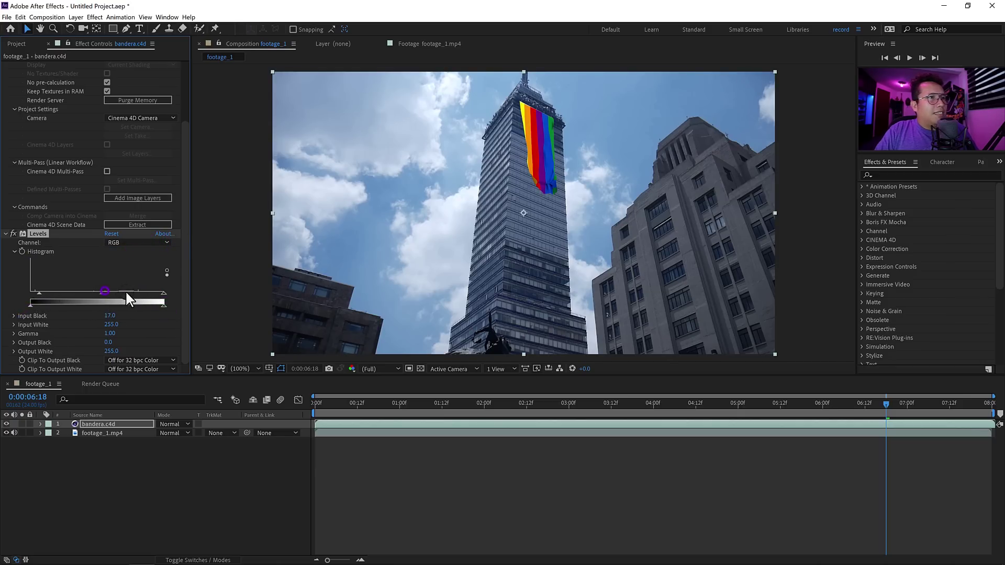
drag(104, 294, 114, 295)
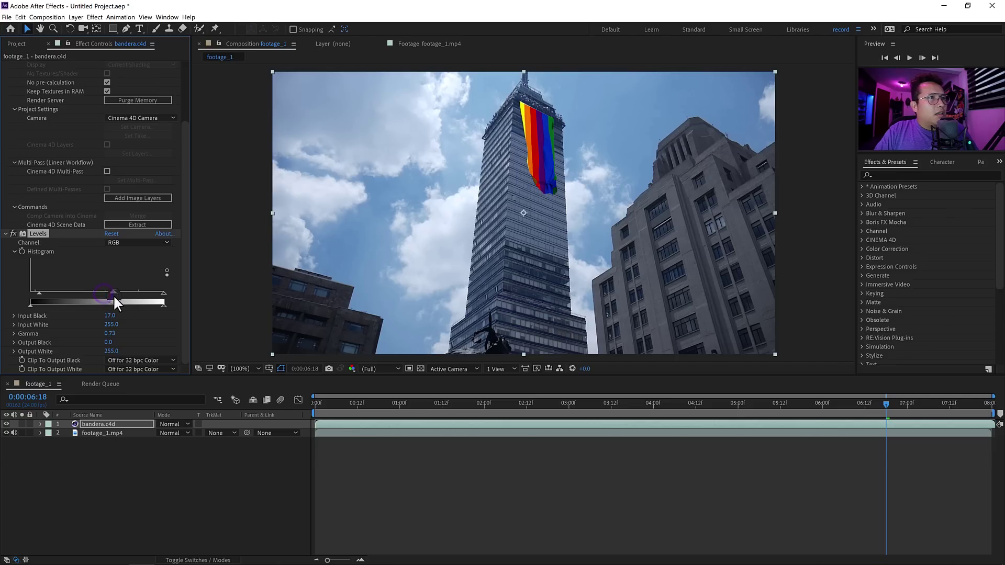
drag(30, 304, 49, 312)
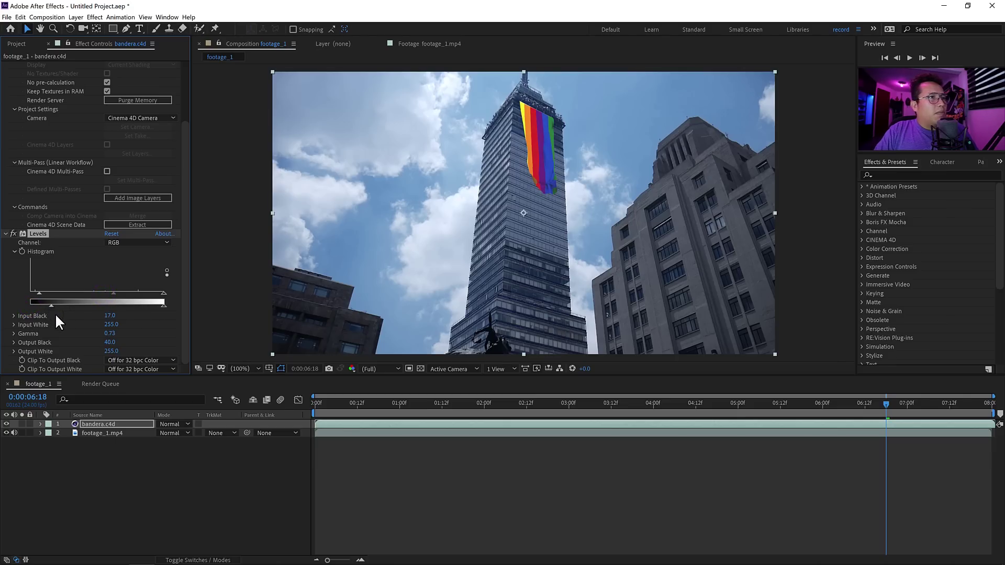
mouse_move(162, 306)
mouse_down()
mouse_move(136, 309)
mouse_move(150, 306)
mouse_up()
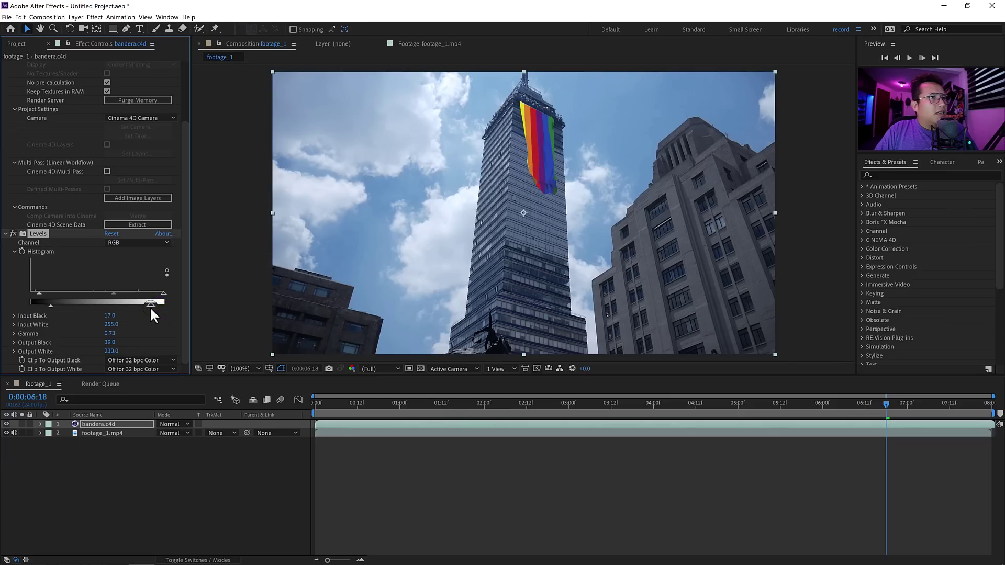
Step: Raise the Green channel gamma slightly, then lower RGB input white to 231
click(156, 242)
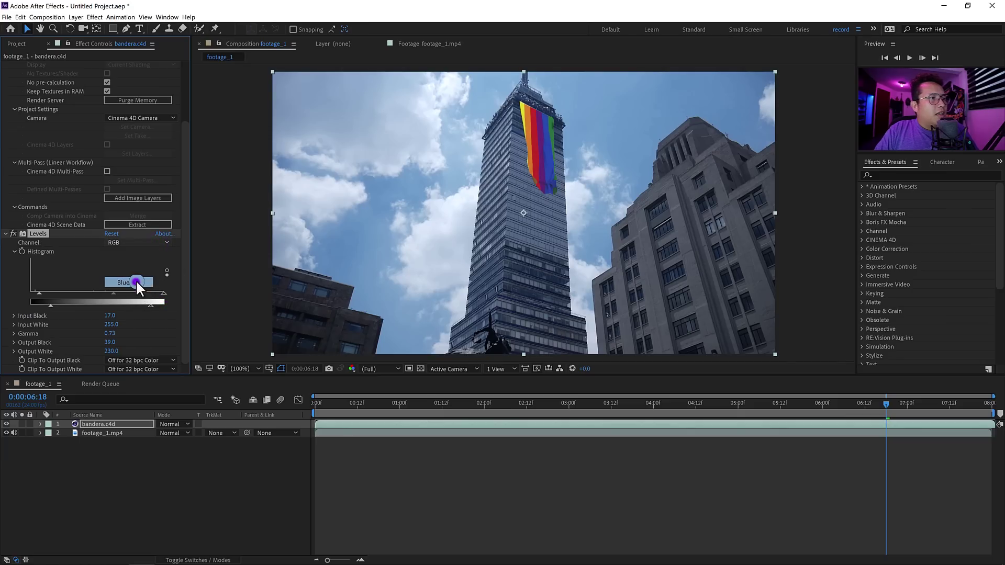
click(136, 279)
click(146, 241)
click(134, 270)
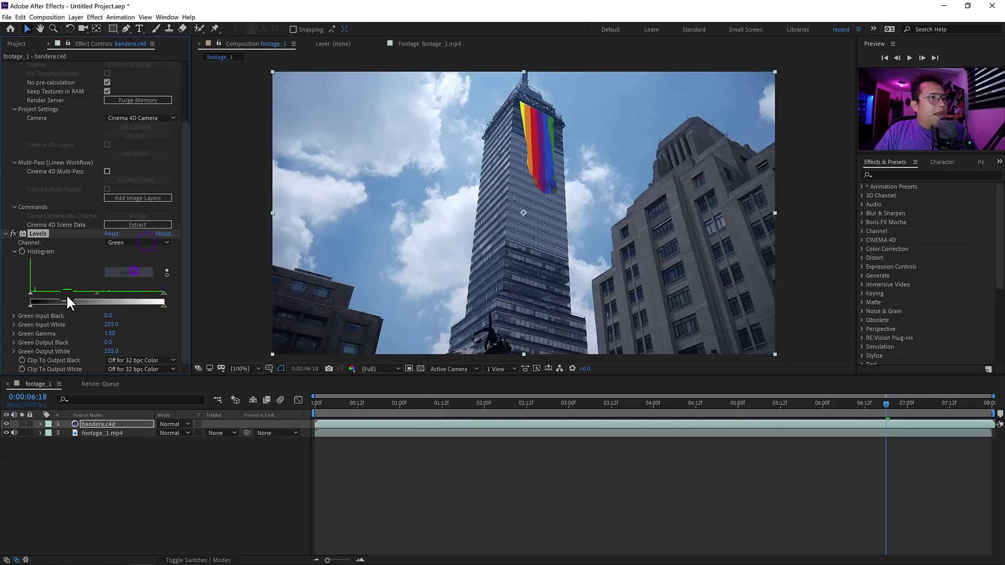
drag(98, 291, 104, 294)
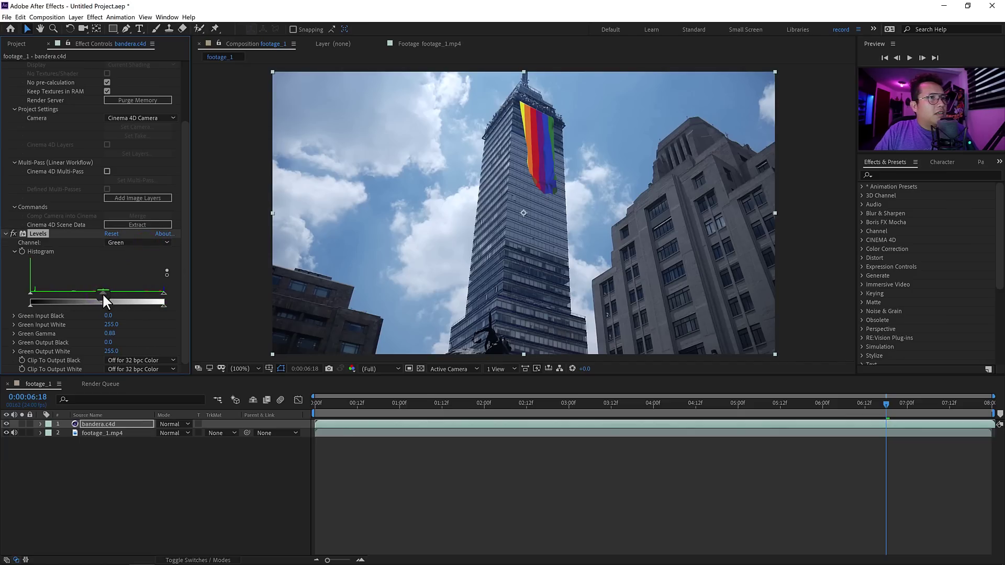
click(157, 243)
click(124, 254)
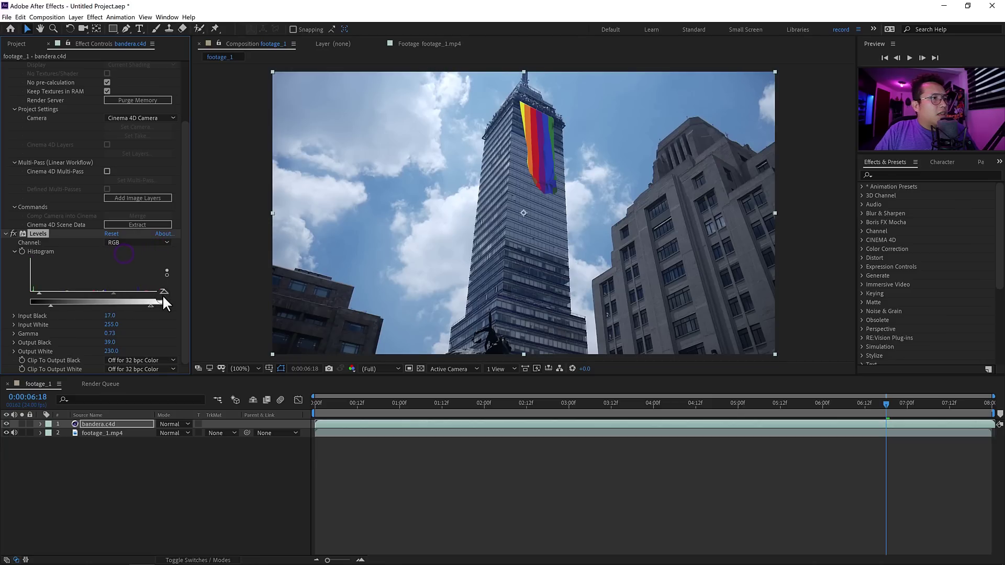
drag(163, 296, 105, 293)
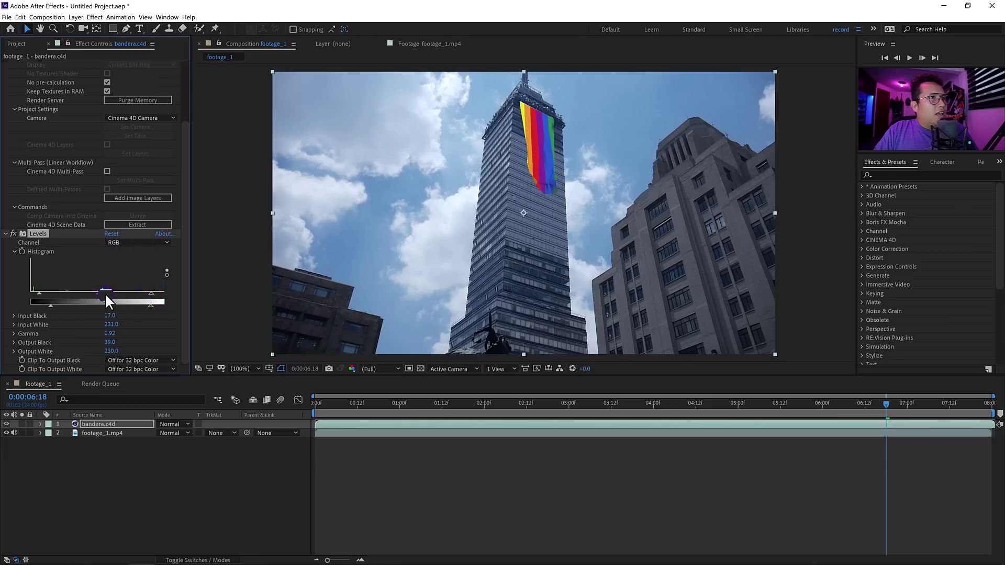
click(184, 171)
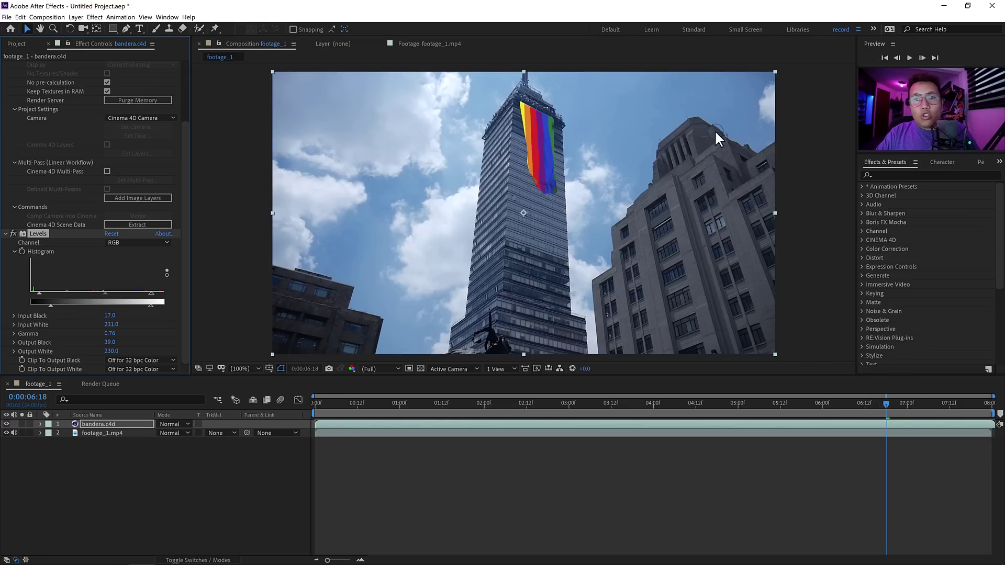
Step: Create a new full-comp solid layer with the default white colour
click(76, 17)
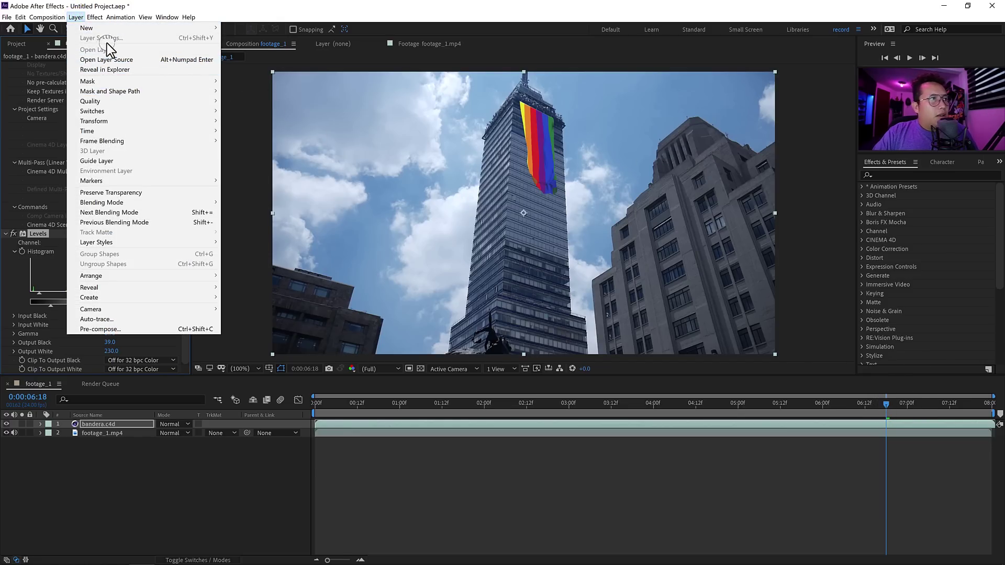
click(129, 26)
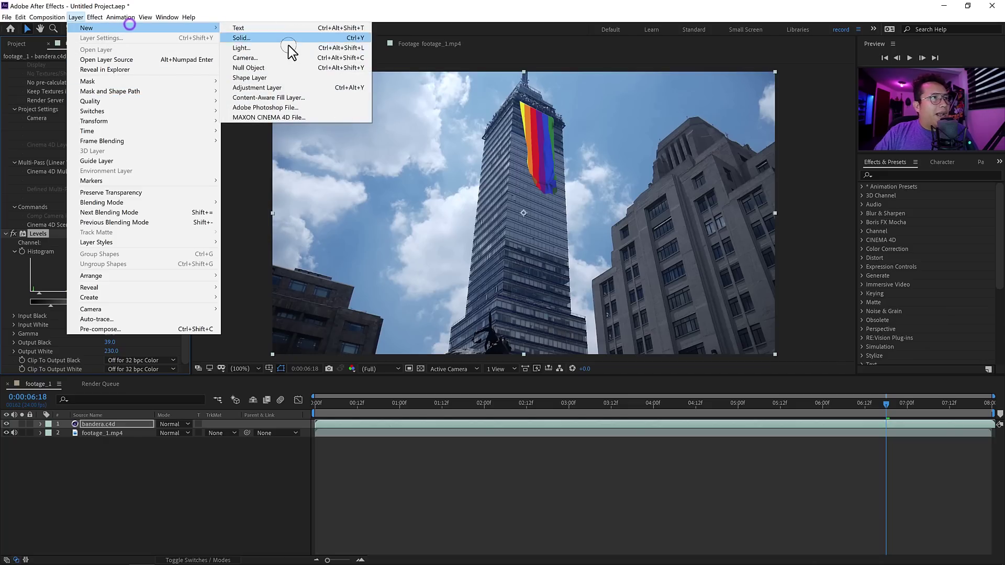
click(247, 38)
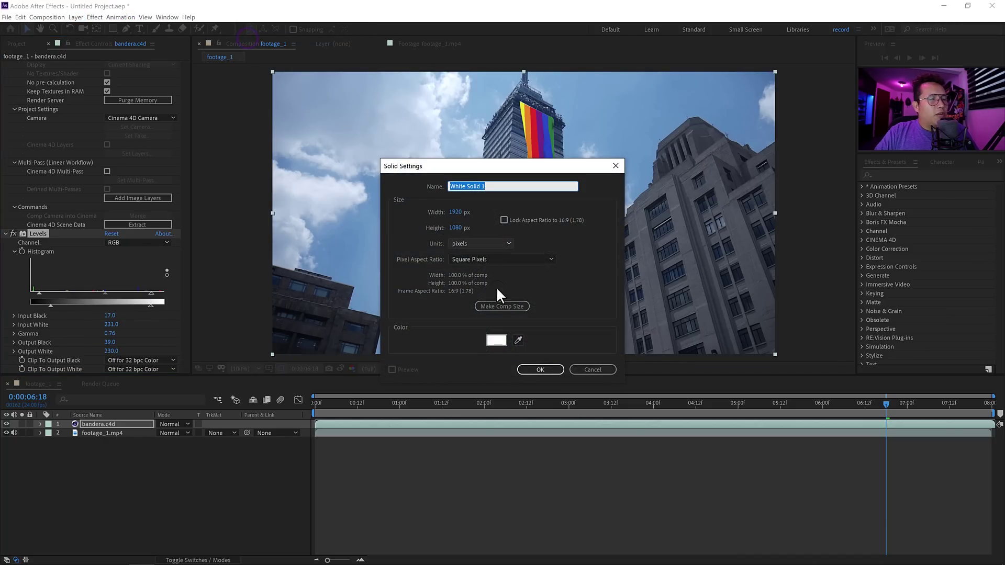
click(551, 369)
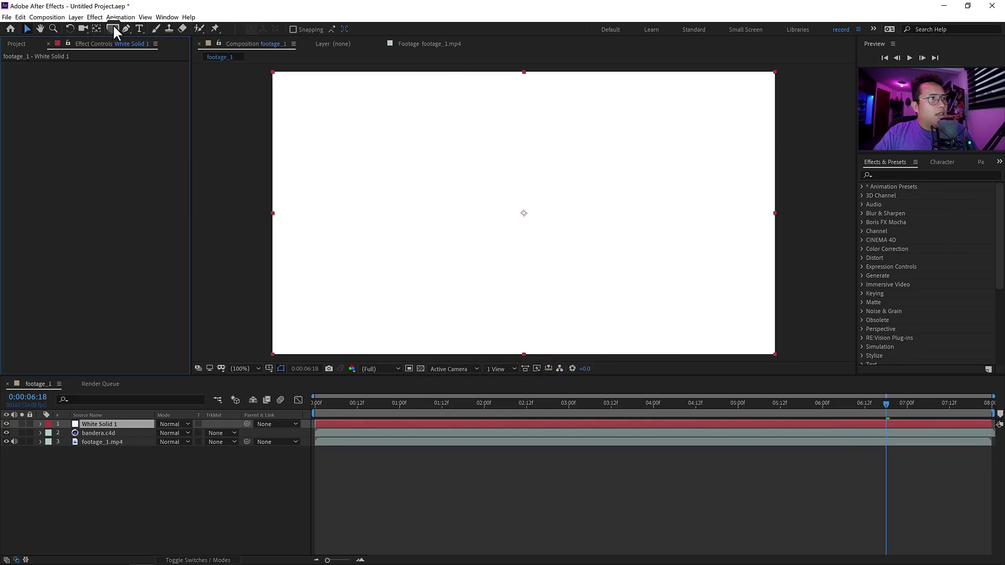
Step: Recolour the solid to black in Solid Settings, making it Black Solid 1
click(76, 17)
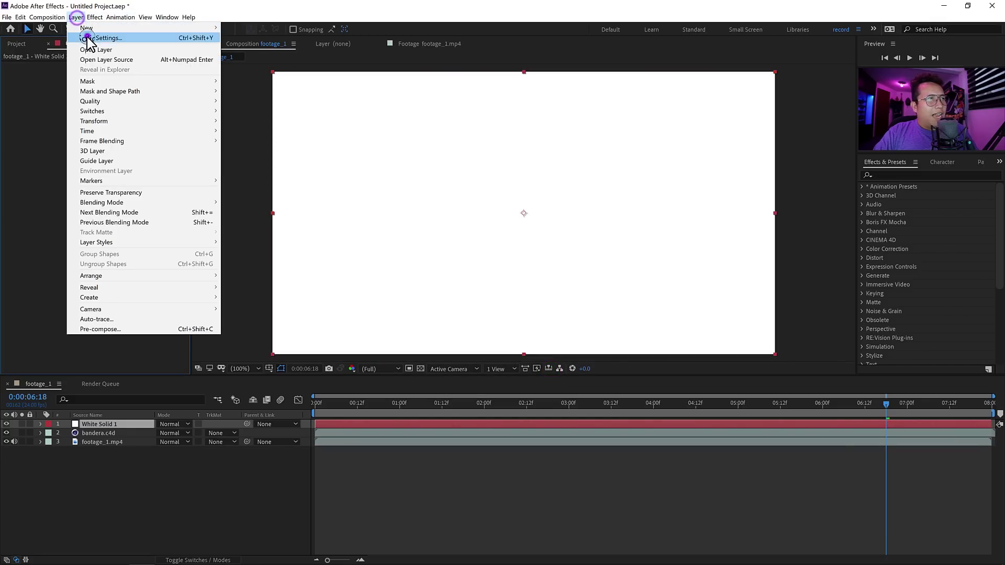
click(92, 36)
click(501, 329)
click(294, 303)
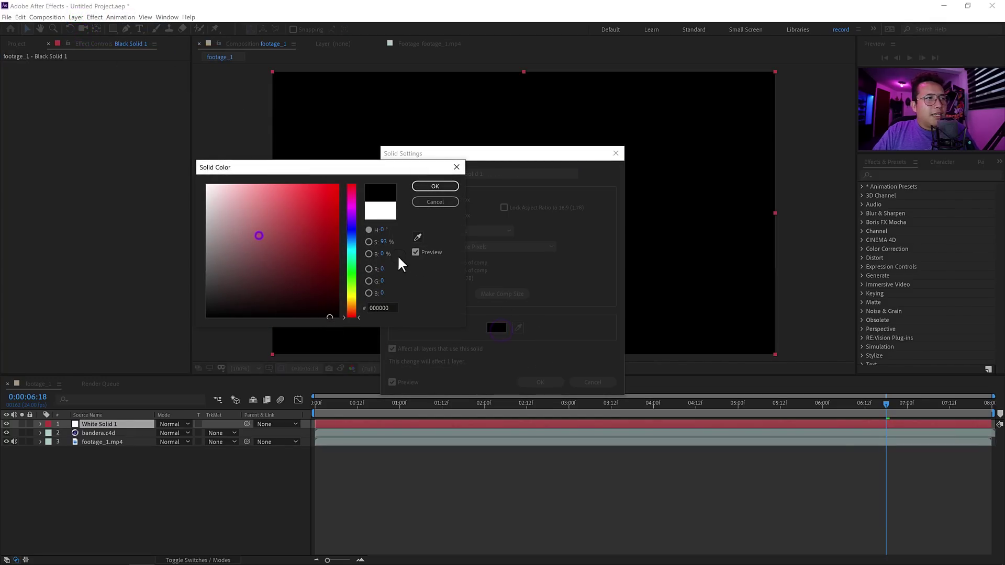
click(447, 190)
click(541, 384)
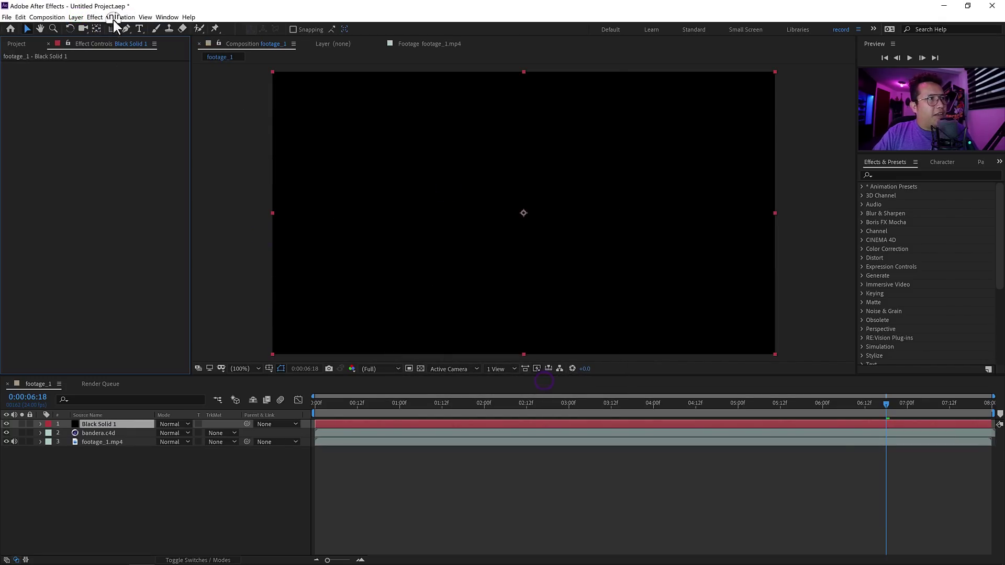
click(96, 17)
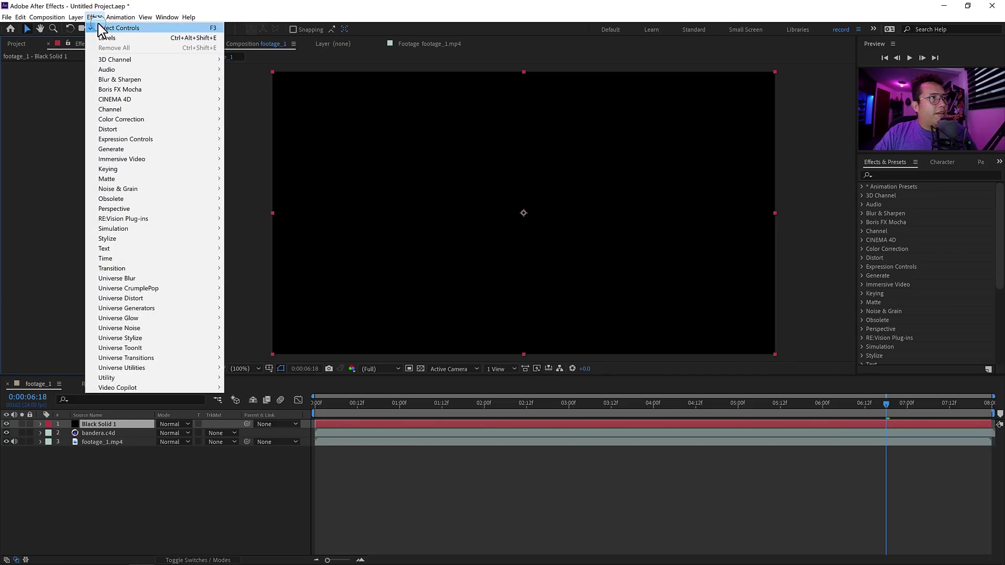
mouse_move(111, 150)
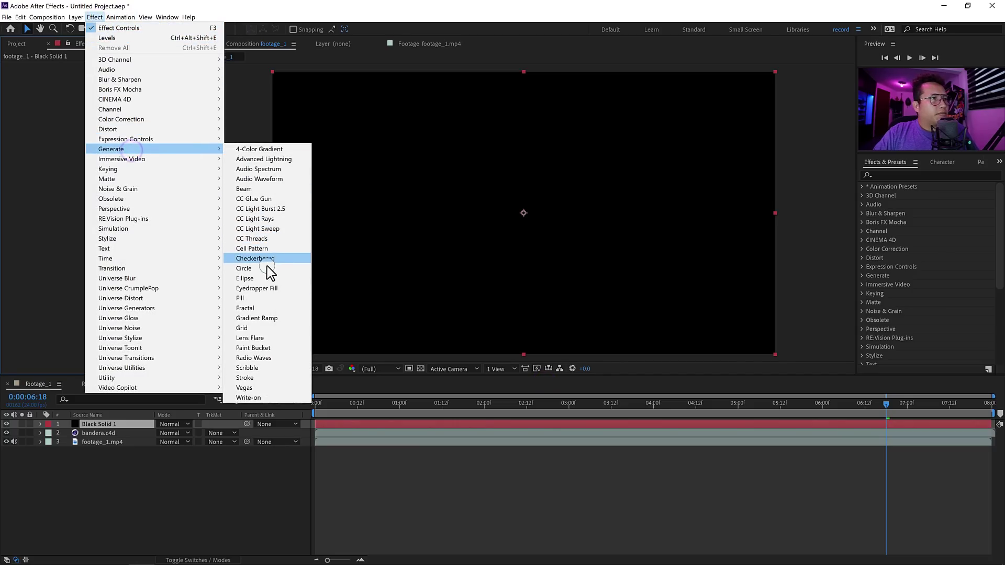
Step: Add a Lens Flare to Black Solid 1 in Add mode, centred at 911,83 over the tower top
click(256, 338)
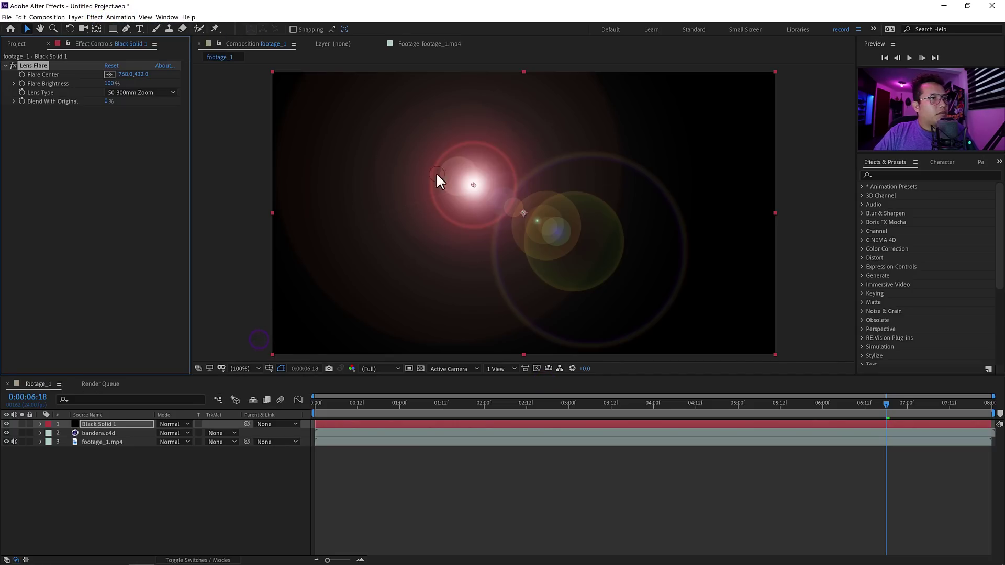
drag(470, 187, 474, 93)
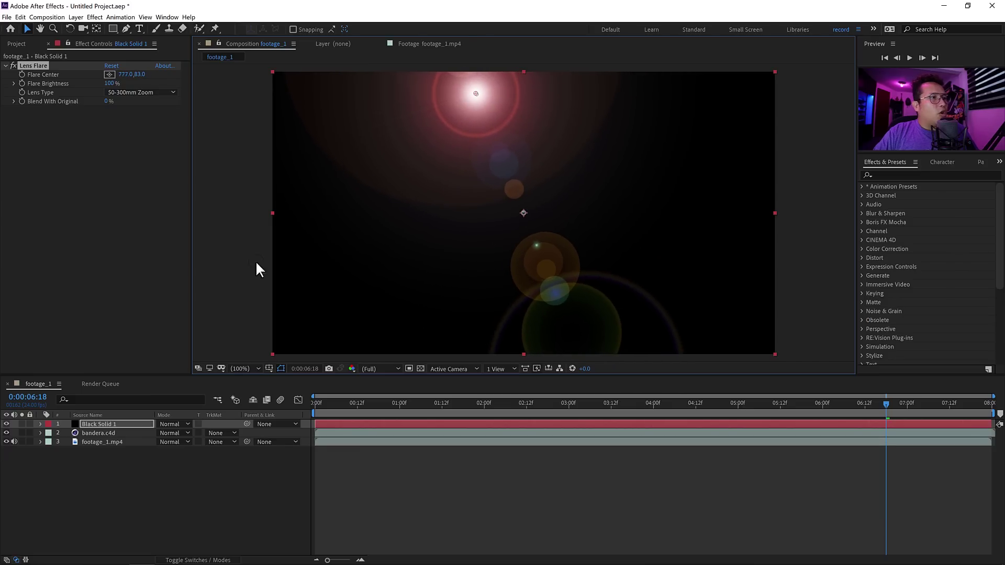
click(181, 424)
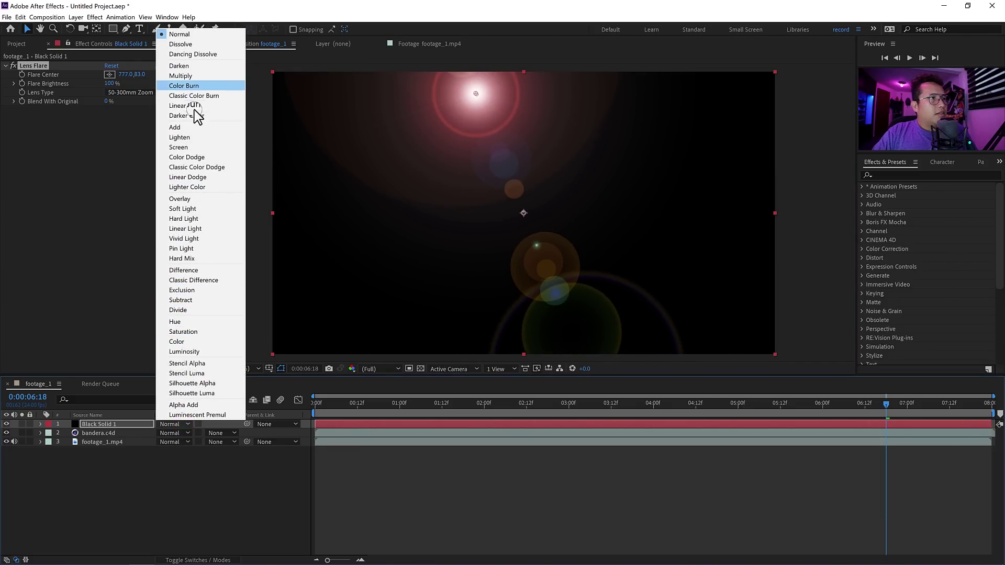
click(191, 128)
drag(475, 93, 510, 93)
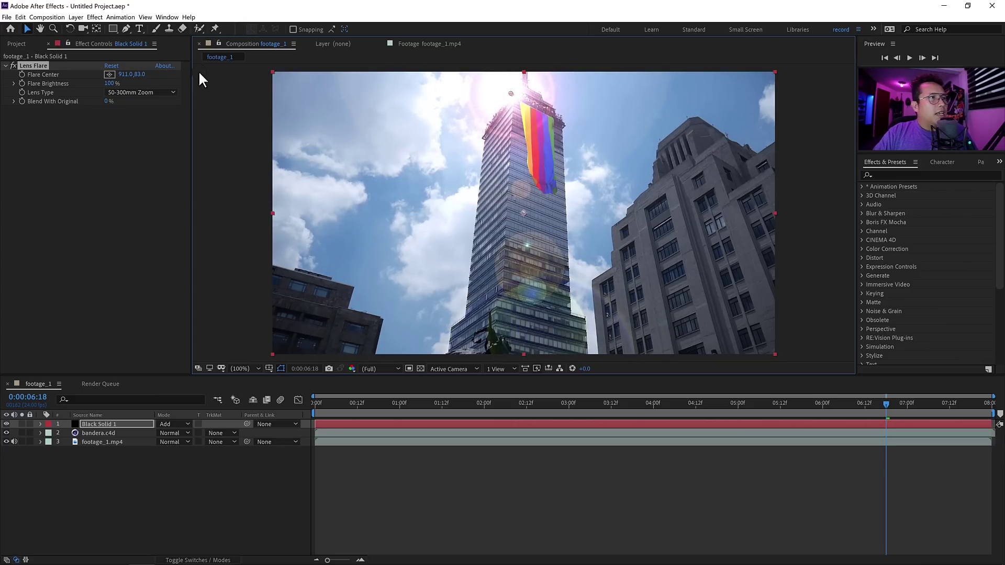
click(94, 17)
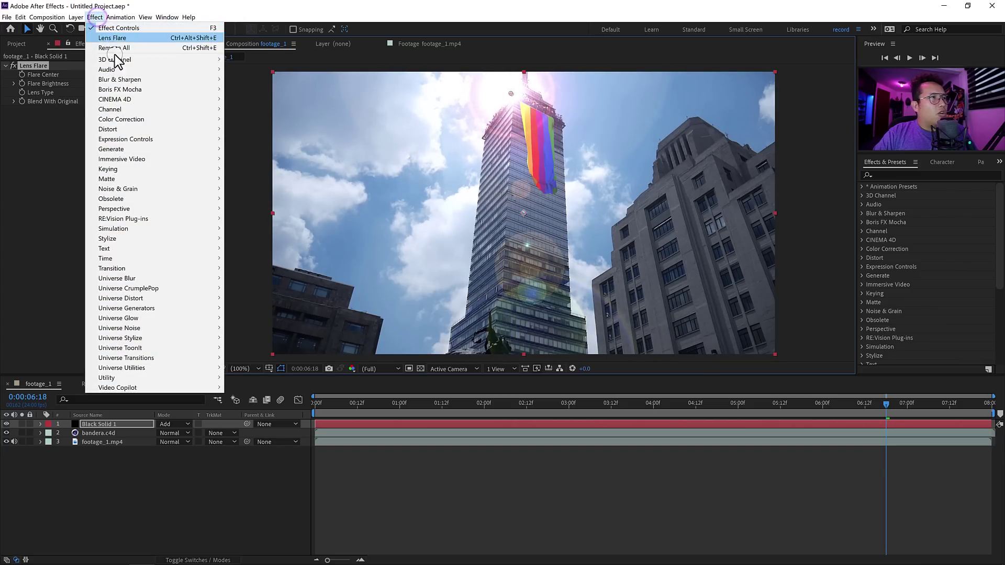
mouse_move(121, 120)
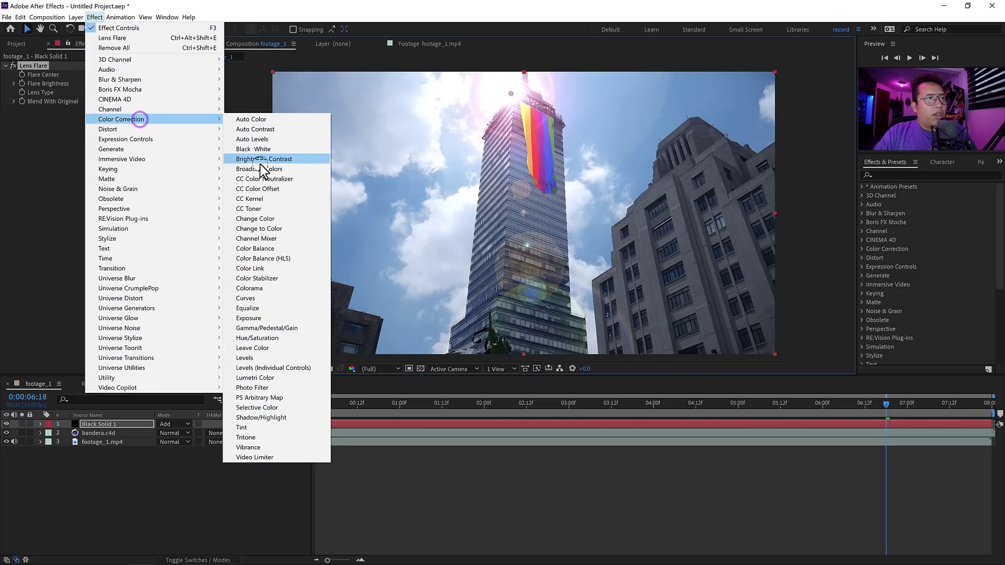
Step: Apply CC Toner to Black Solid 1 with E0A464 tan midtones and FFE3A3 pale yellow highlights
click(263, 208)
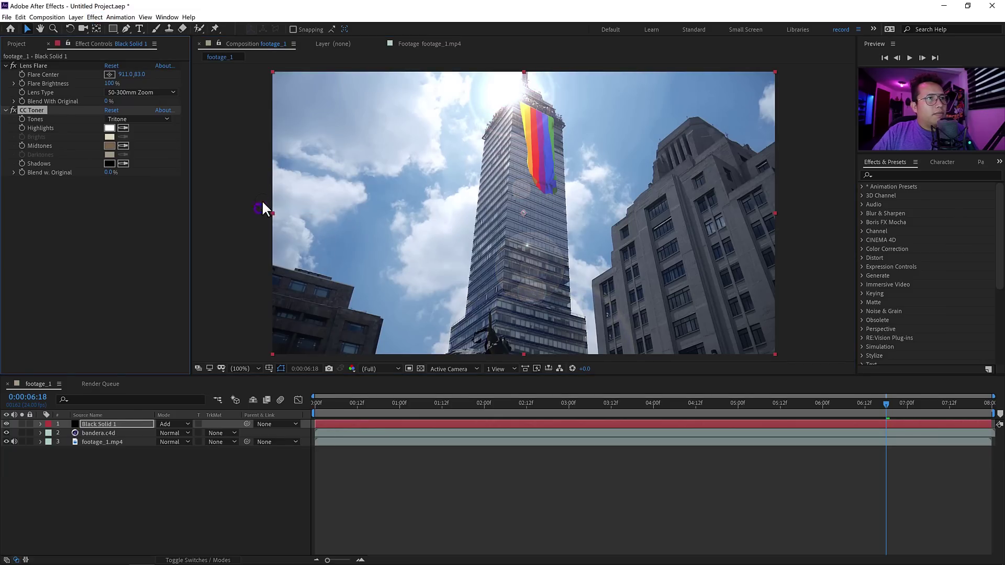
click(109, 145)
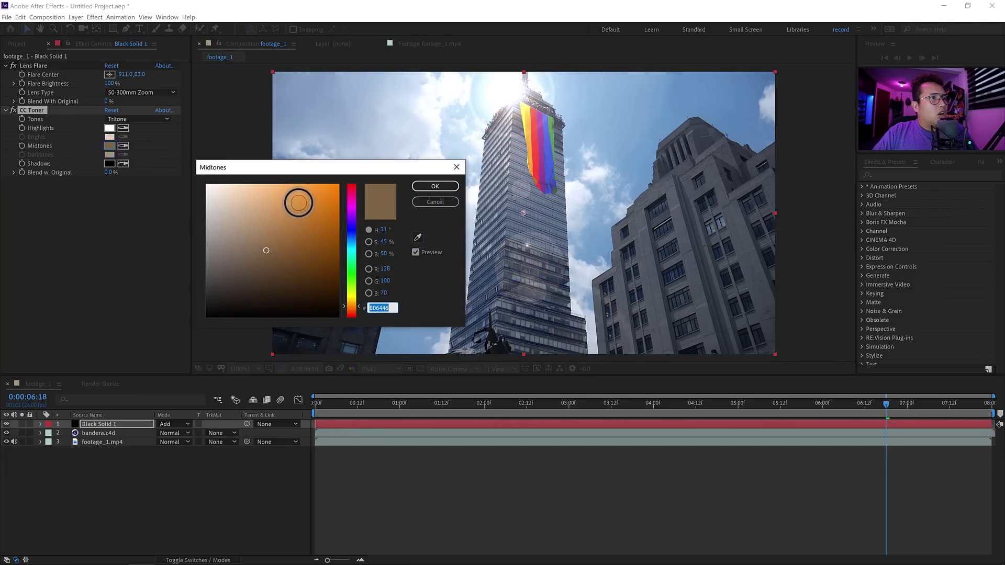
click(291, 189)
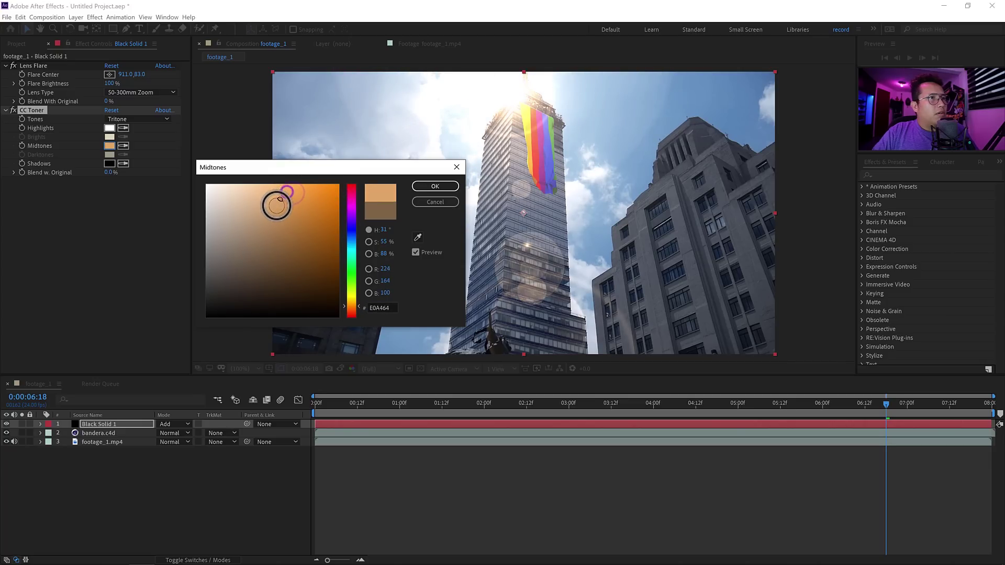
click(434, 187)
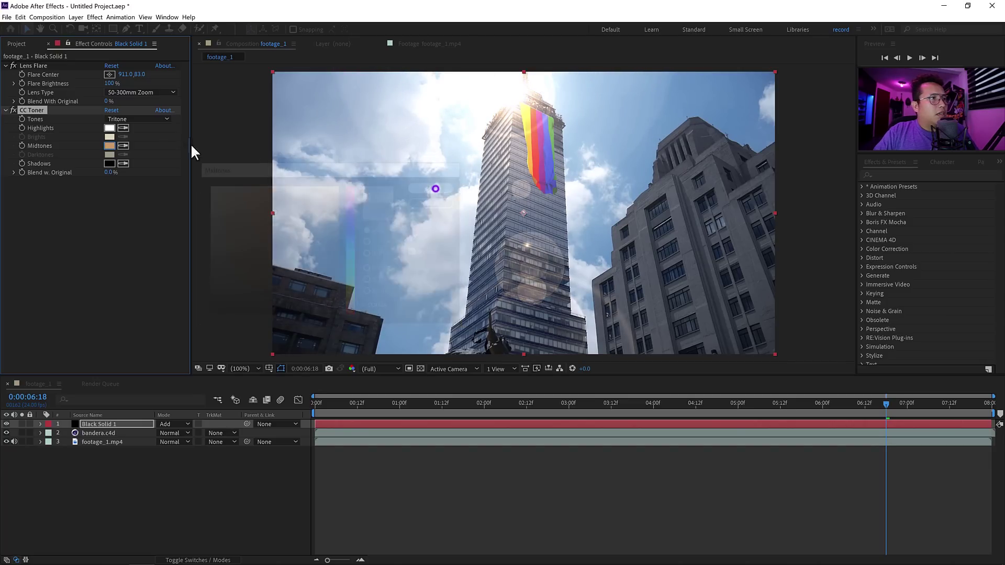
click(109, 128)
drag(352, 249, 349, 312)
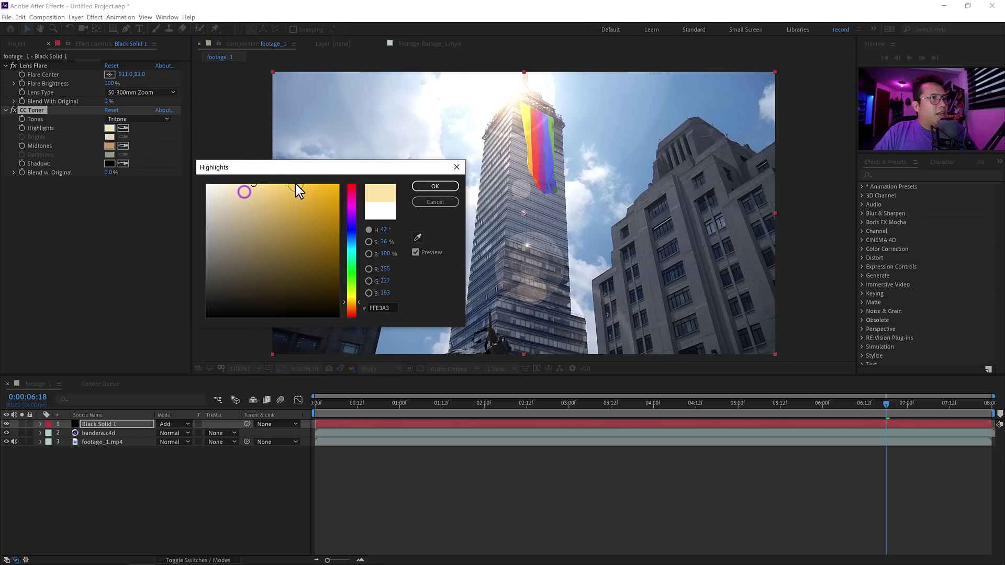
click(434, 187)
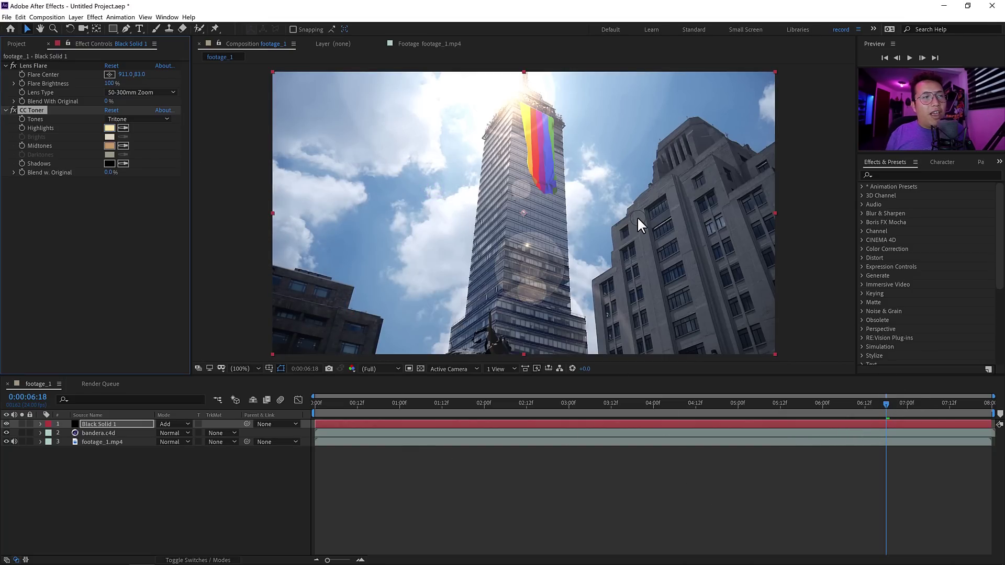
drag(334, 407, 326, 408)
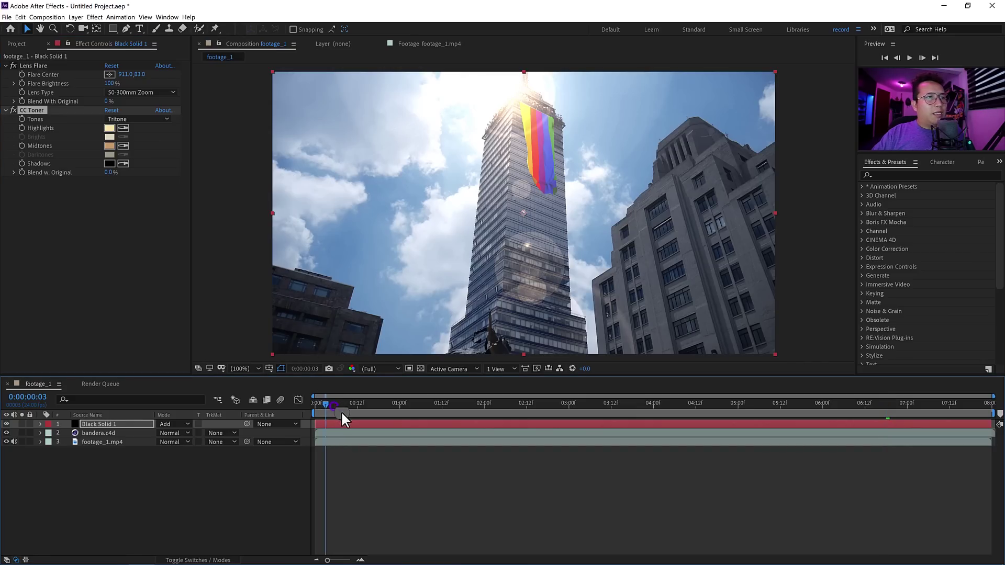